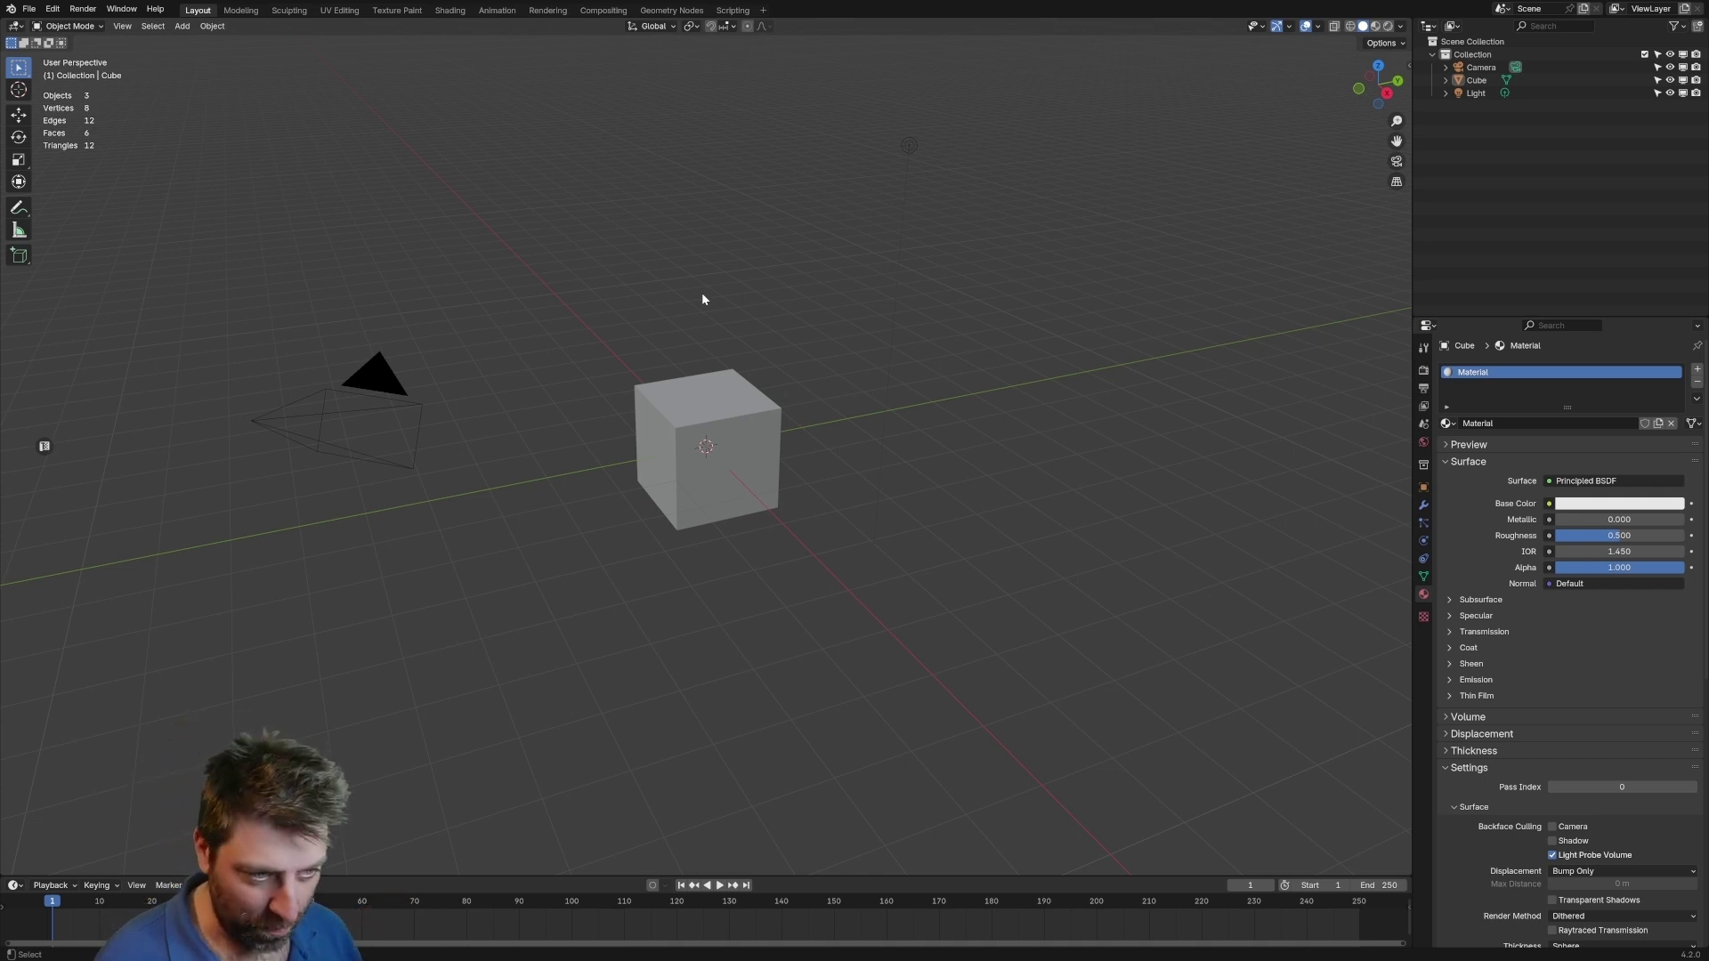
Delete the default cube and the light from the scene, keeping the camera
left_click(689, 457)
key("Delete")
left_click(914, 157)
key("Delete")
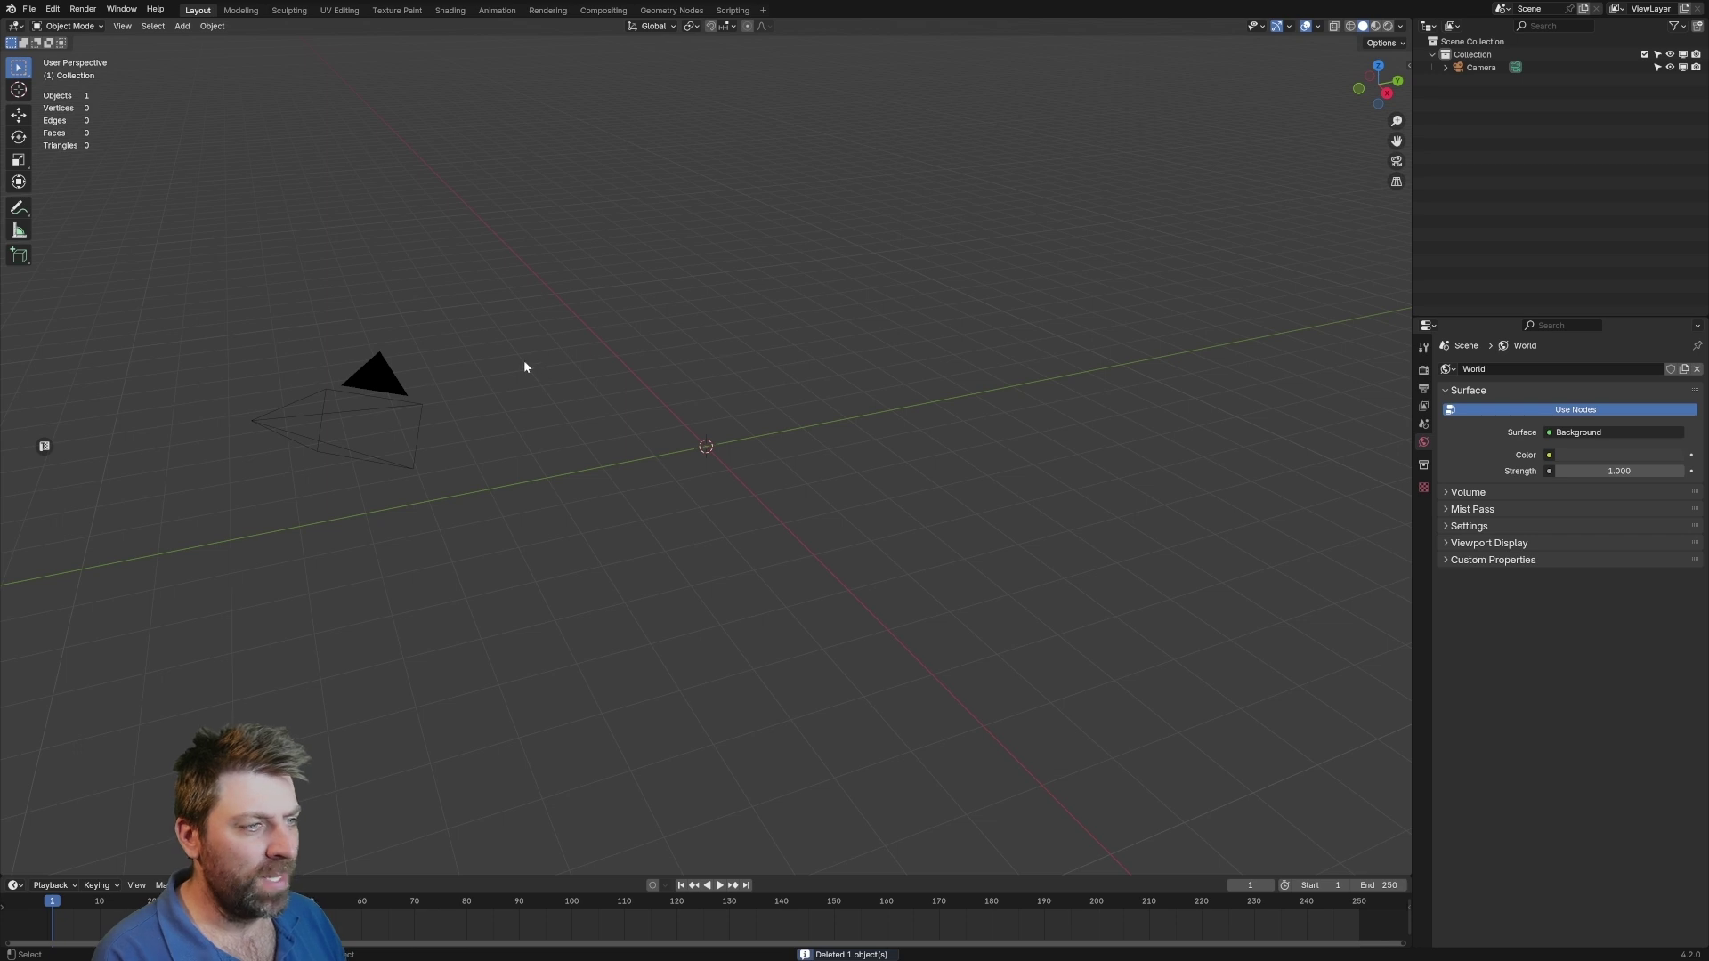
Clear the camera's rotation and location, and raise it straight up along the Z axis above the origin
left_click(418, 407)
key("alt+r")
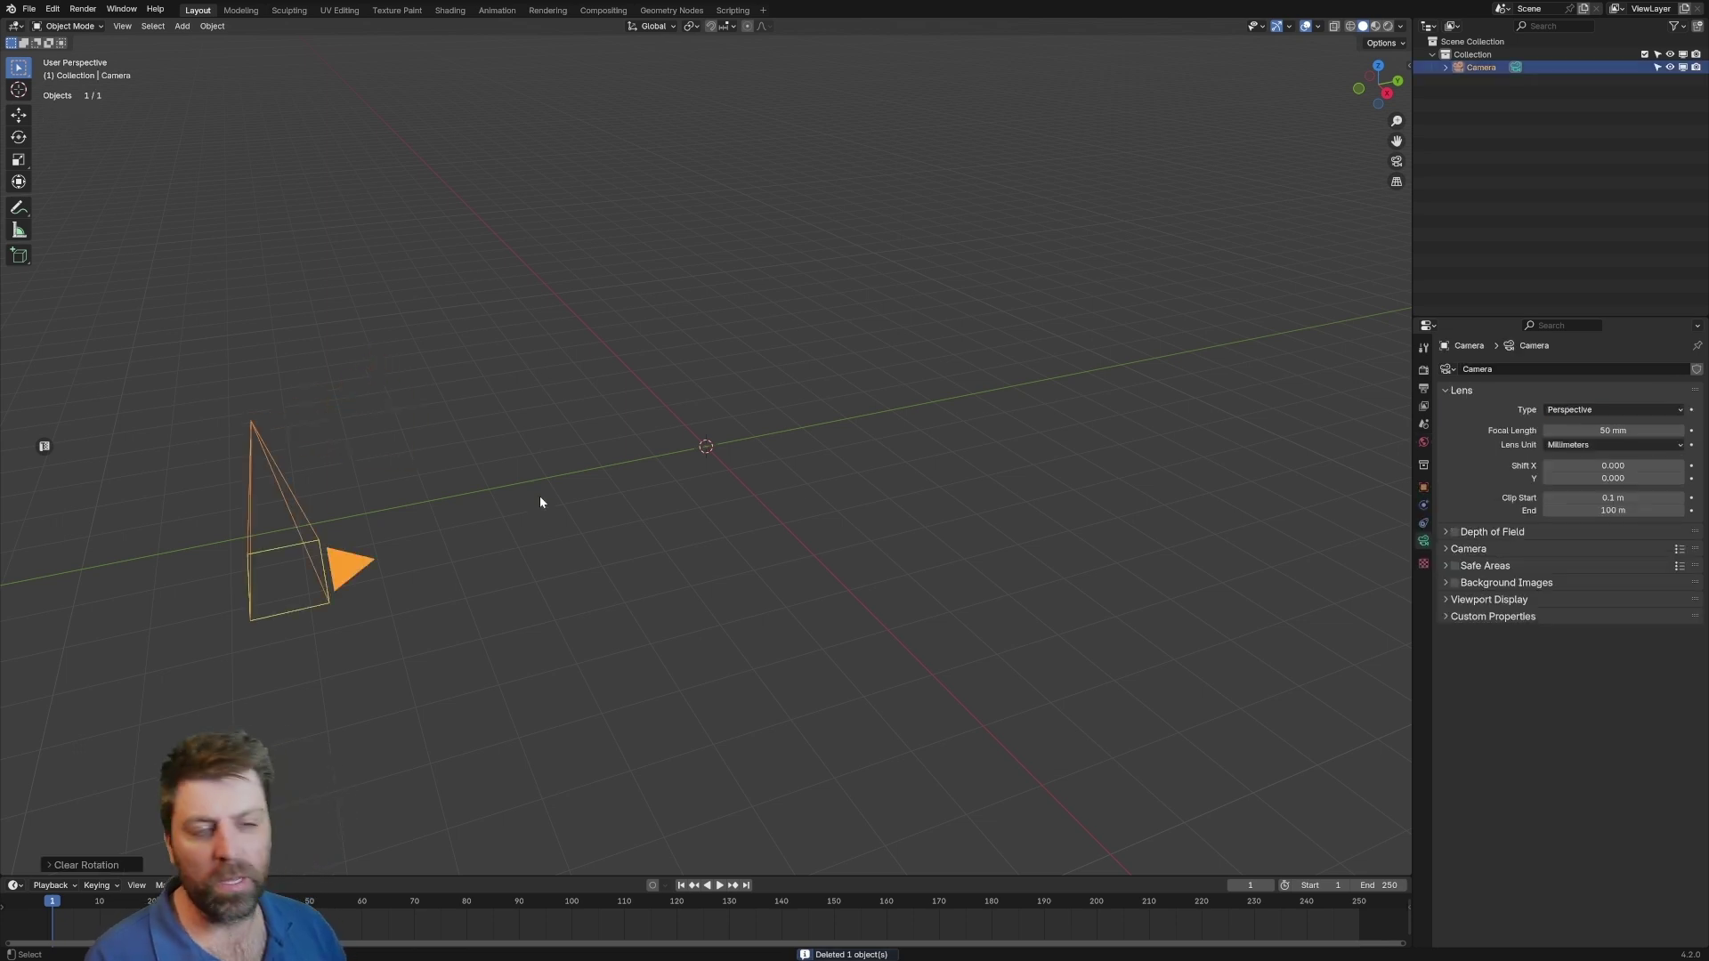
key("alt+g")
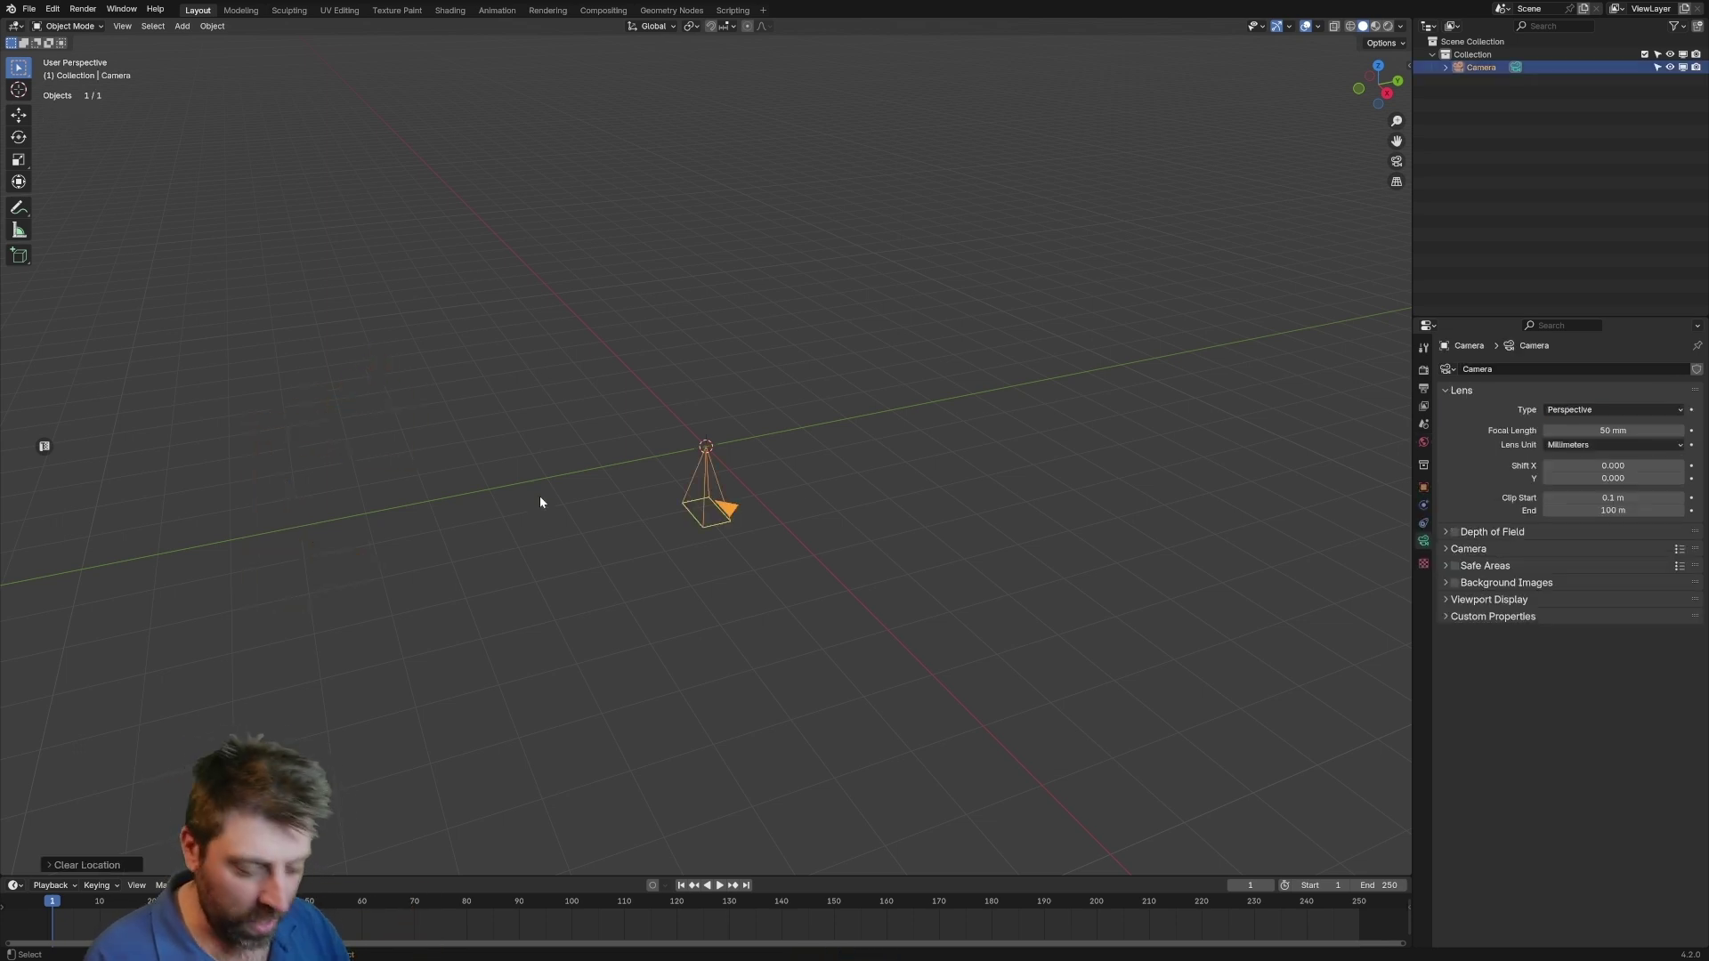
key("g")
key("z")
left_click(543, 187)
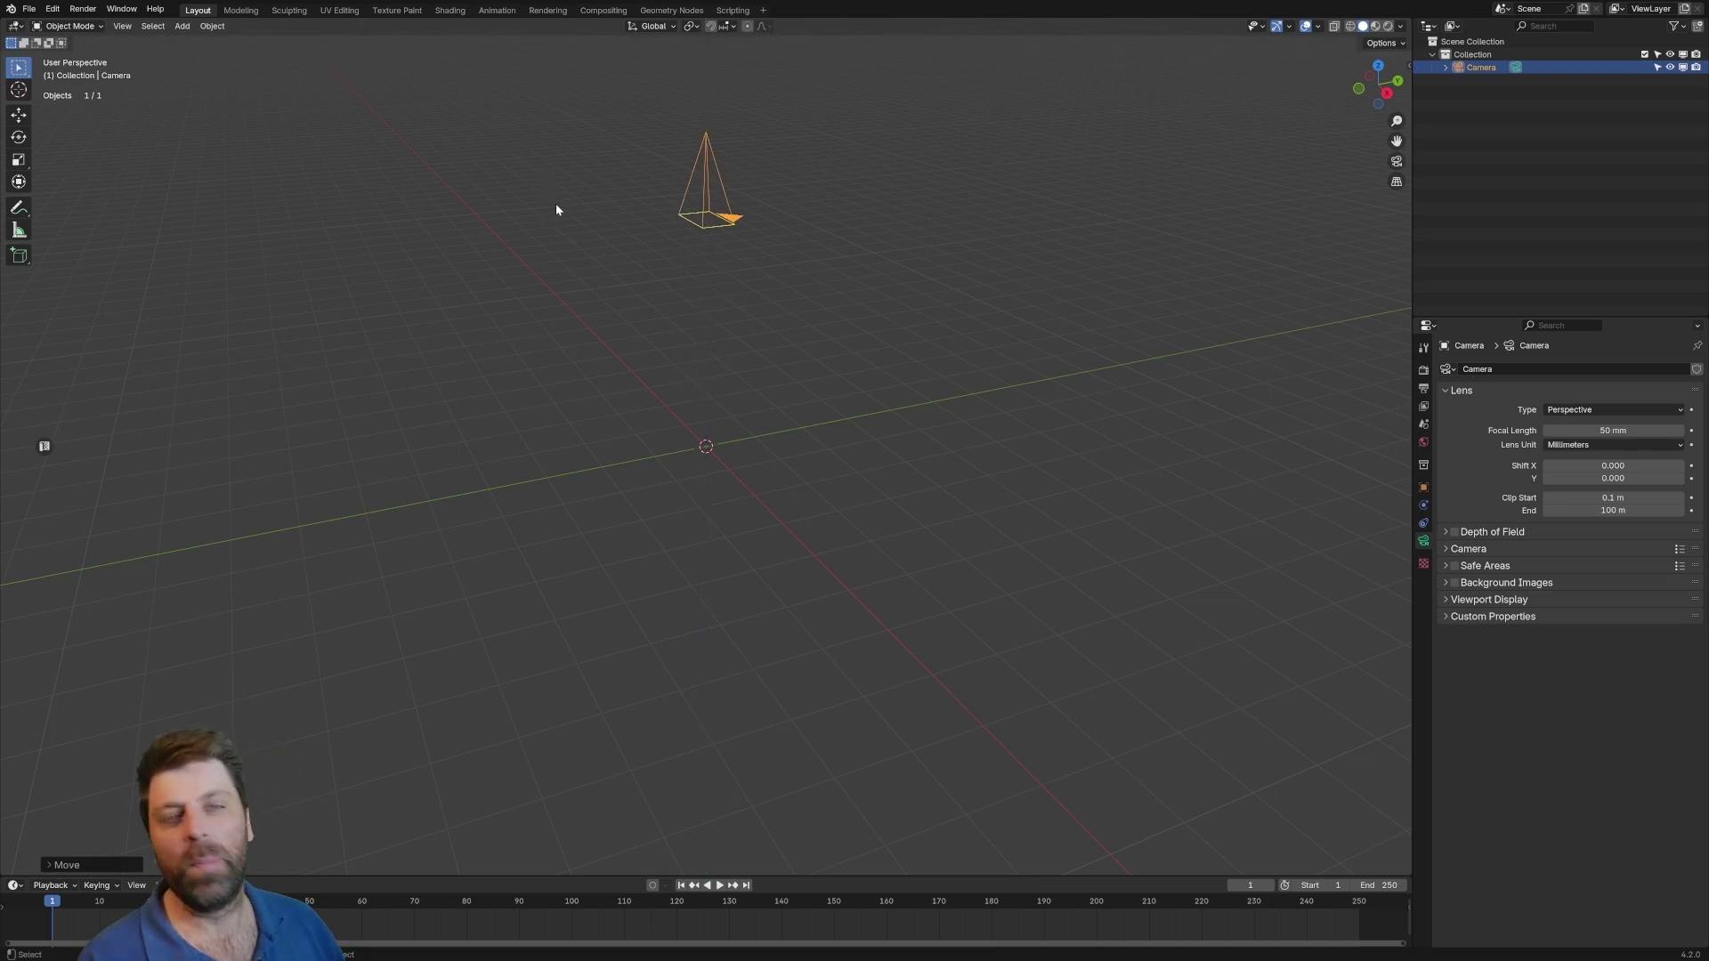
Change the camera to Orthographic and set its orthographic scale to 2
left_click(1588, 410)
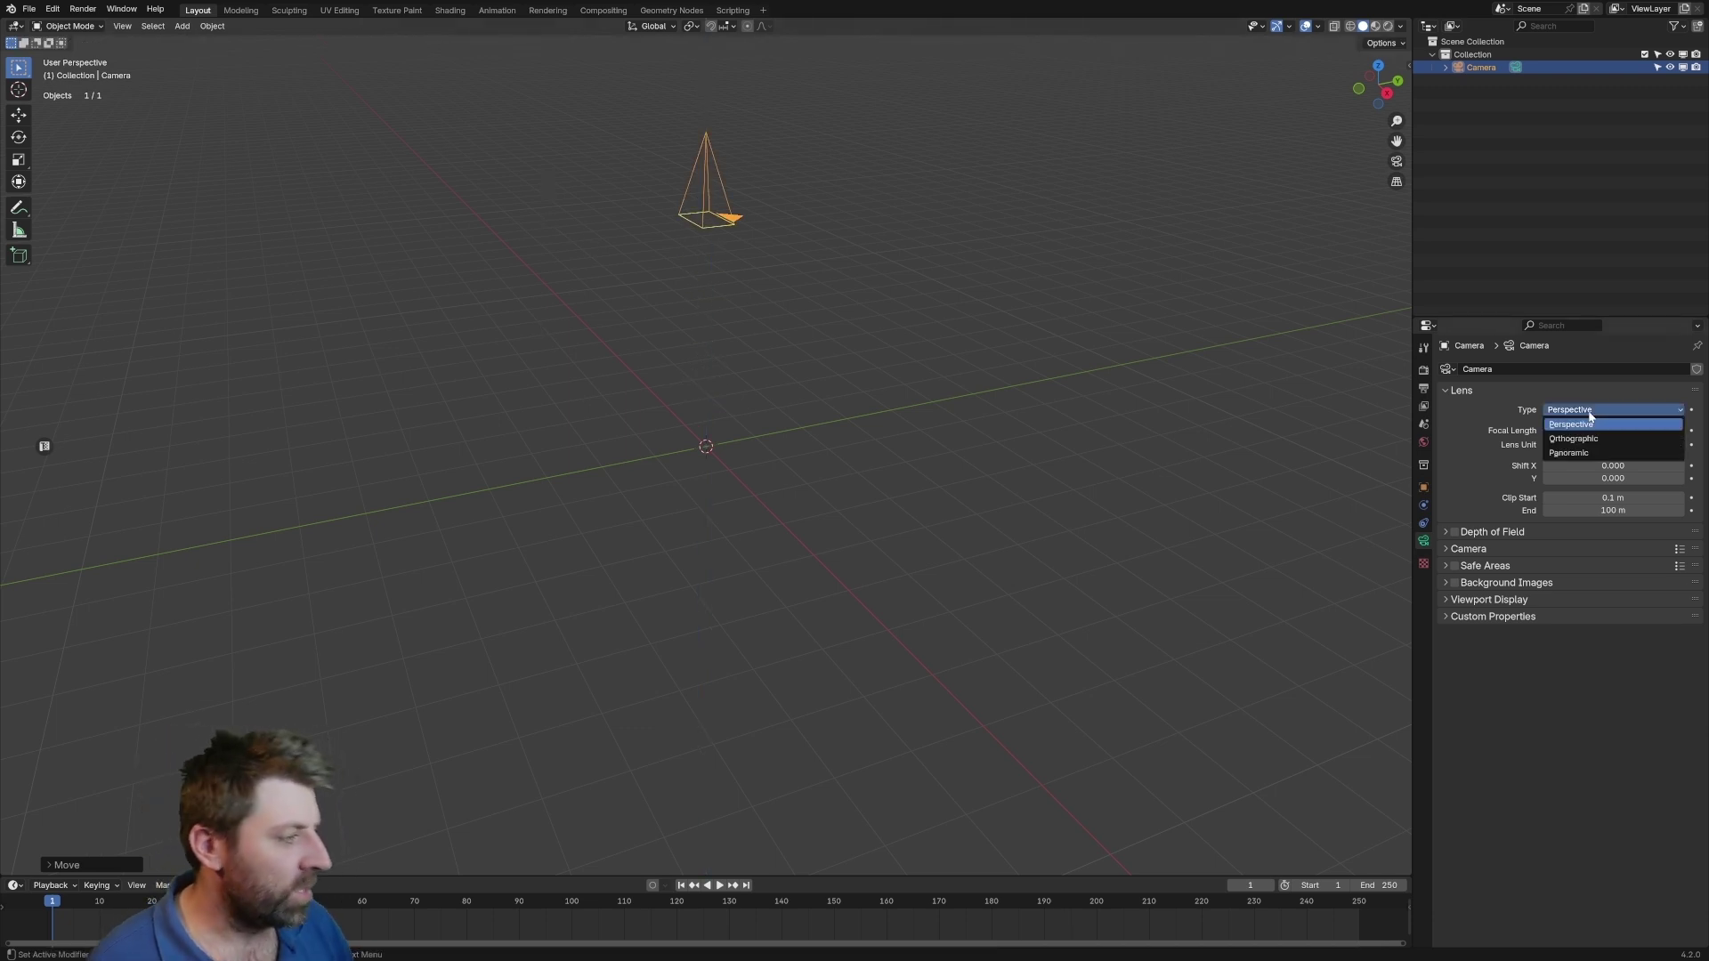
left_click(1593, 439)
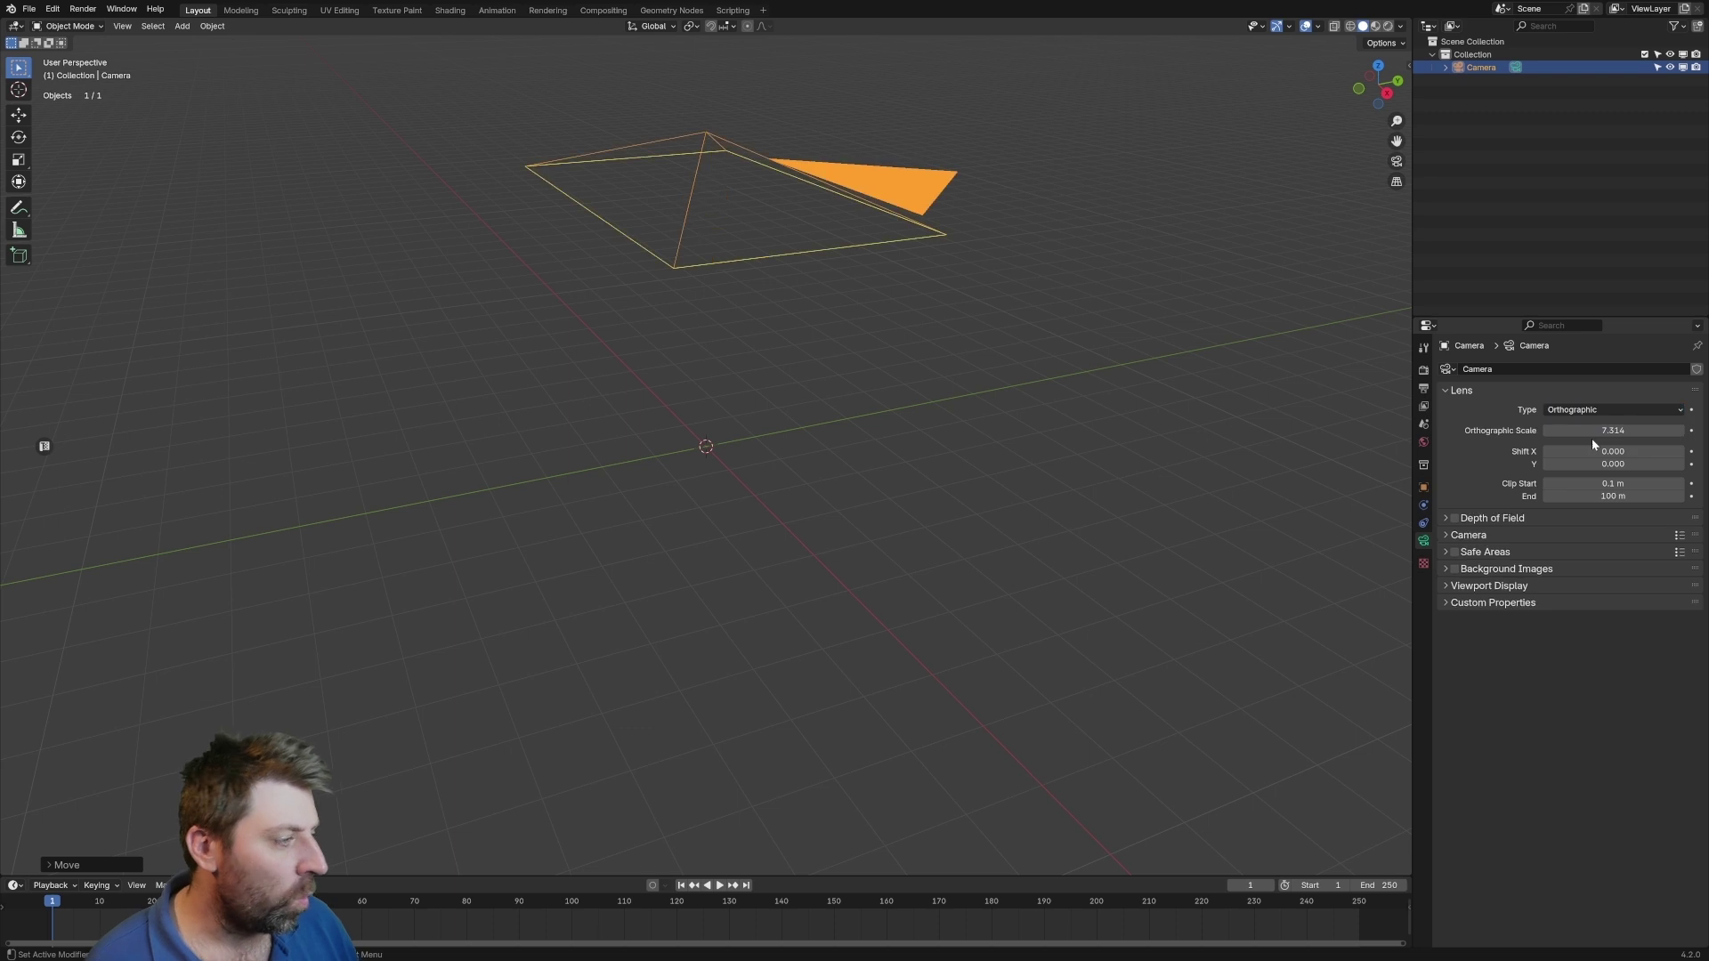
double_click(1592, 433)
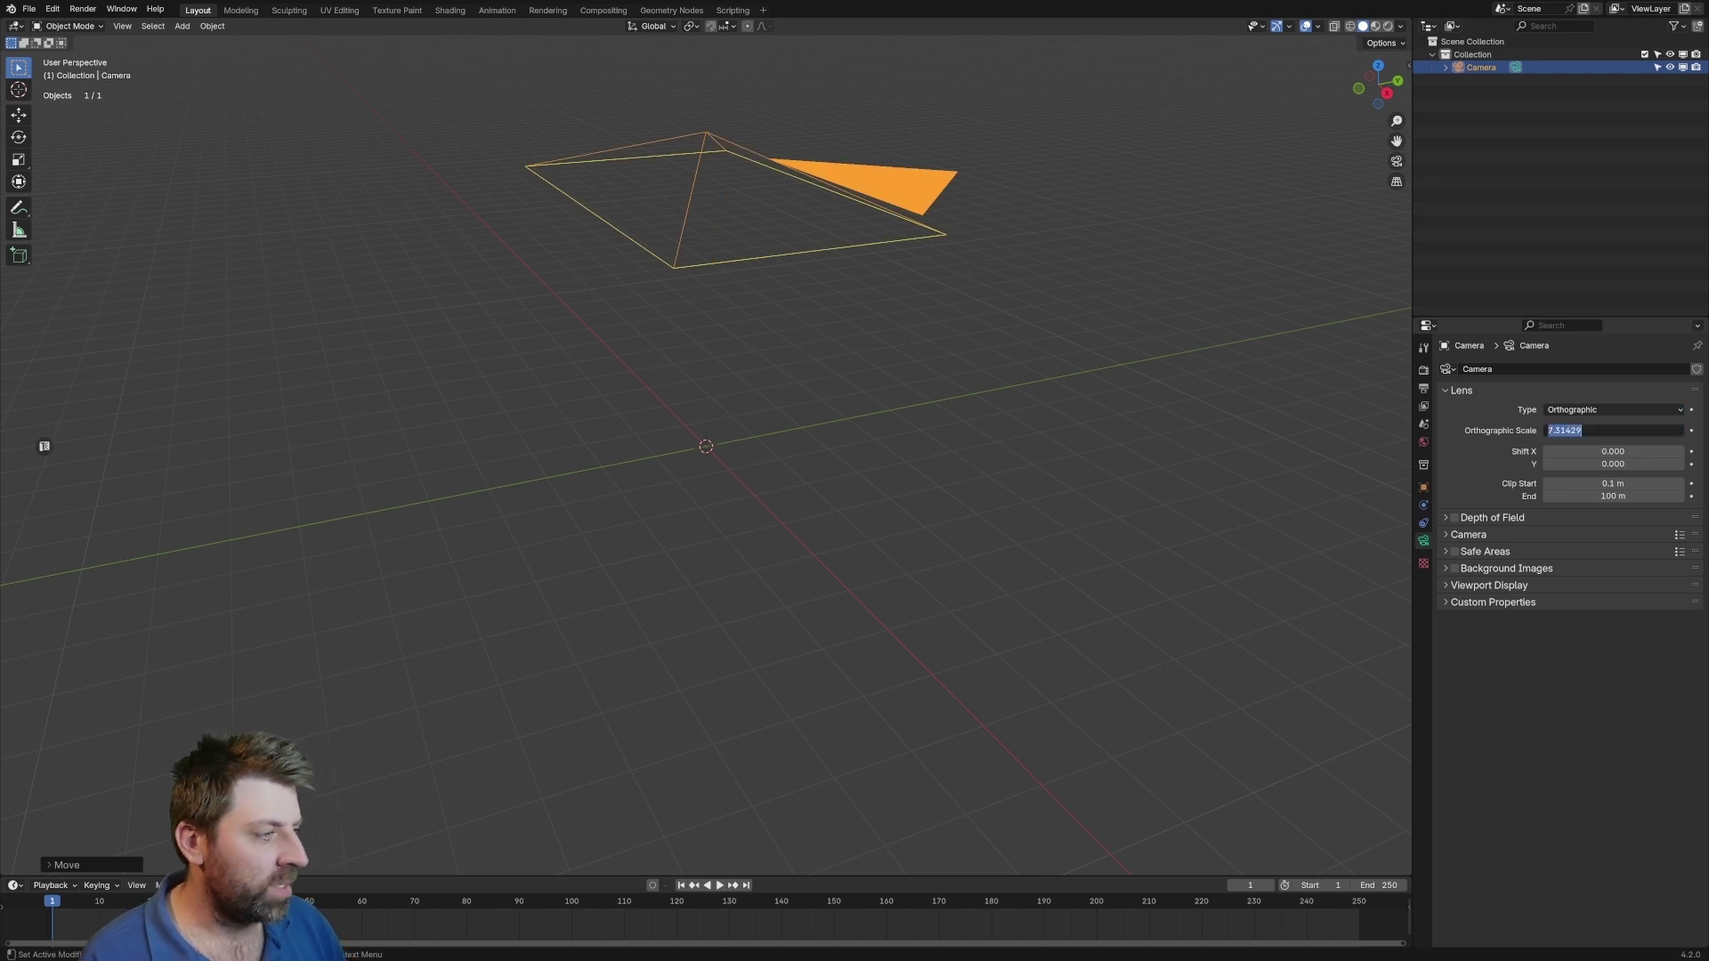
type("2")
key("Return")
Set the render output resolution to 2048 by 2048 px
left_click(1423, 371)
left_click(1423, 389)
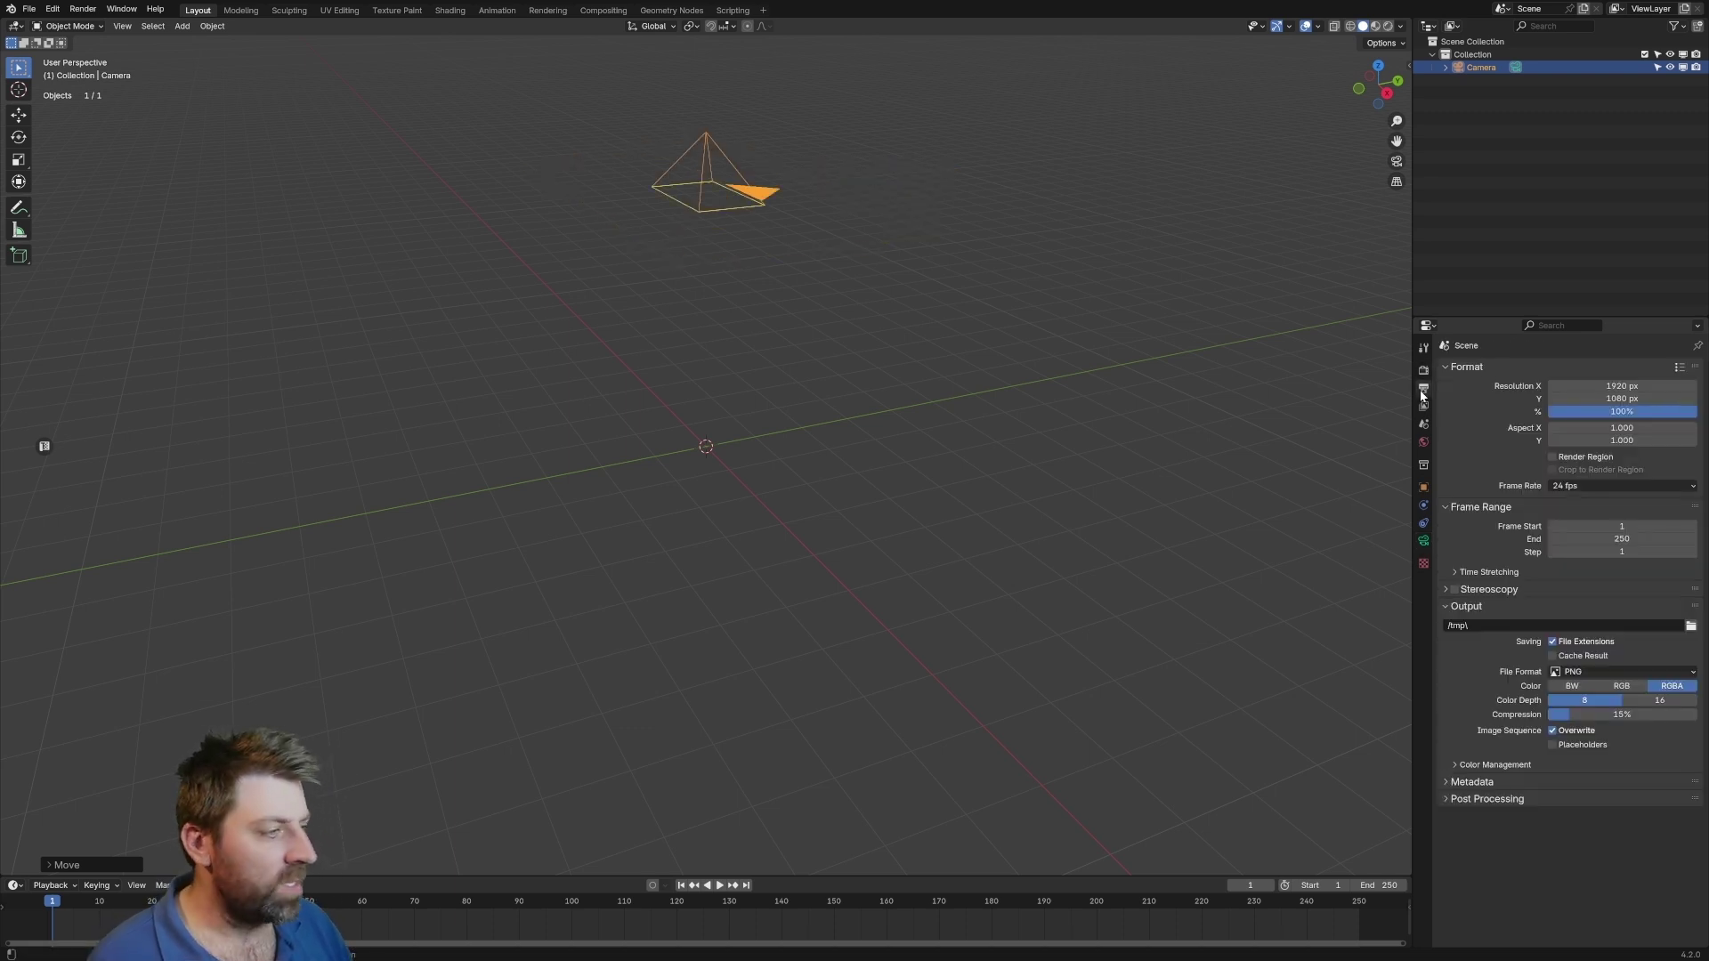
double_click(1622, 386)
type("2048")
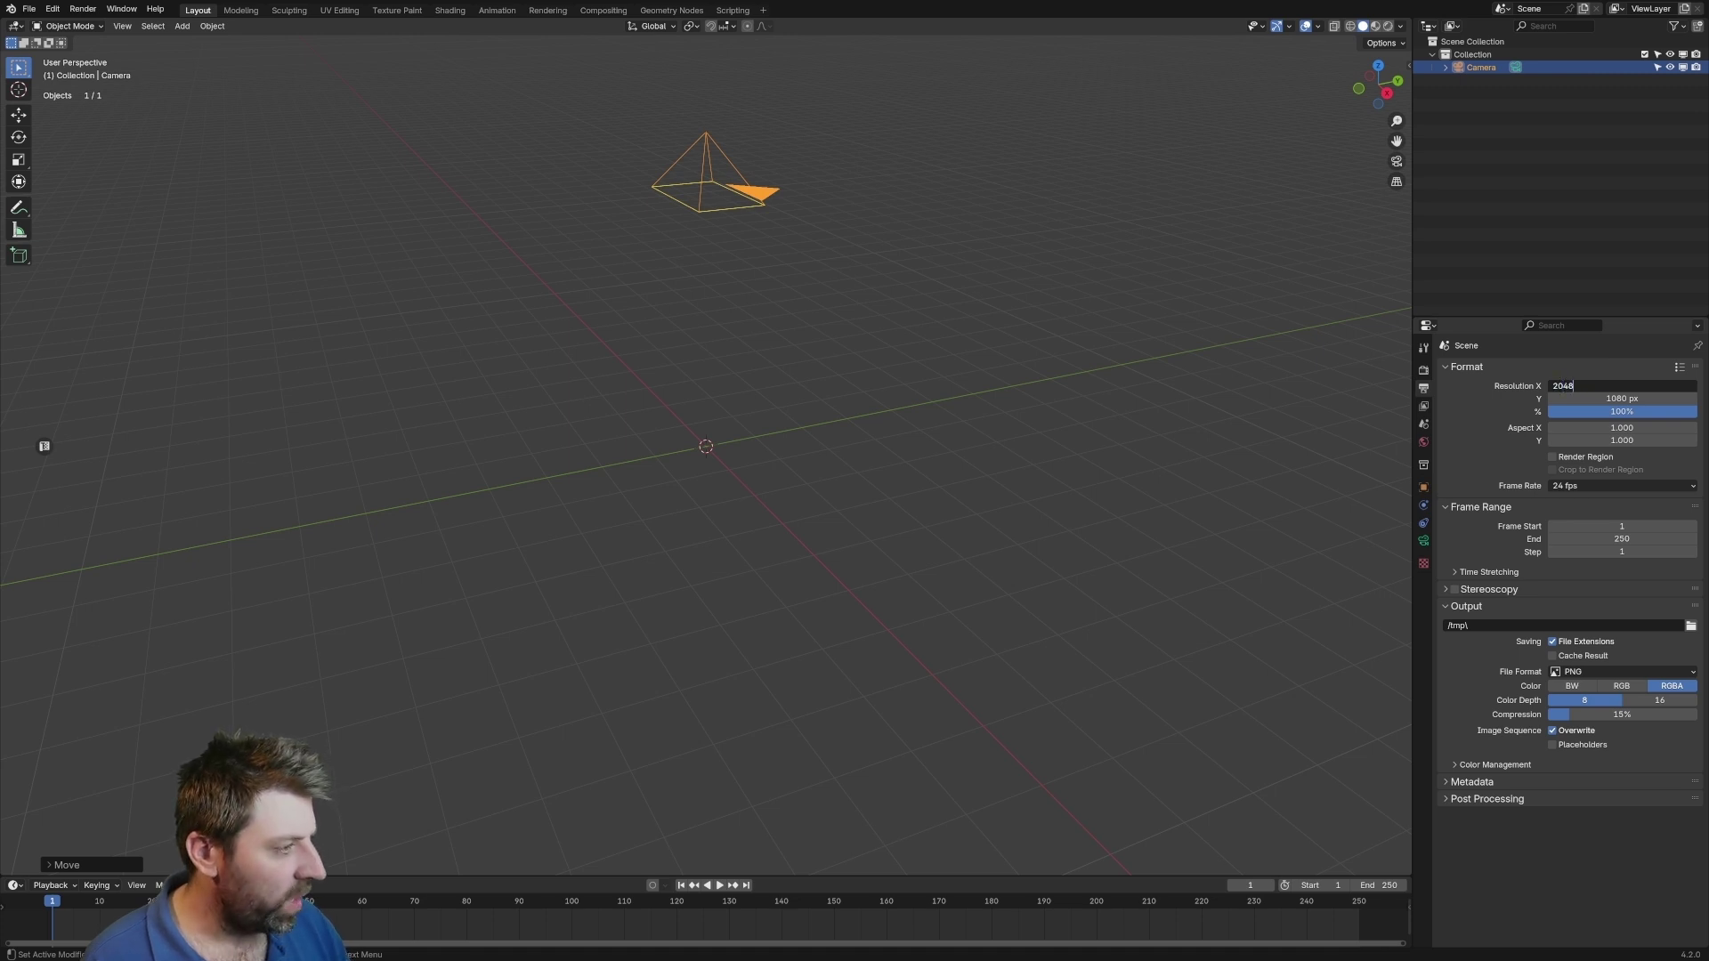
key("Tab")
type("2048")
key("Return")
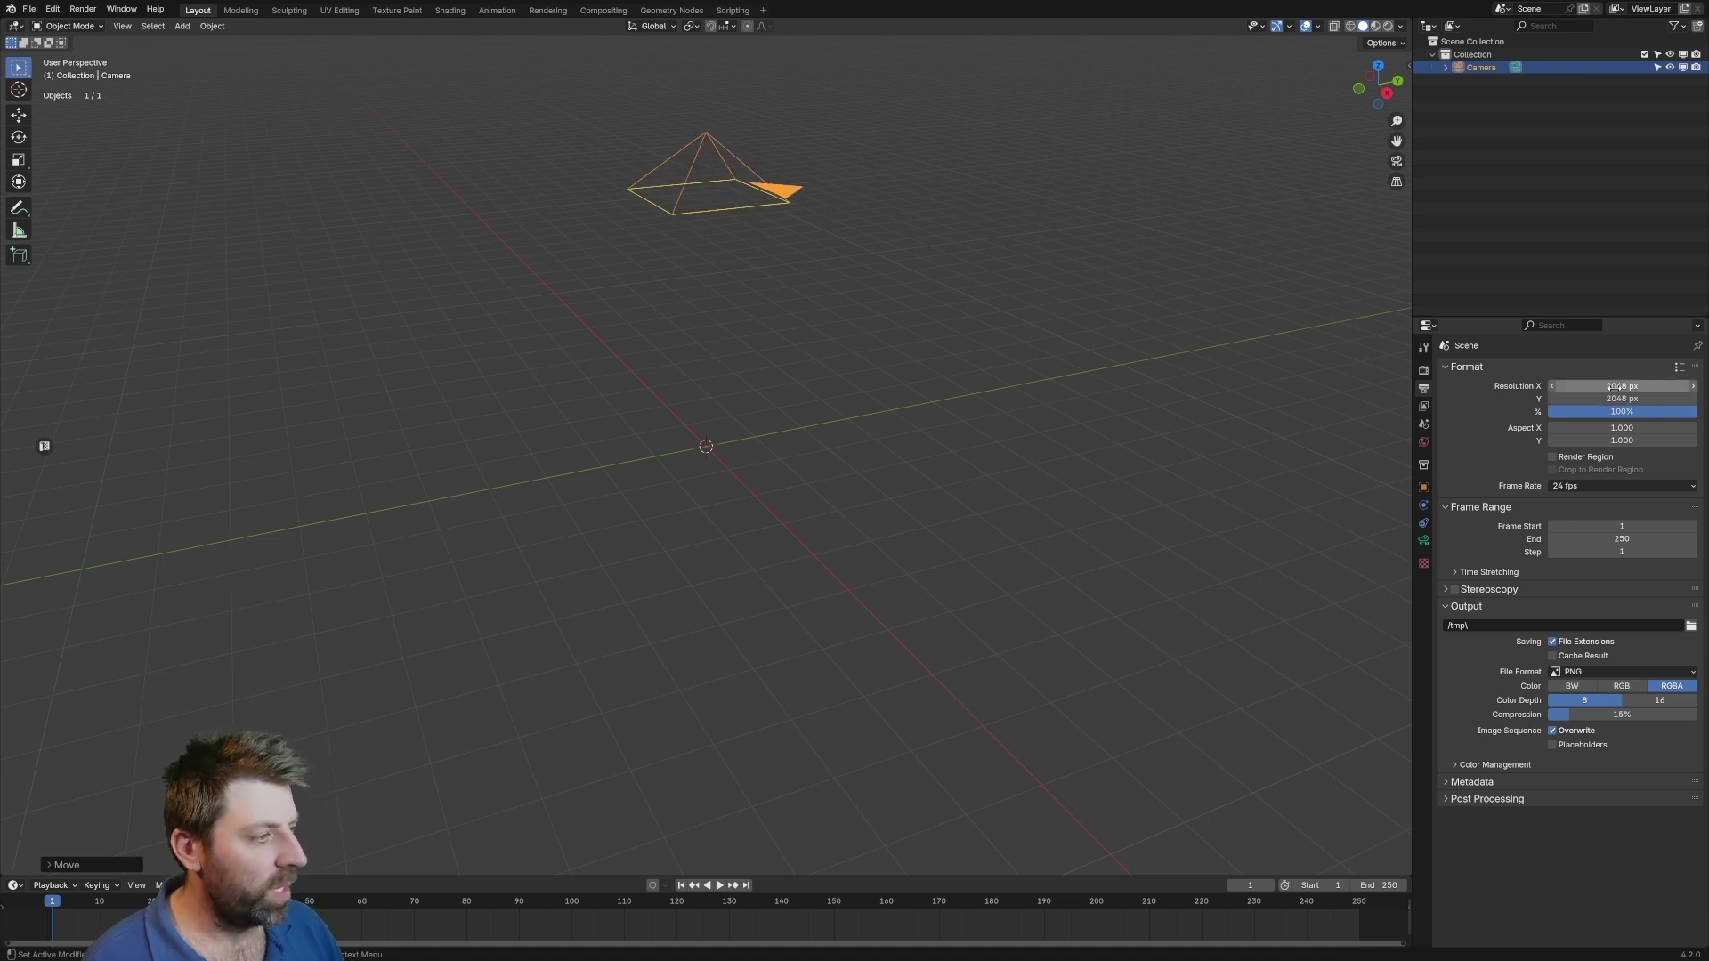
Add a plane mesh at the world origin beneath the camera
middle_click_drag(862, 463, 814, 461)
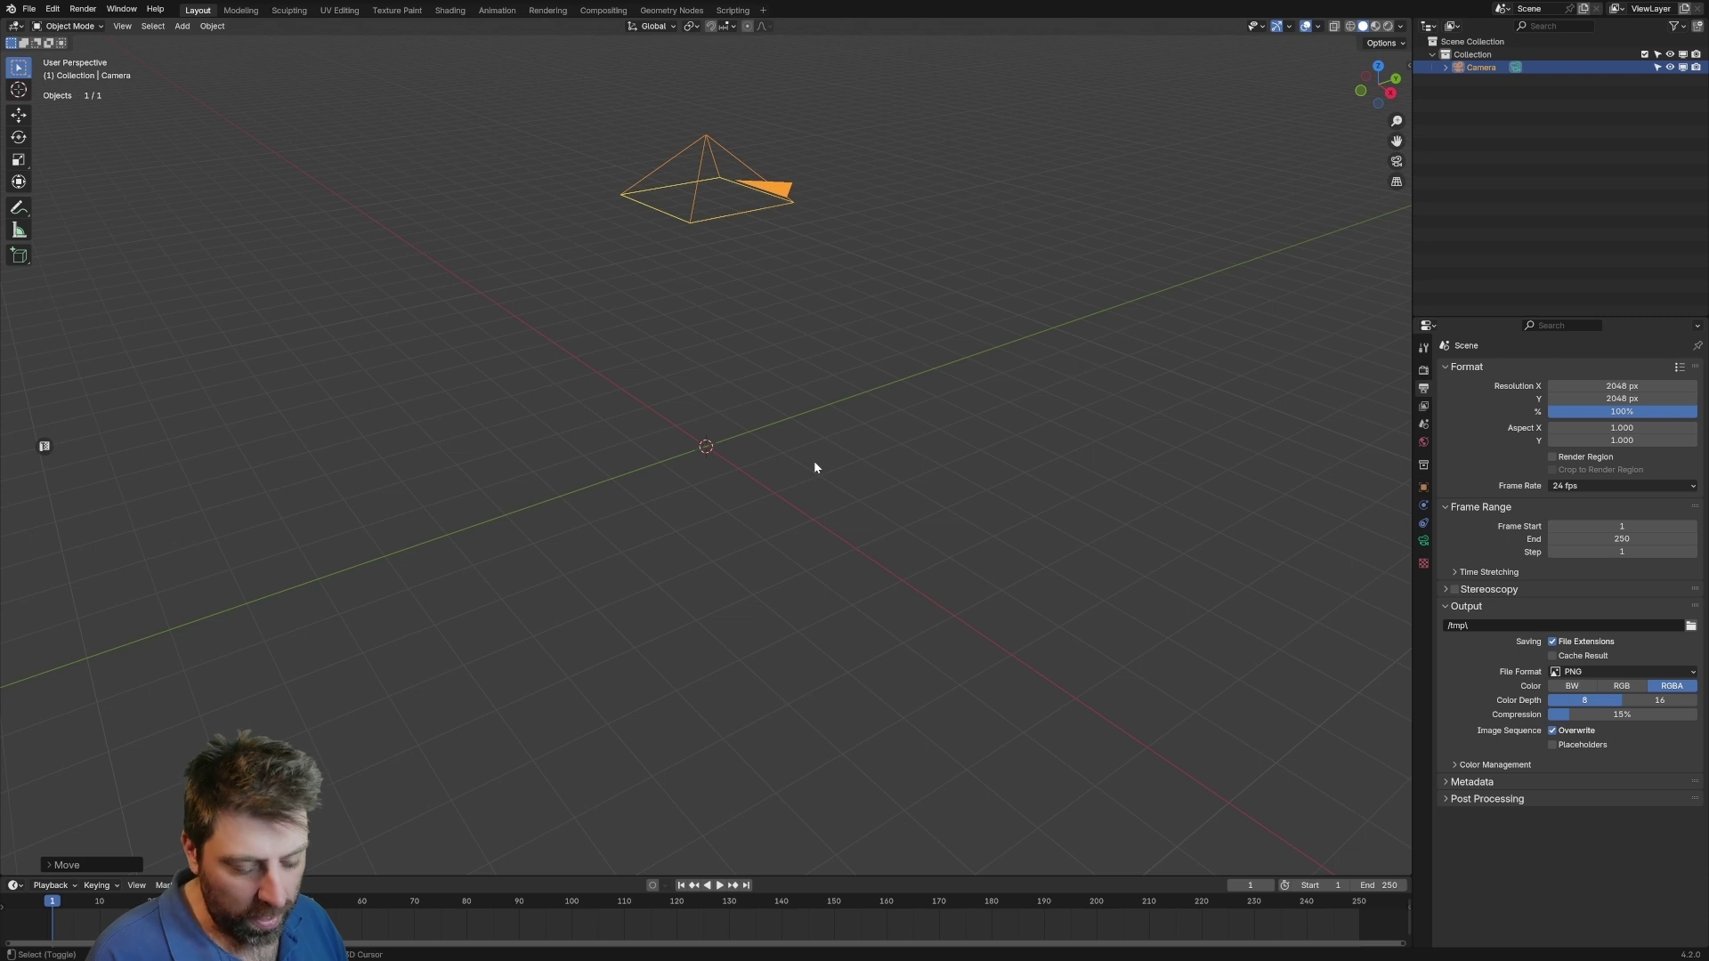
key("shift+a")
mouse_move(797, 277)
left_click(870, 277)
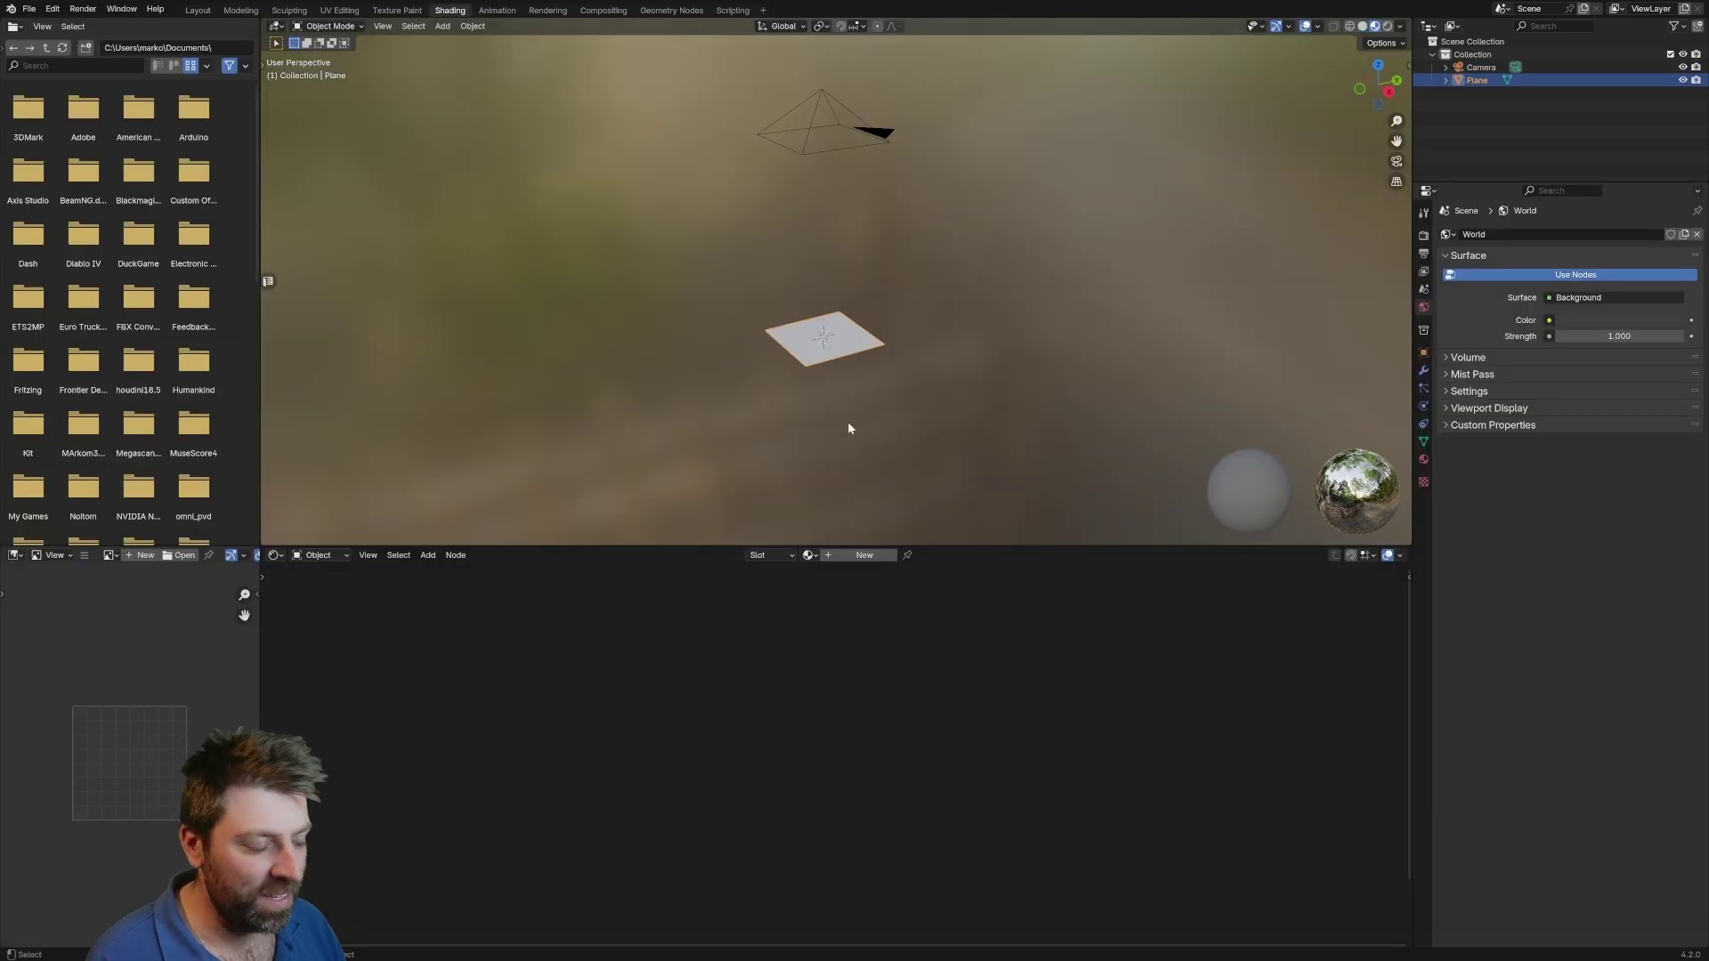
Create a new material for the plane in the Shading workspace and enlarge the shader node area
key("KP_Decimal")
left_click(864, 554)
left_click_drag(943, 546, 942, 326)
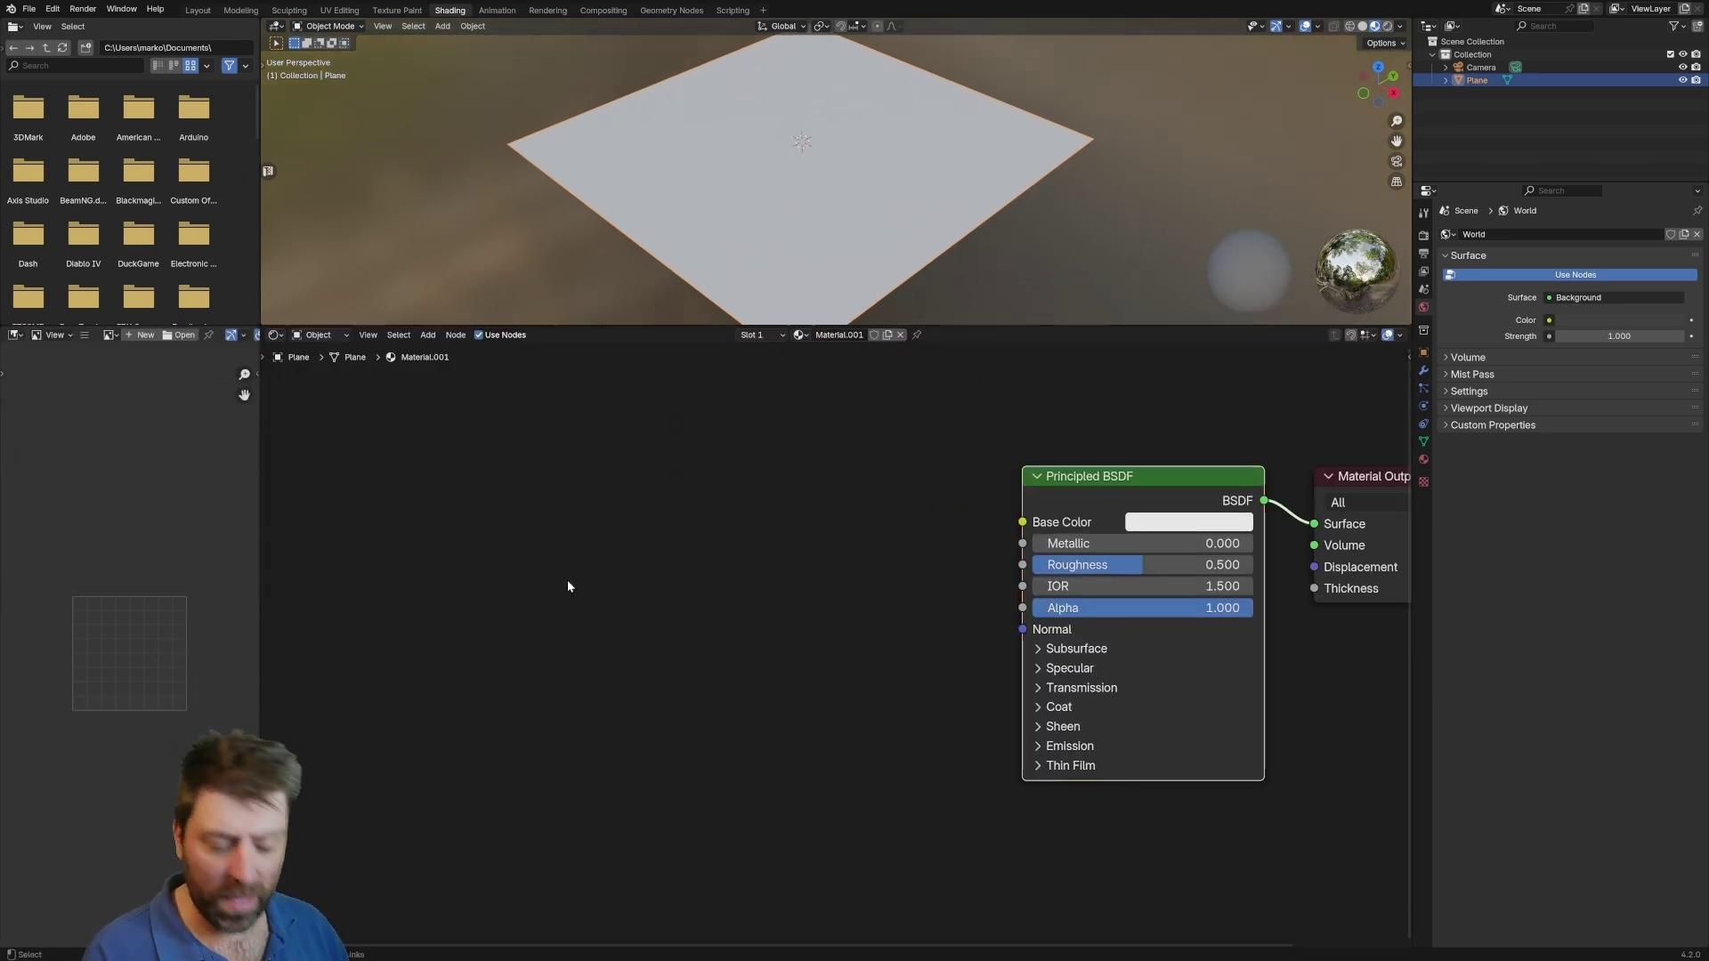
Add an image texture setup with Mapping and Texture Coordinate nodes to the Principled BSDF, and load AlphaMap_4k_21_Seamless.png
key("ctrl+t")
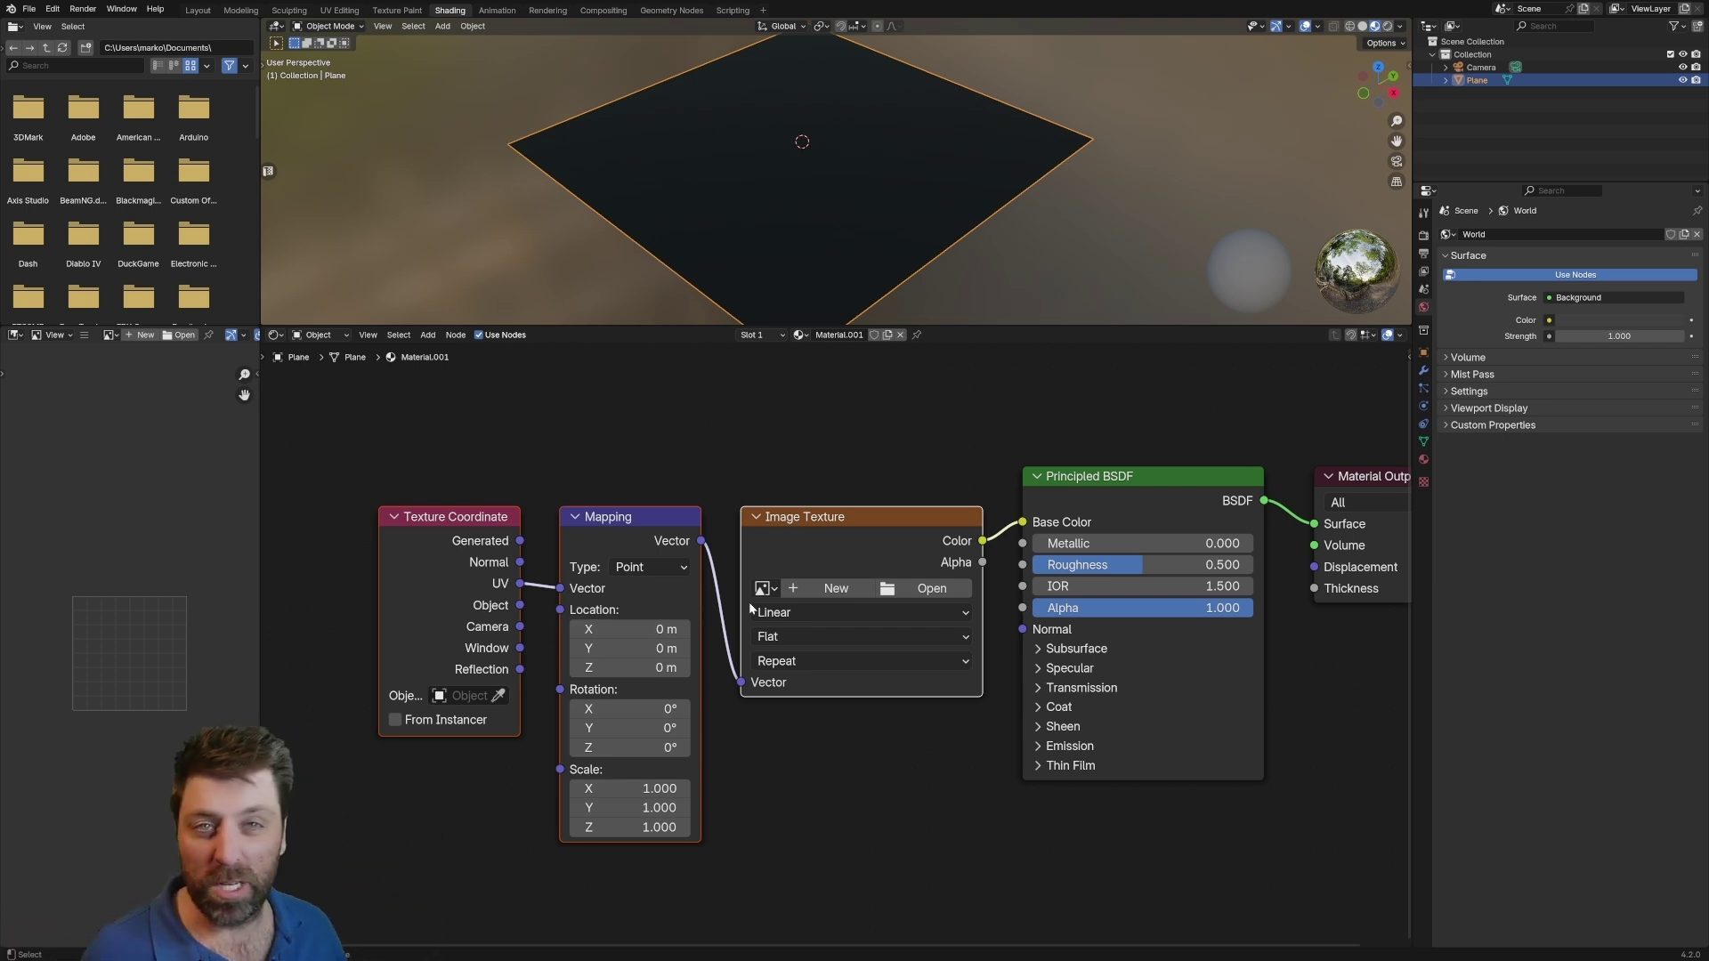
left_click(951, 594)
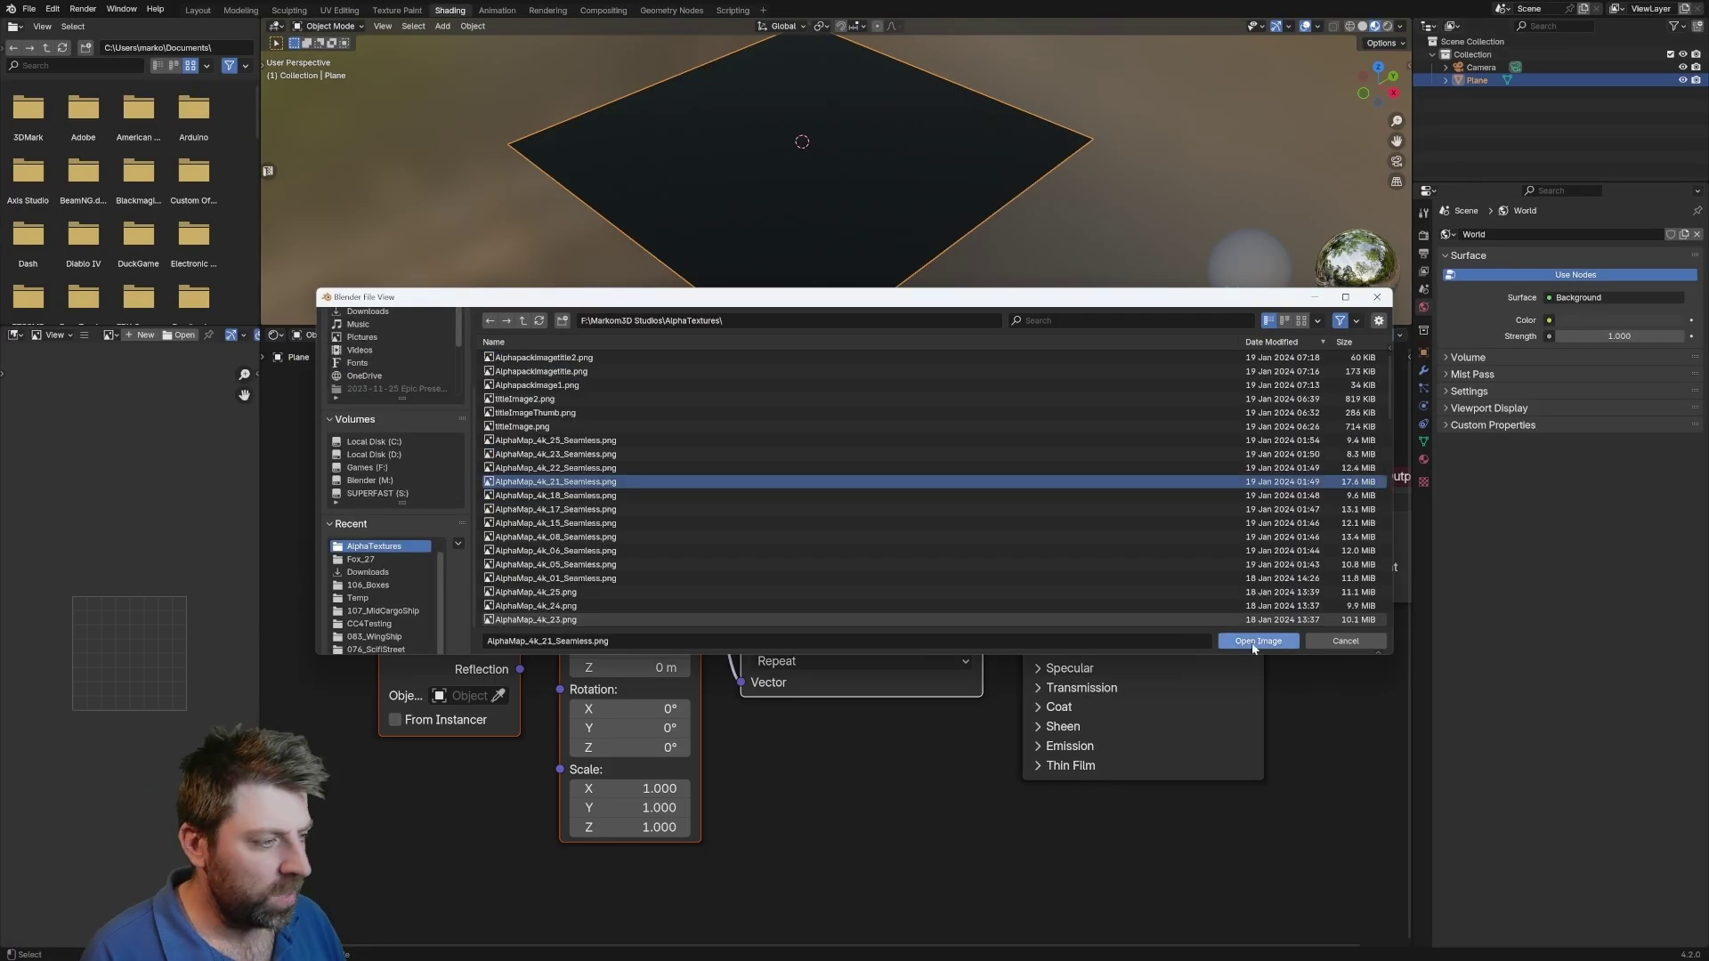
left_click(1258, 641)
middle_click_drag(783, 222, 881, 269)
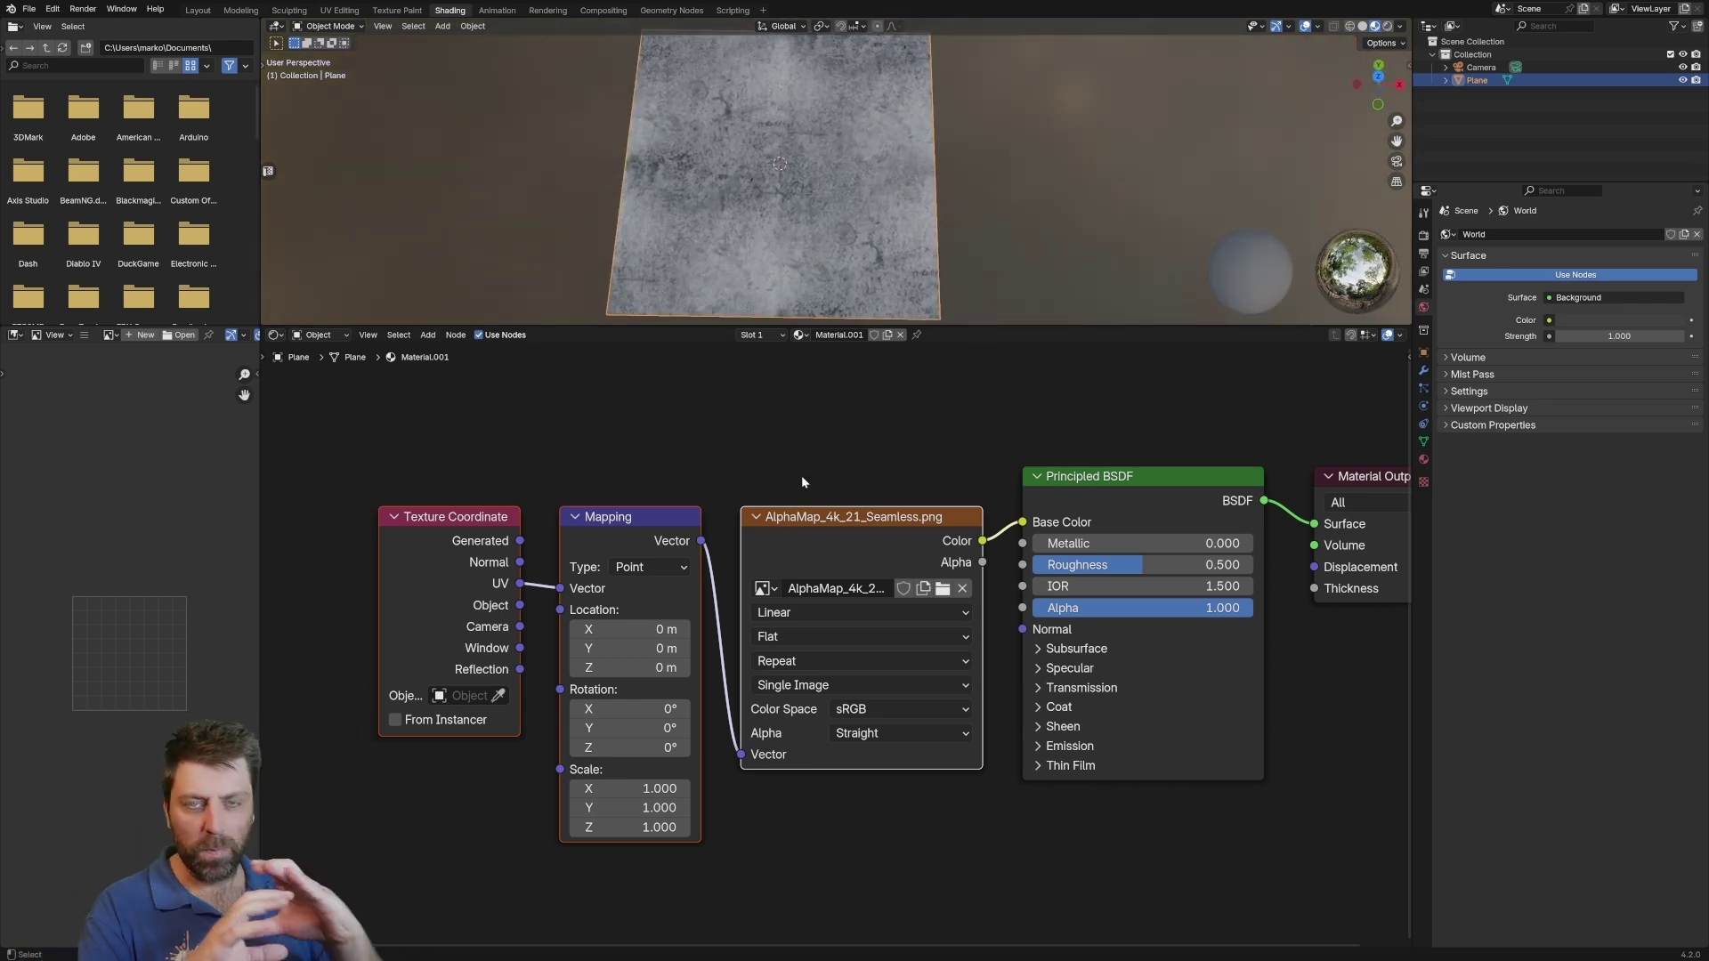
Move the Texture Coordinate and Mapping nodes away from the image texture to make room between them
scroll(801, 476, "down", 2)
left_click_drag(863, 482, 498, 605)
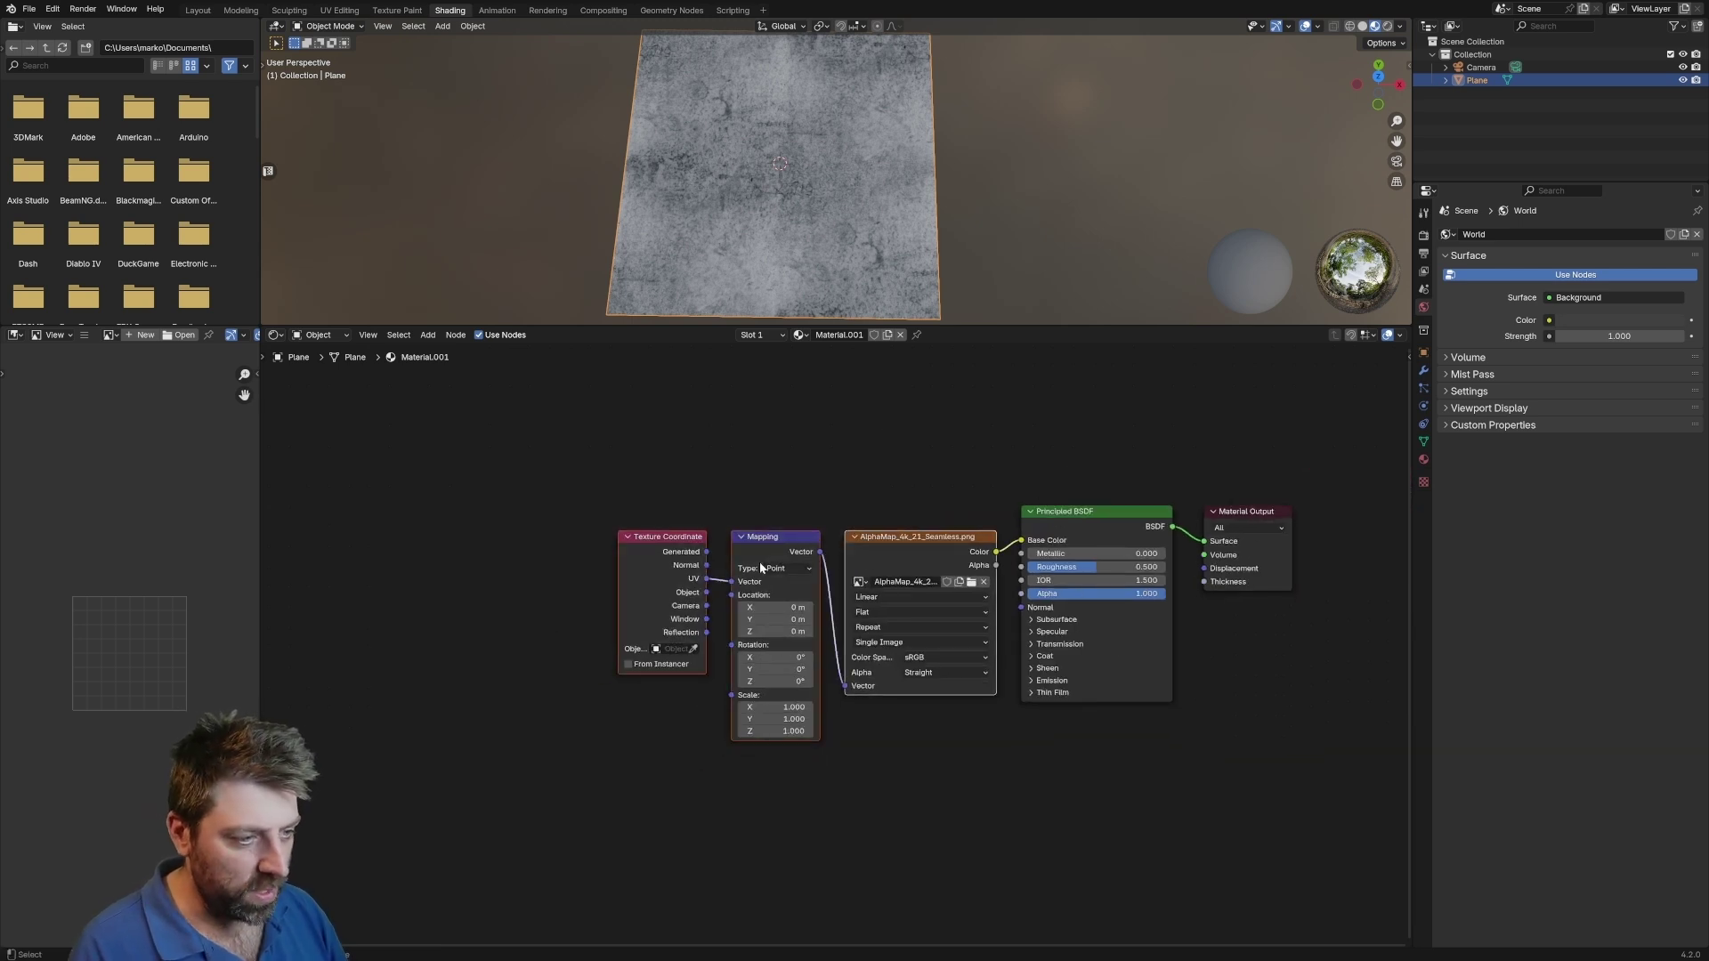
left_click_drag(620, 646, 291, 654)
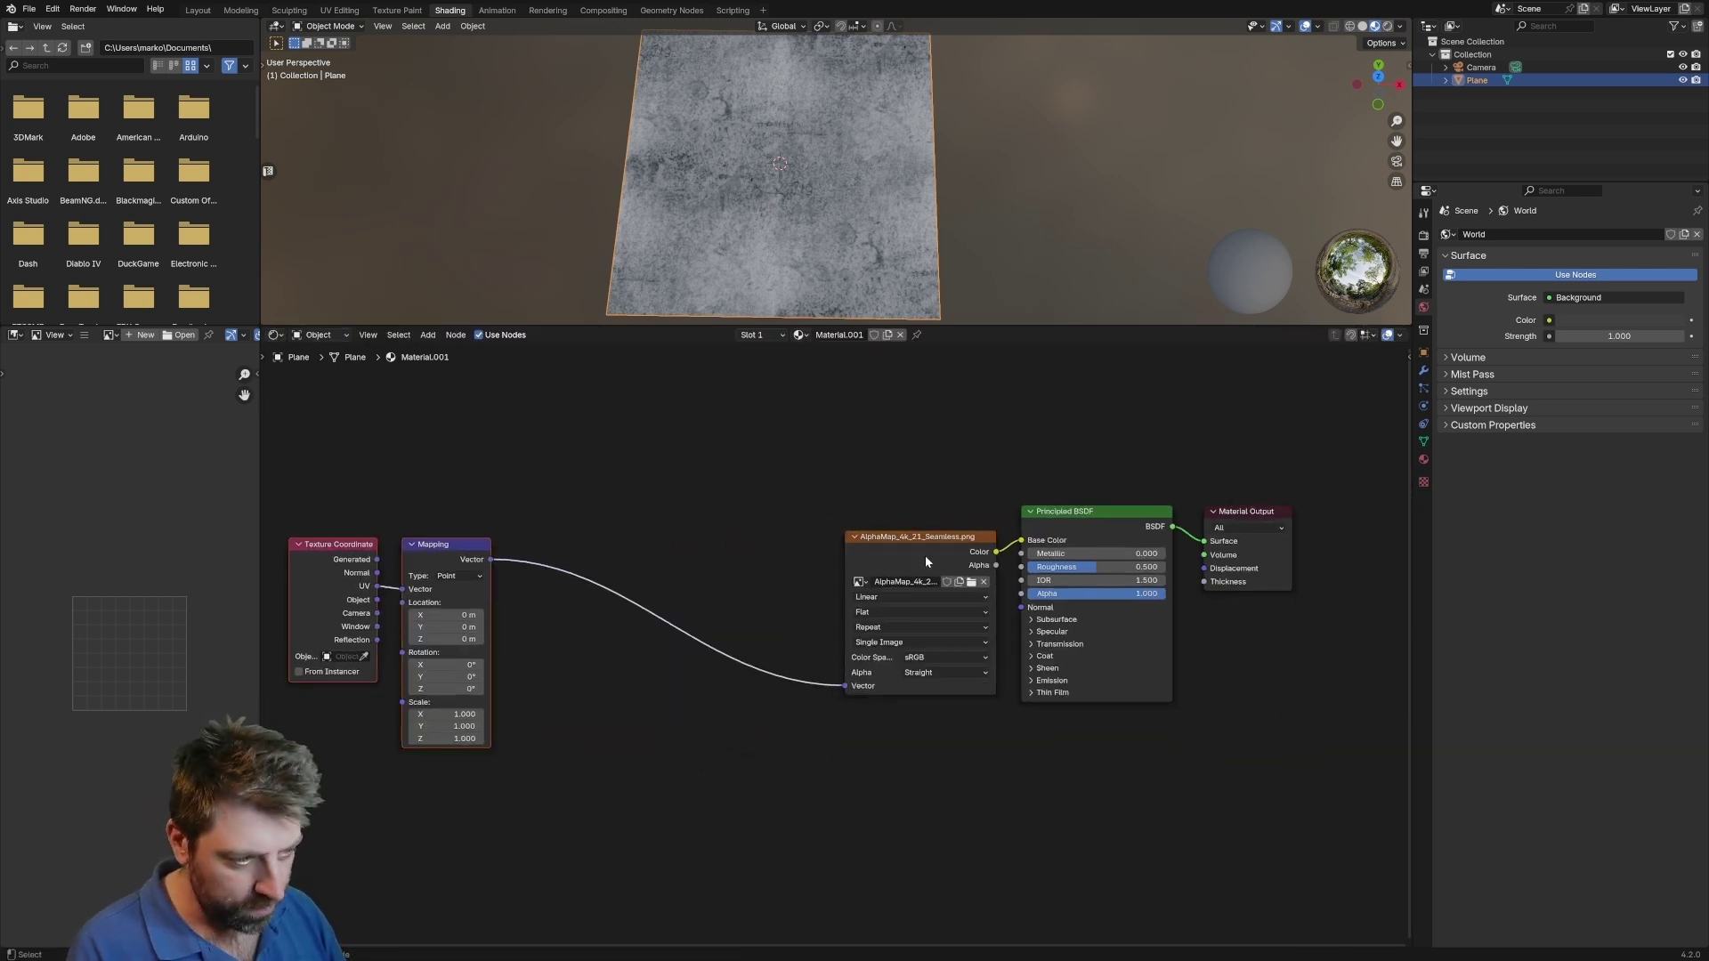
Insert a Gradient Texture node on the link between the Mapping node and the image texture
key("shift+a")
left_click(639, 491)
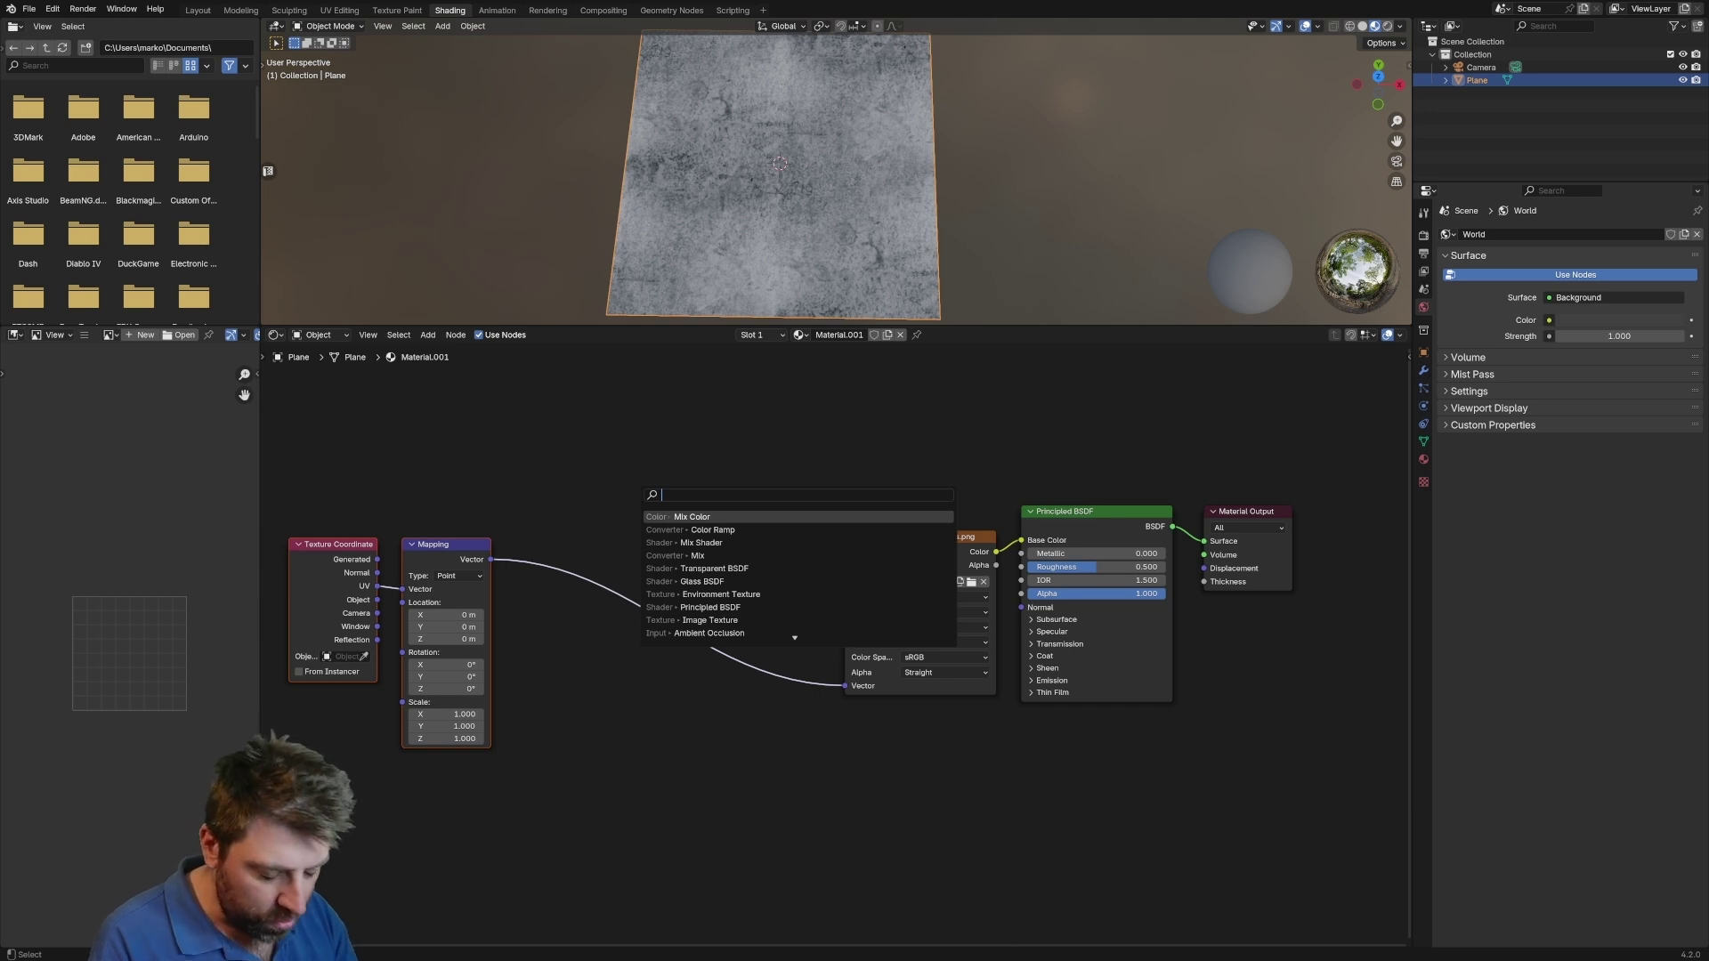
type("gradient")
key("Return")
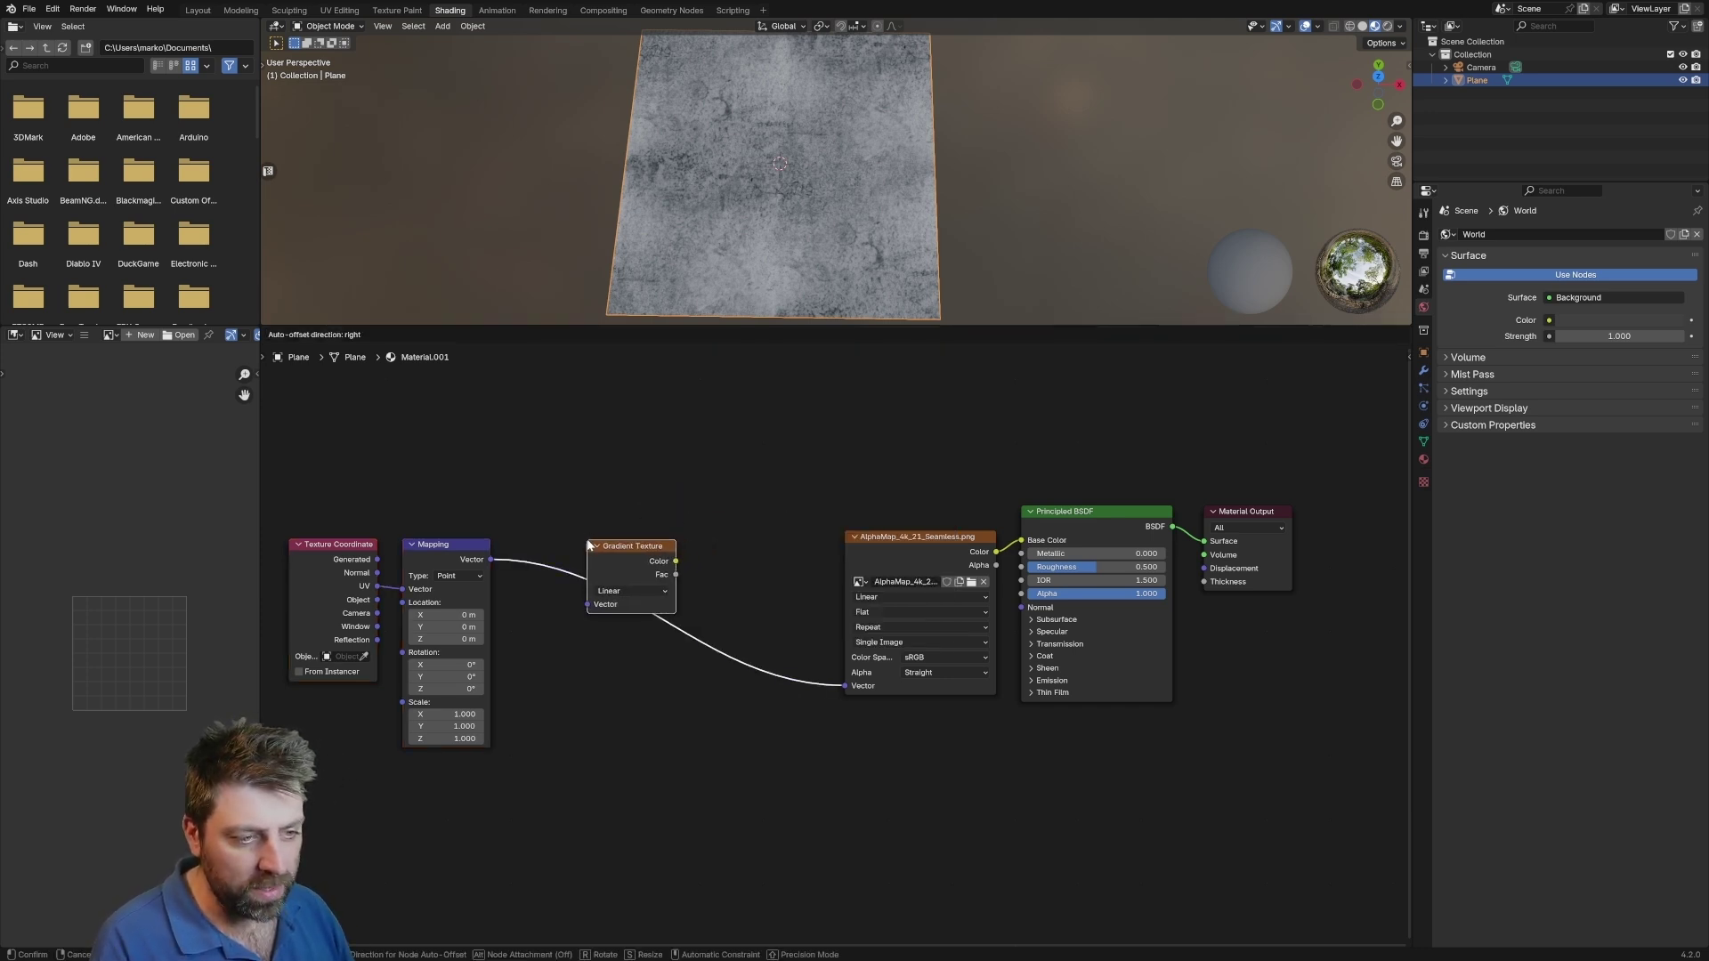
left_click(587, 545)
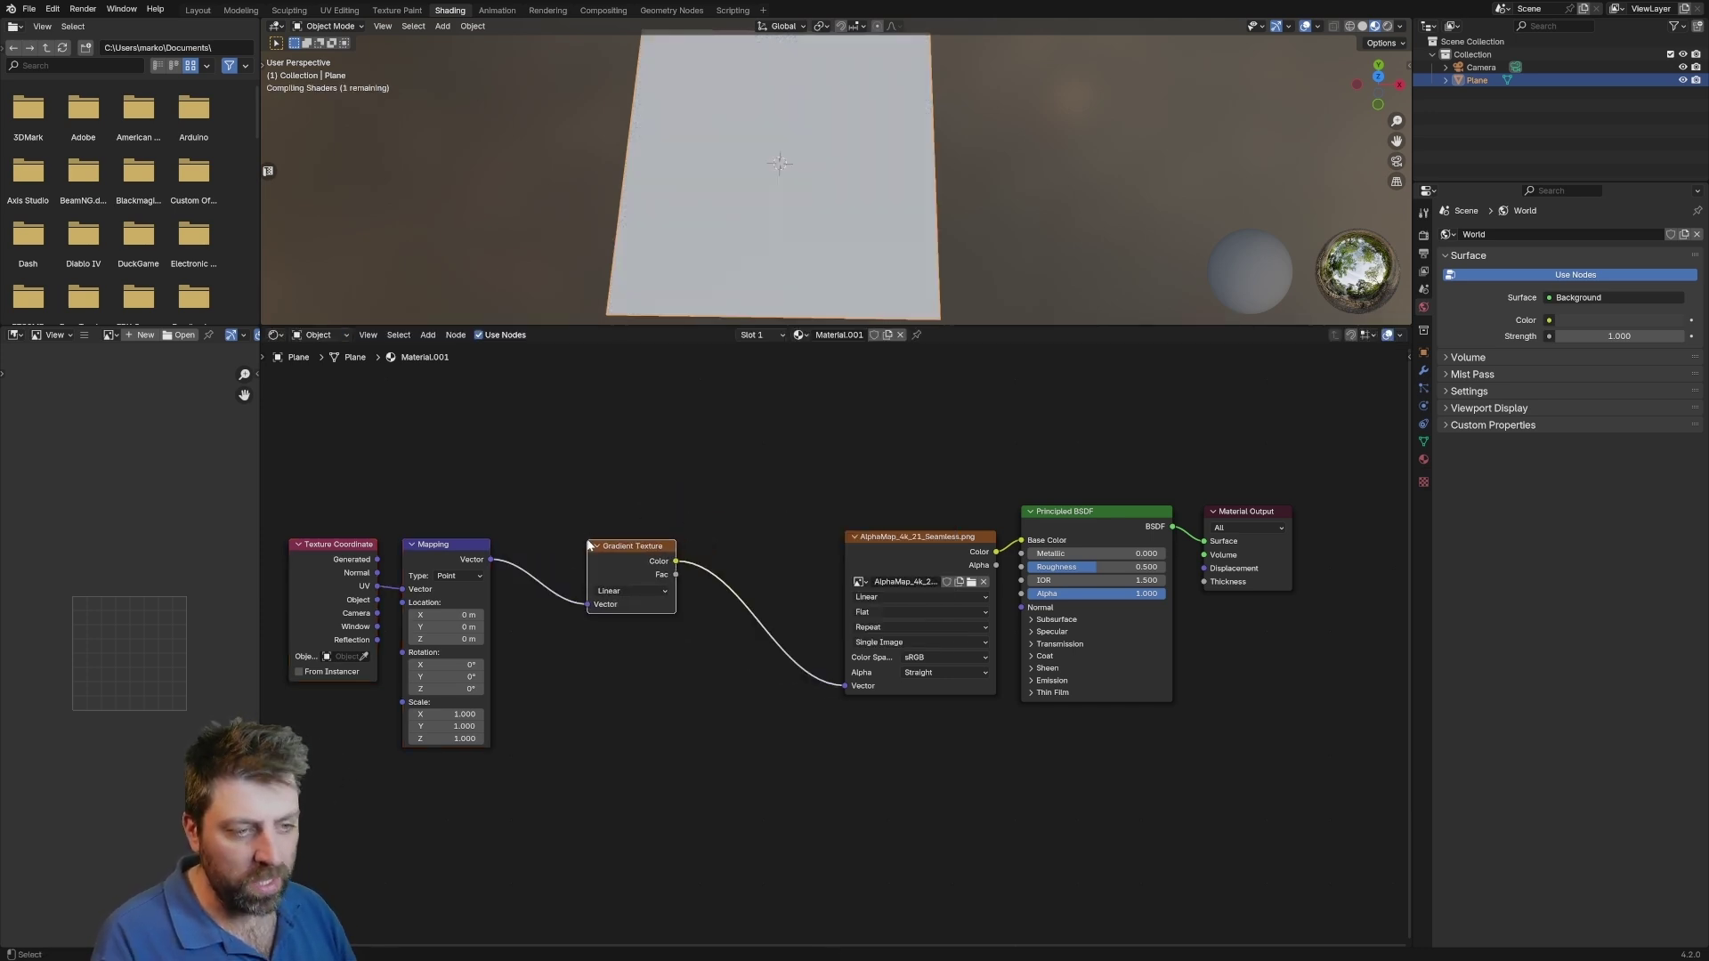
Set the Gradient Texture to Spherical and connect the Object texture coordinates to the Mapping node's Vector input
left_click(621, 592)
left_click(639, 676)
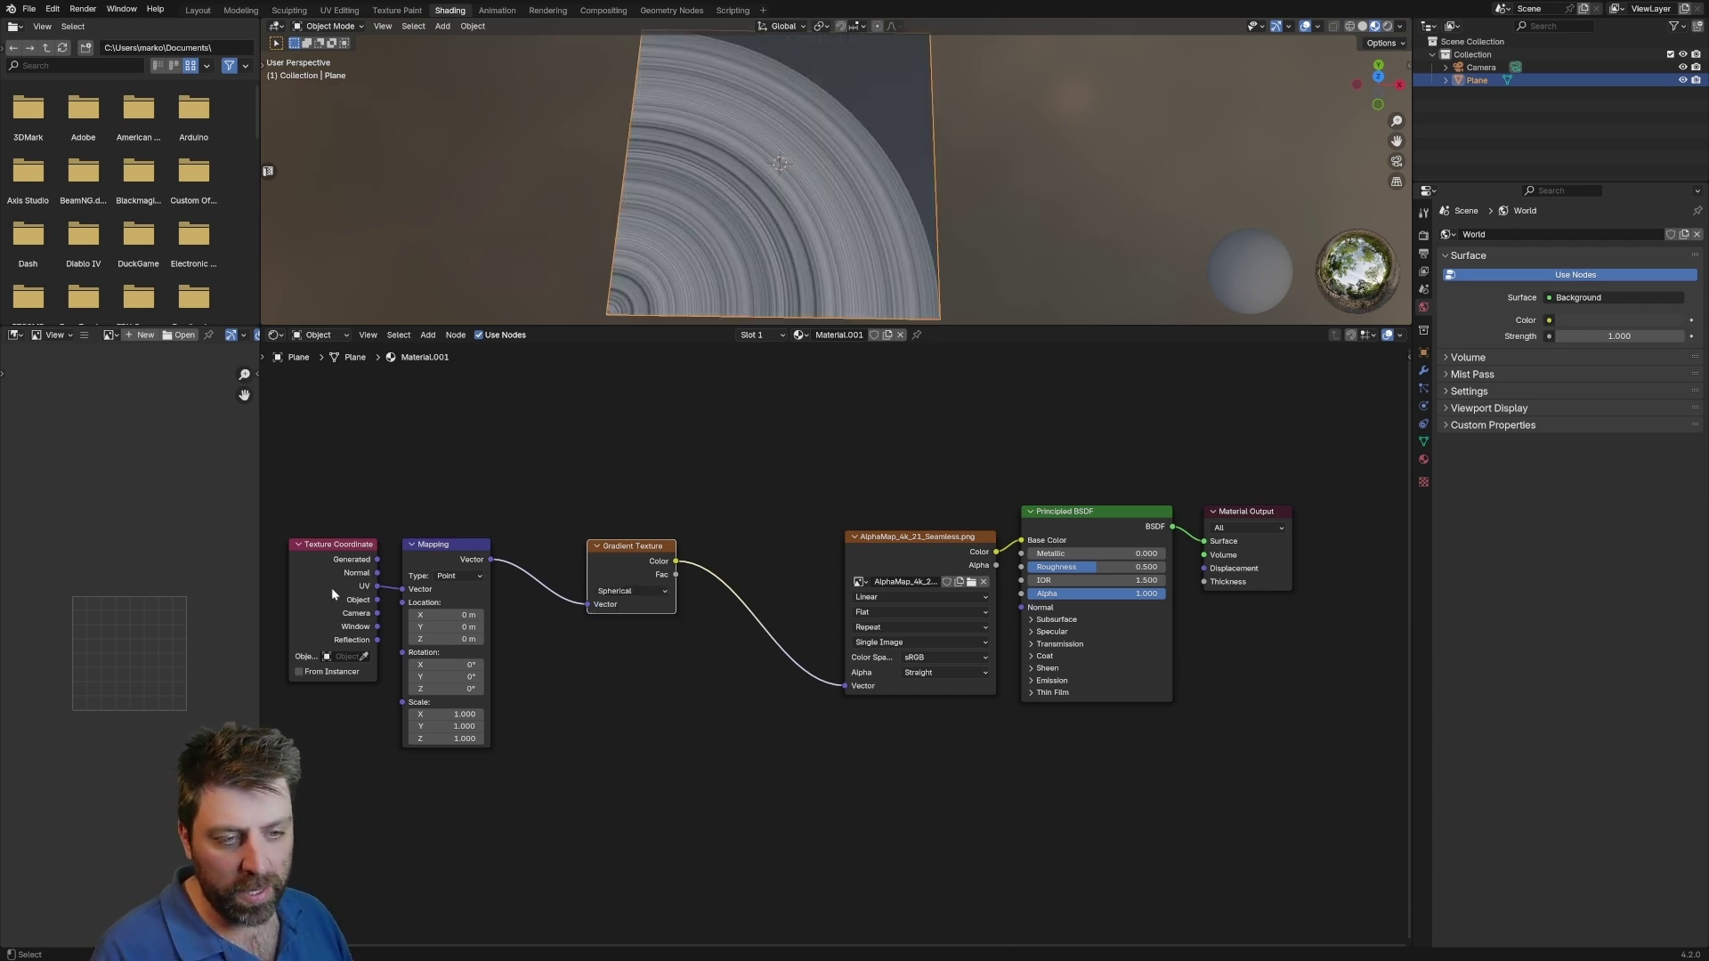
middle_click_drag(415, 496, 424, 493)
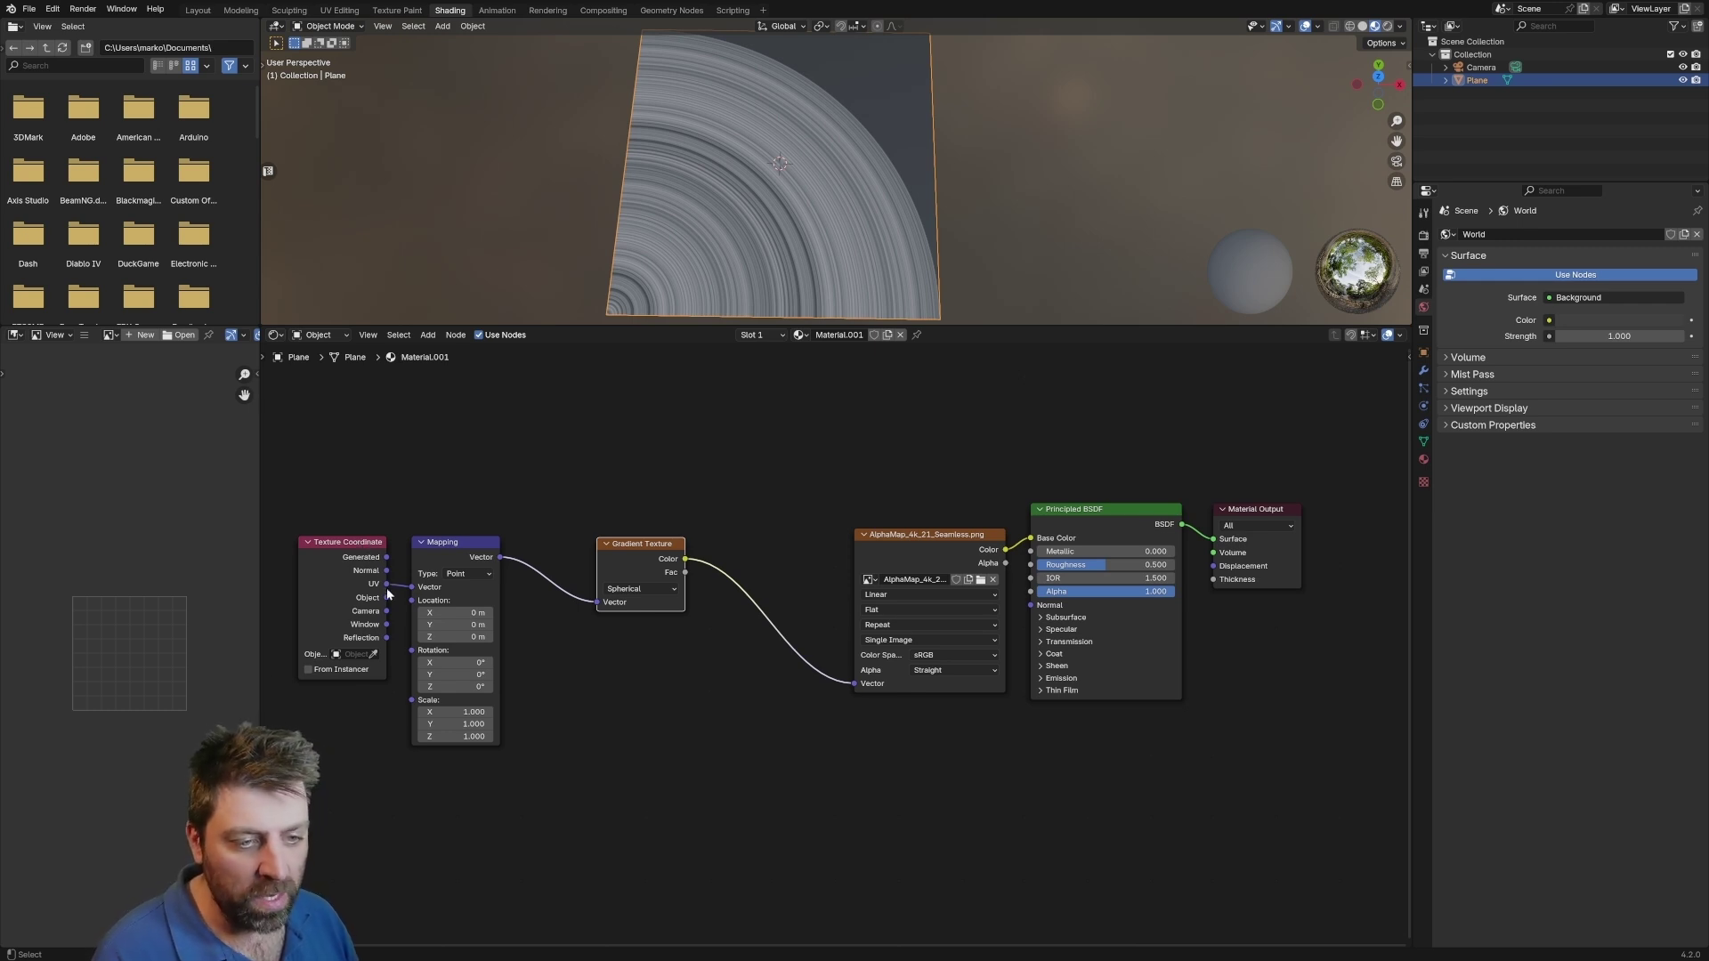
left_click_drag(386, 598, 418, 588)
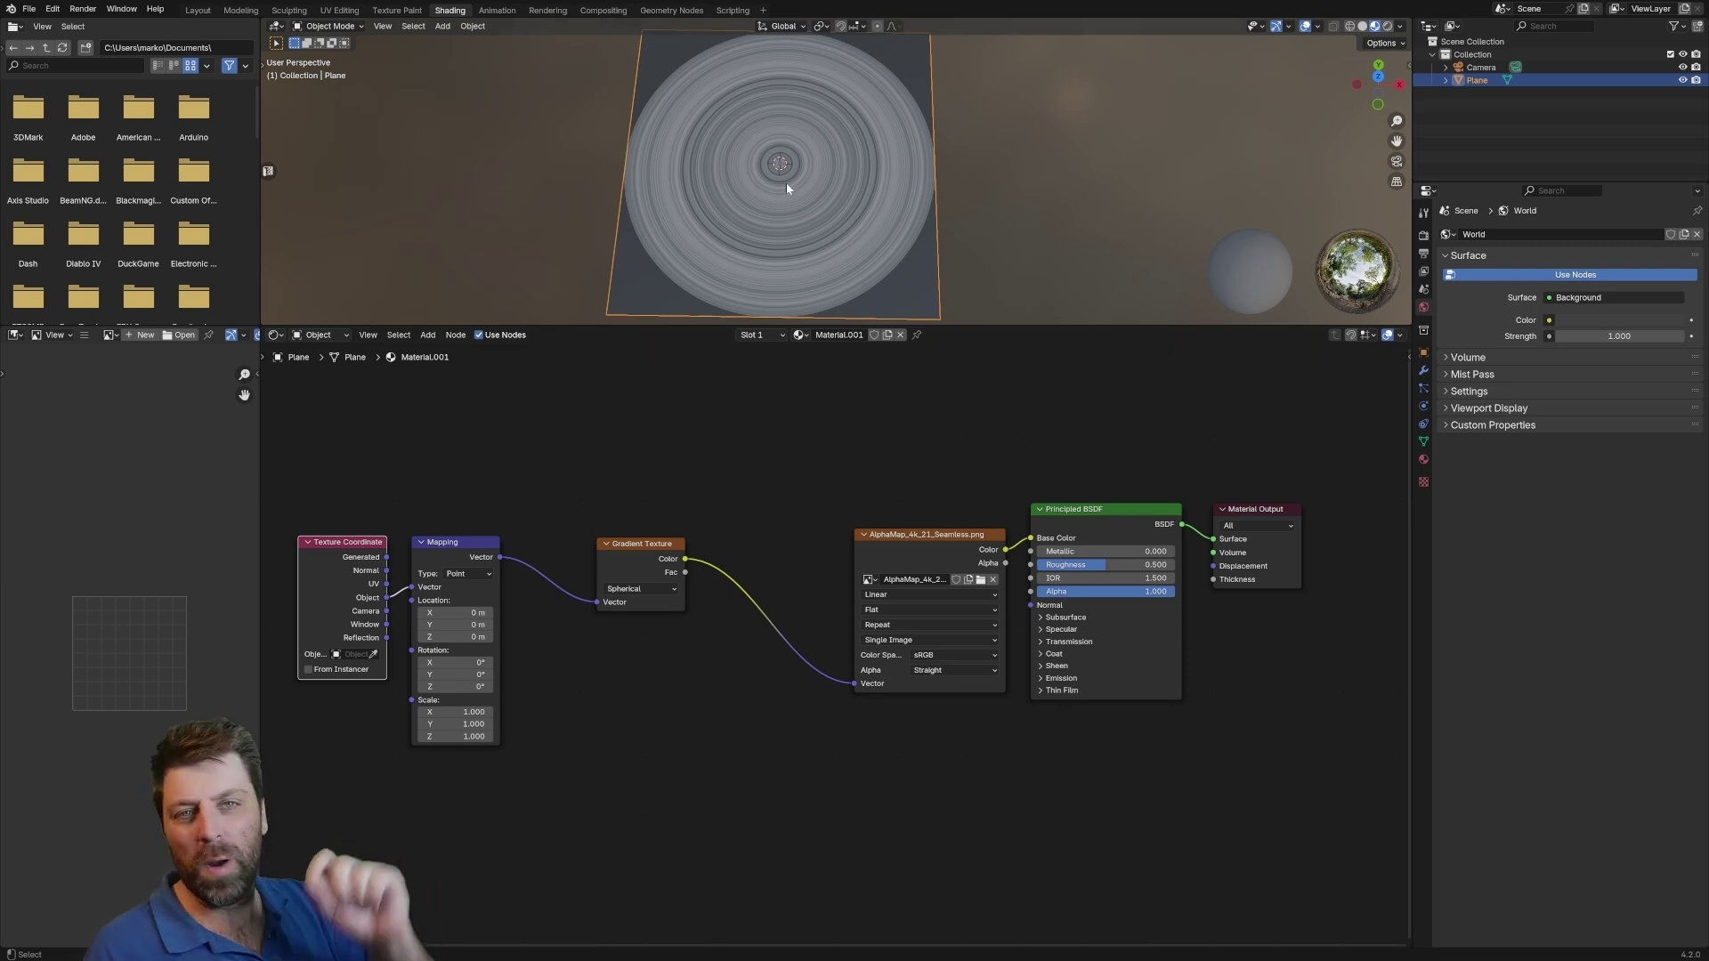
Connect the Gradient Texture's Color output to the Principled BSDF's Base Color, and move the image texture node below that link
left_click_drag(1003, 327, 979, 433)
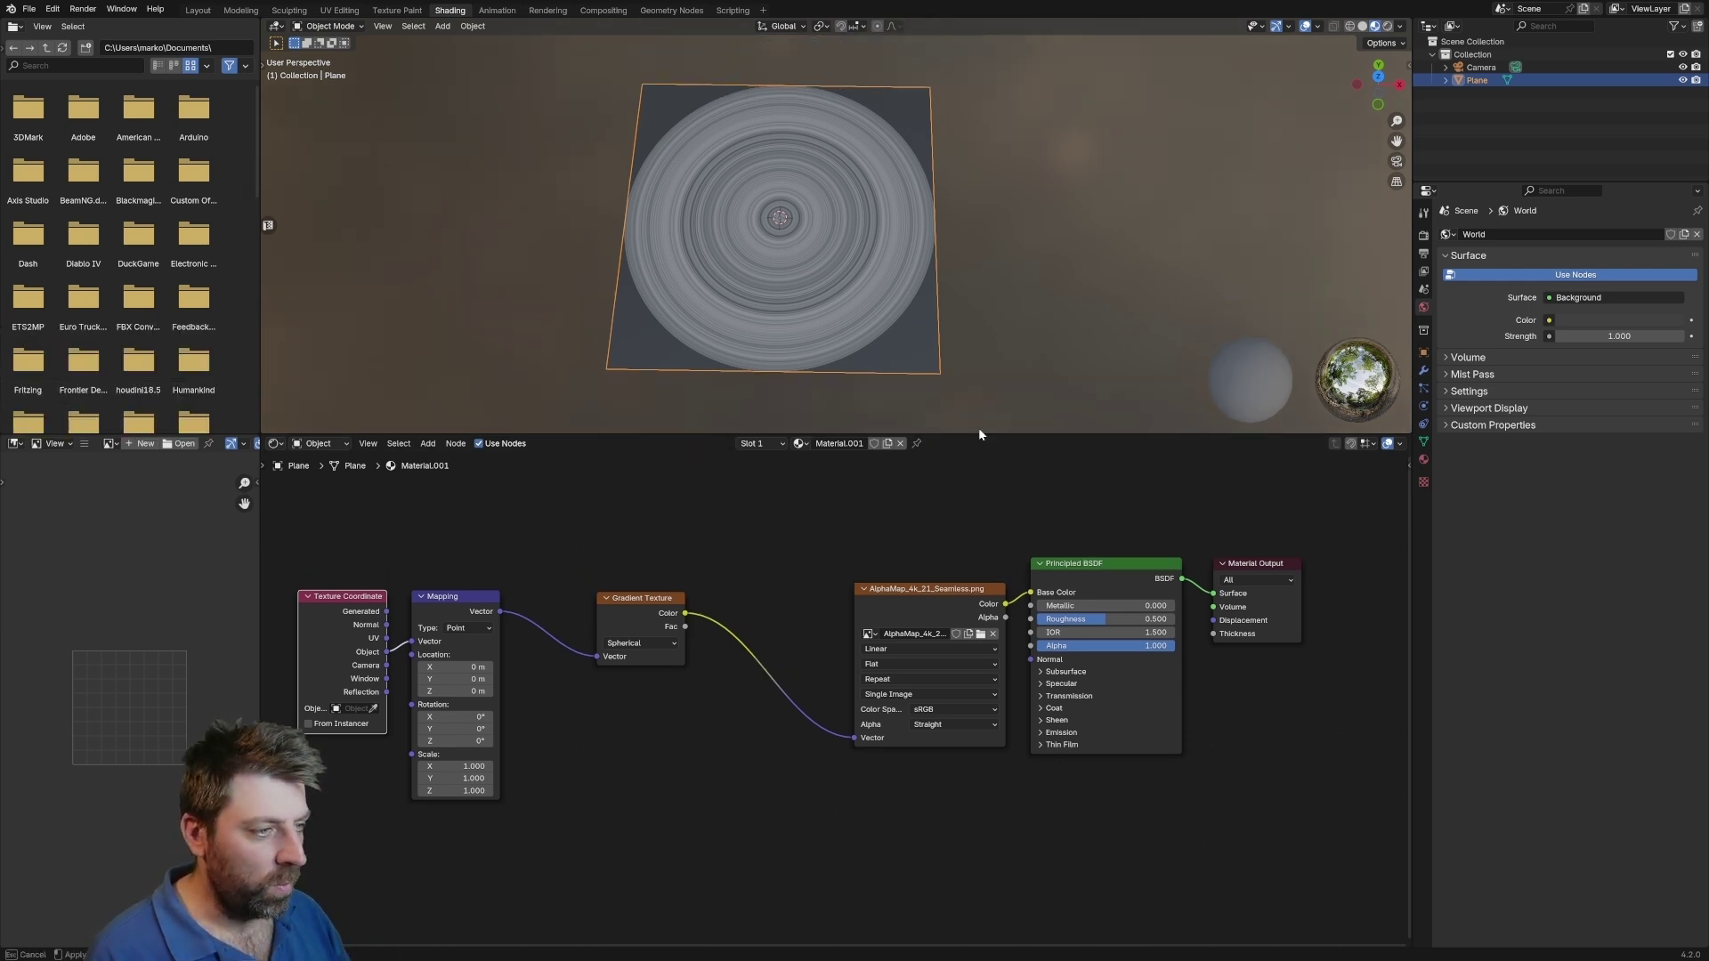
left_click_drag(638, 597, 1030, 591)
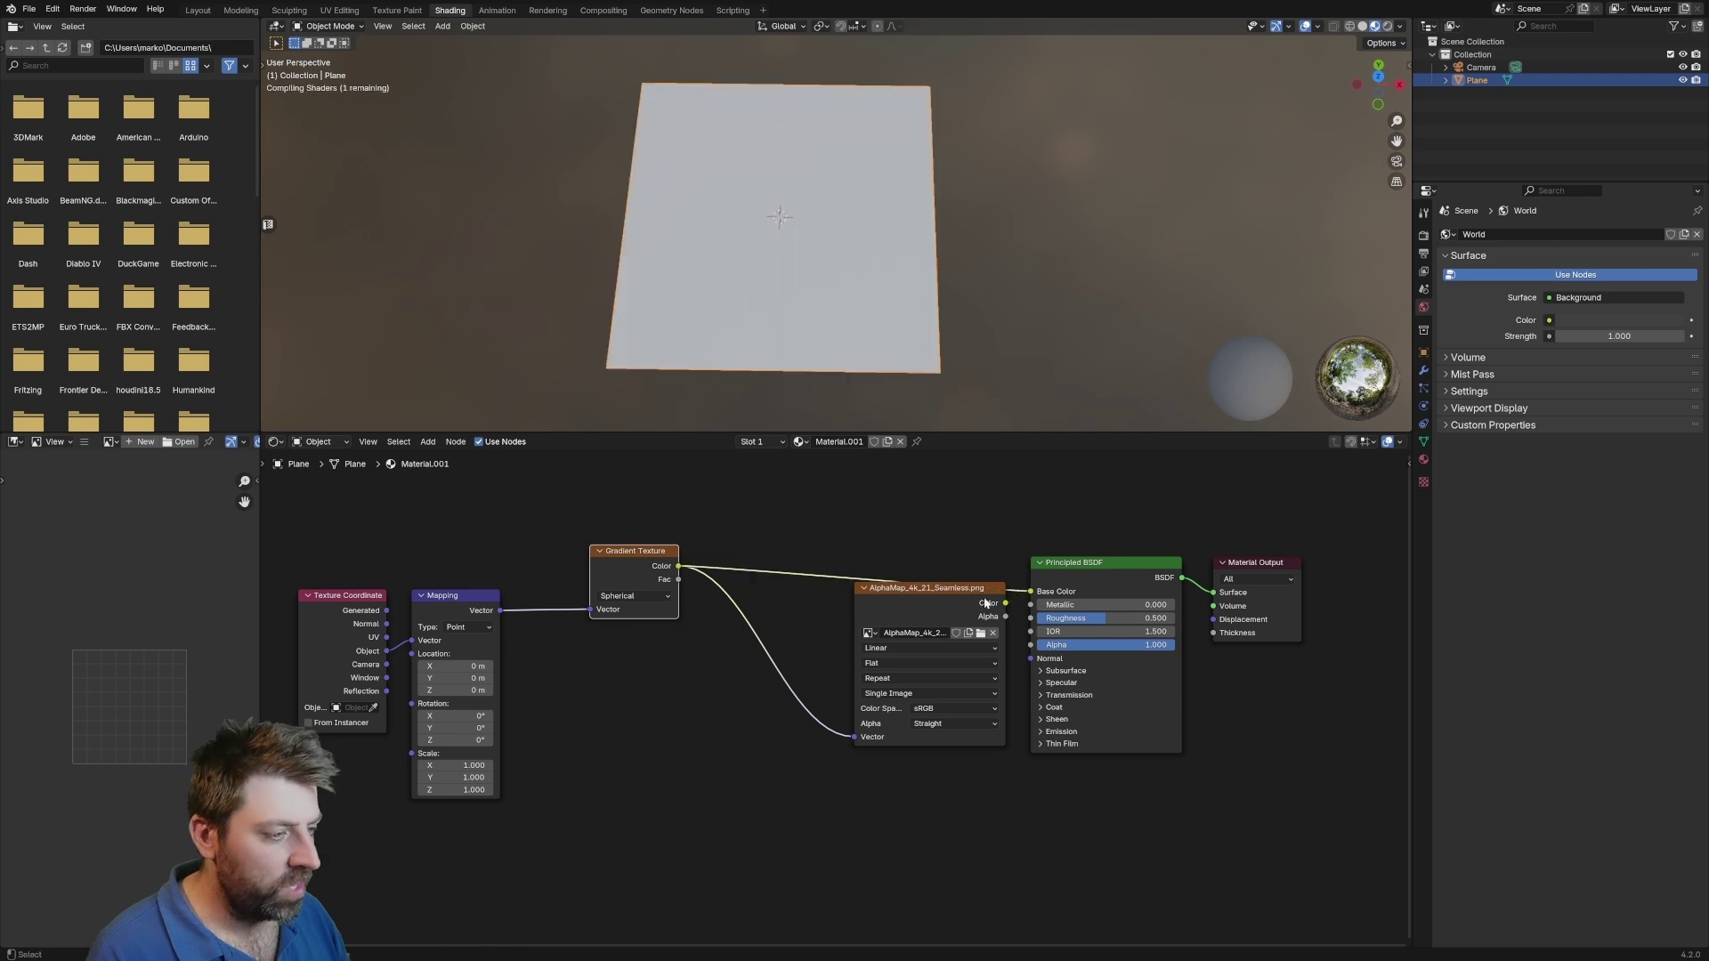
left_click(915, 597)
left_click_drag(915, 607, 857, 691)
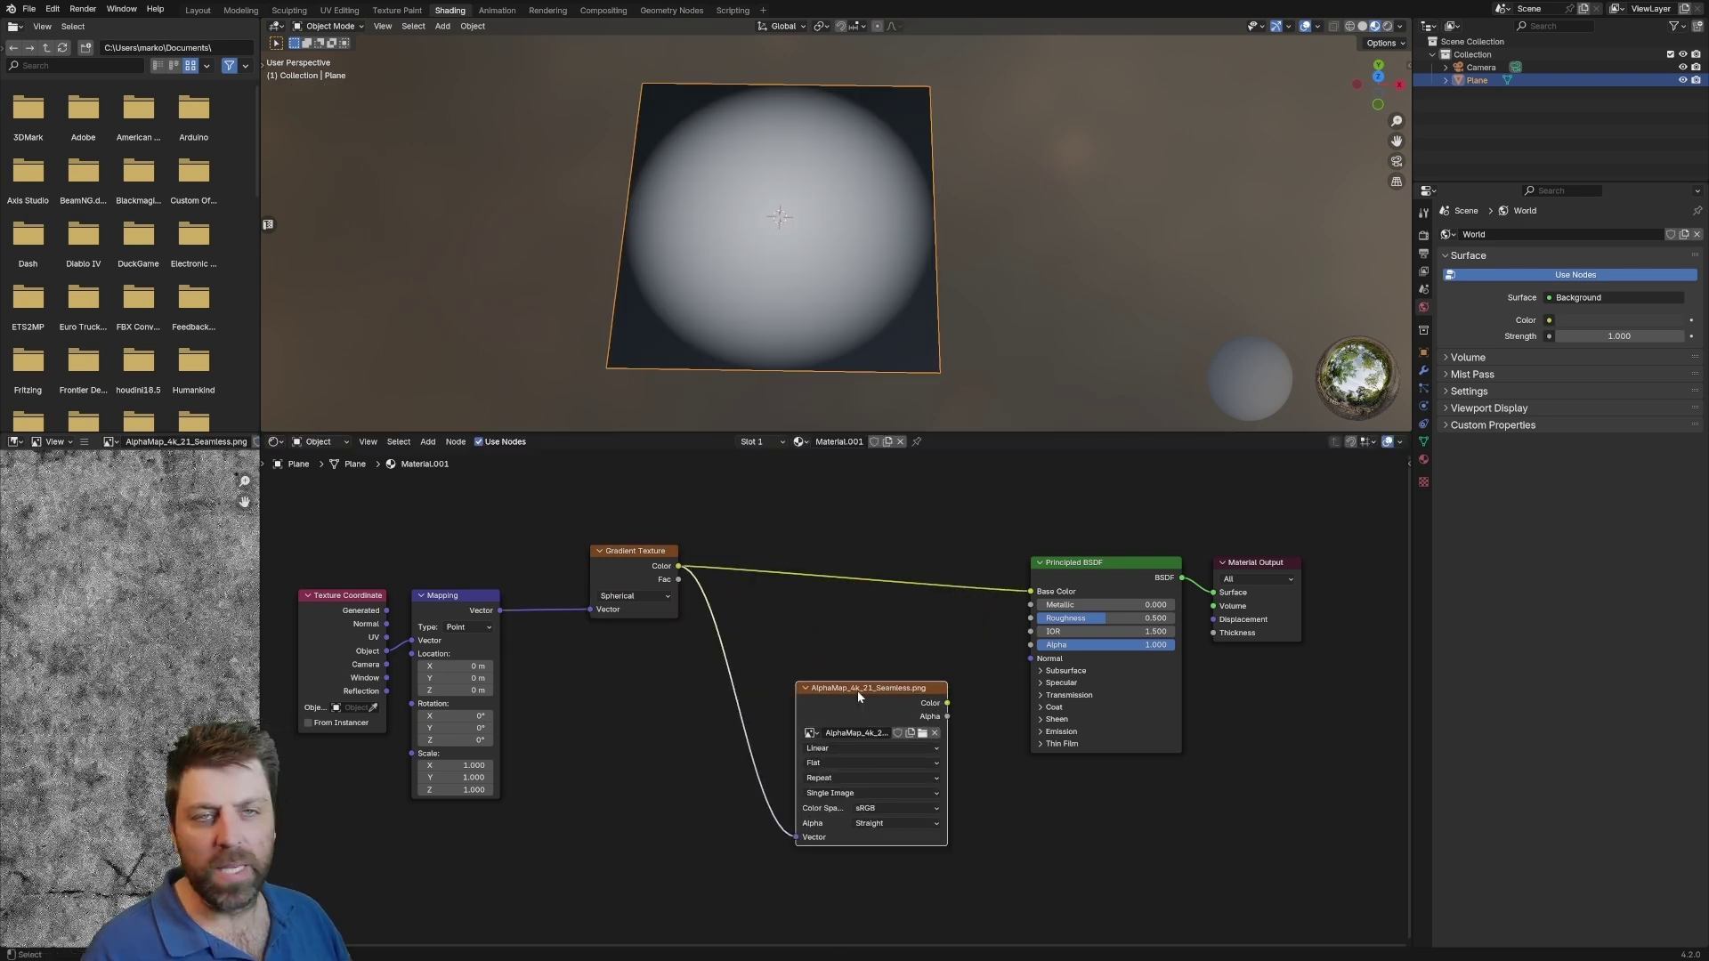
left_click(625, 555)
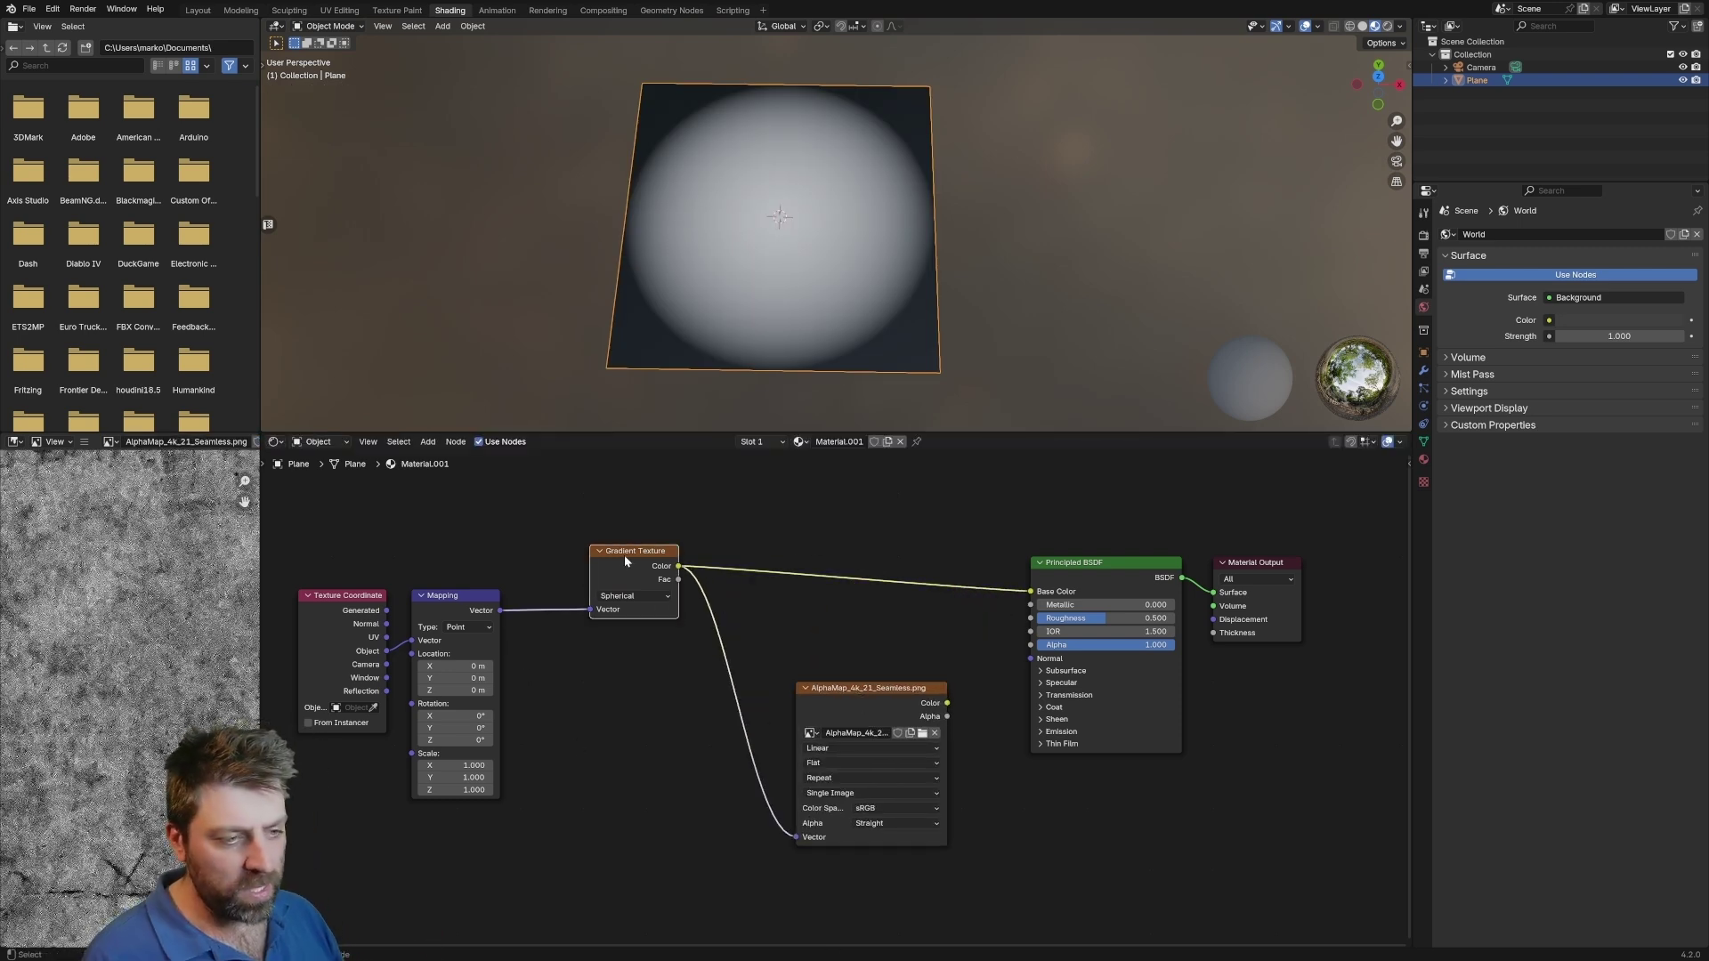
Insert a Color Ramp node between the Gradient Texture and the Base Color, and flip the ramp
key("shift+a")
left_click(809, 507)
type("color")
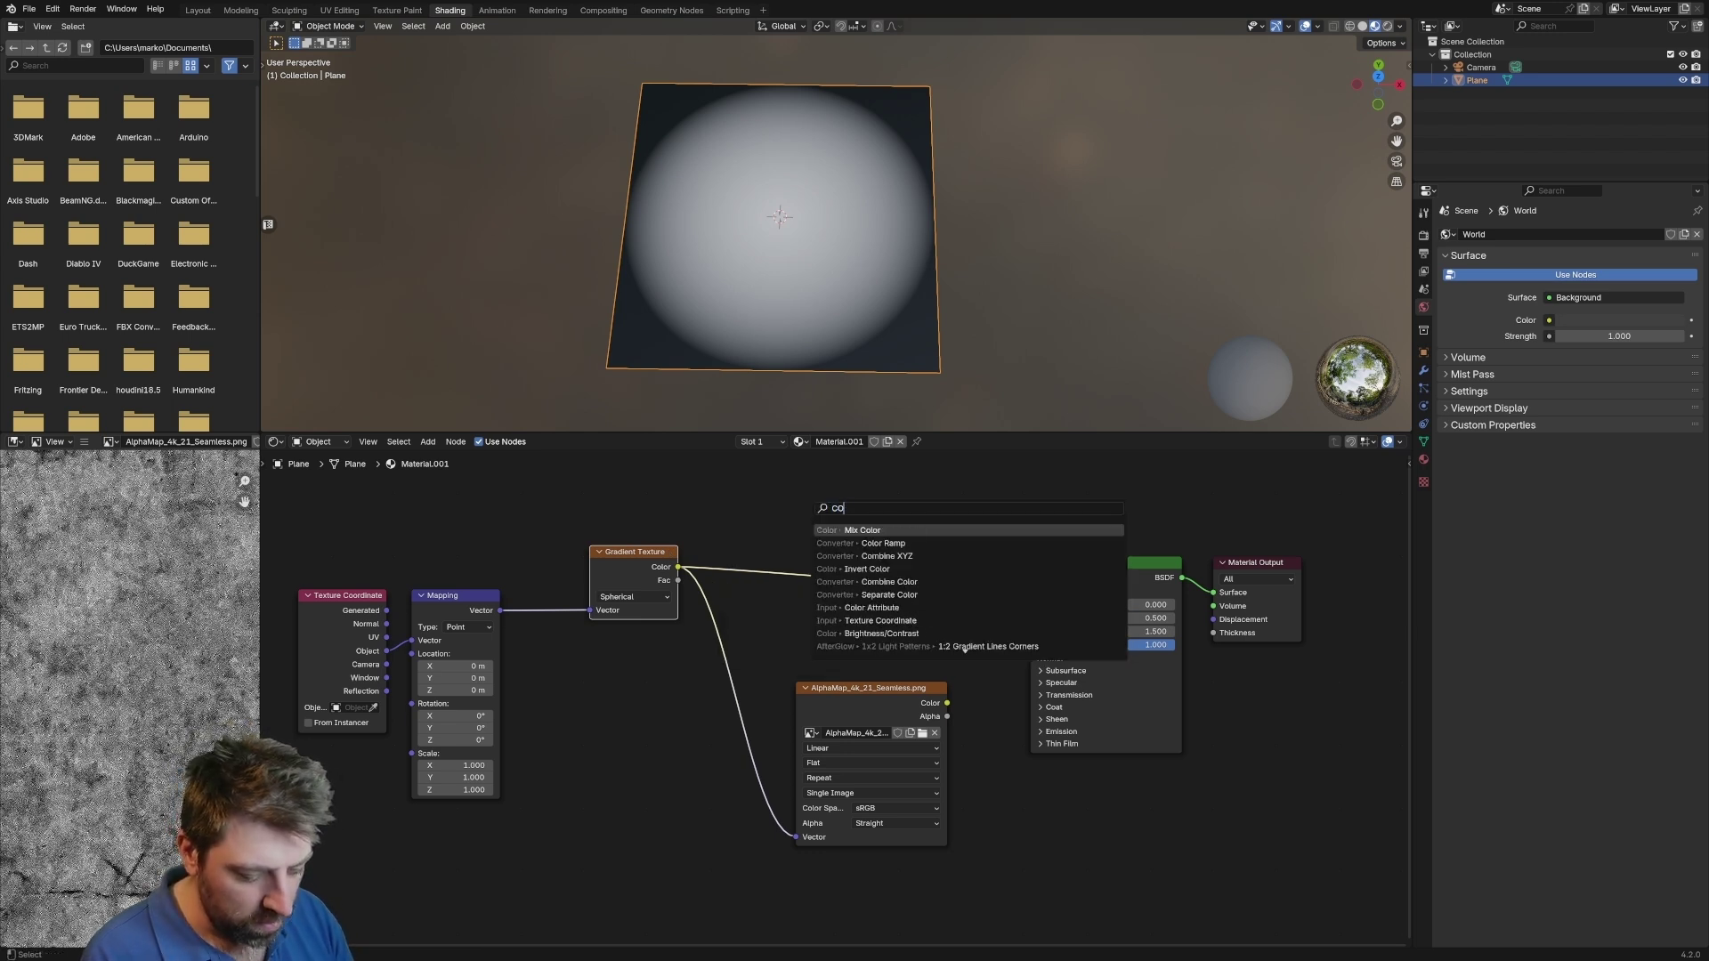
key("Down")
key("Return")
left_click(811, 513)
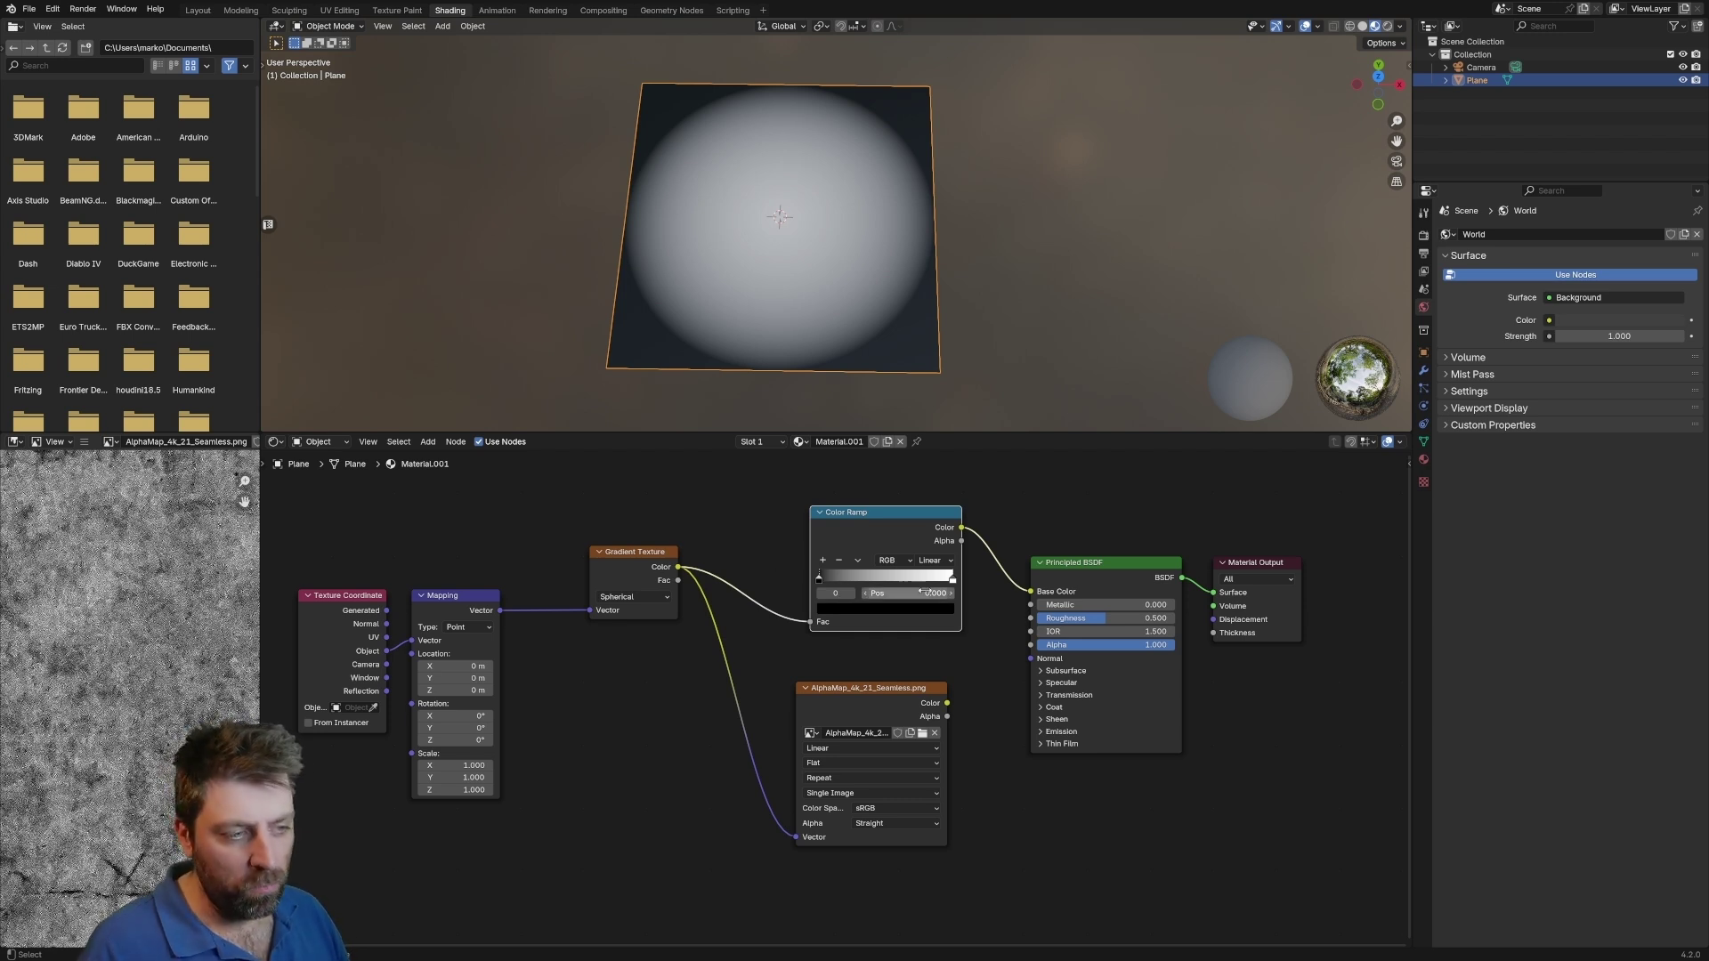
left_click(858, 562)
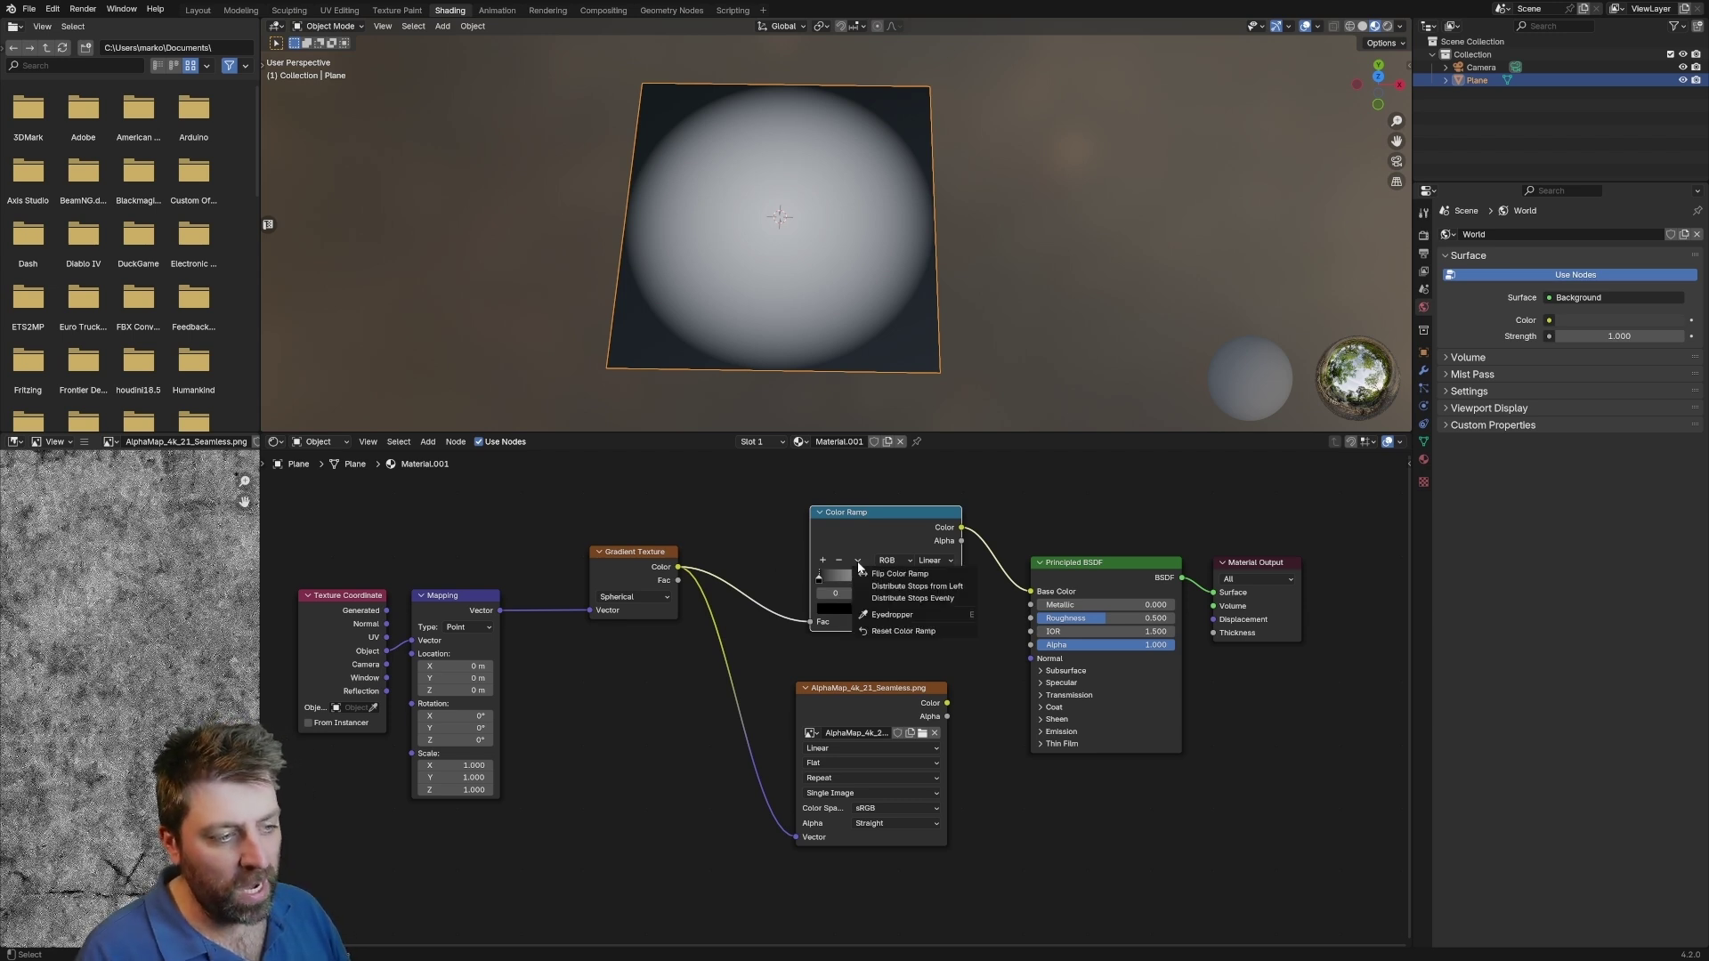
left_click(908, 574)
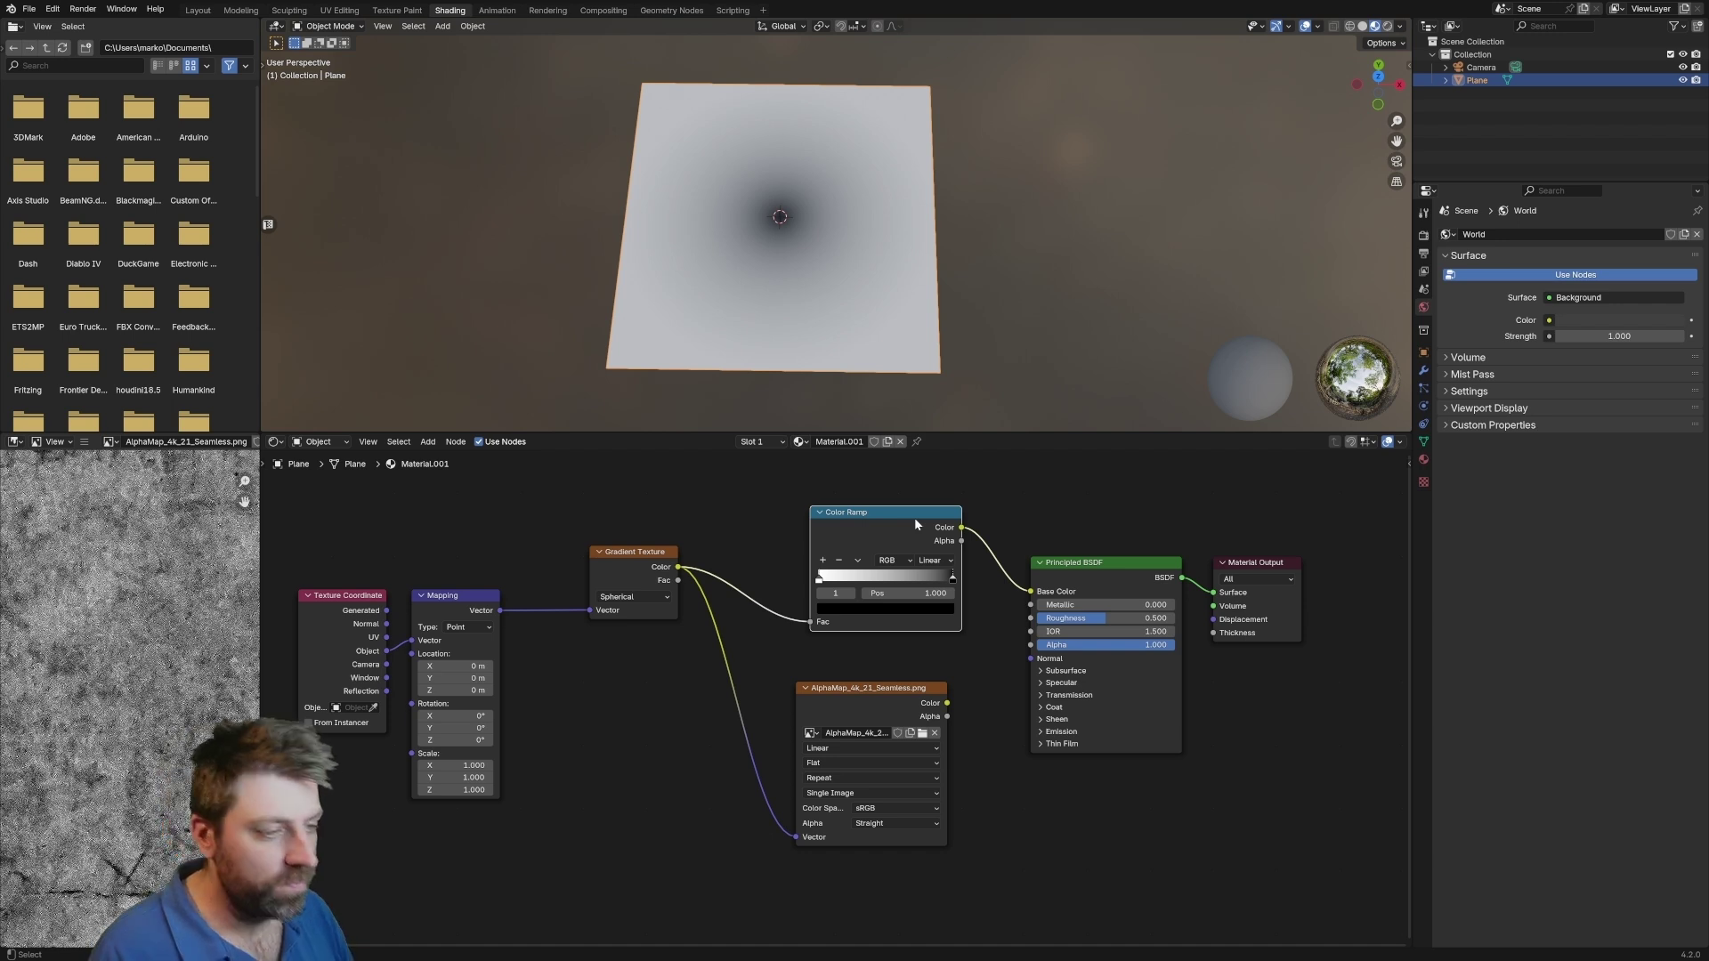
left_click_drag(951, 578, 848, 579)
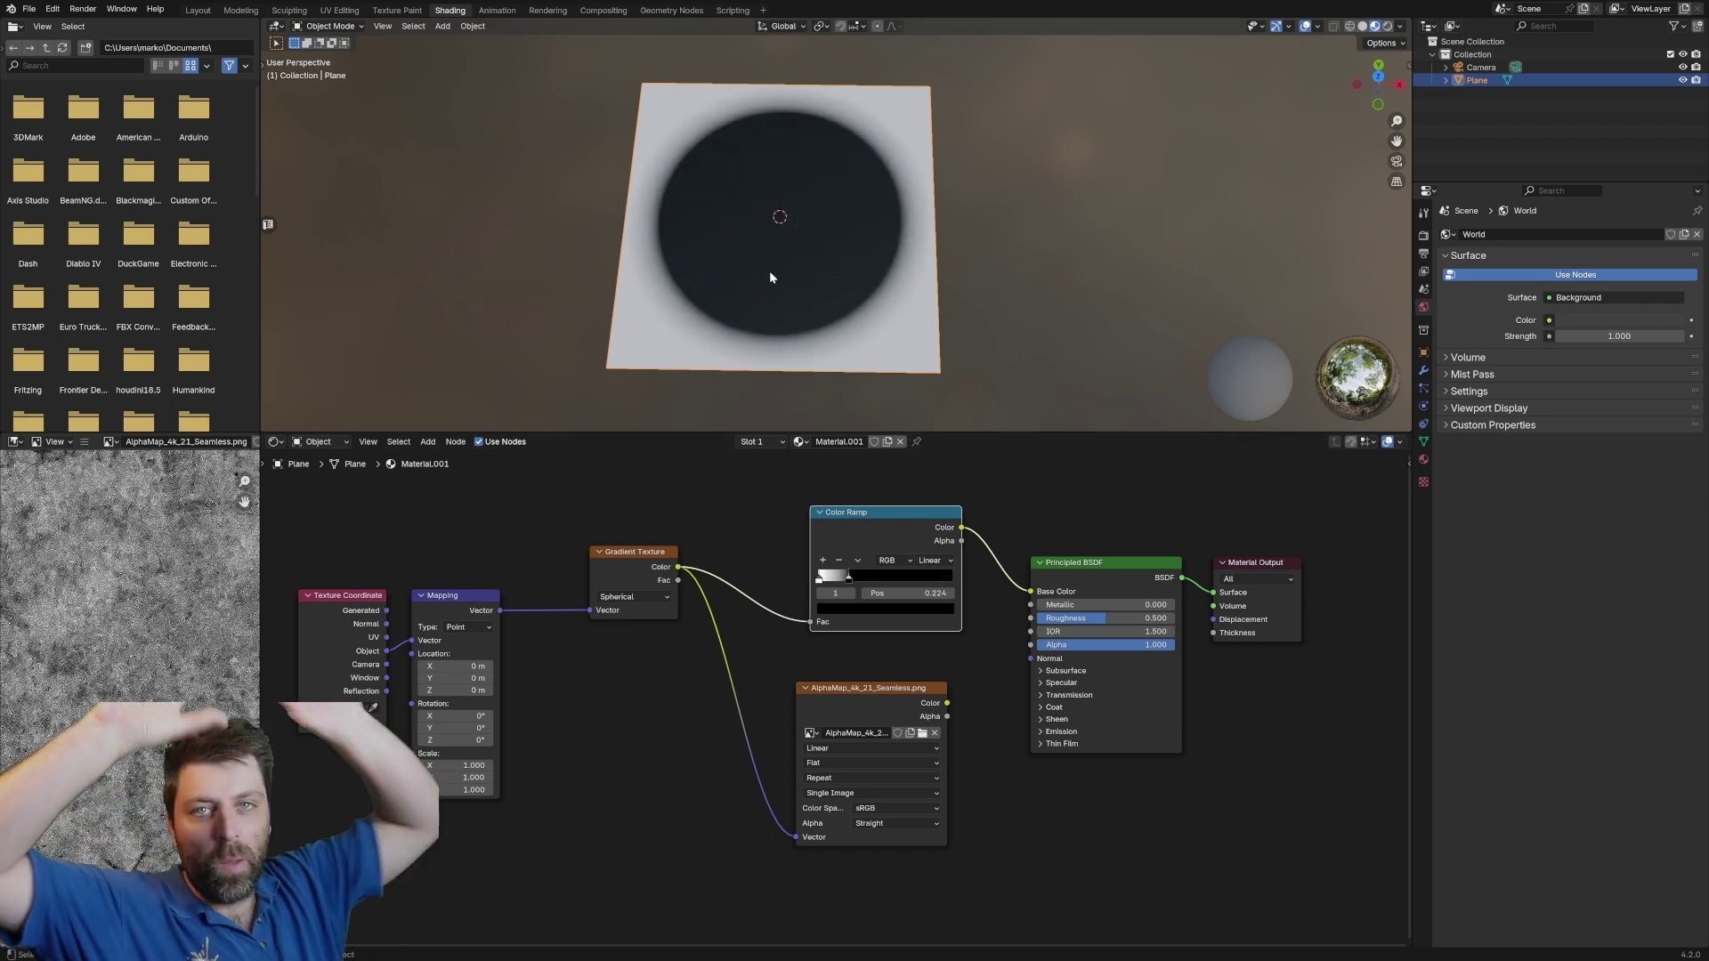
mouse_move(851, 579)
left_mouse_down()
mouse_move(957, 579)
mouse_move(836, 574)
left_mouse_up()
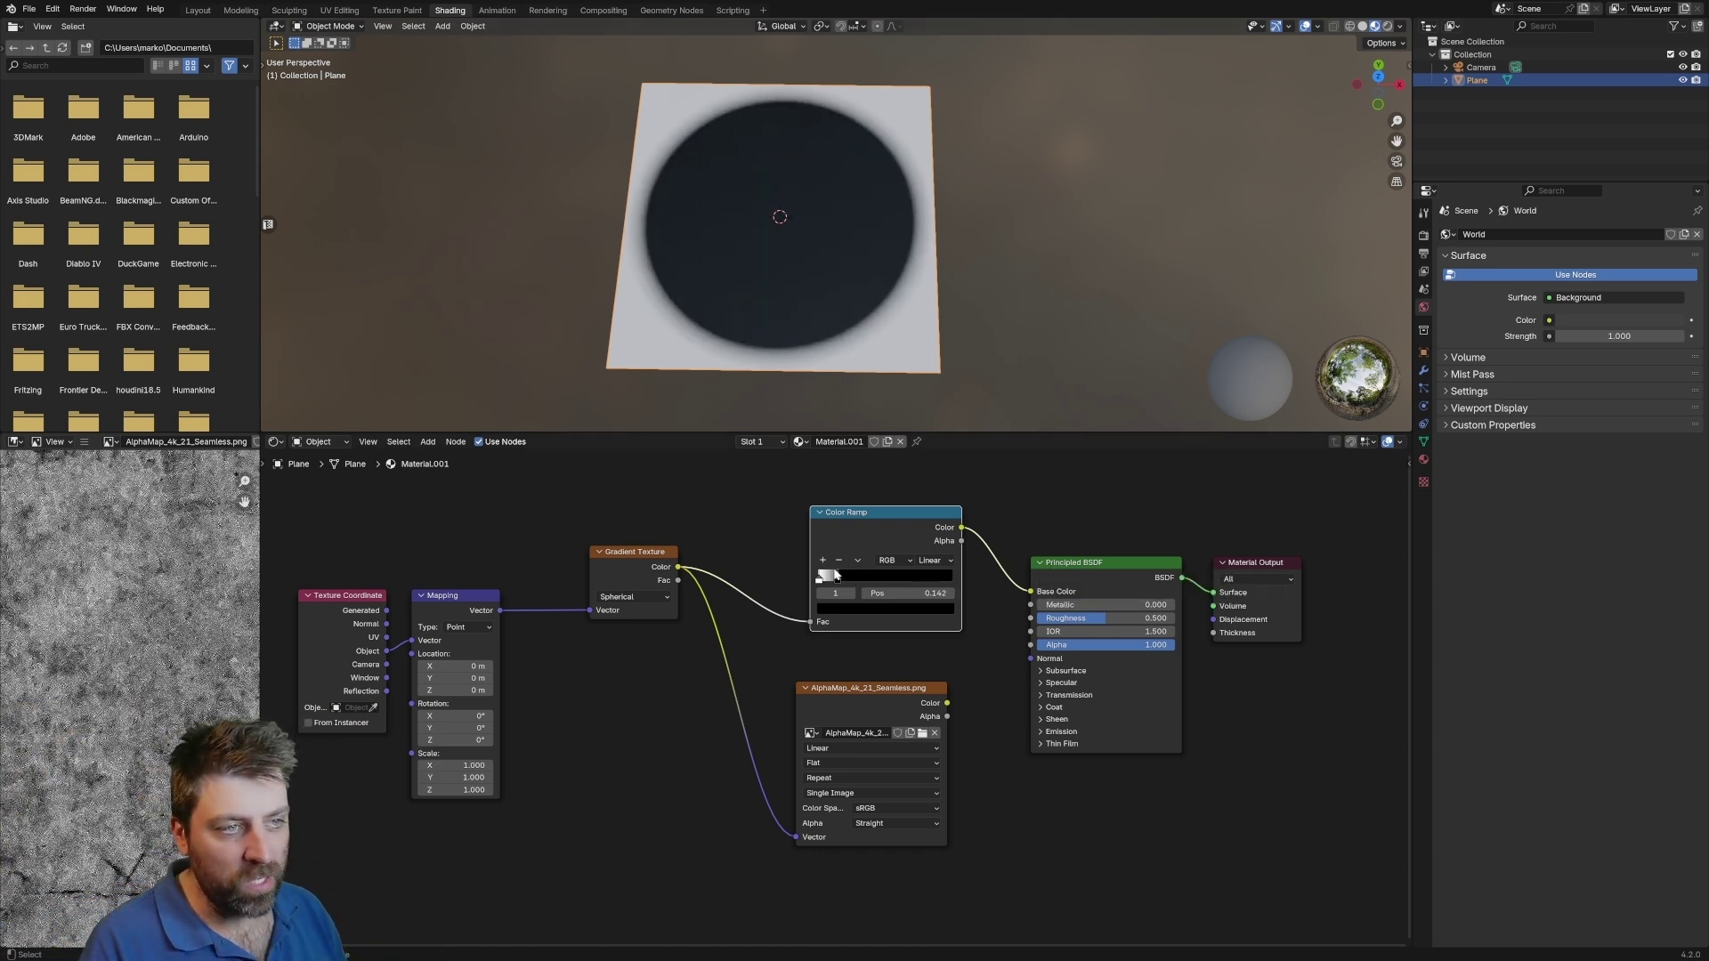
key("ctrl+z")
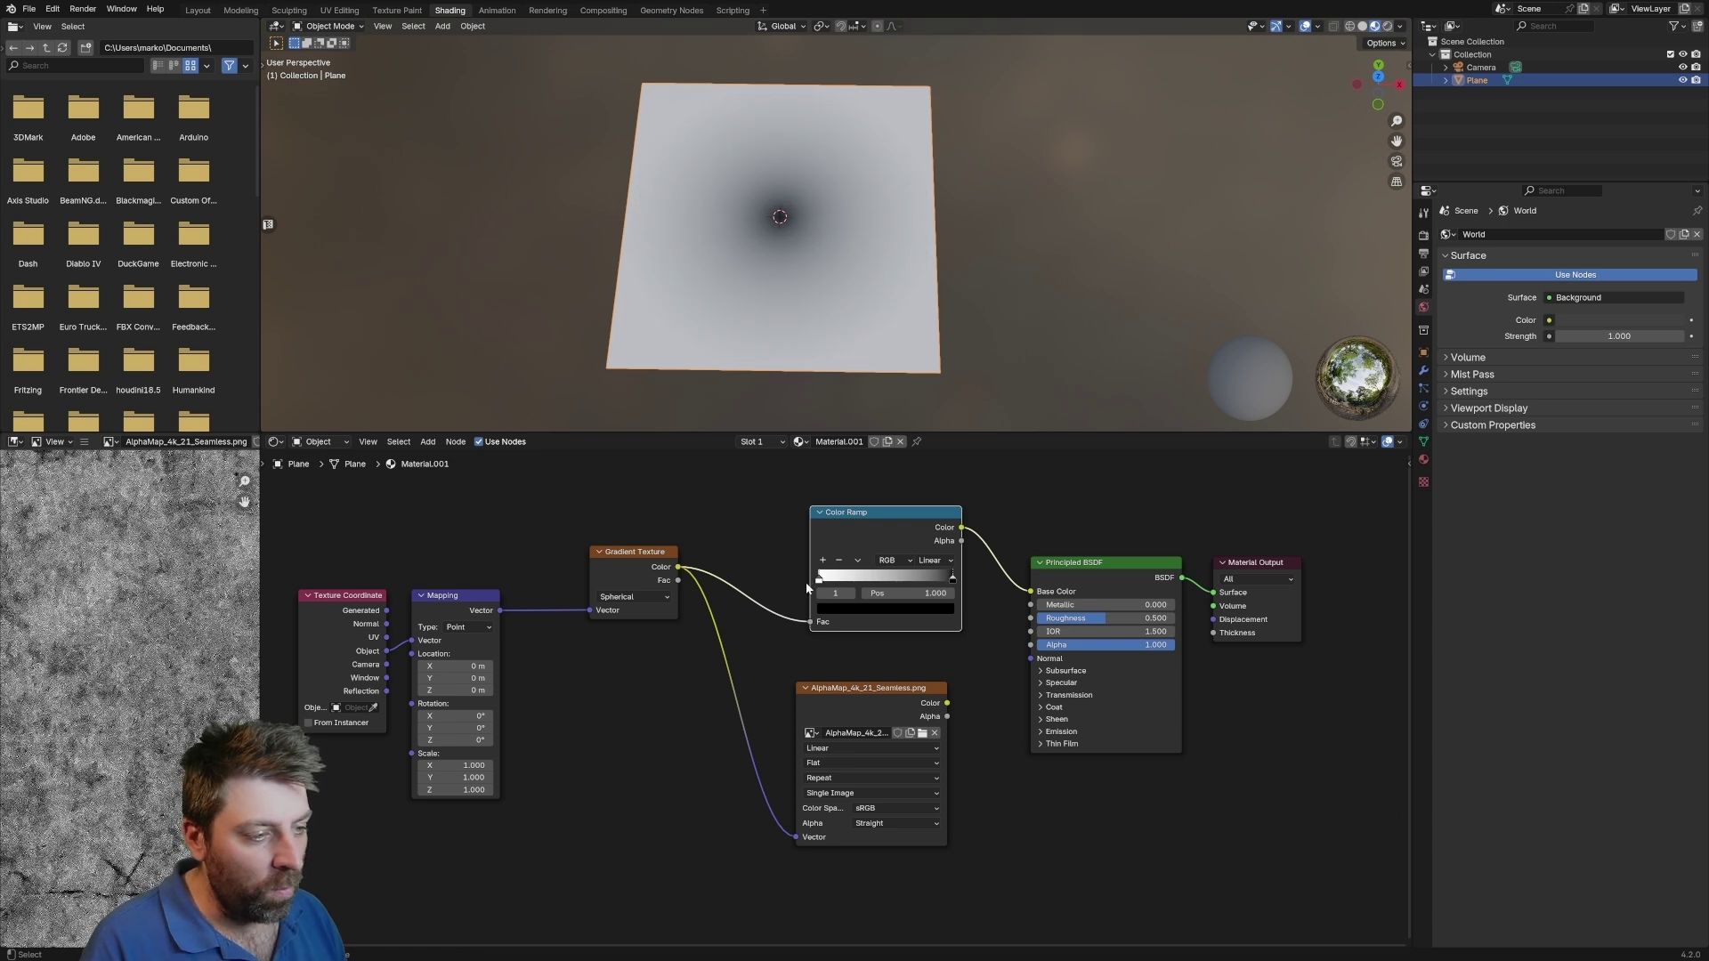
Try feeding the Color Ramp's Alpha output into the Principled BSDF's Alpha input and inspect the plane
left_click(828, 609)
left_click_drag(946, 504, 1031, 644)
scroll(818, 286, "up", 4)
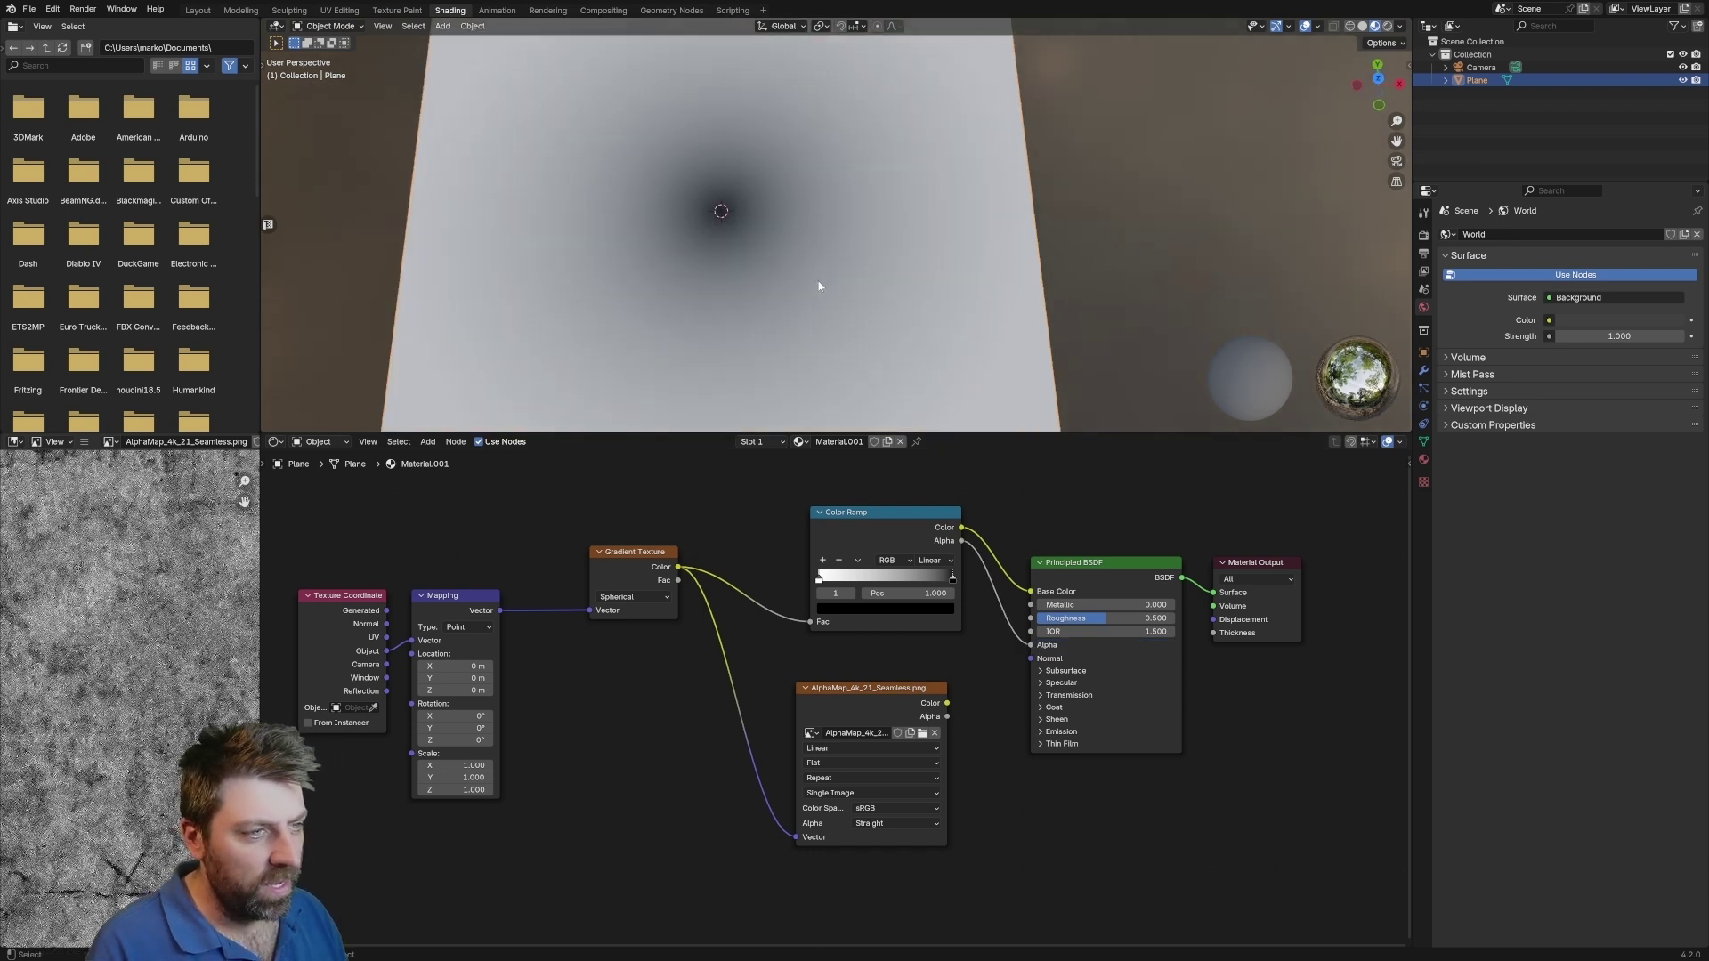
middle_click_drag(818, 286, 826, 295)
middle_click_drag(826, 294, 915, 246, "shift")
scroll(1184, 249, "down", 2)
Disconnect the Gradient Texture from the image texture's Vector input, and move the Principled BSDF and Material Output farther from the texture nodes
left_click_drag(771, 816, 705, 788)
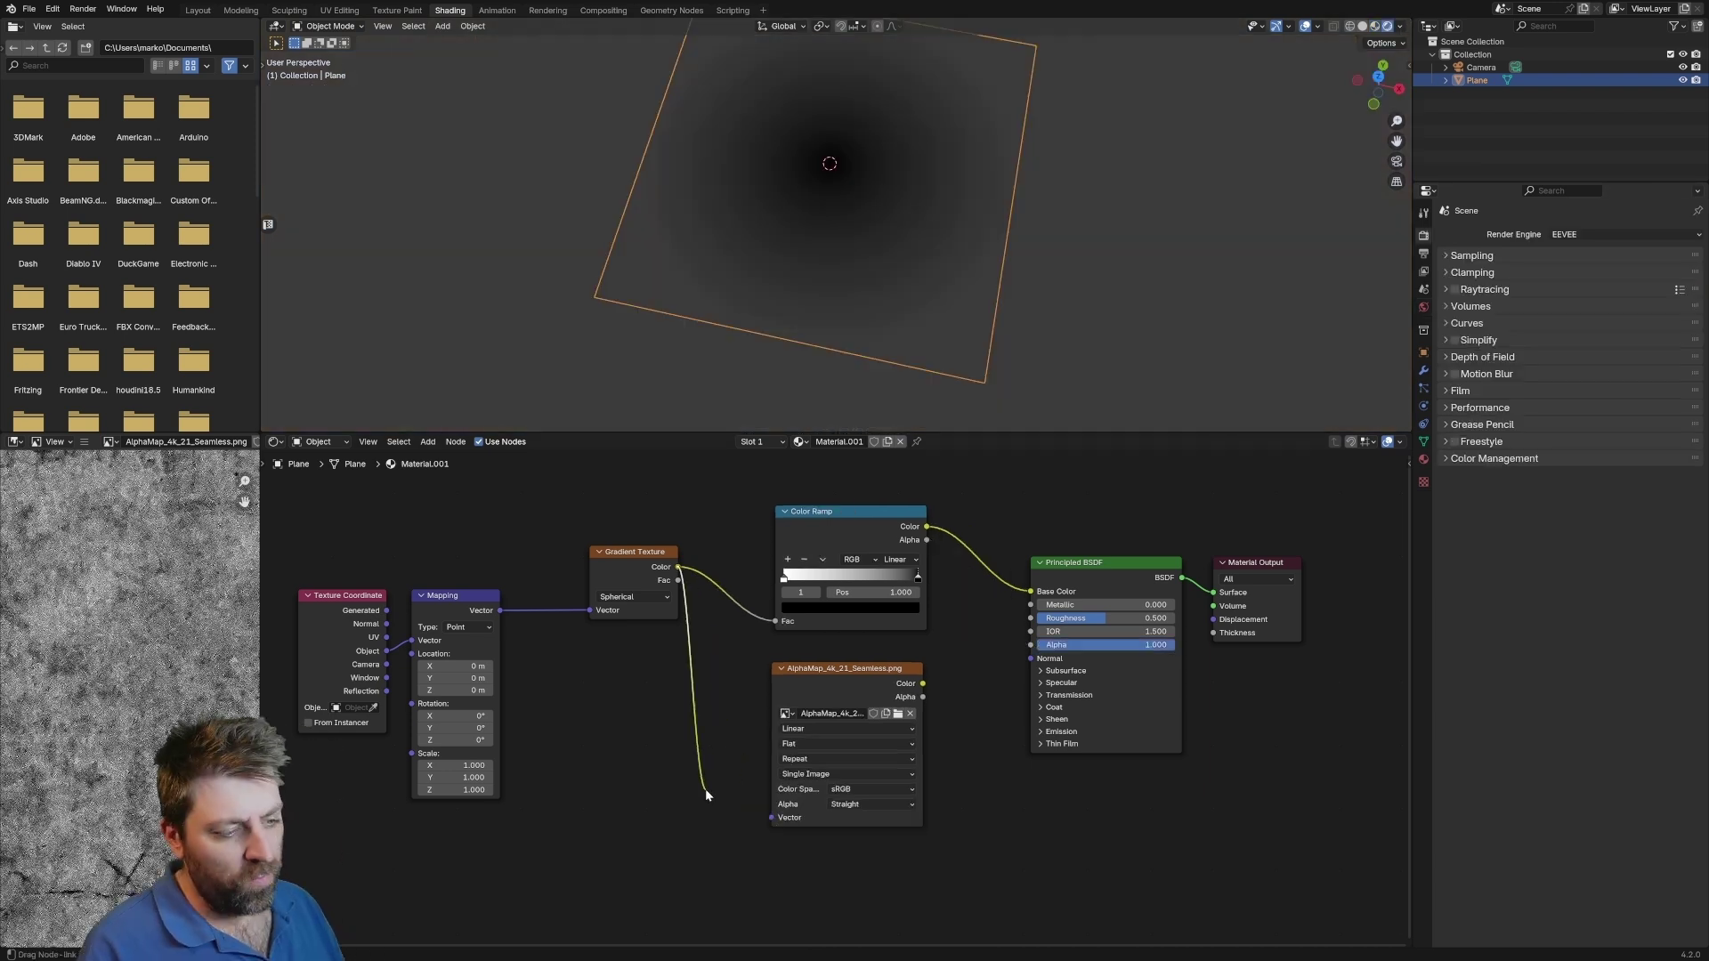
left_click_drag(808, 671, 809, 664)
middle_click_drag(845, 658, 649, 678)
left_click_drag(1192, 513, 883, 712)
left_click_drag(933, 579, 1026, 580)
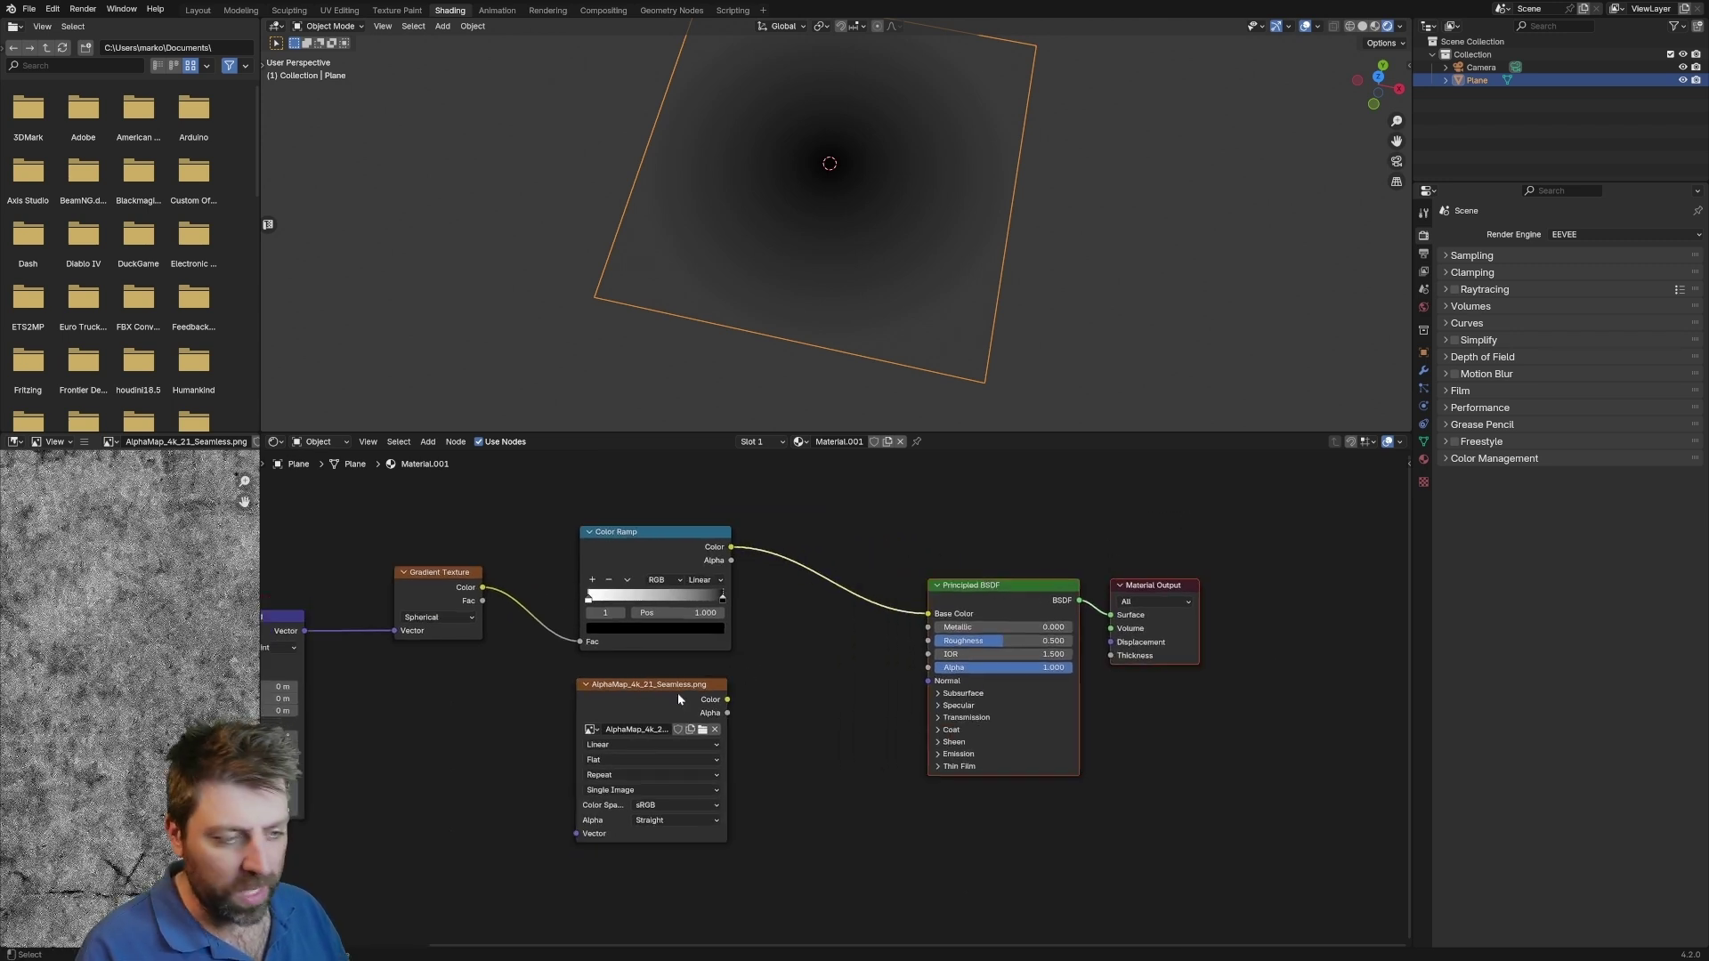
key("shift+a")
left_click(820, 662)
type("MIX")
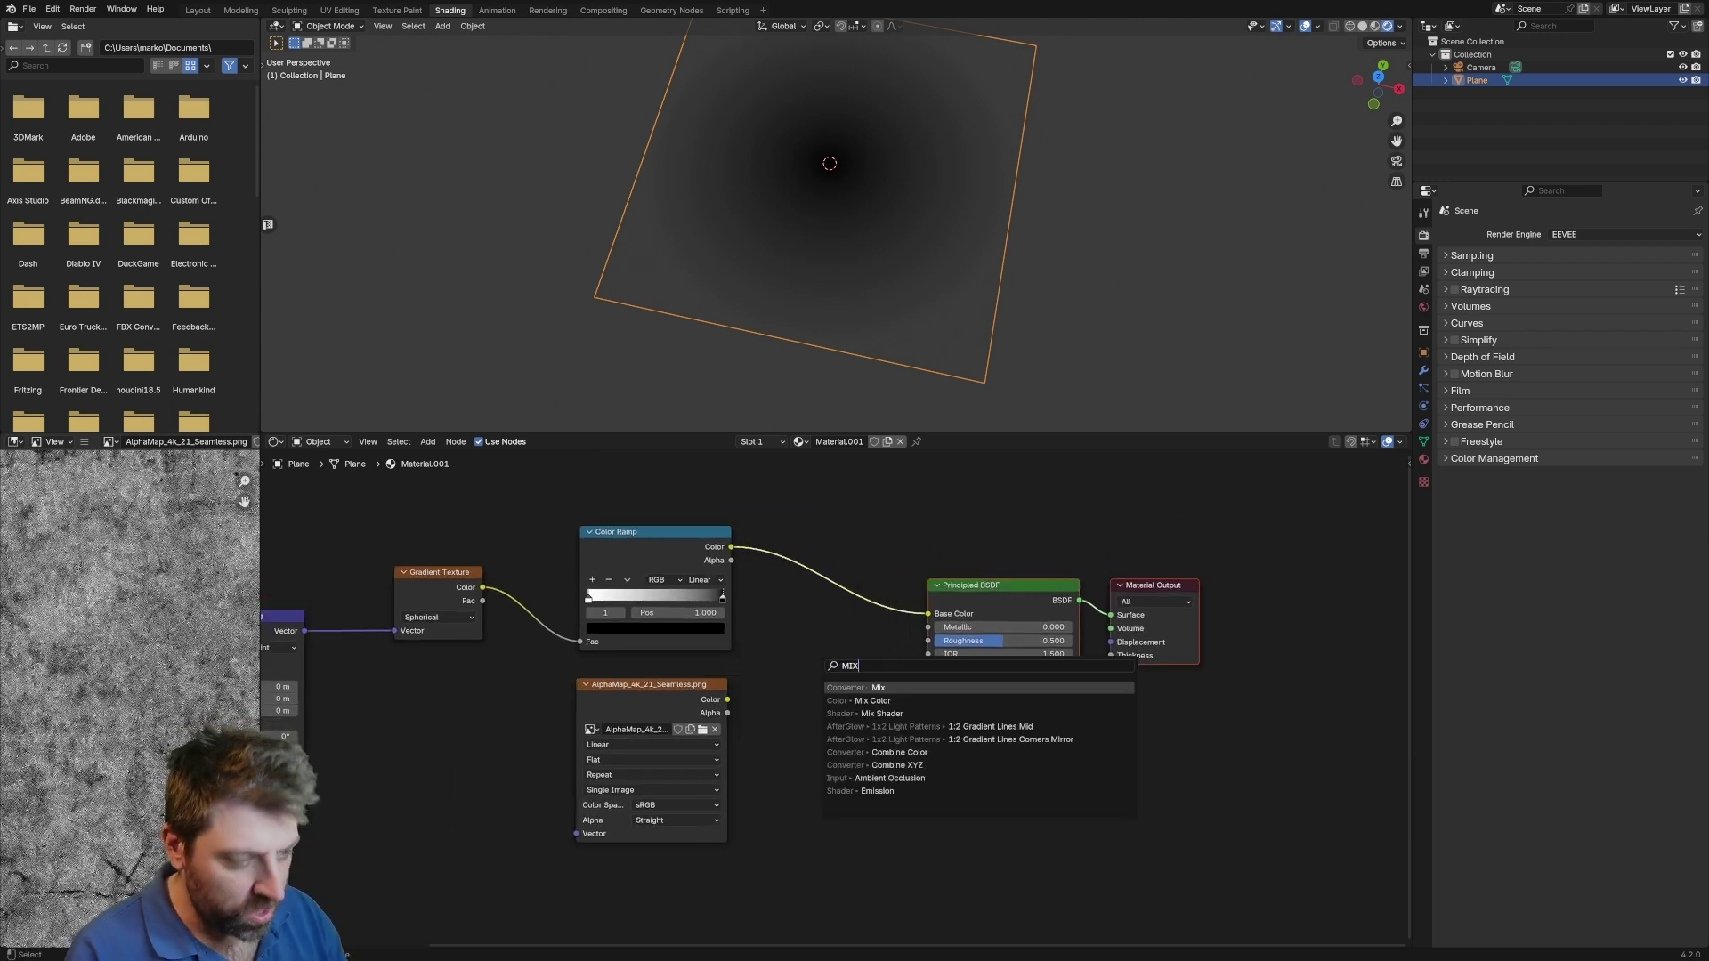
left_click(850, 687)
left_click(819, 663)
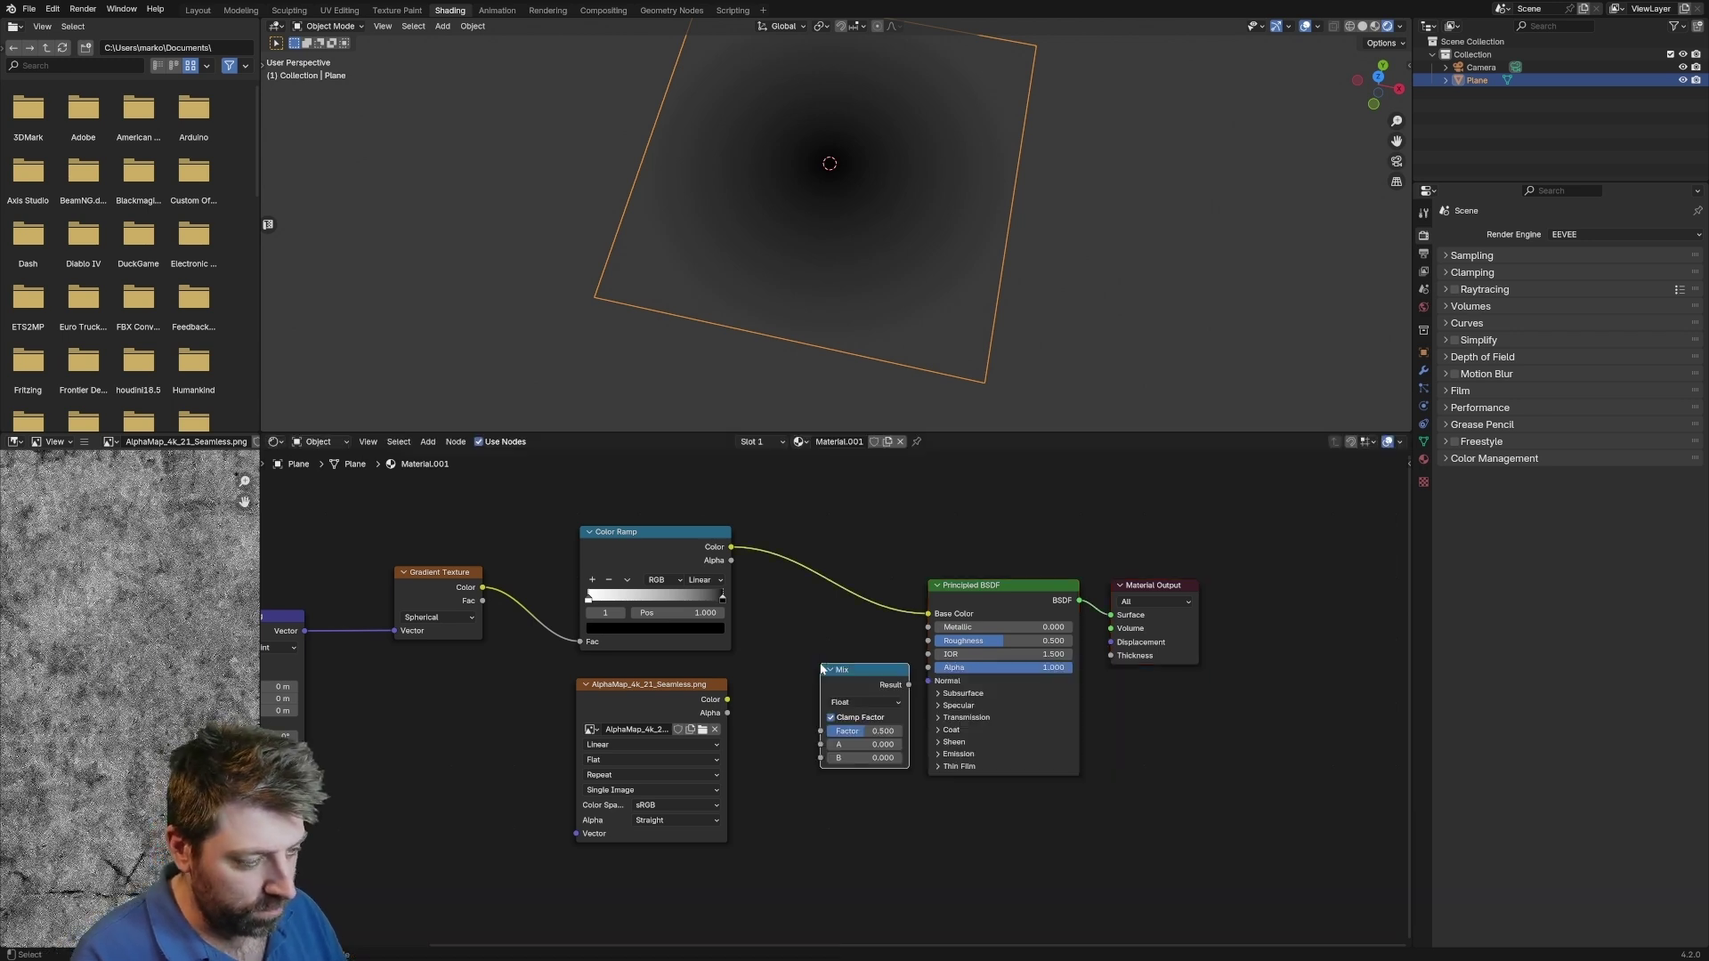
key("x")
Insert a Mix Color node between the Color Ramp and the Base Color, and connect the image texture's Color output to its B input
key("shift+a")
left_click(819, 663)
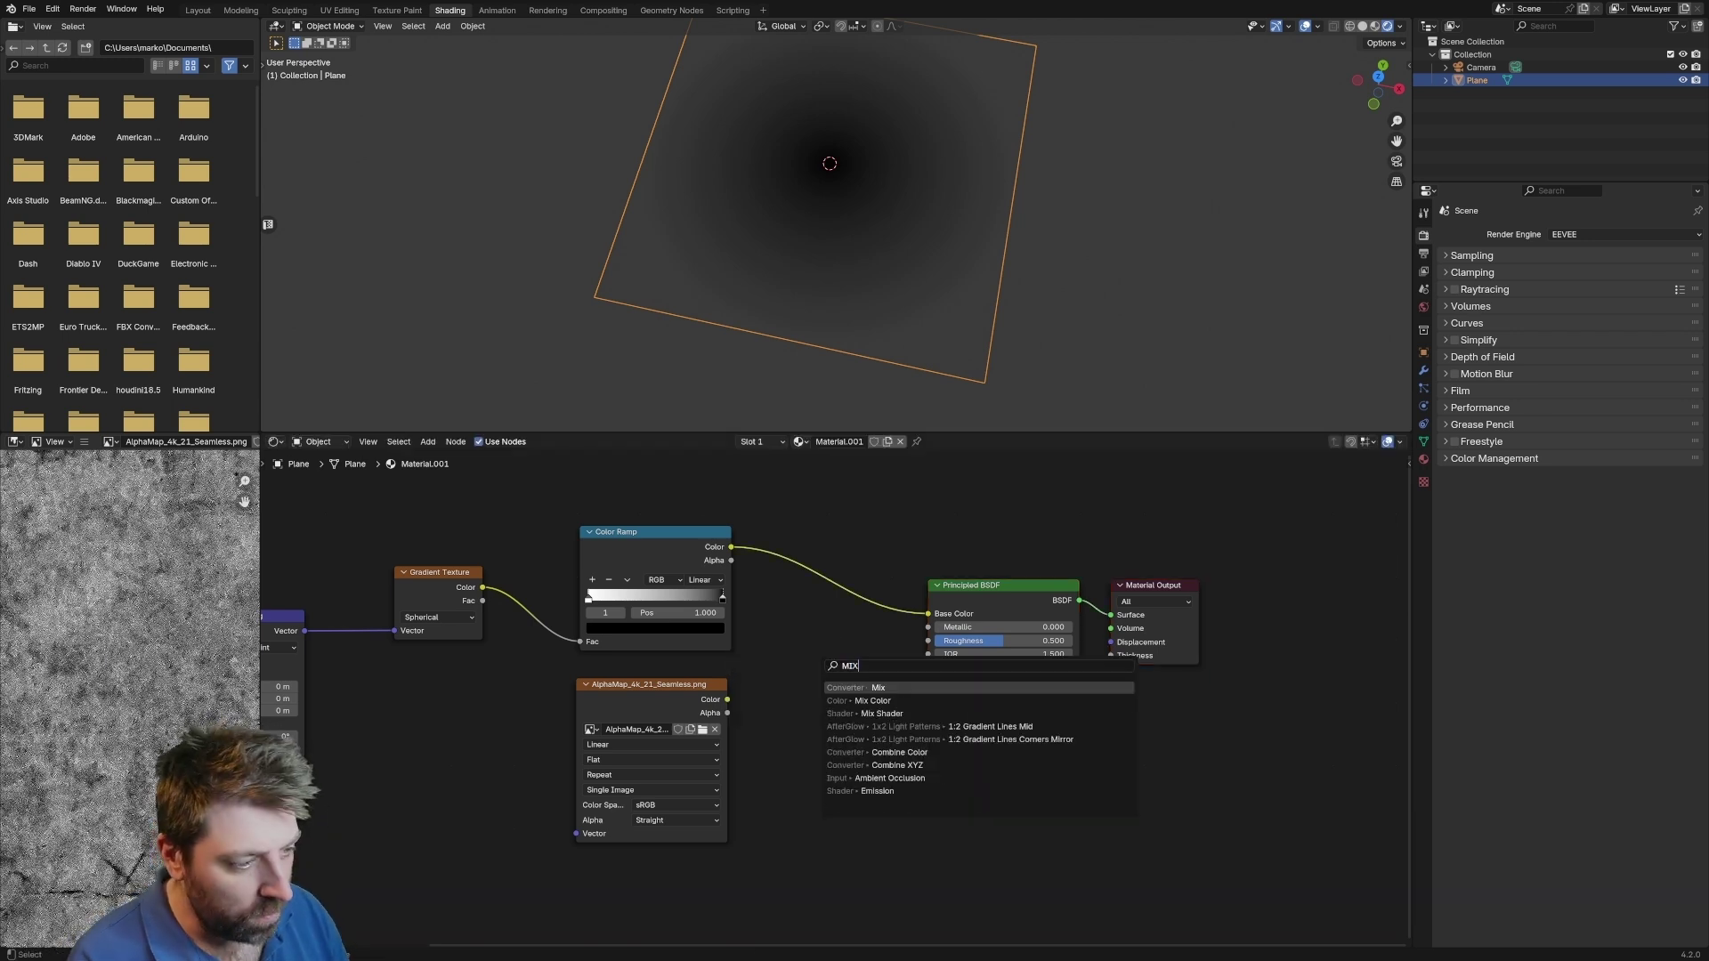
key("Return")
left_click(820, 539)
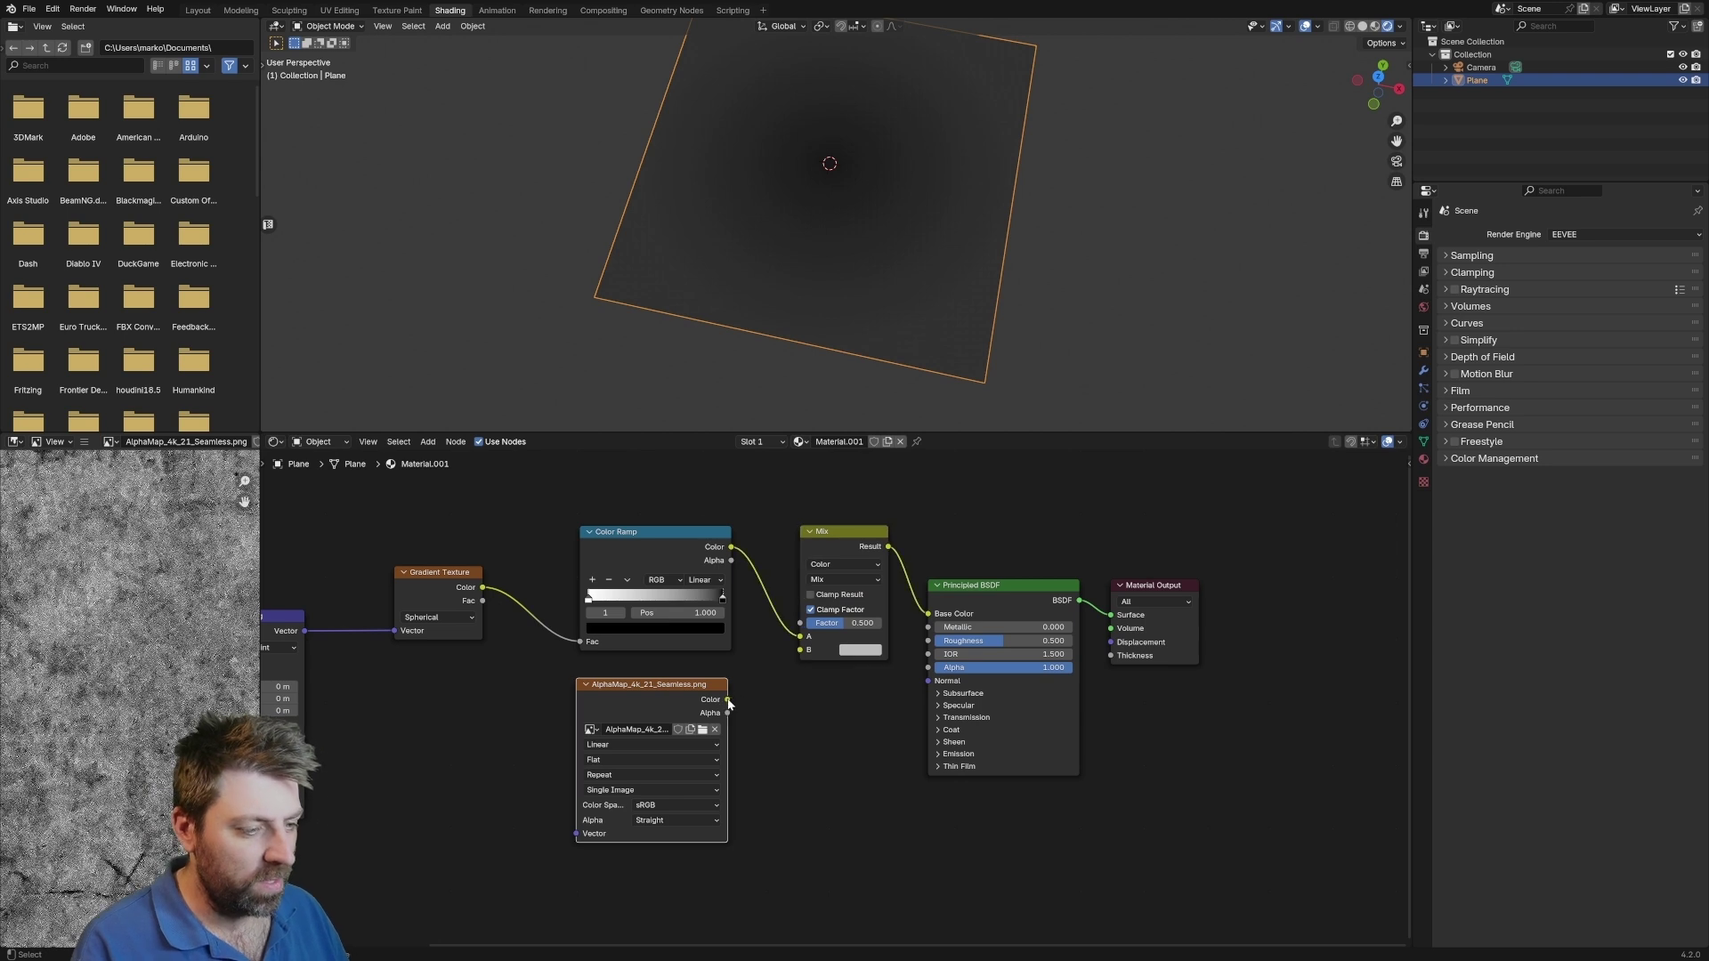
left_click_drag(727, 699, 801, 650)
middle_click_drag(892, 308, 899, 358, "shift")
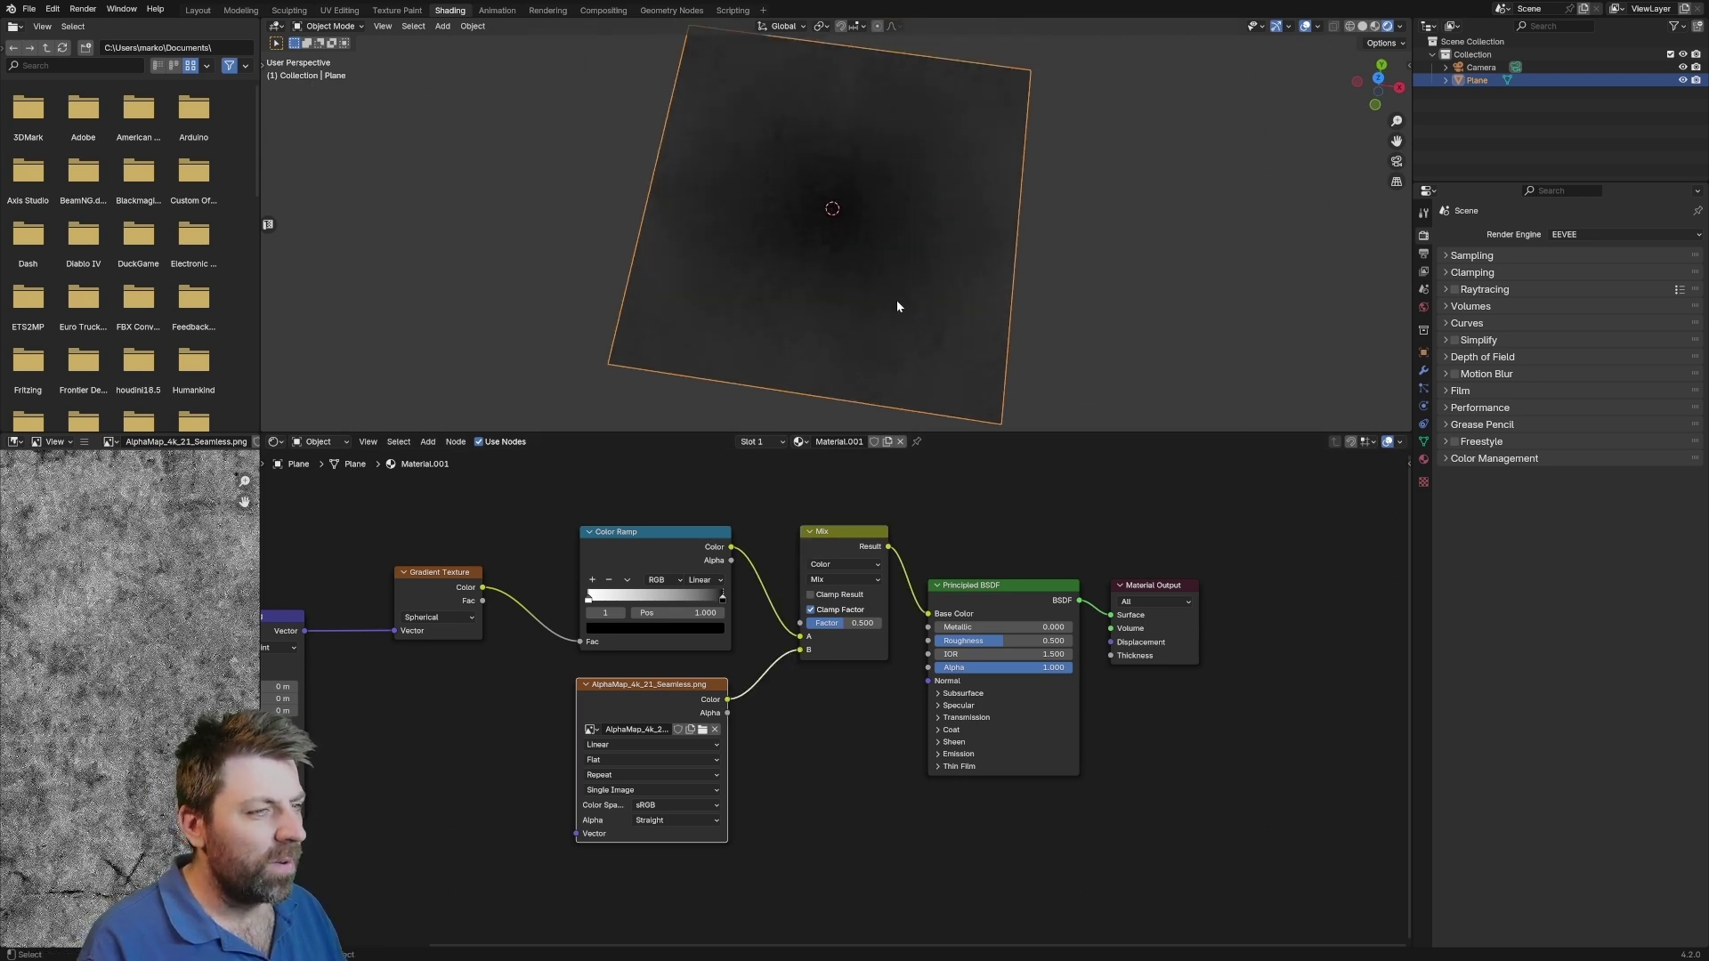
Add a sun light and move it horizontally to one side of the plane
key("shift+a")
mouse_move(1071, 259)
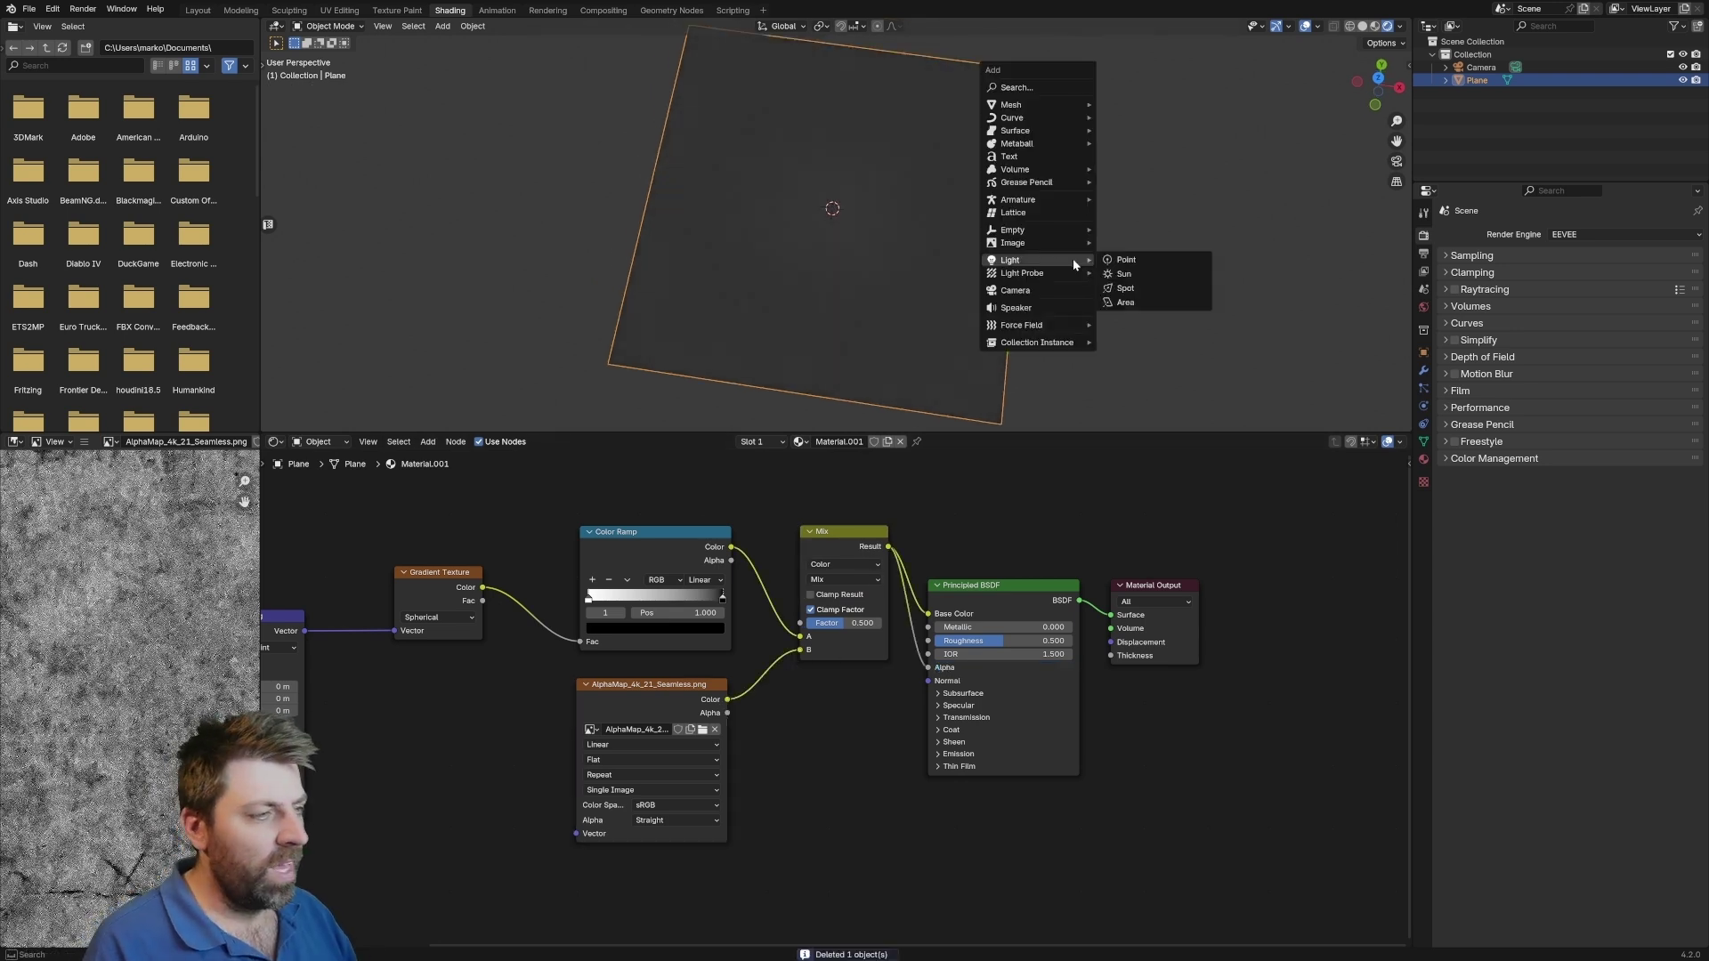
left_click(1126, 274)
key("g")
key("x")
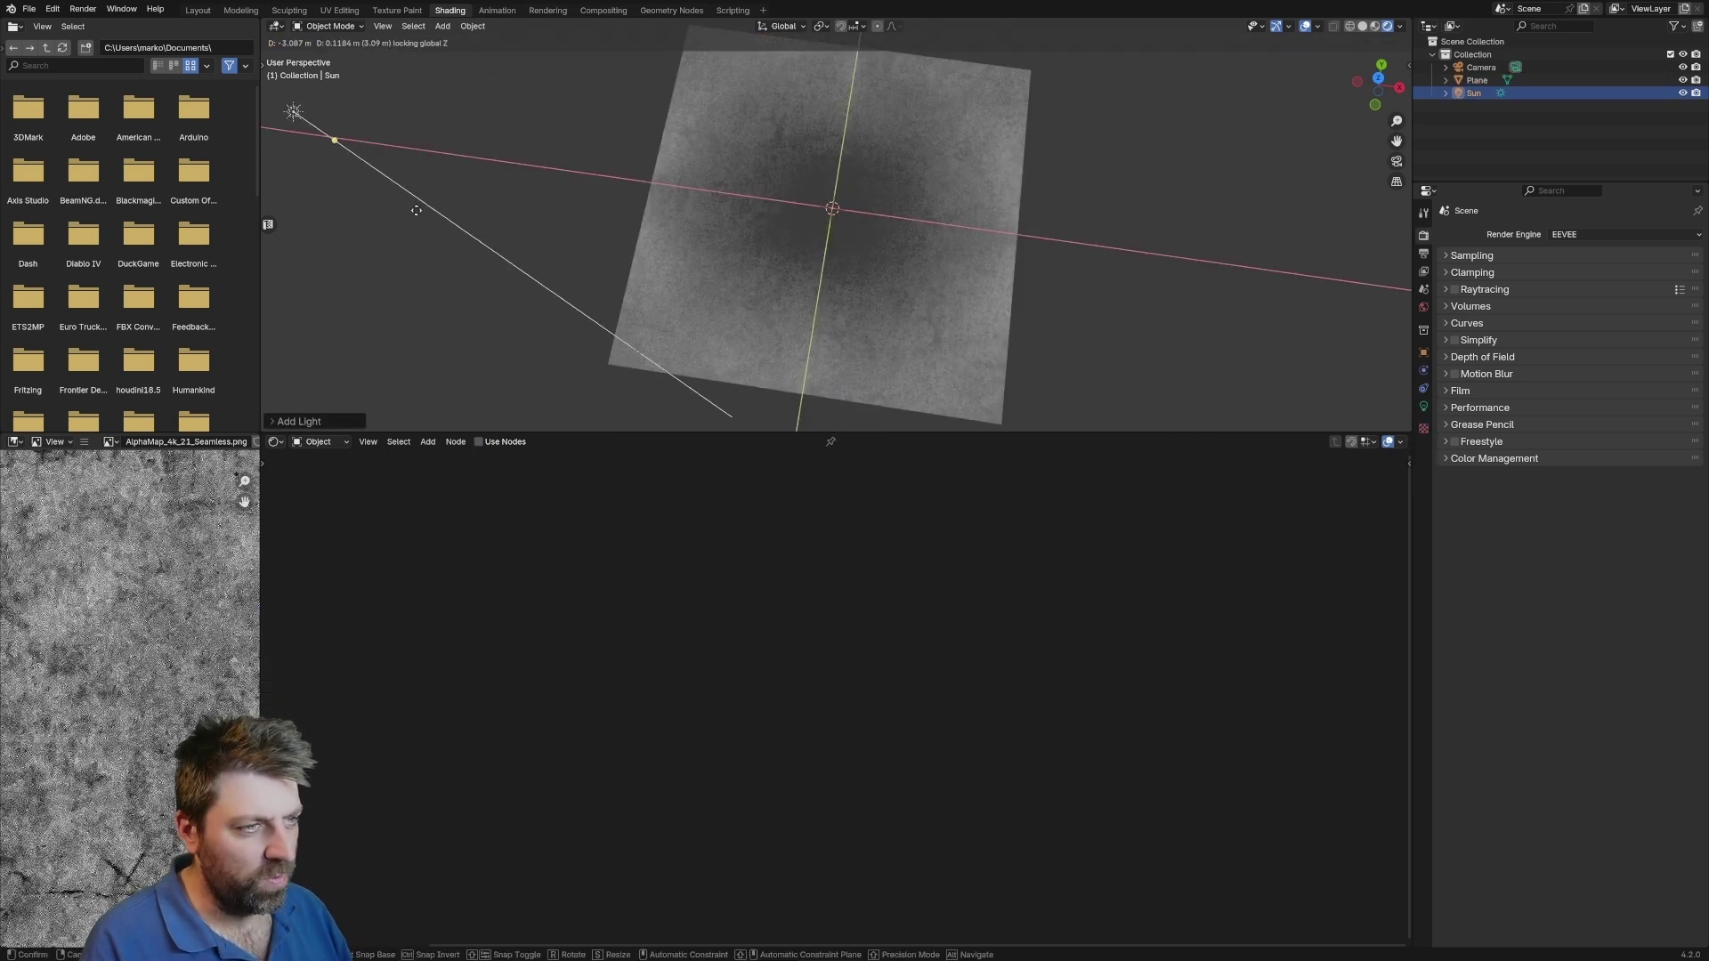
left_click(525, 245)
Set the plane material's Color Ramp stops, with the white stop at 0.000 and the black stop at about 0.302
left_click(878, 318)
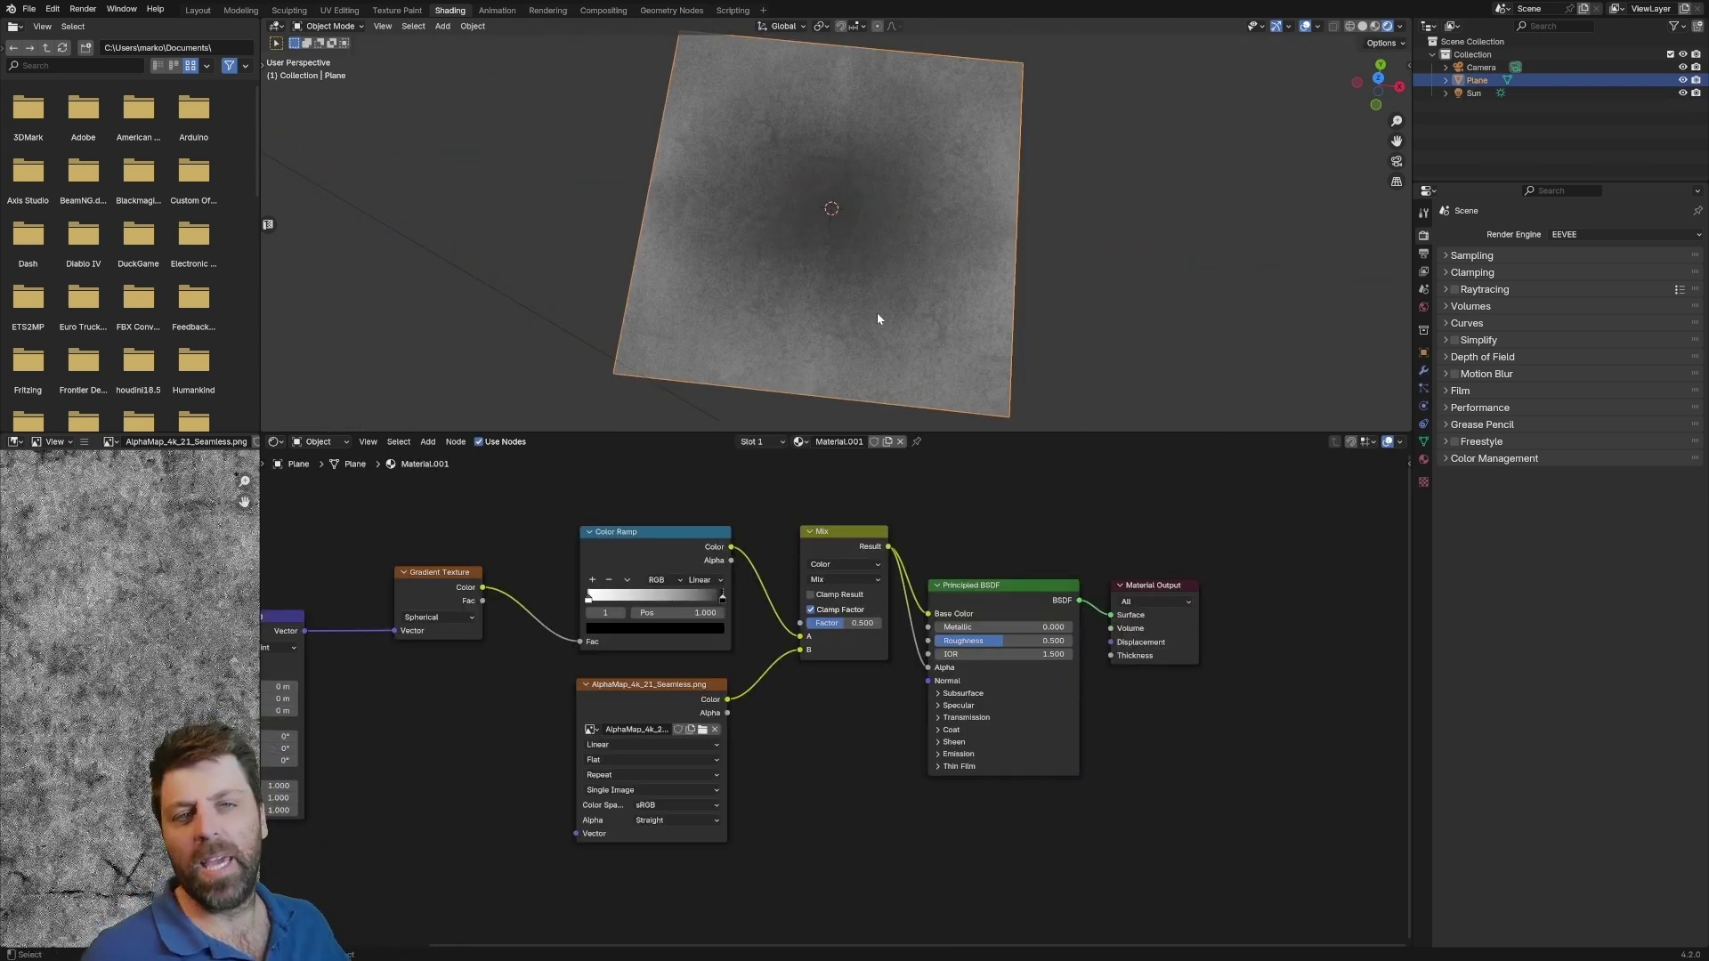
left_click(589, 599)
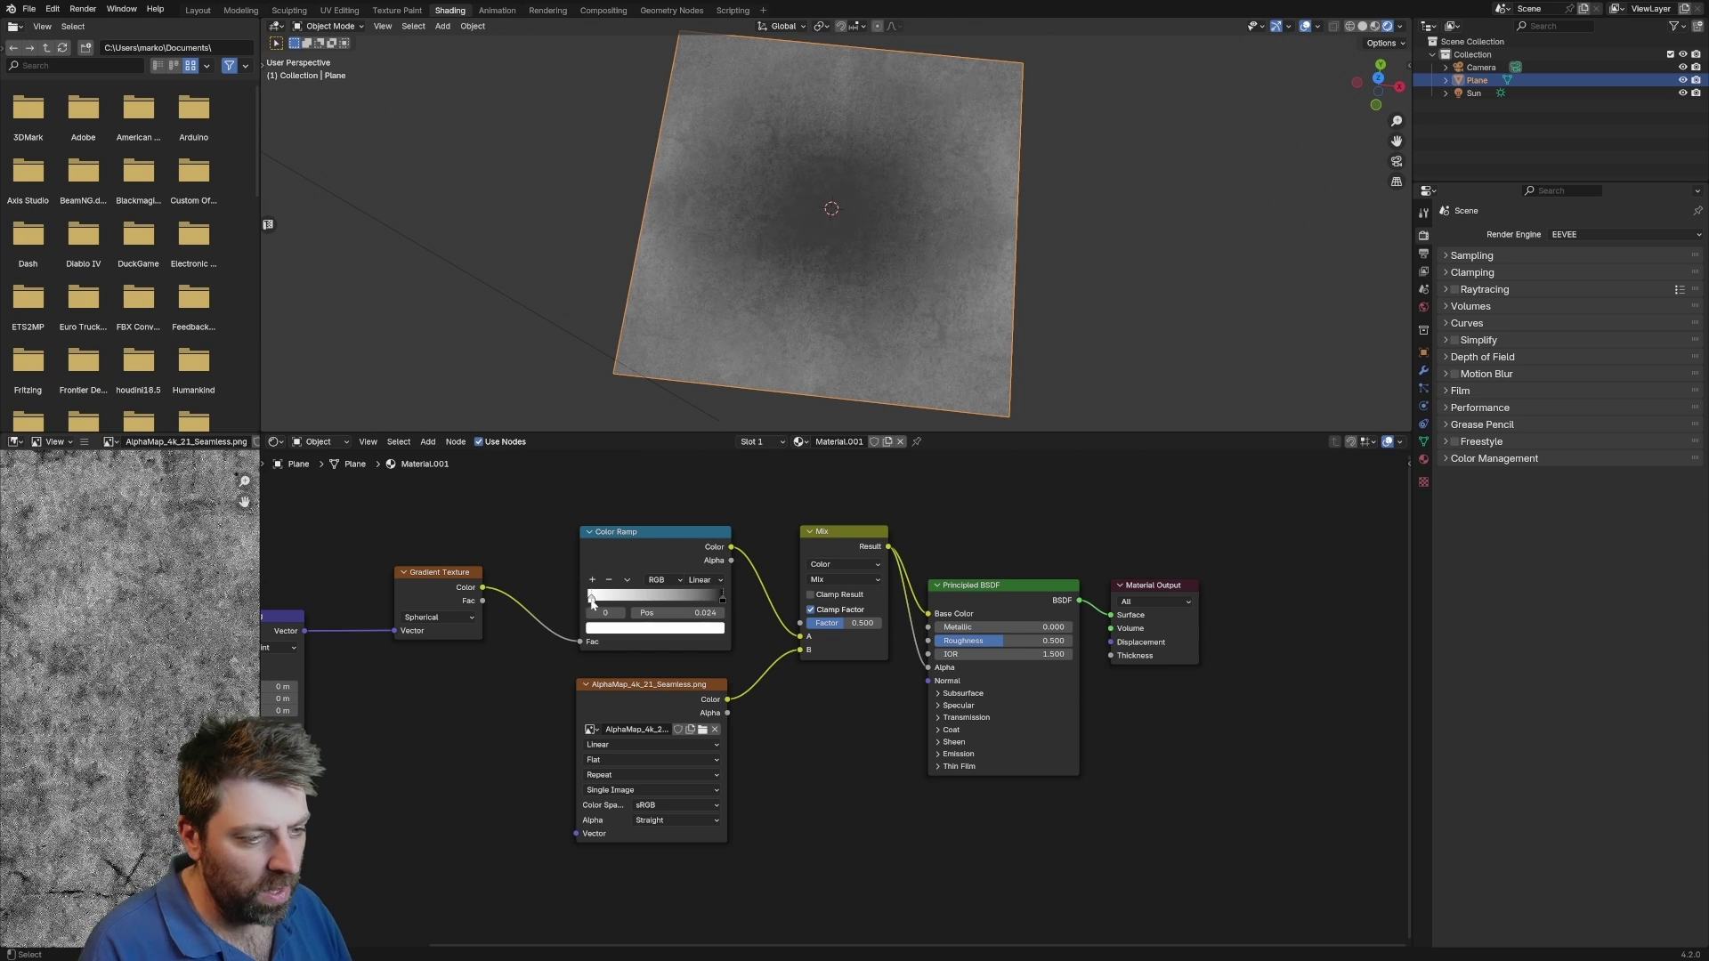
left_click_drag(587, 601, 566, 582)
mouse_move(569, 582)
left_mouse_down()
mouse_move(689, 590)
mouse_move(553, 587)
left_mouse_up()
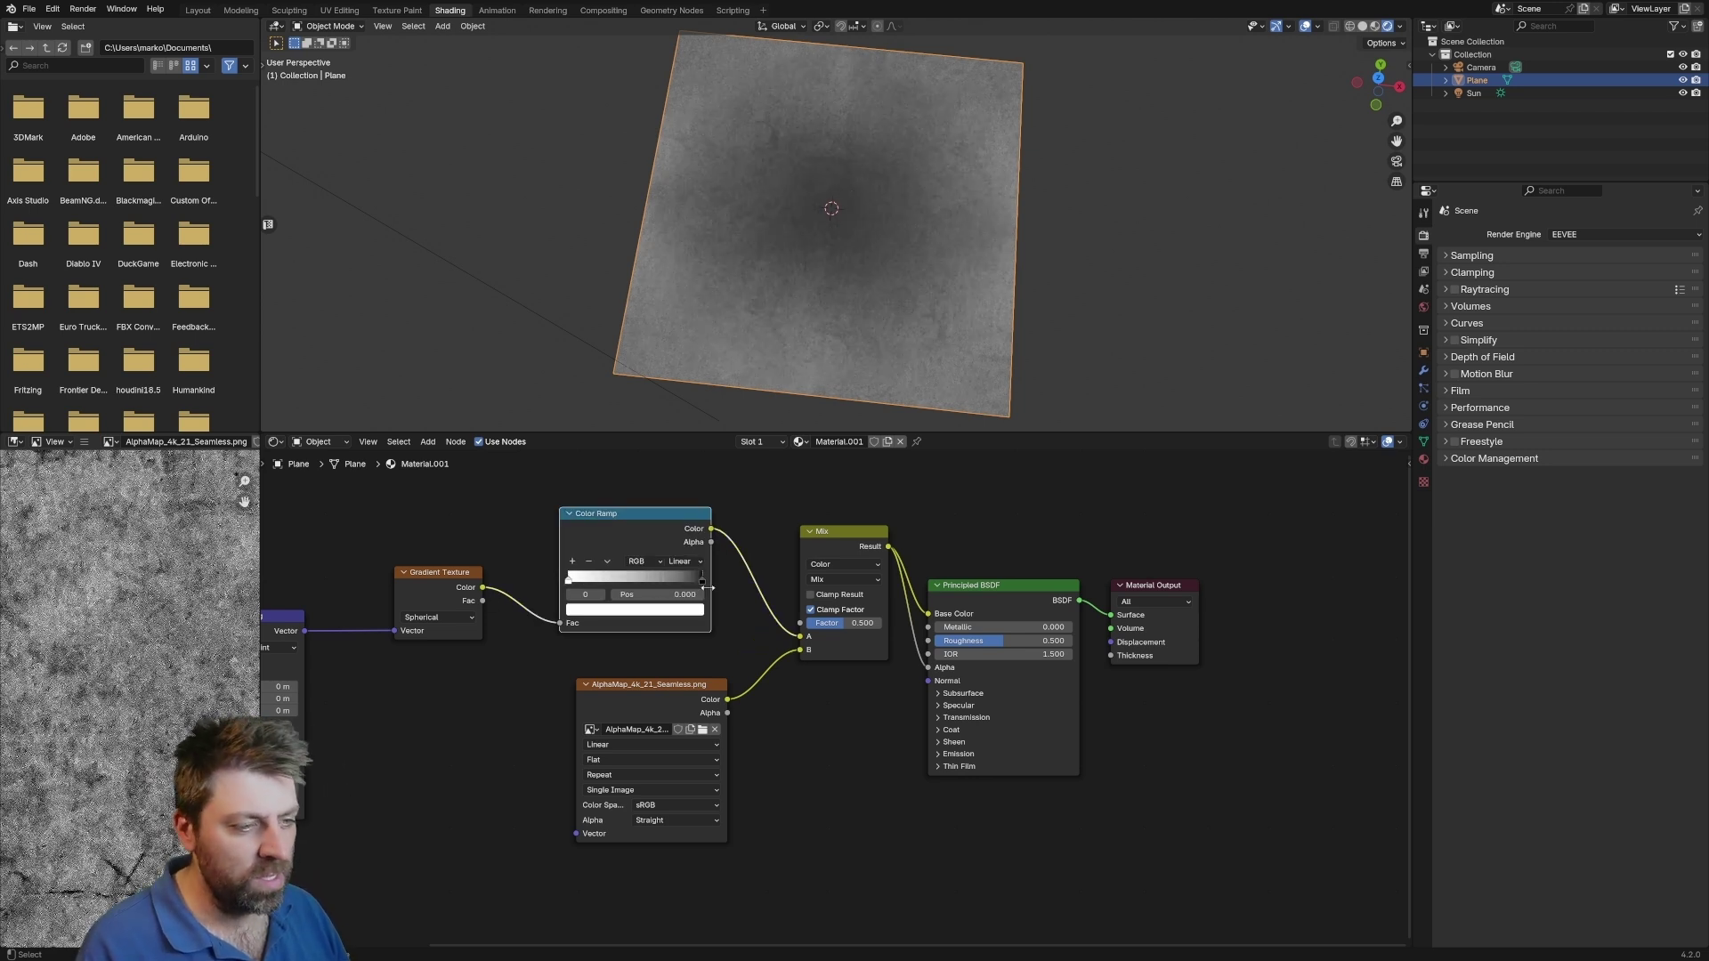
left_click_drag(701, 580, 606, 593)
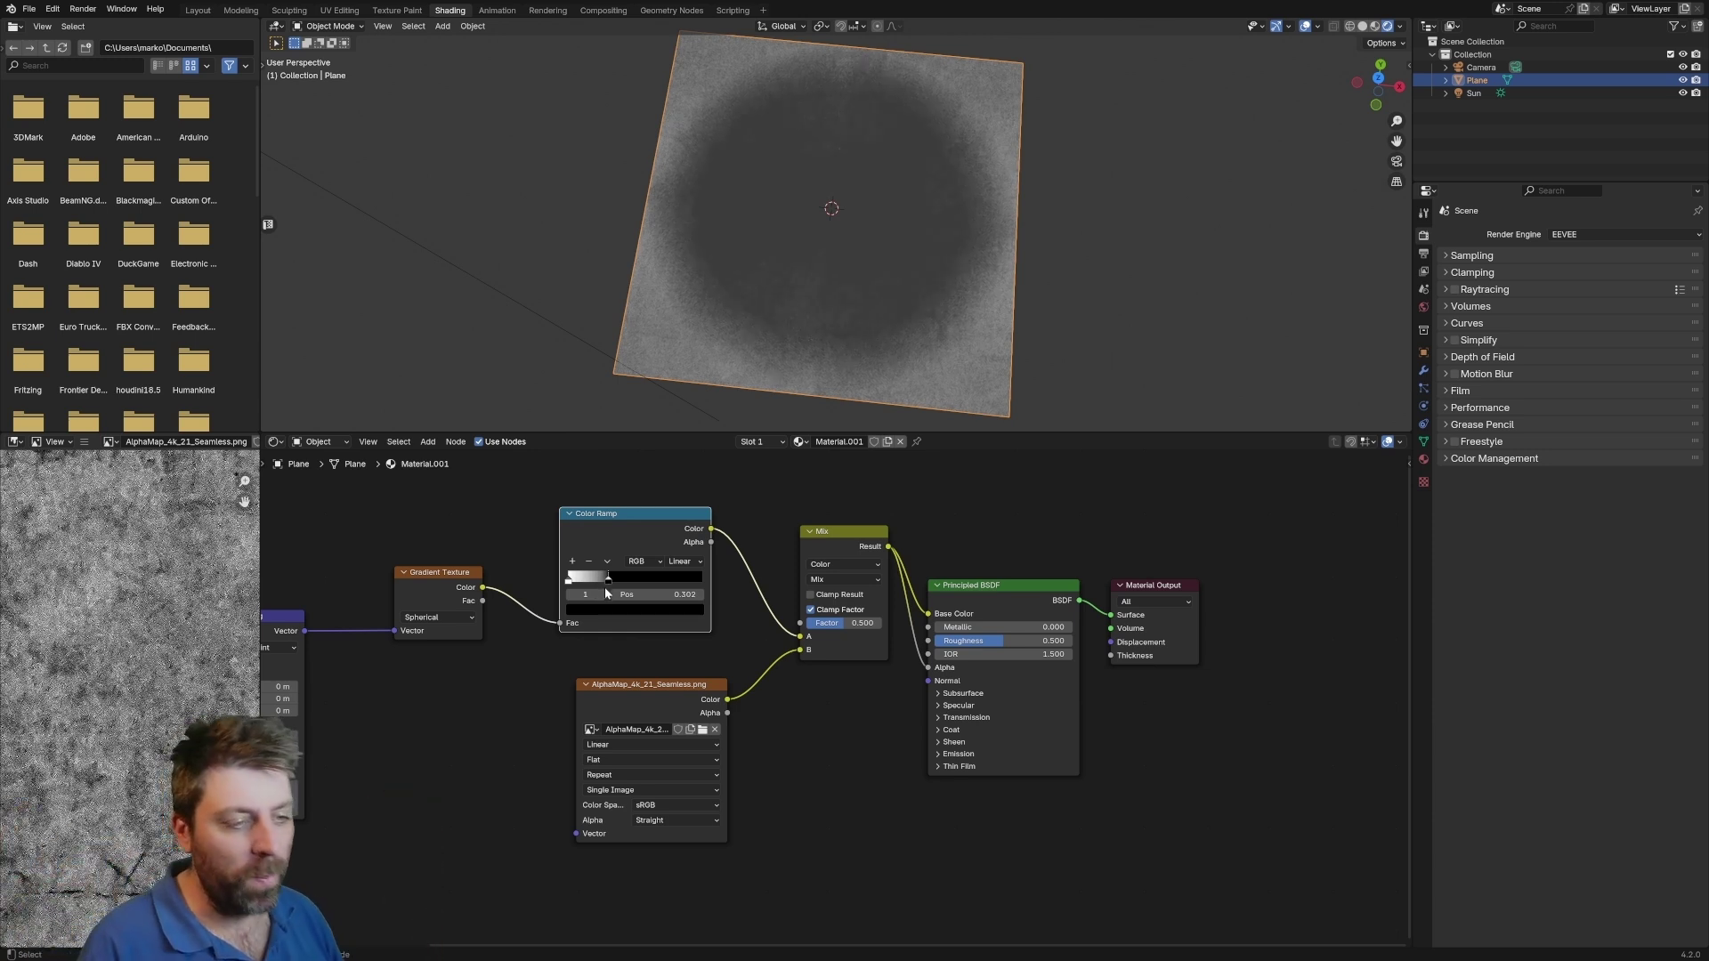
Darken the Color Ramp's white stop to a light grey
left_click(568, 579)
left_click_drag(640, 521, 648, 524)
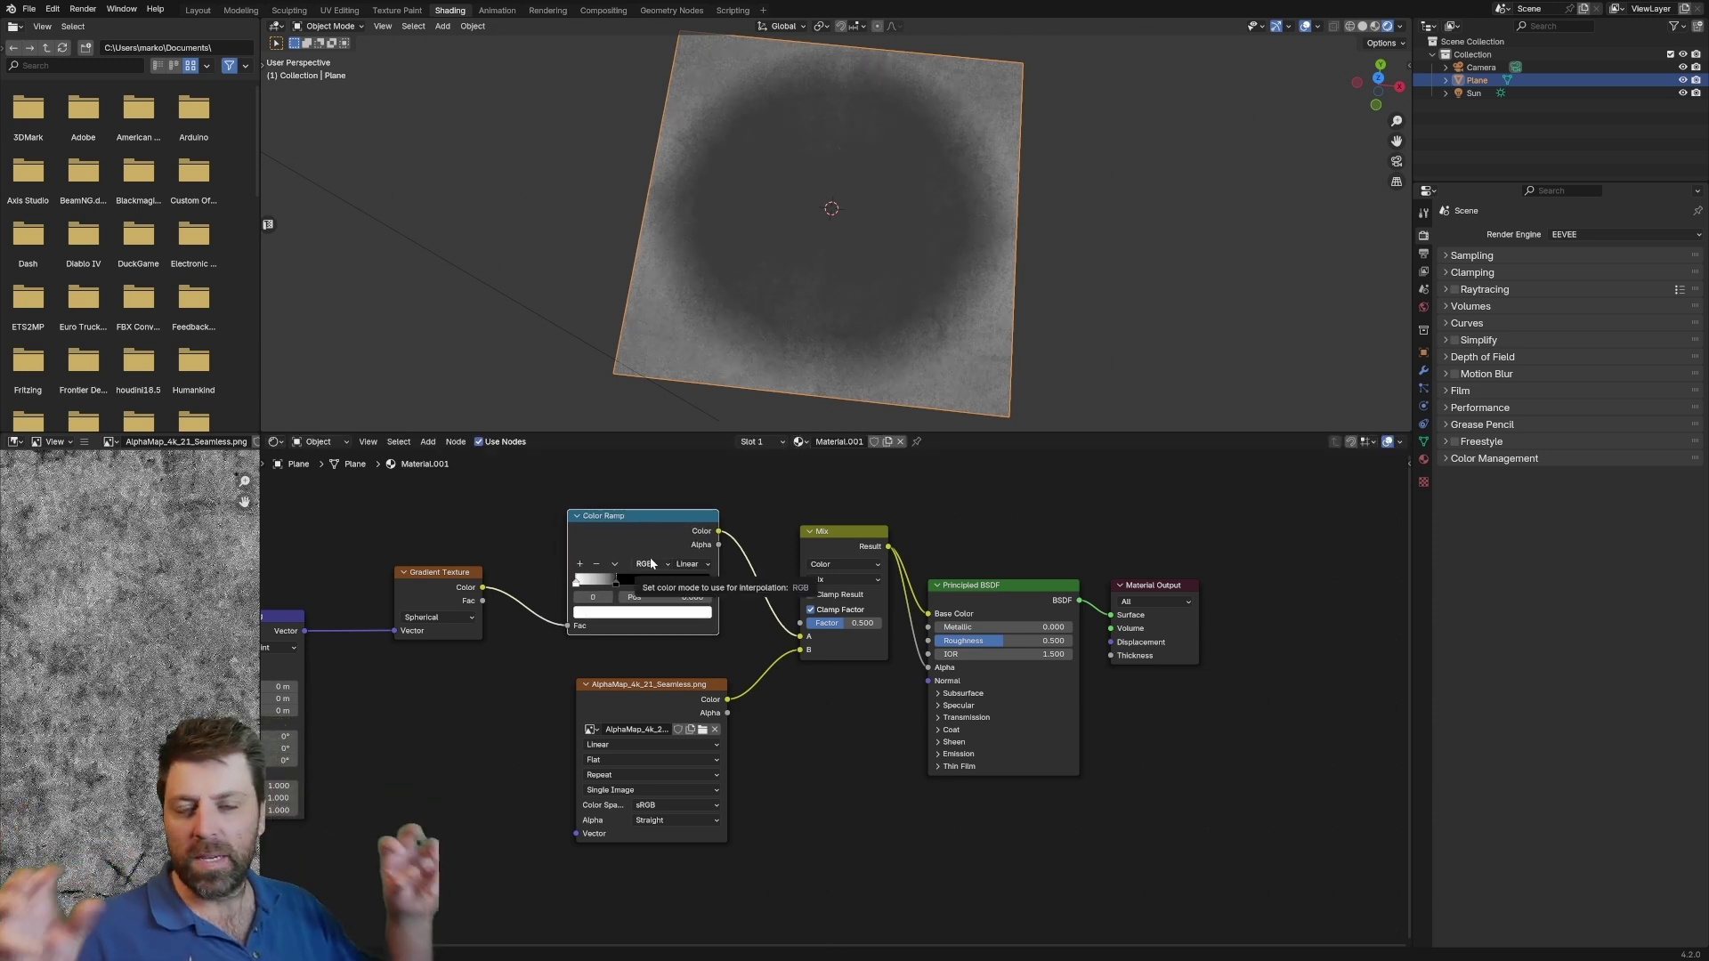
left_click(650, 613)
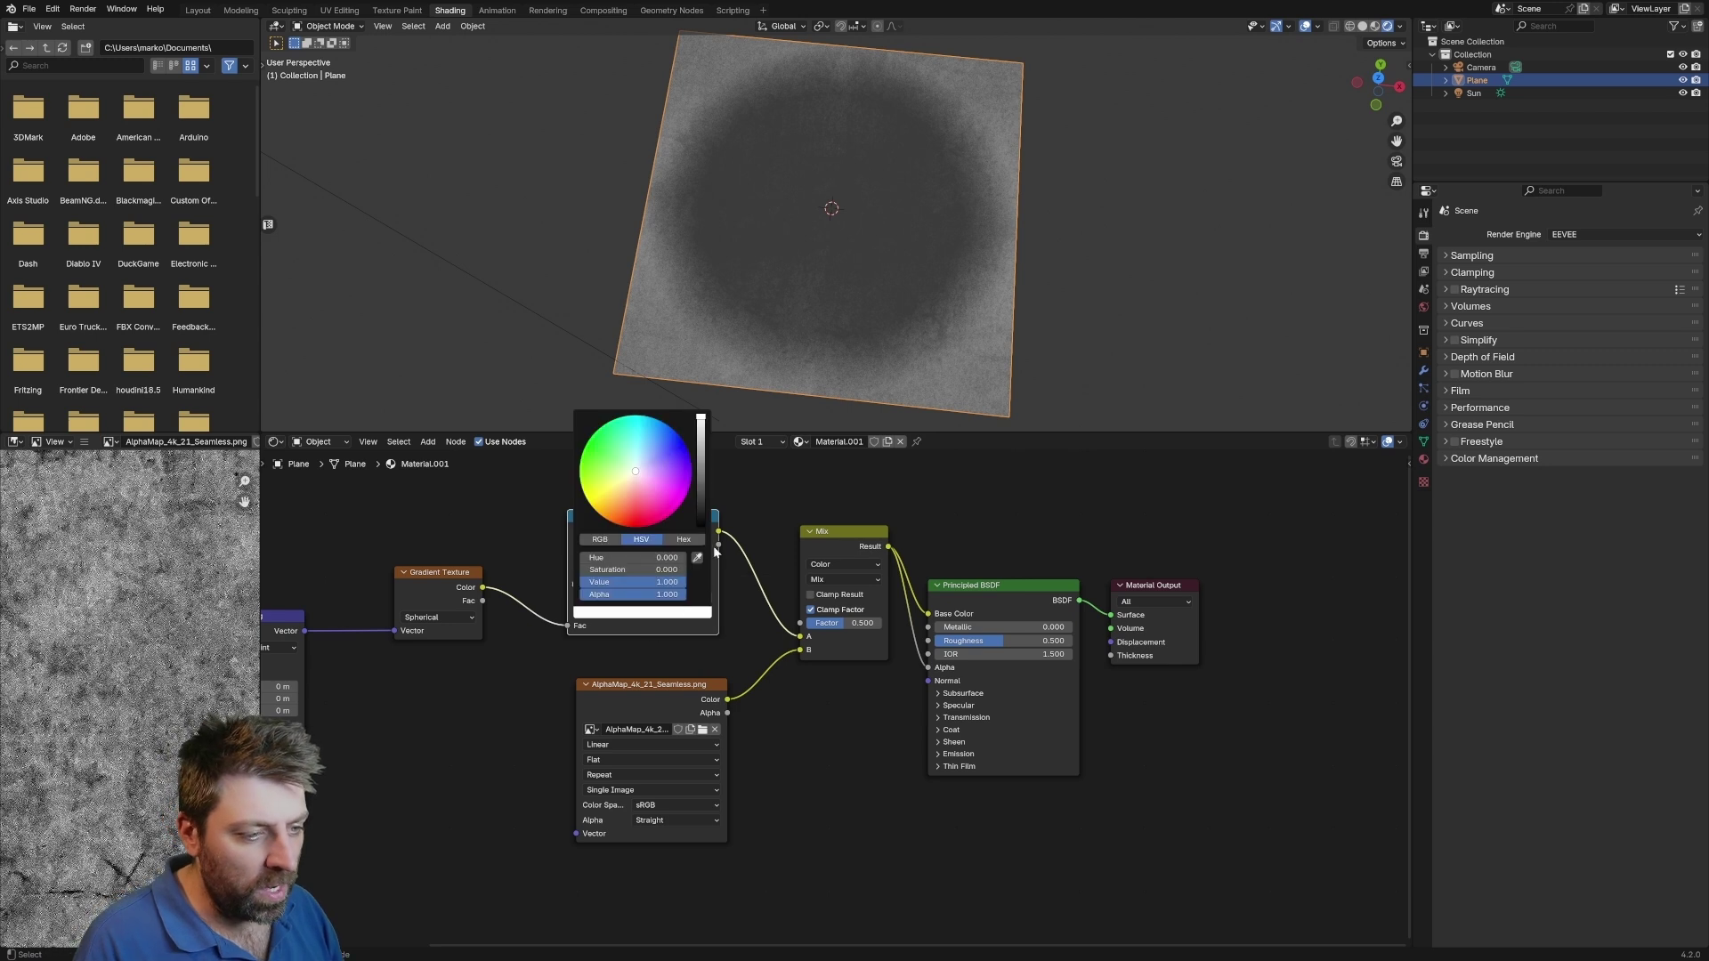
left_click(699, 458)
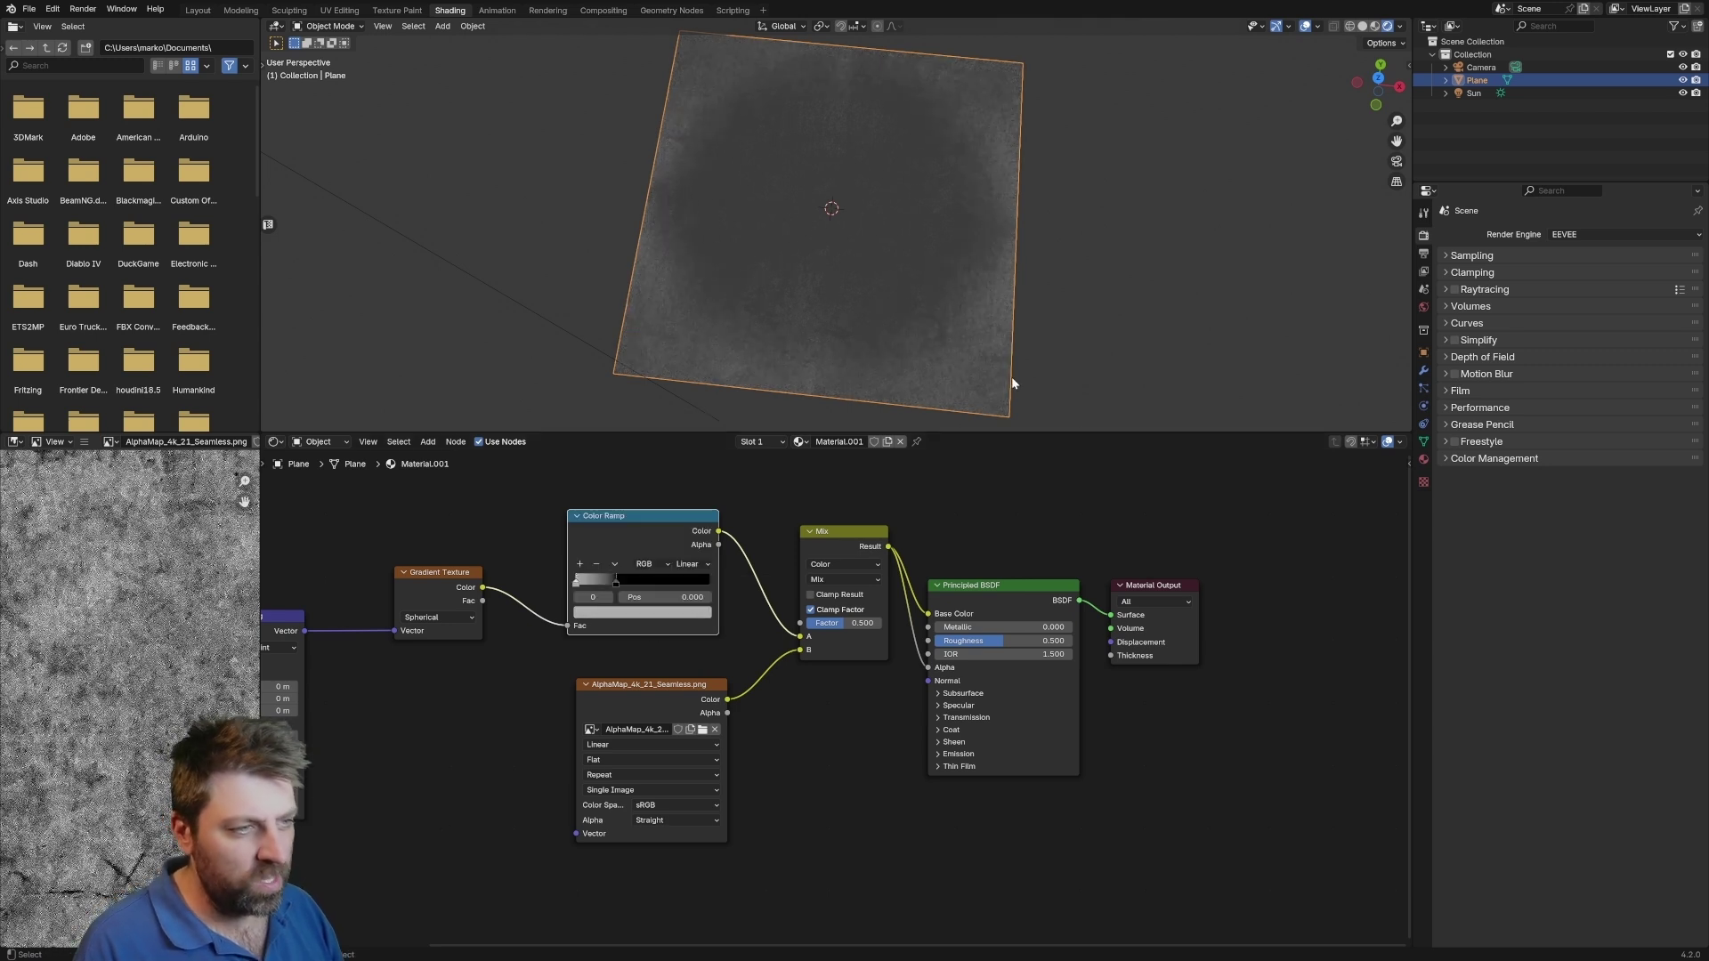
middle_click_drag(989, 392, 840, 274)
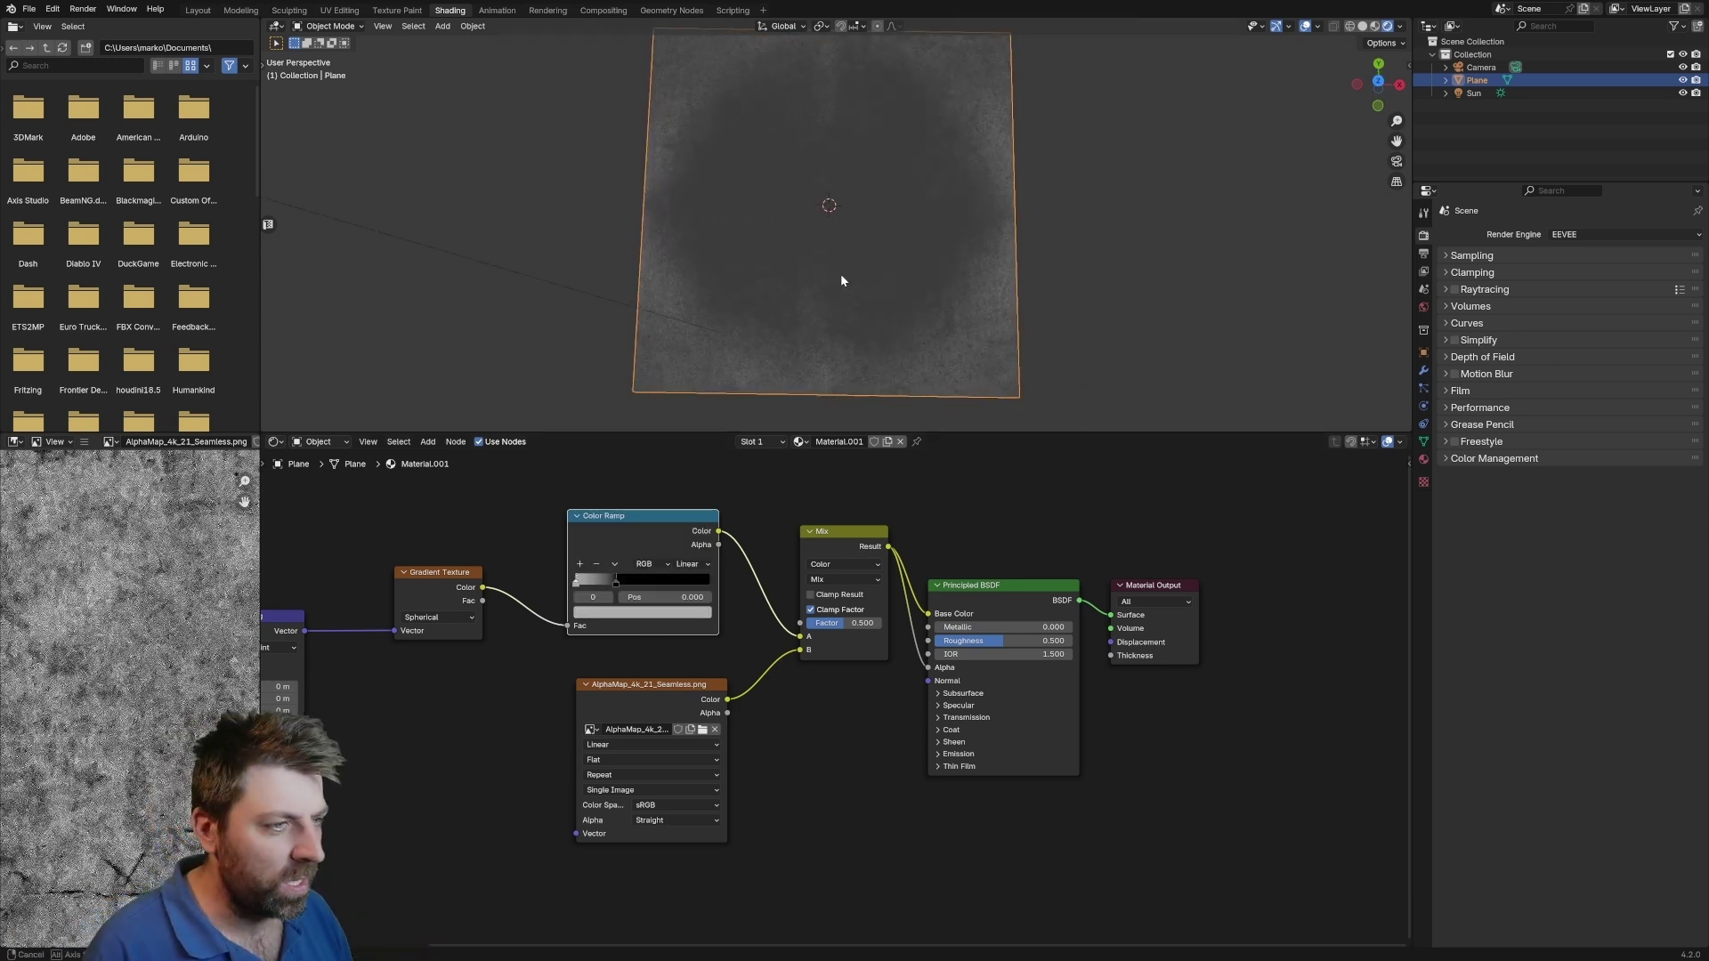
Change the Mix node's blending mode to Subtract and place the node slightly lower beside the image texture
left_click(869, 580)
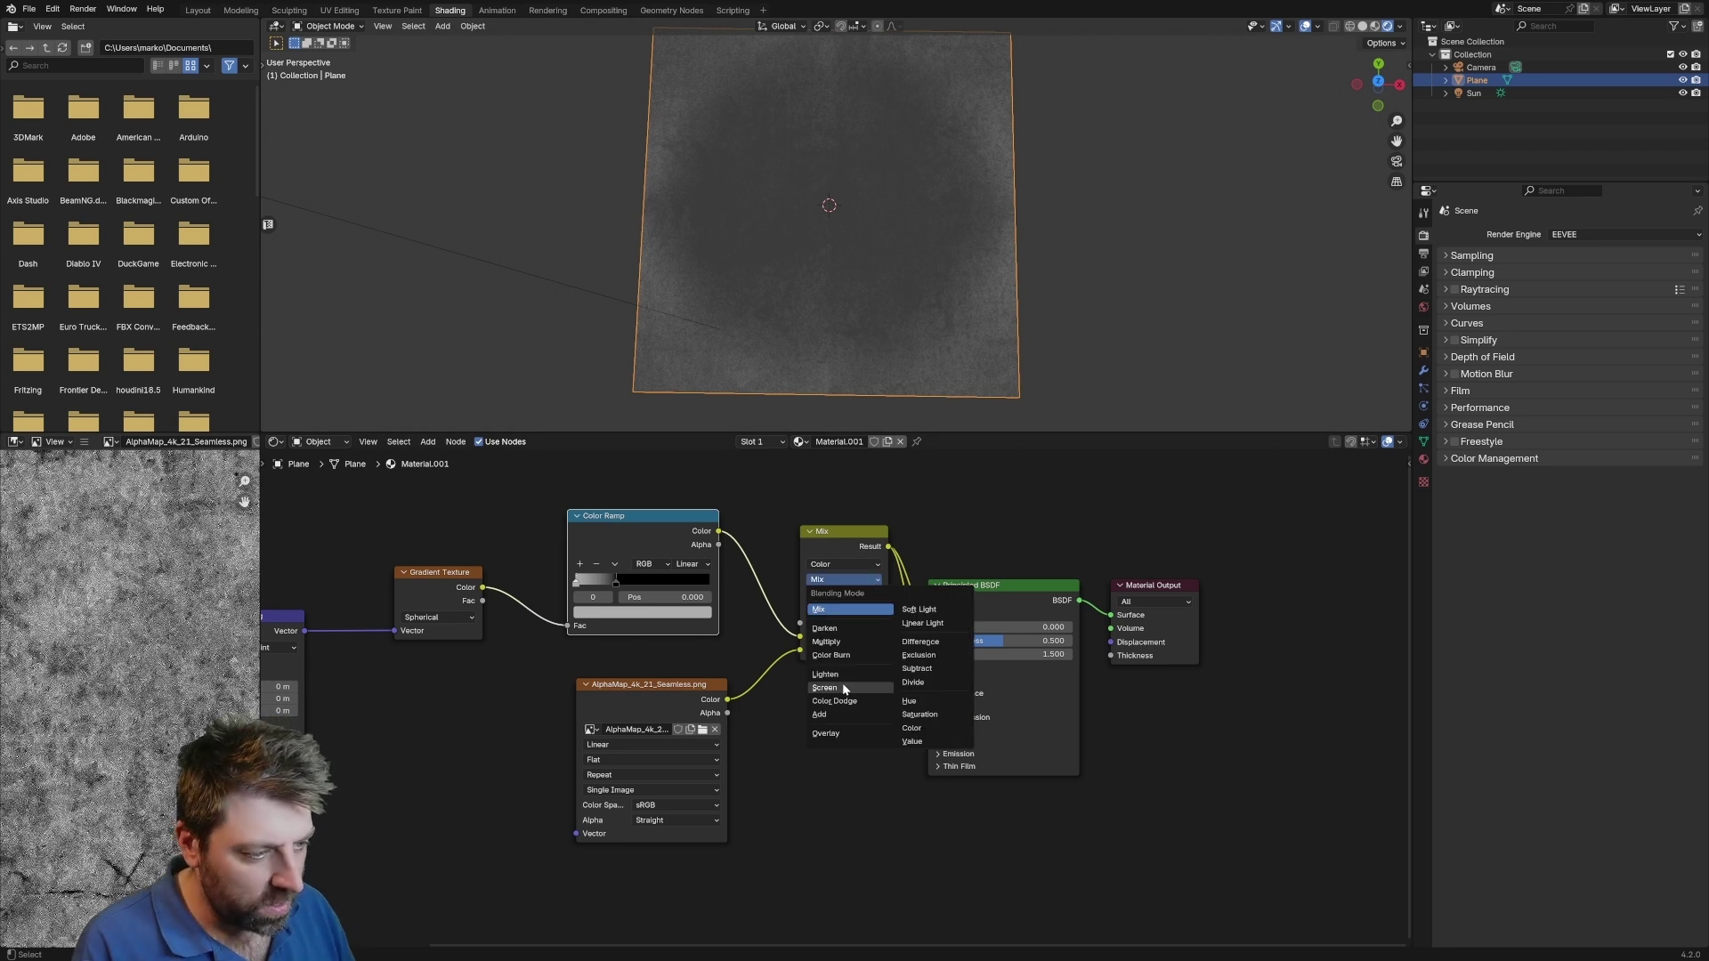
left_click(917, 669)
left_click_drag(842, 534, 839, 585)
middle_click_drag(890, 329, 749, 108)
scroll(748, 200, "up", 2)
middle_click_drag(779, 190, 763, 189)
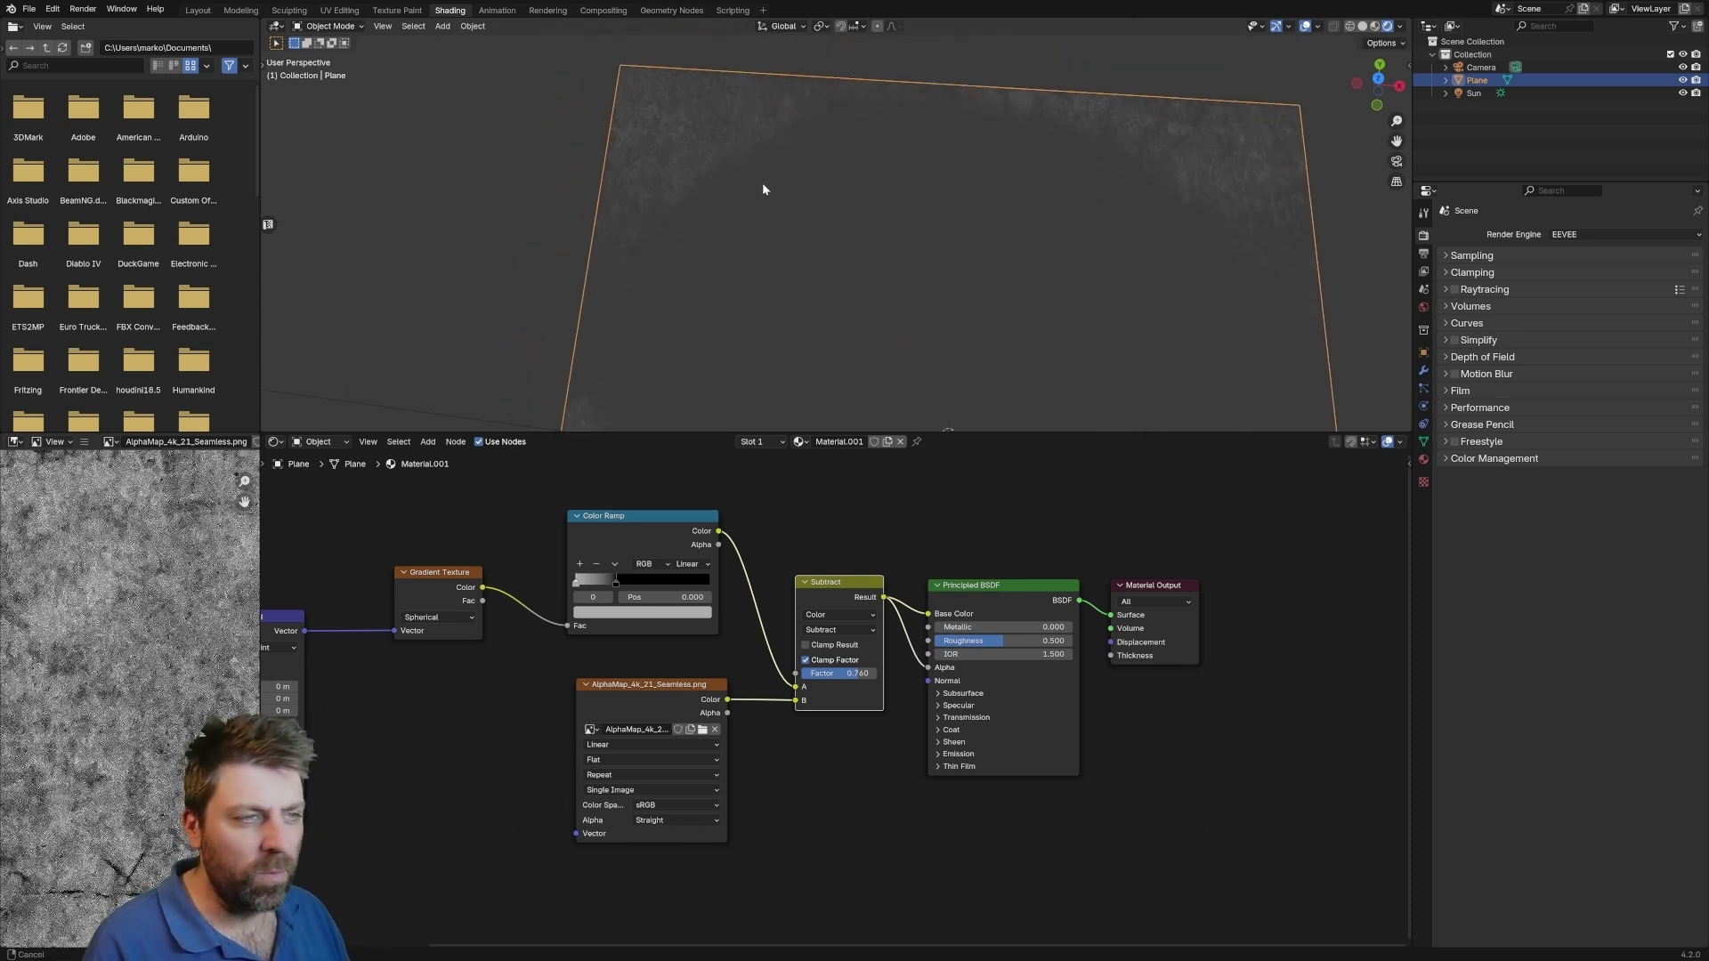
Move the Principled BSDF and Material Output farther along, and insert a second Mix Color node between the Subtract node and the Base Color
left_click_drag(1166, 668, 935, 565)
key("g")
left_click(1139, 559)
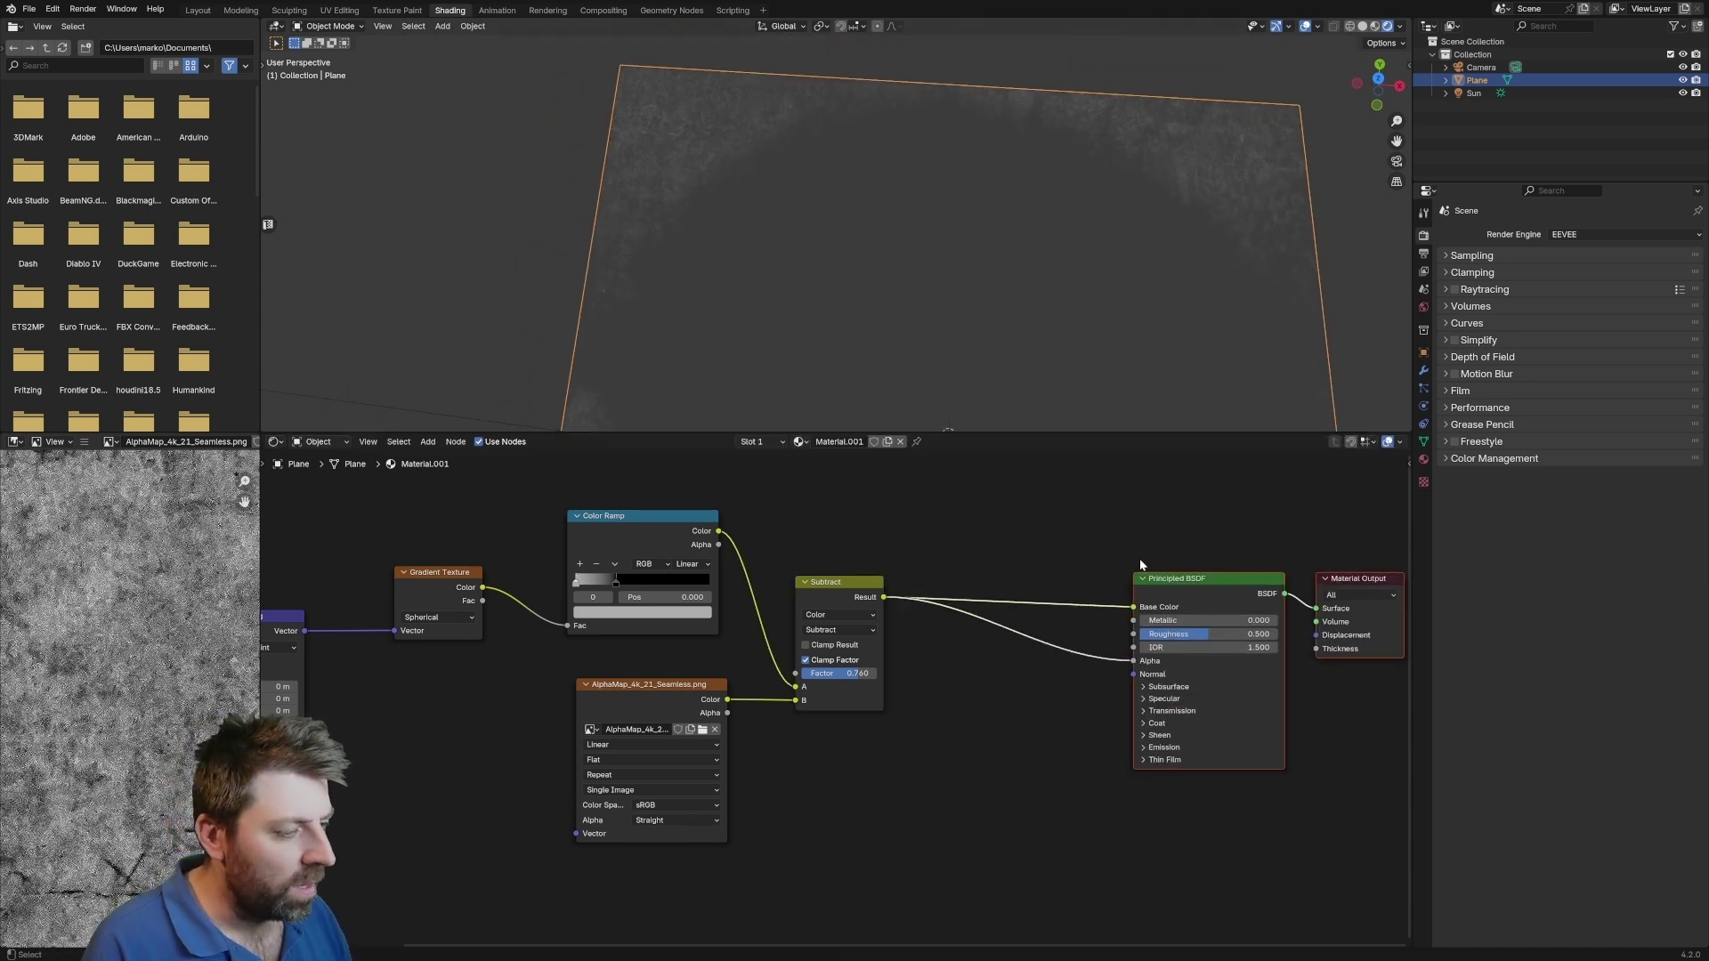
middle_click_drag(1139, 559, 982, 576)
key("shift+a")
type("mix")
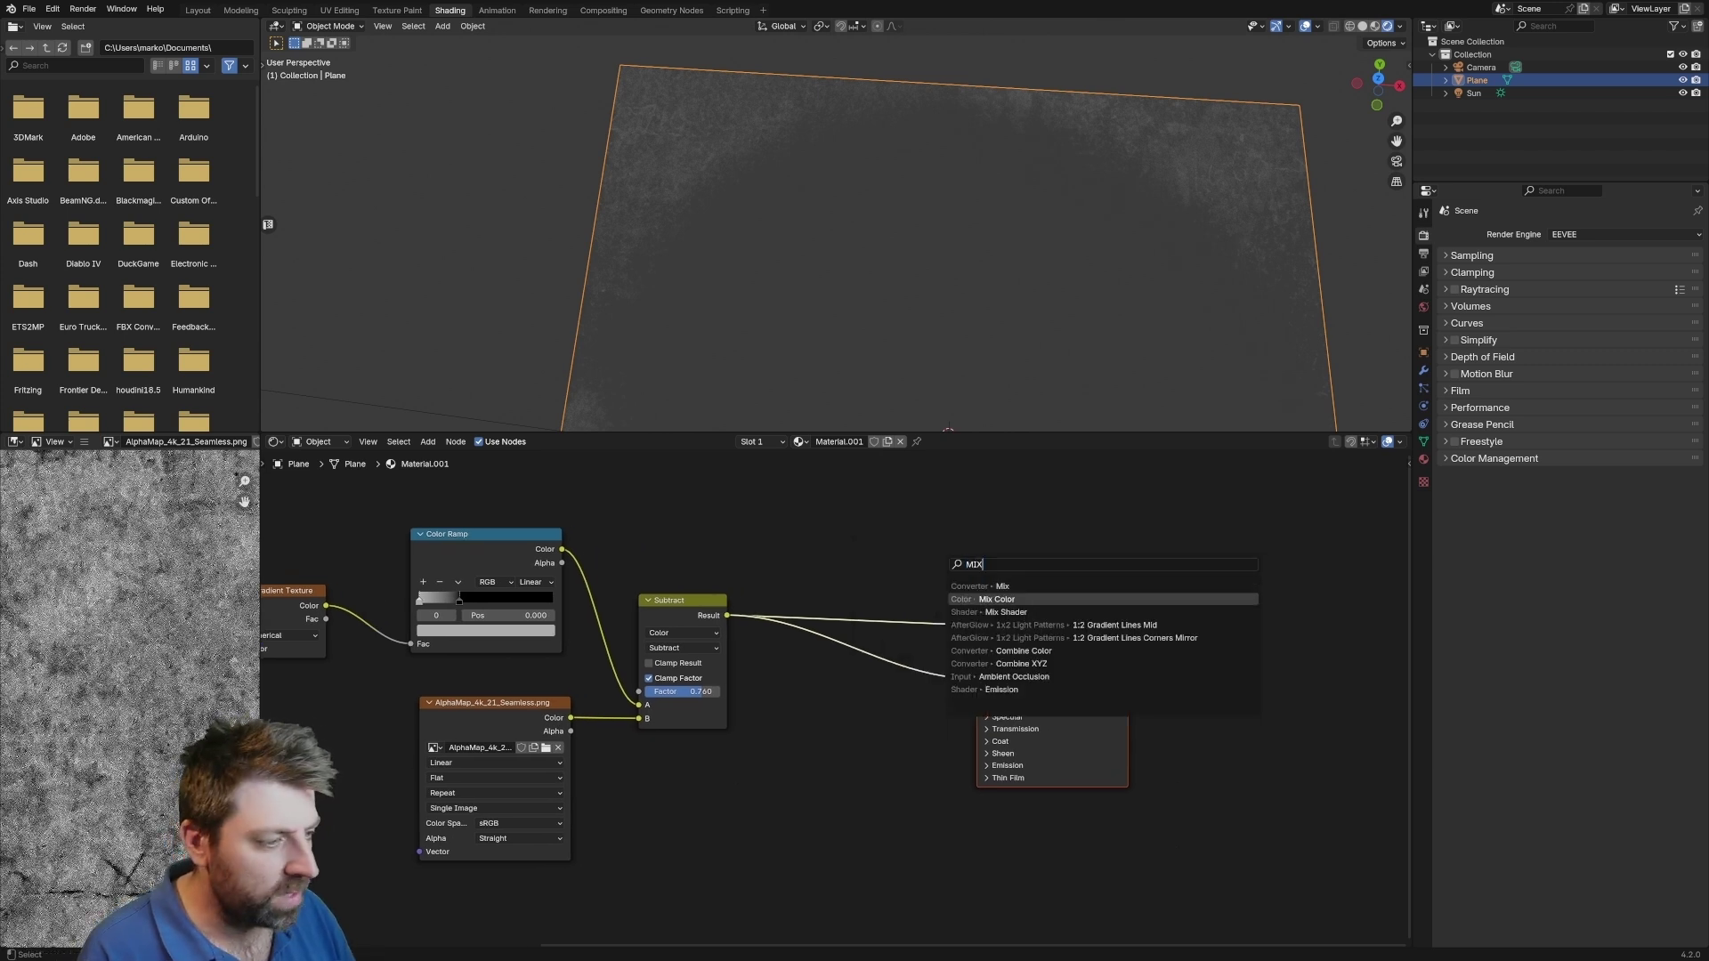
key("Return")
left_click(861, 492)
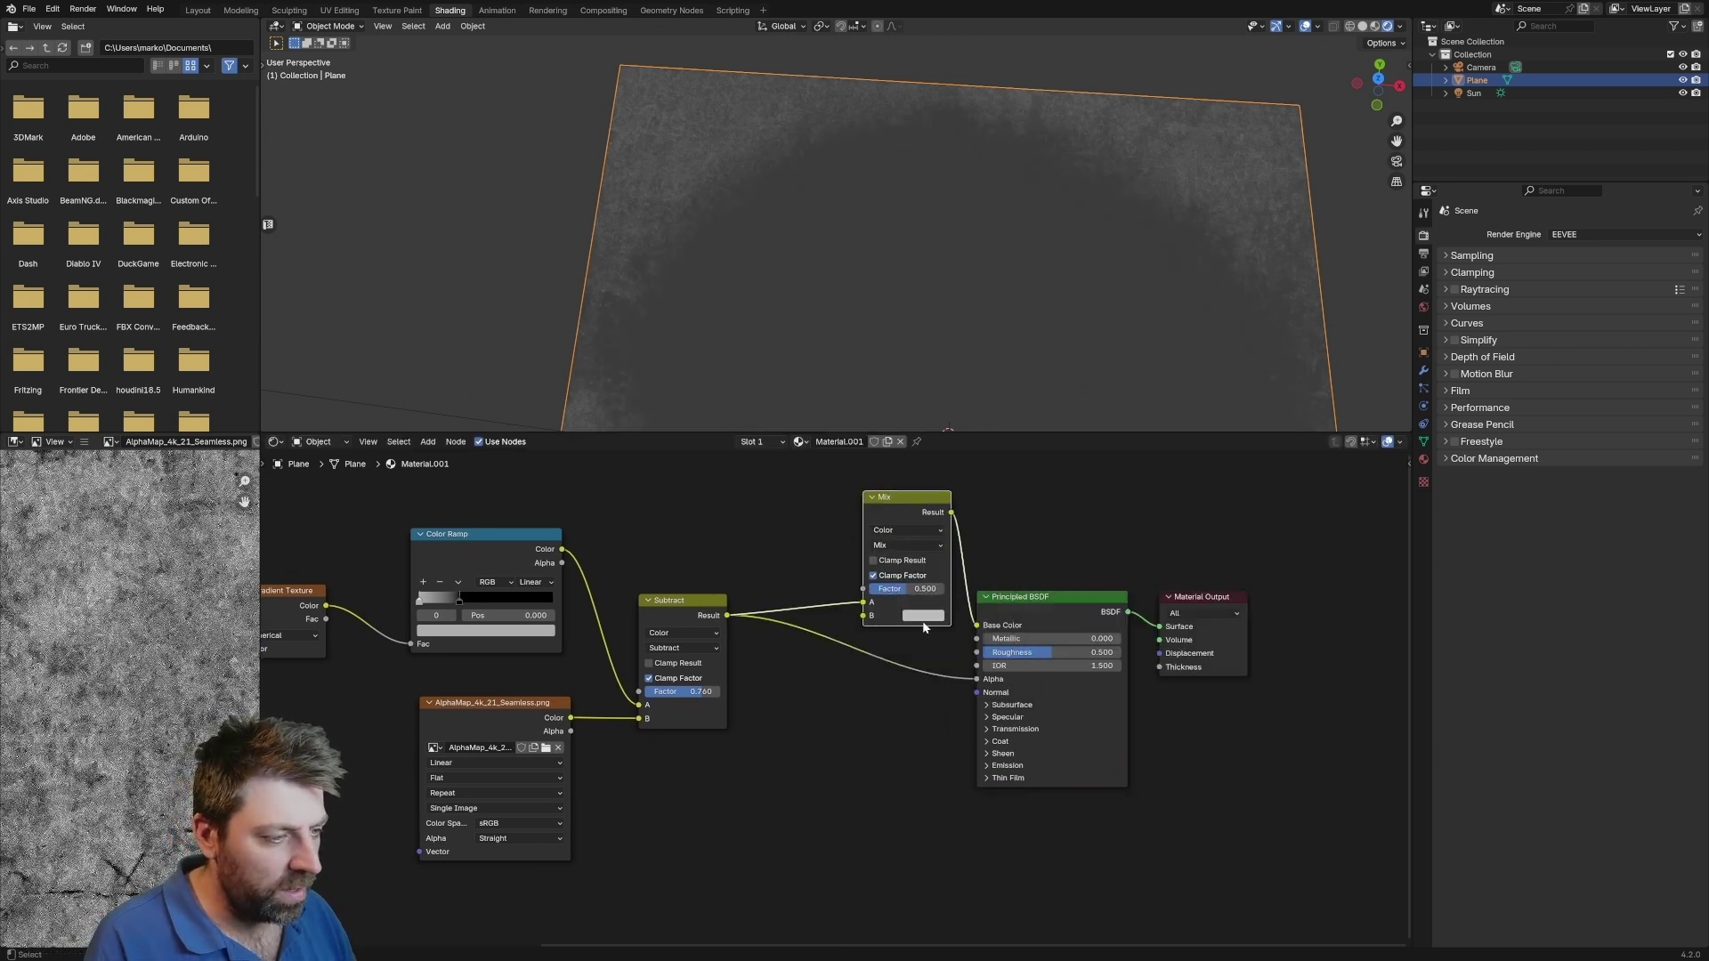
Set the second Mix node's B colour to an orange-brown and check the tint on the plane
left_click(923, 616)
left_click(1029, 465)
left_click_drag(988, 489, 946, 509)
left_click(1096, 291)
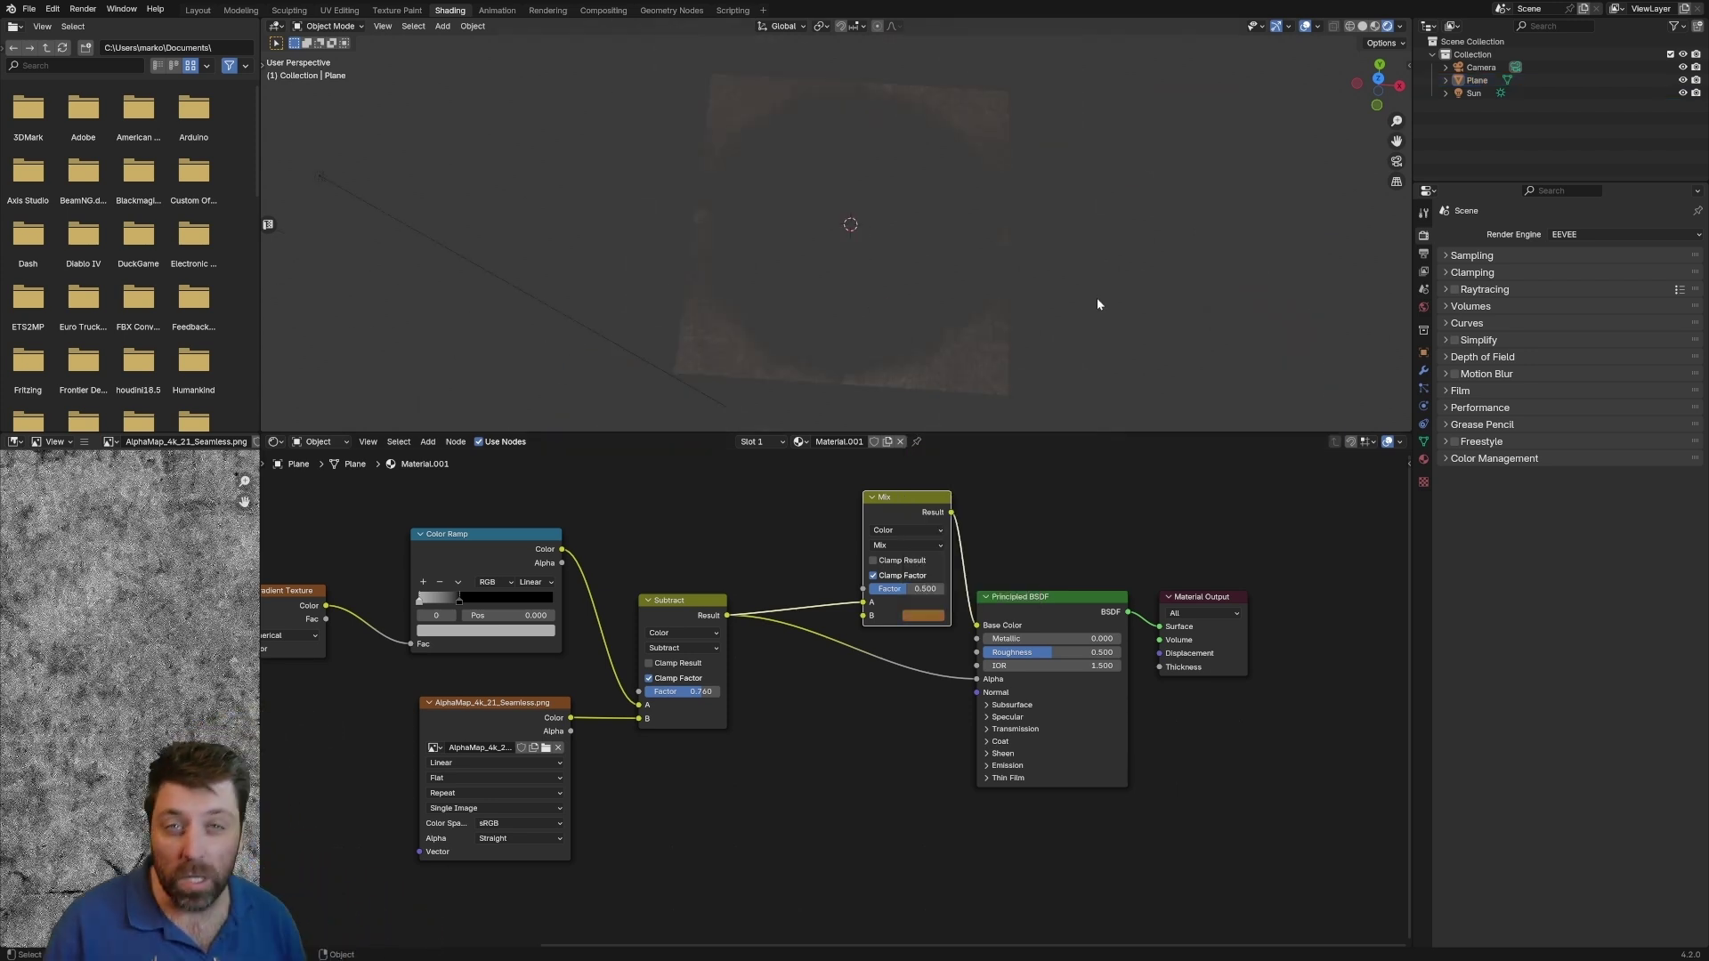
left_click(973, 256)
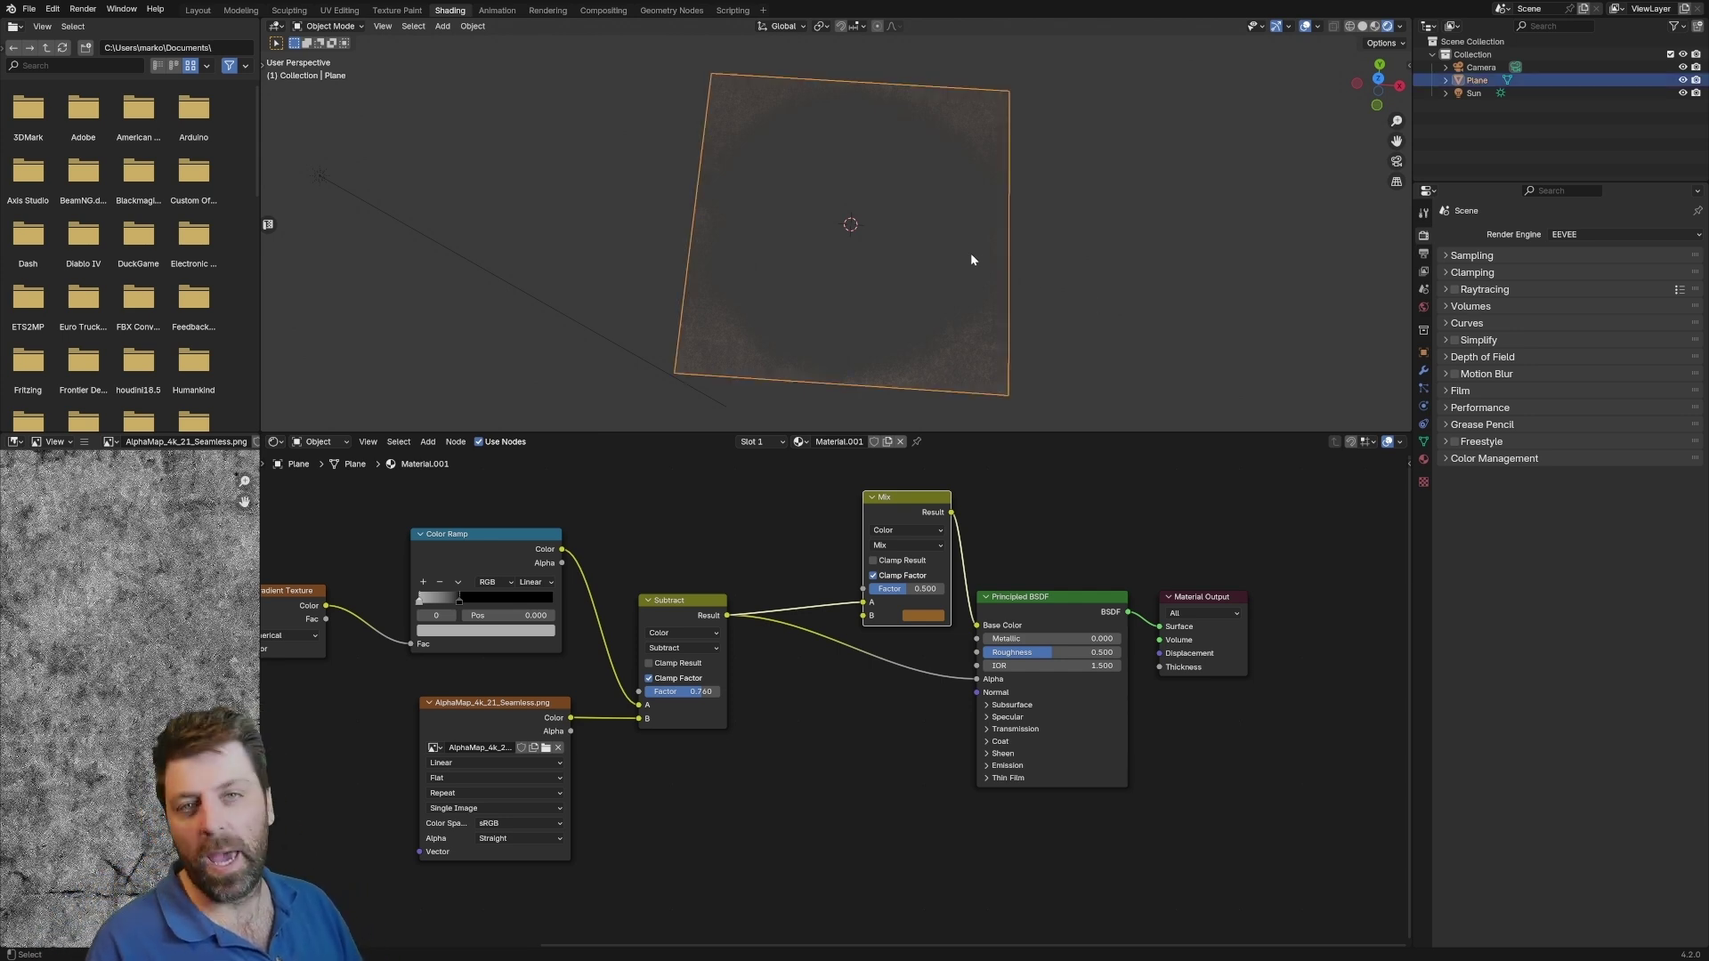
Look through the camera and enable a transparent film background for the render
key("KP_0")
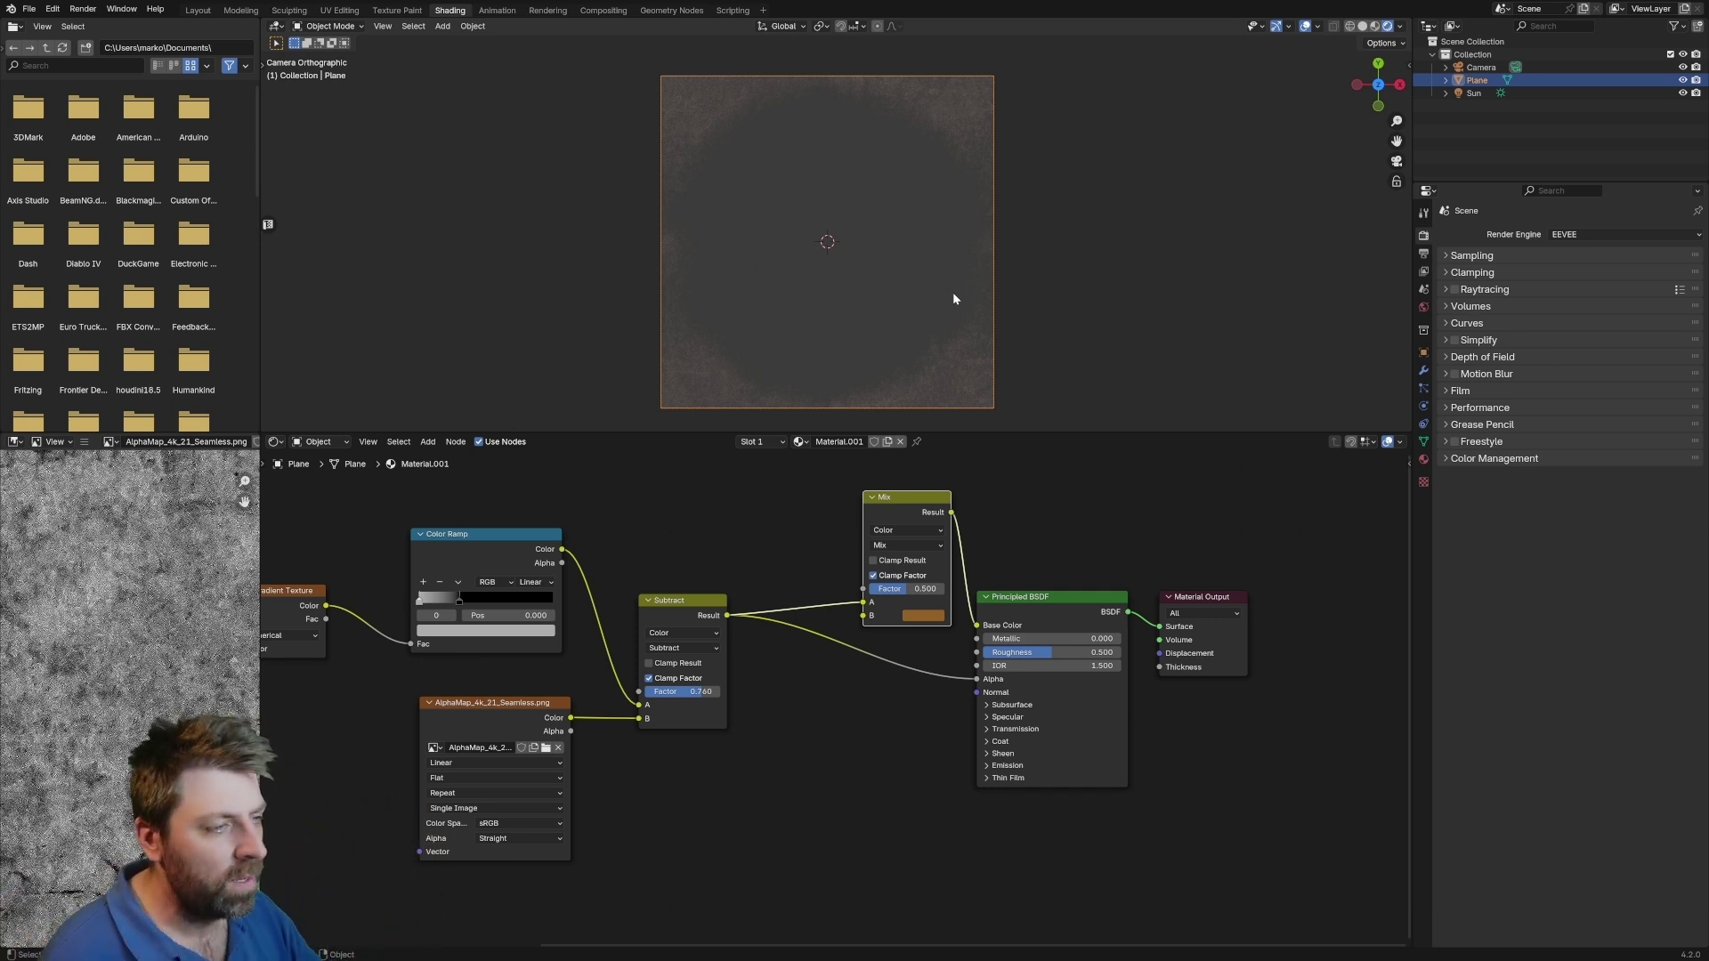
left_click(1453, 391)
left_click(1548, 425)
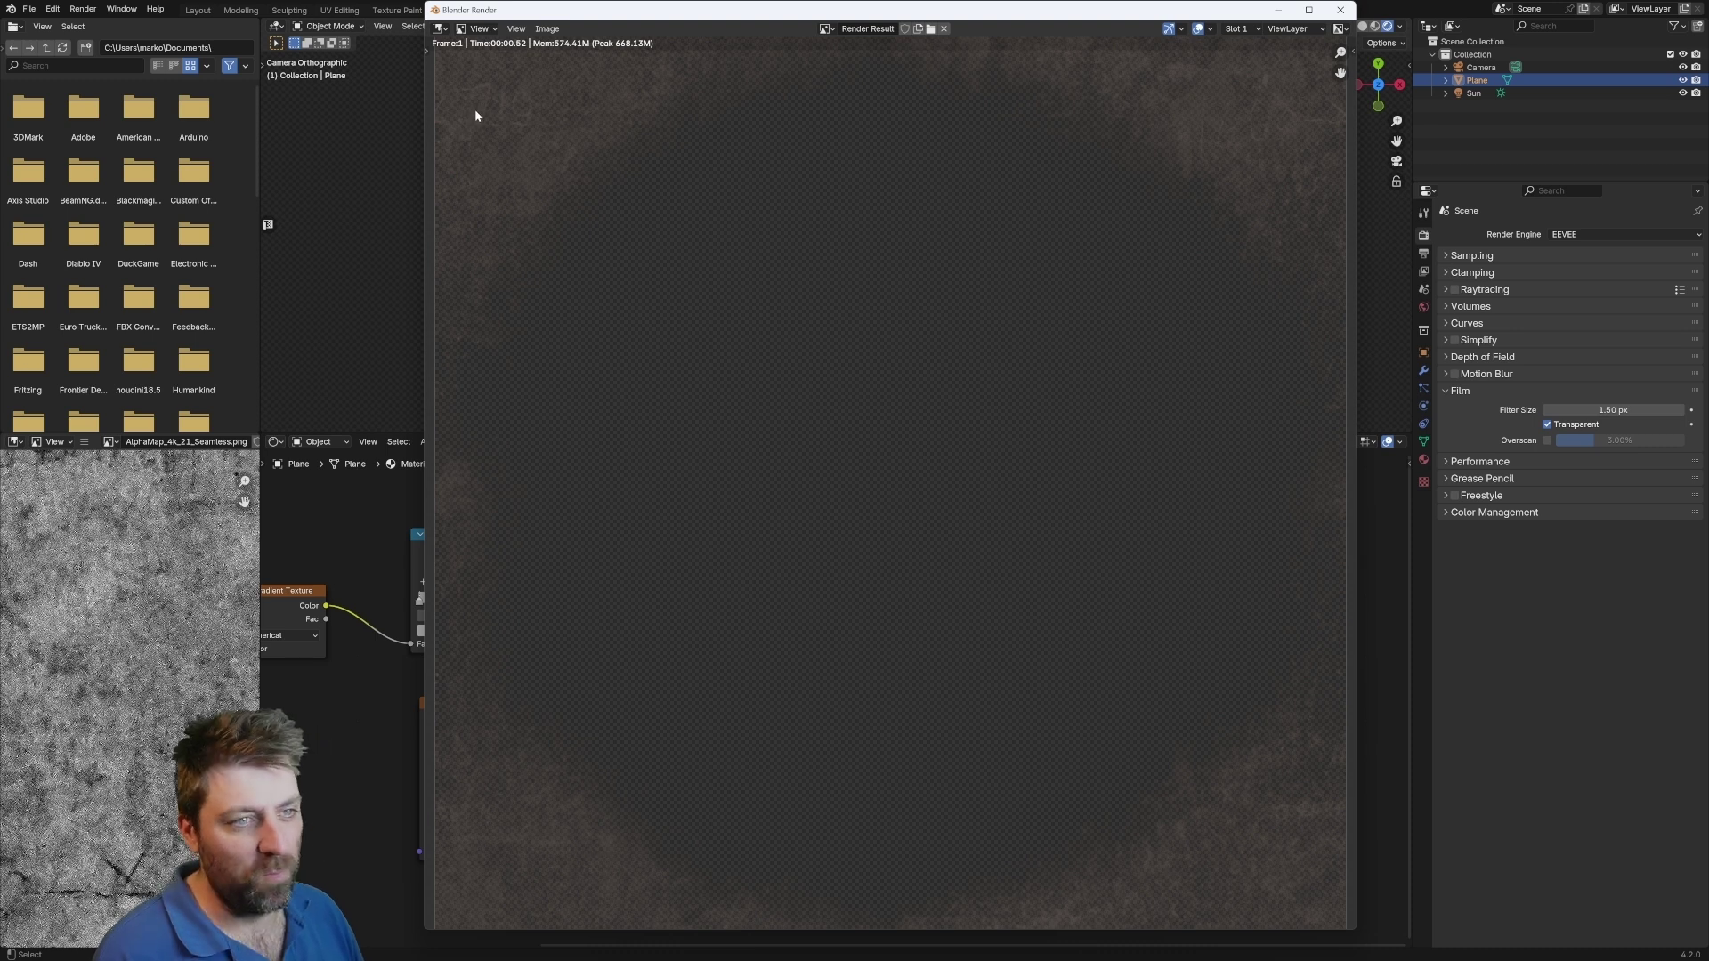
Save the rendered image as a PNG with a grunge window name in the 107_MidCargoShip folder, and close the render window
left_click(546, 28)
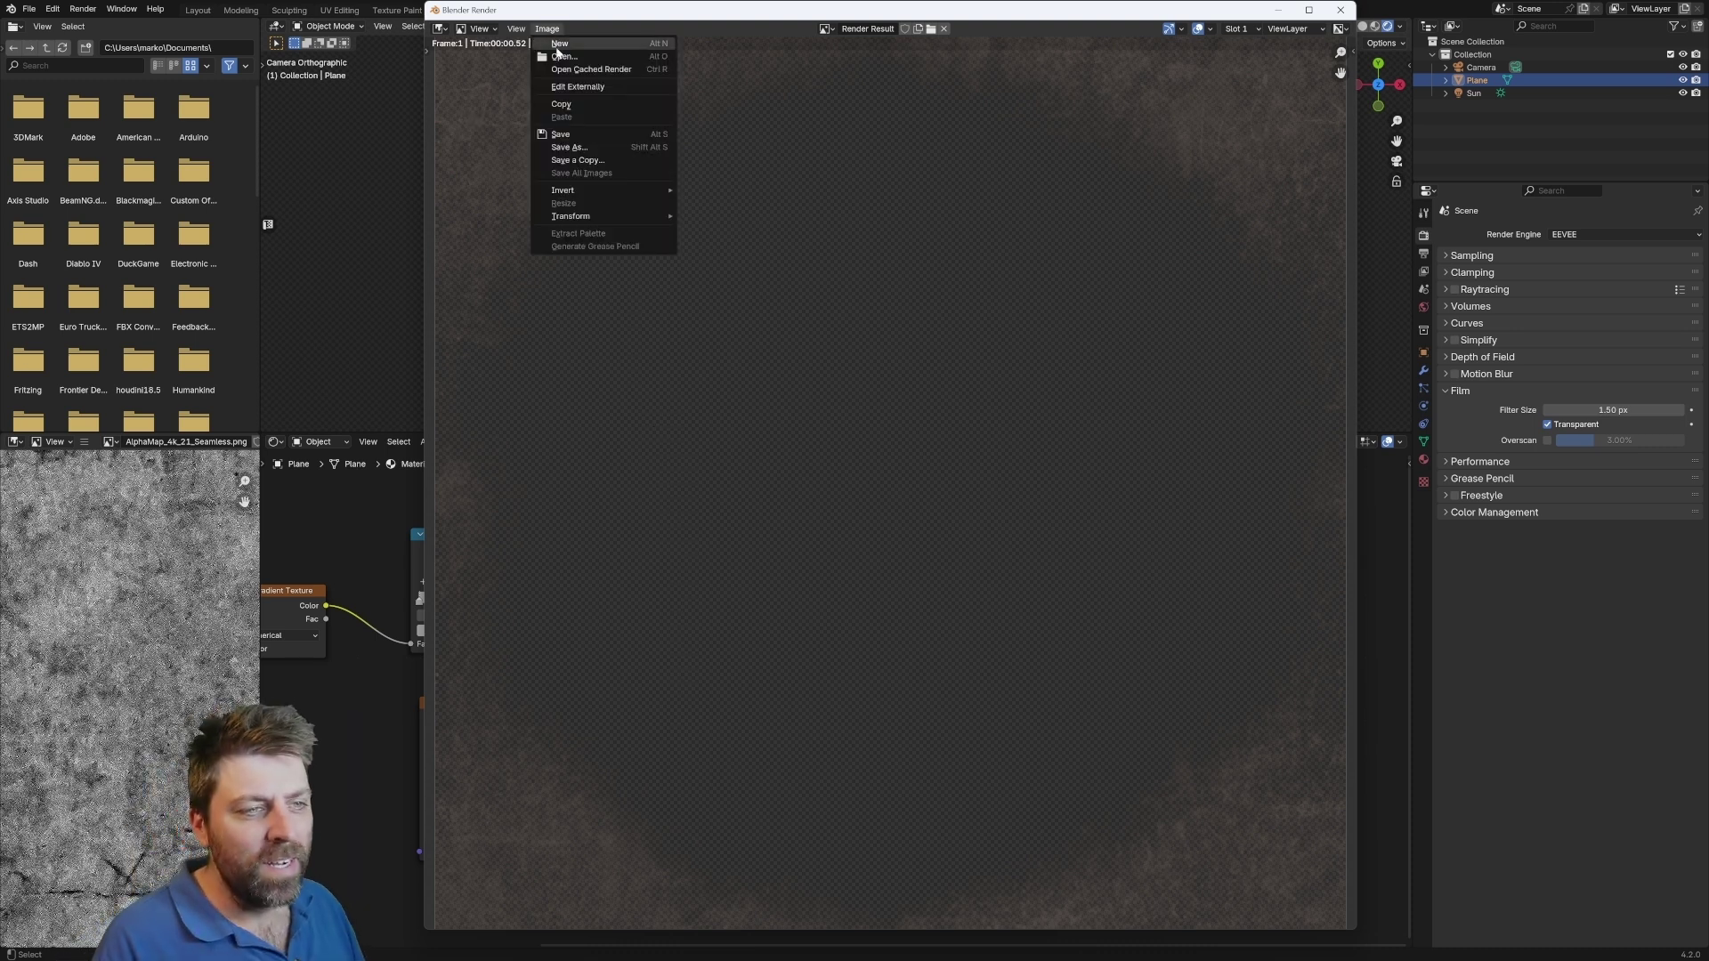
left_click(600, 145)
left_click(418, 631)
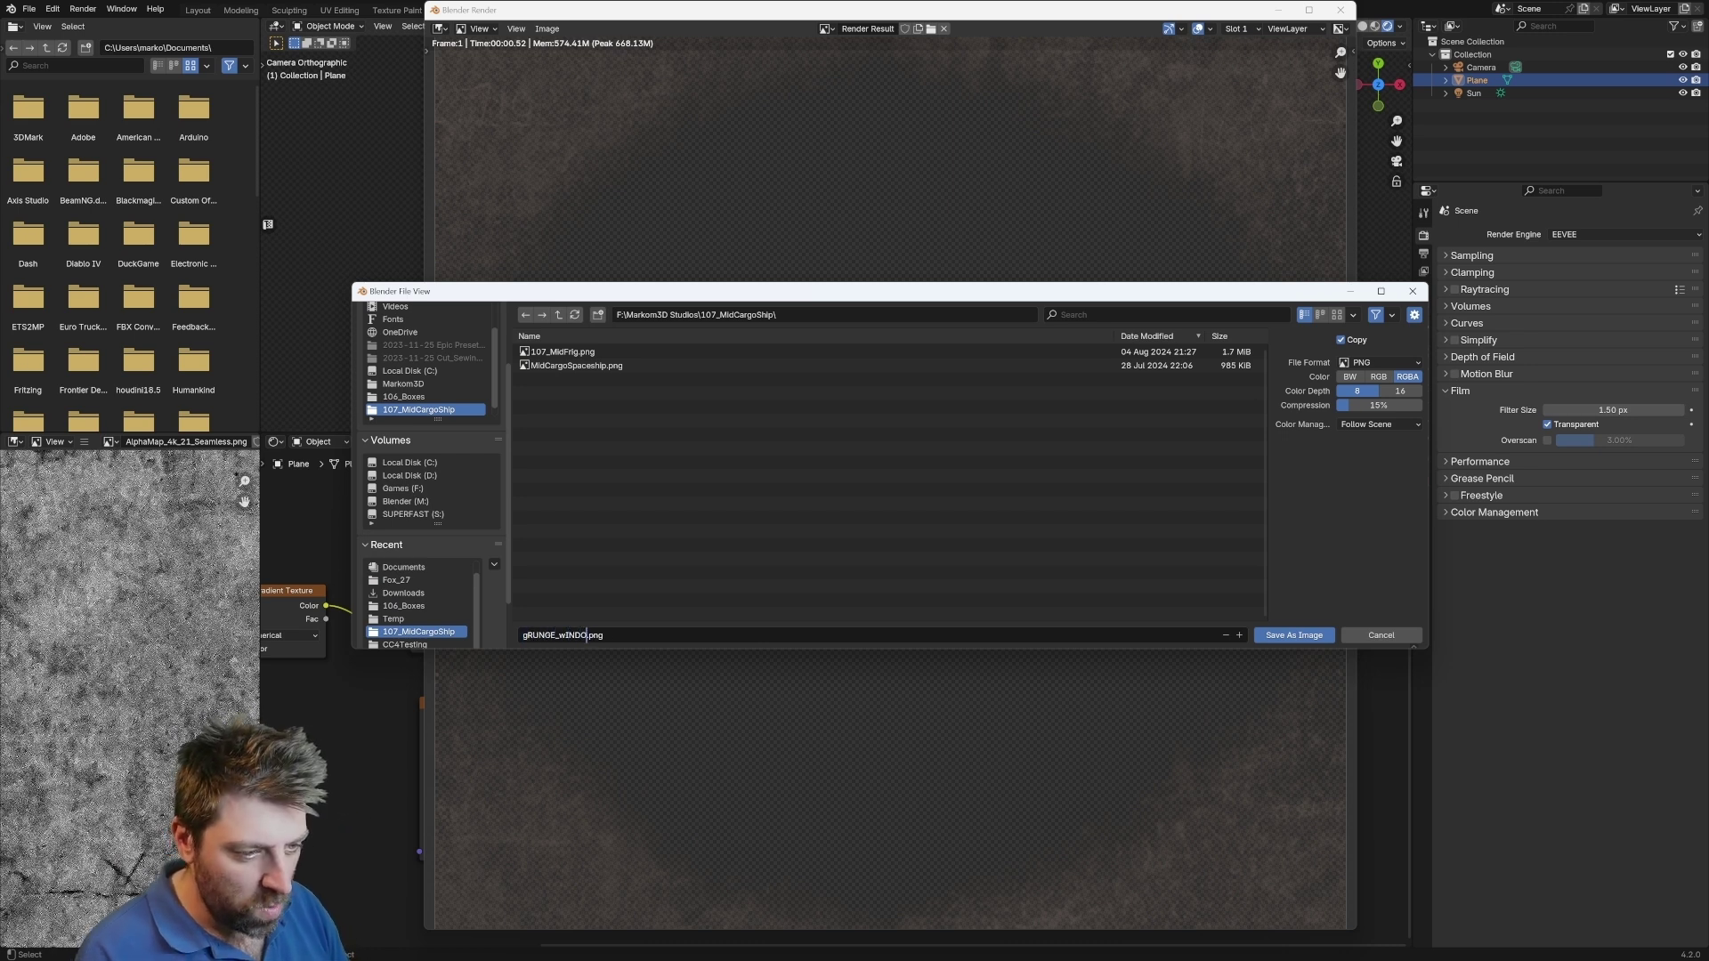
left_click(1273, 634)
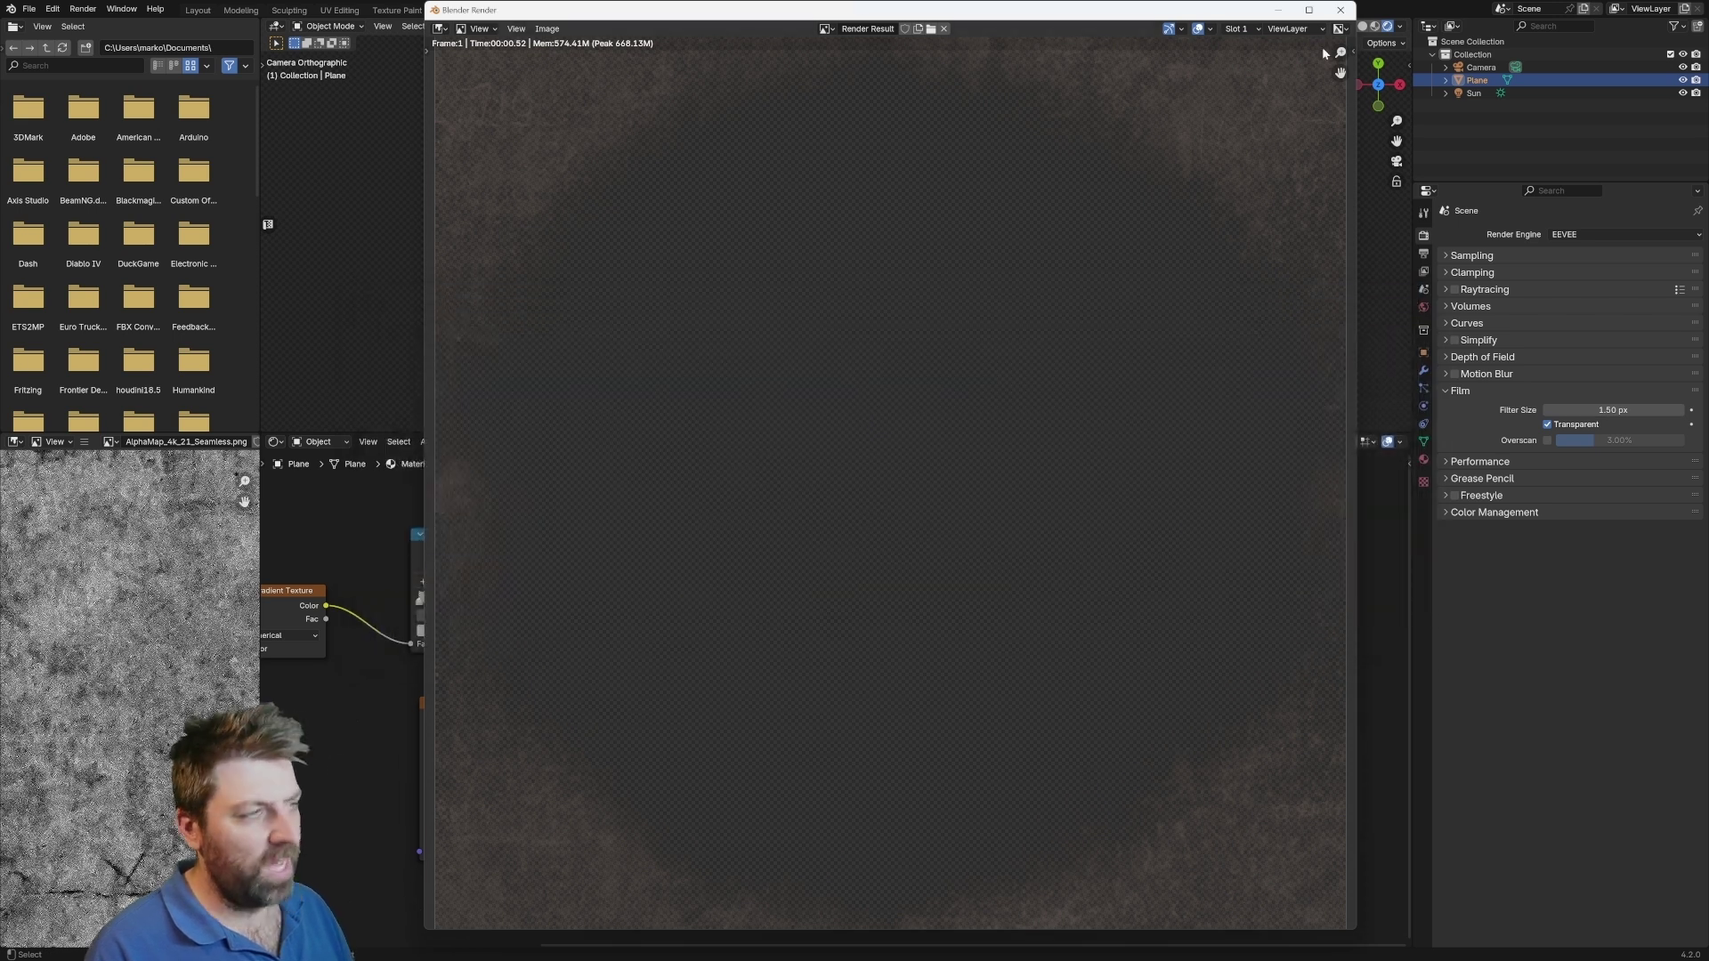
left_click(1340, 10)
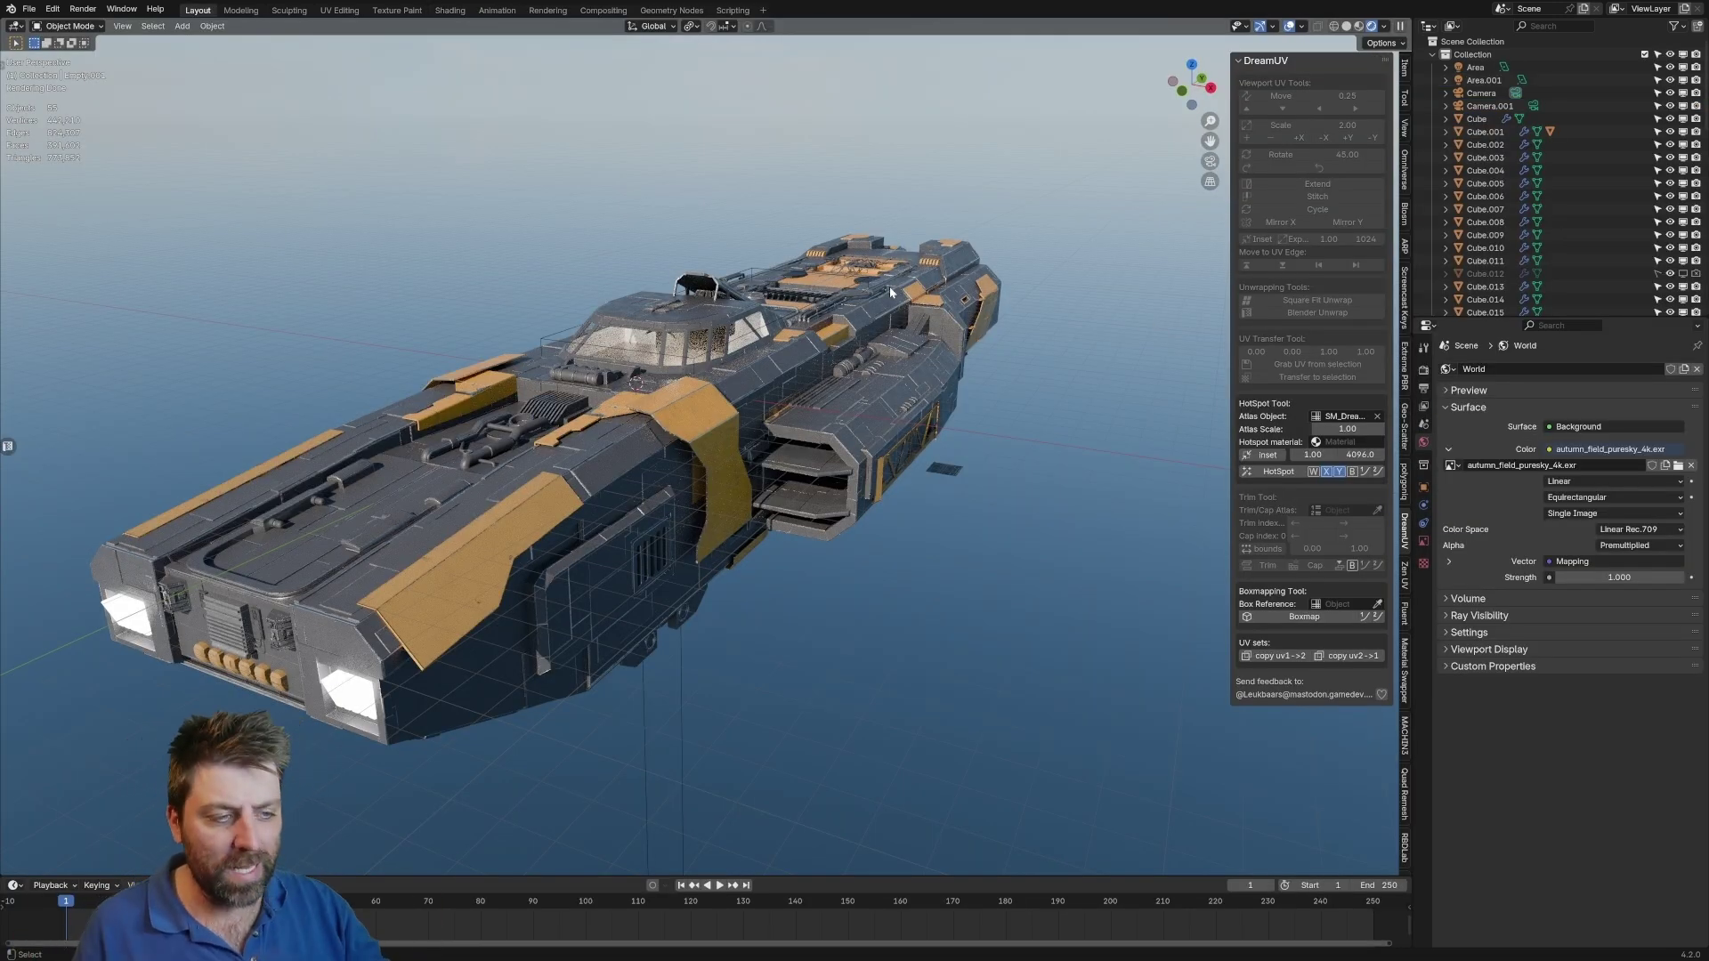
Select the cockpit window glass on the spaceship model
middle_click_drag(890, 292, 659, 356)
scroll(633, 366, "up", 3)
left_click(657, 356)
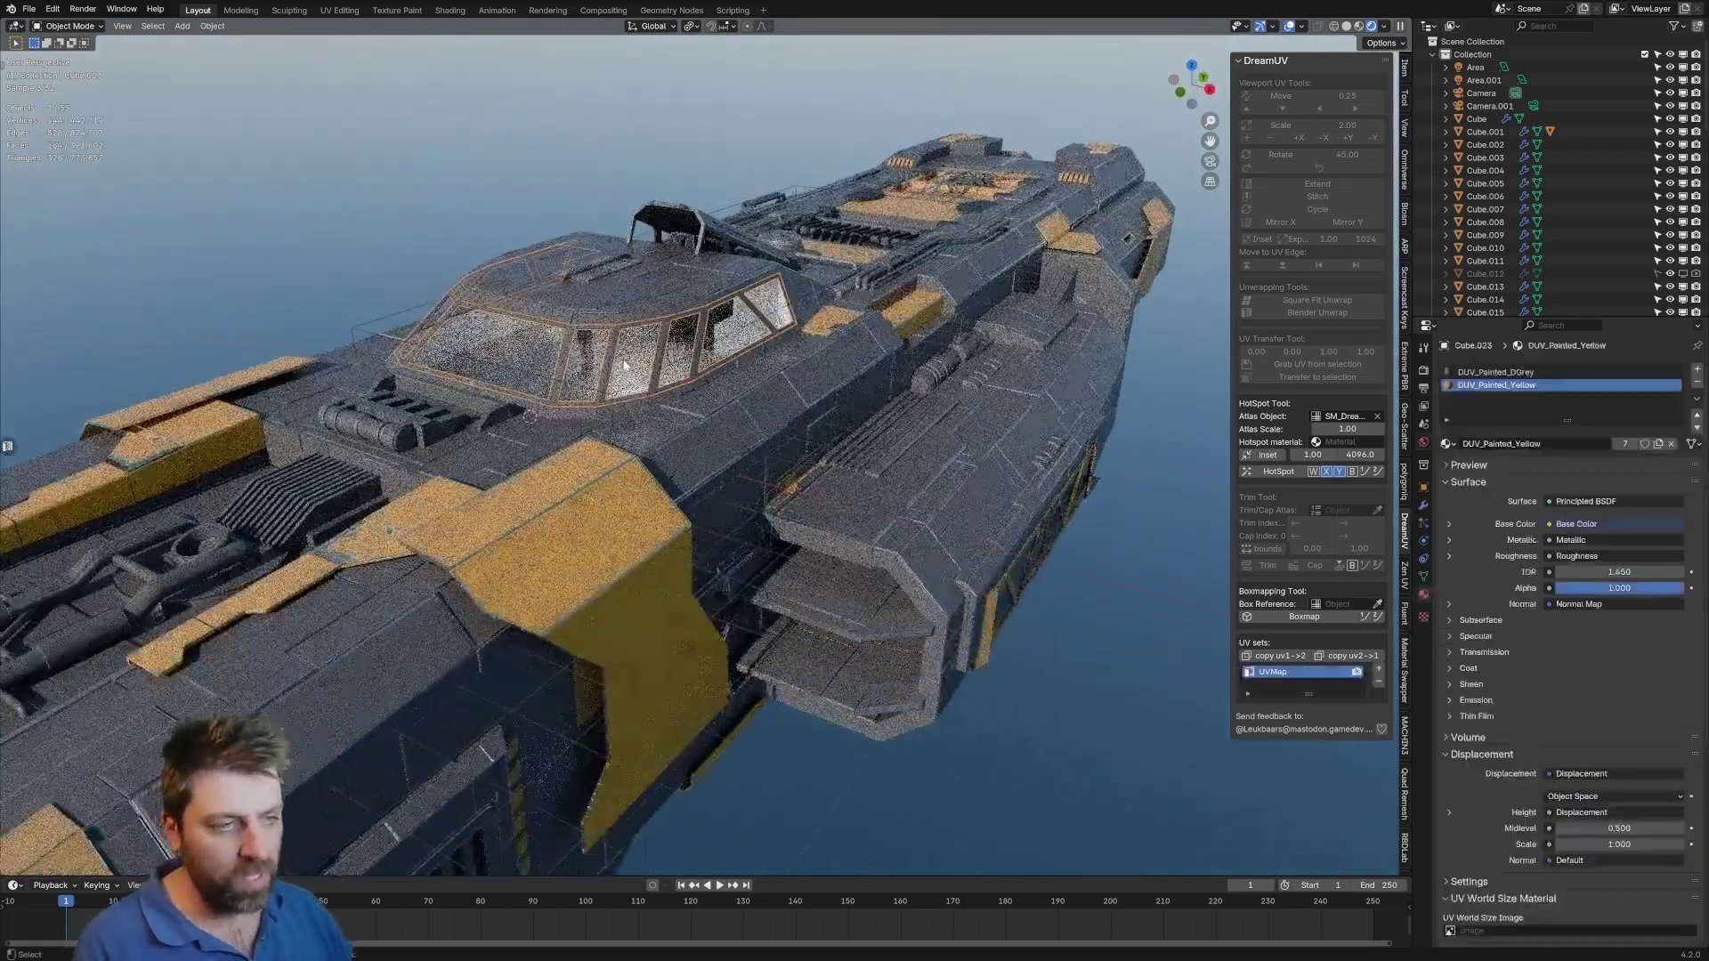
left_click(624, 365)
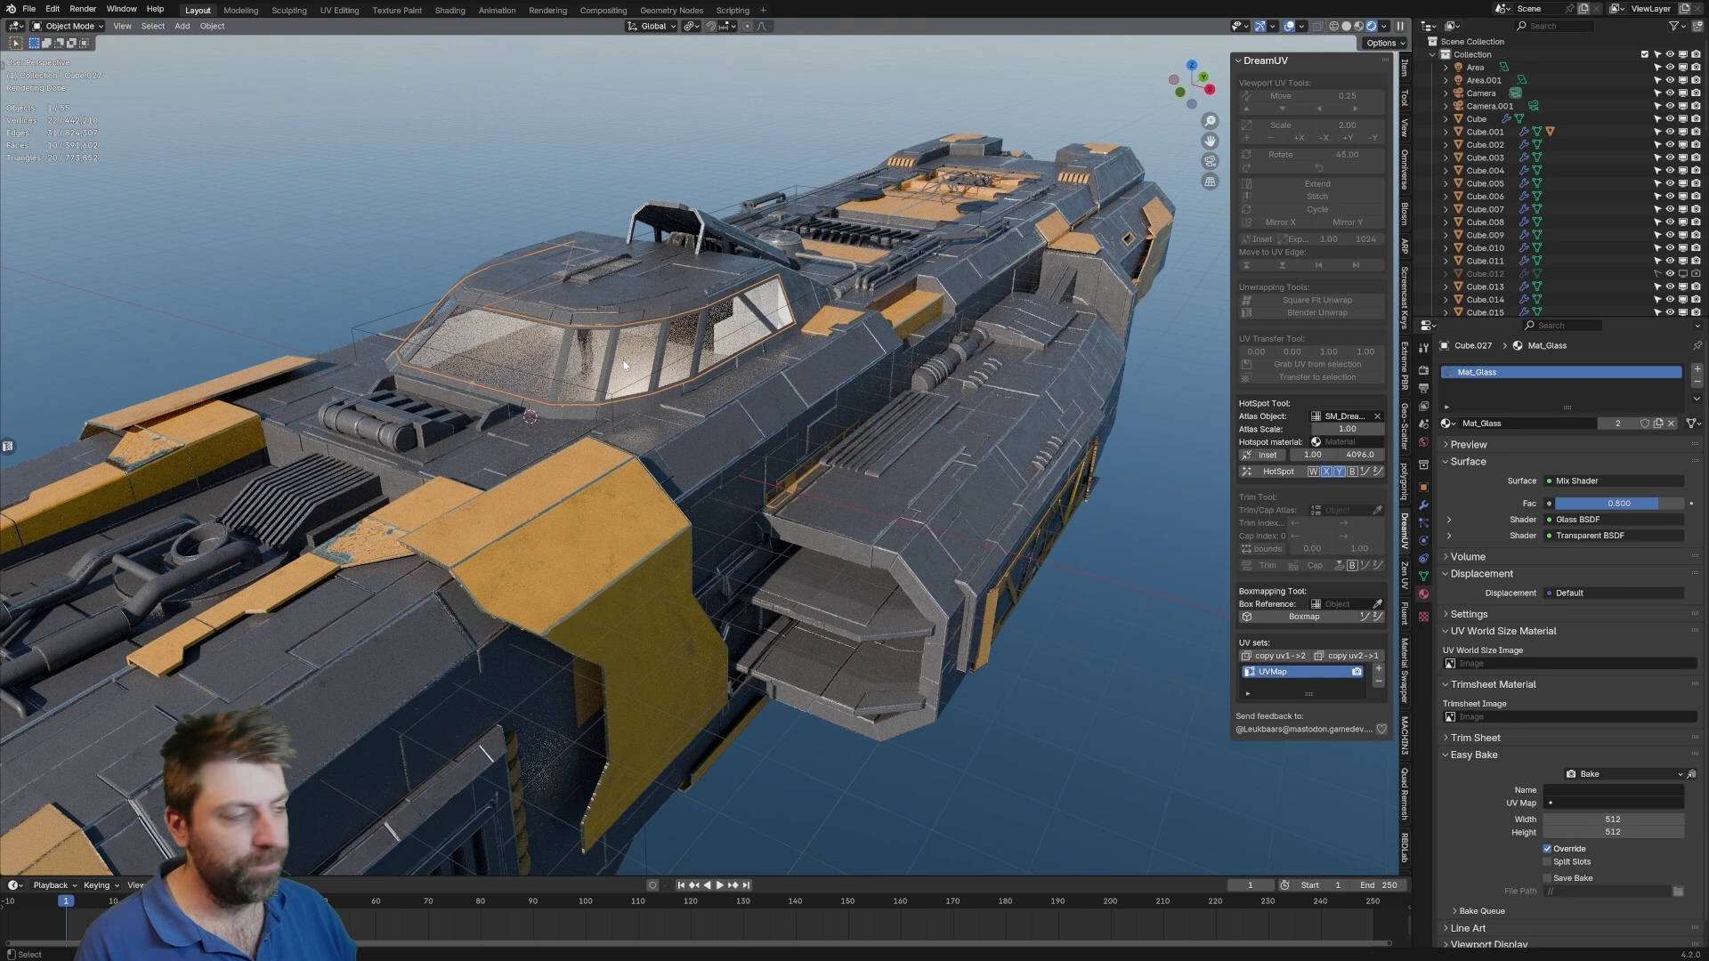
Switch the spaceship scene's render engine to EEVEE and view the hull up close
left_click(1423, 370)
left_click(1589, 368)
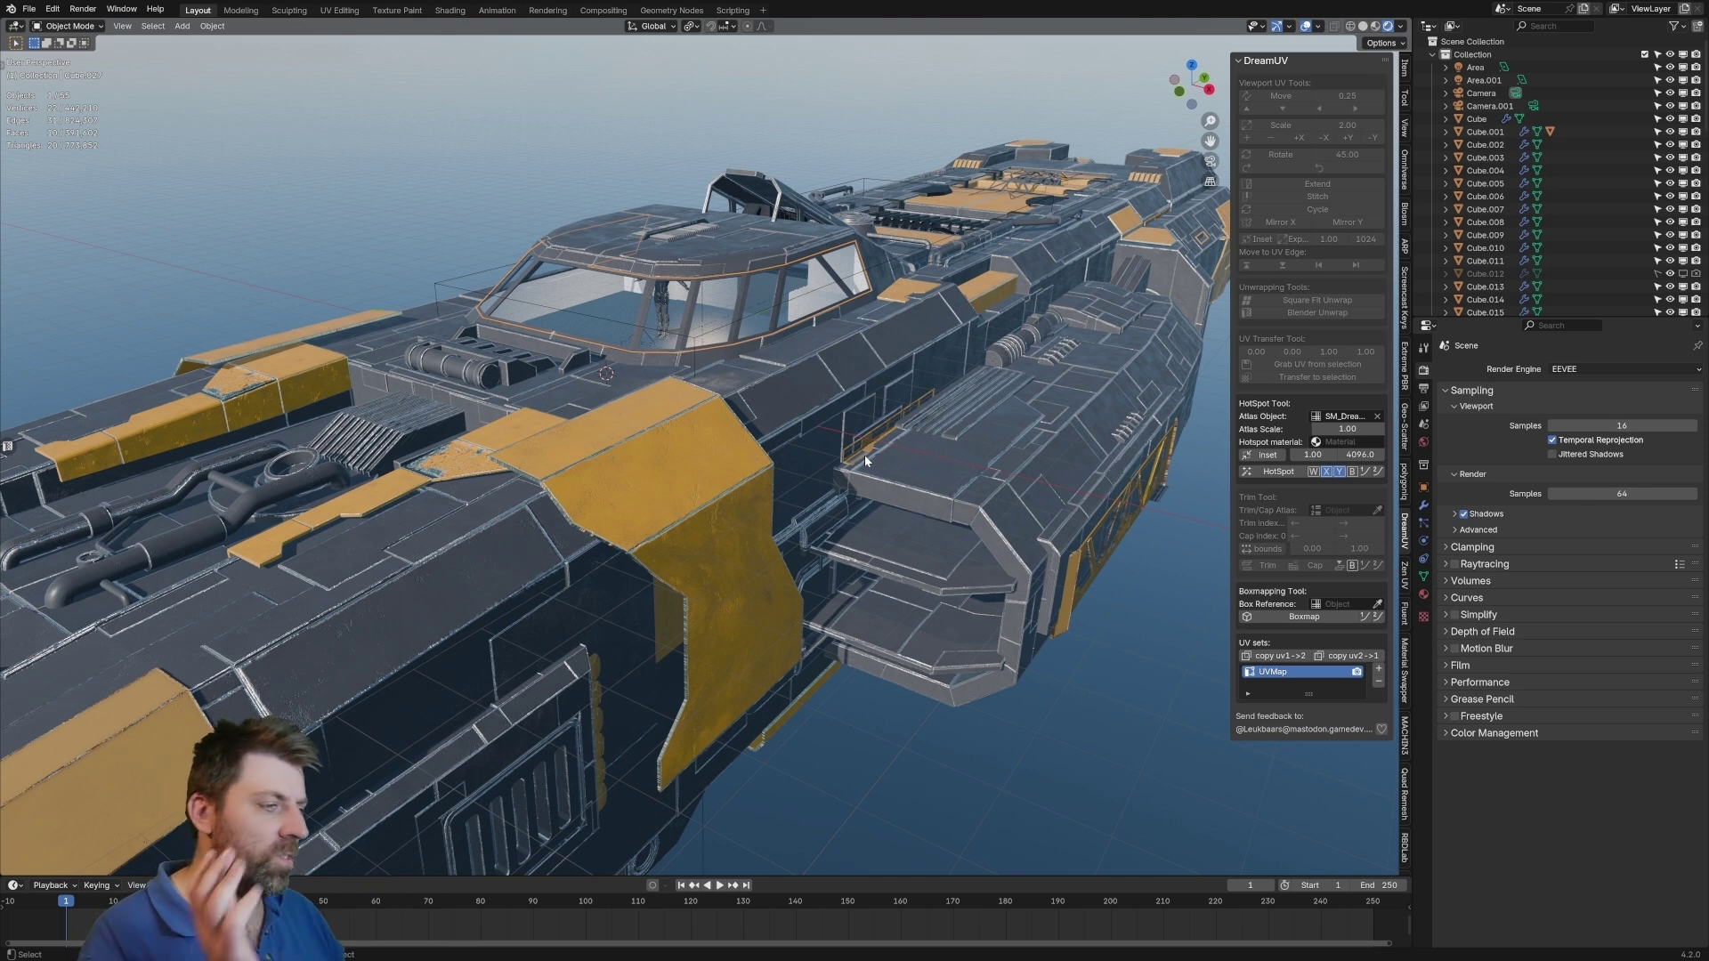
scroll(776, 278, "up", 3)
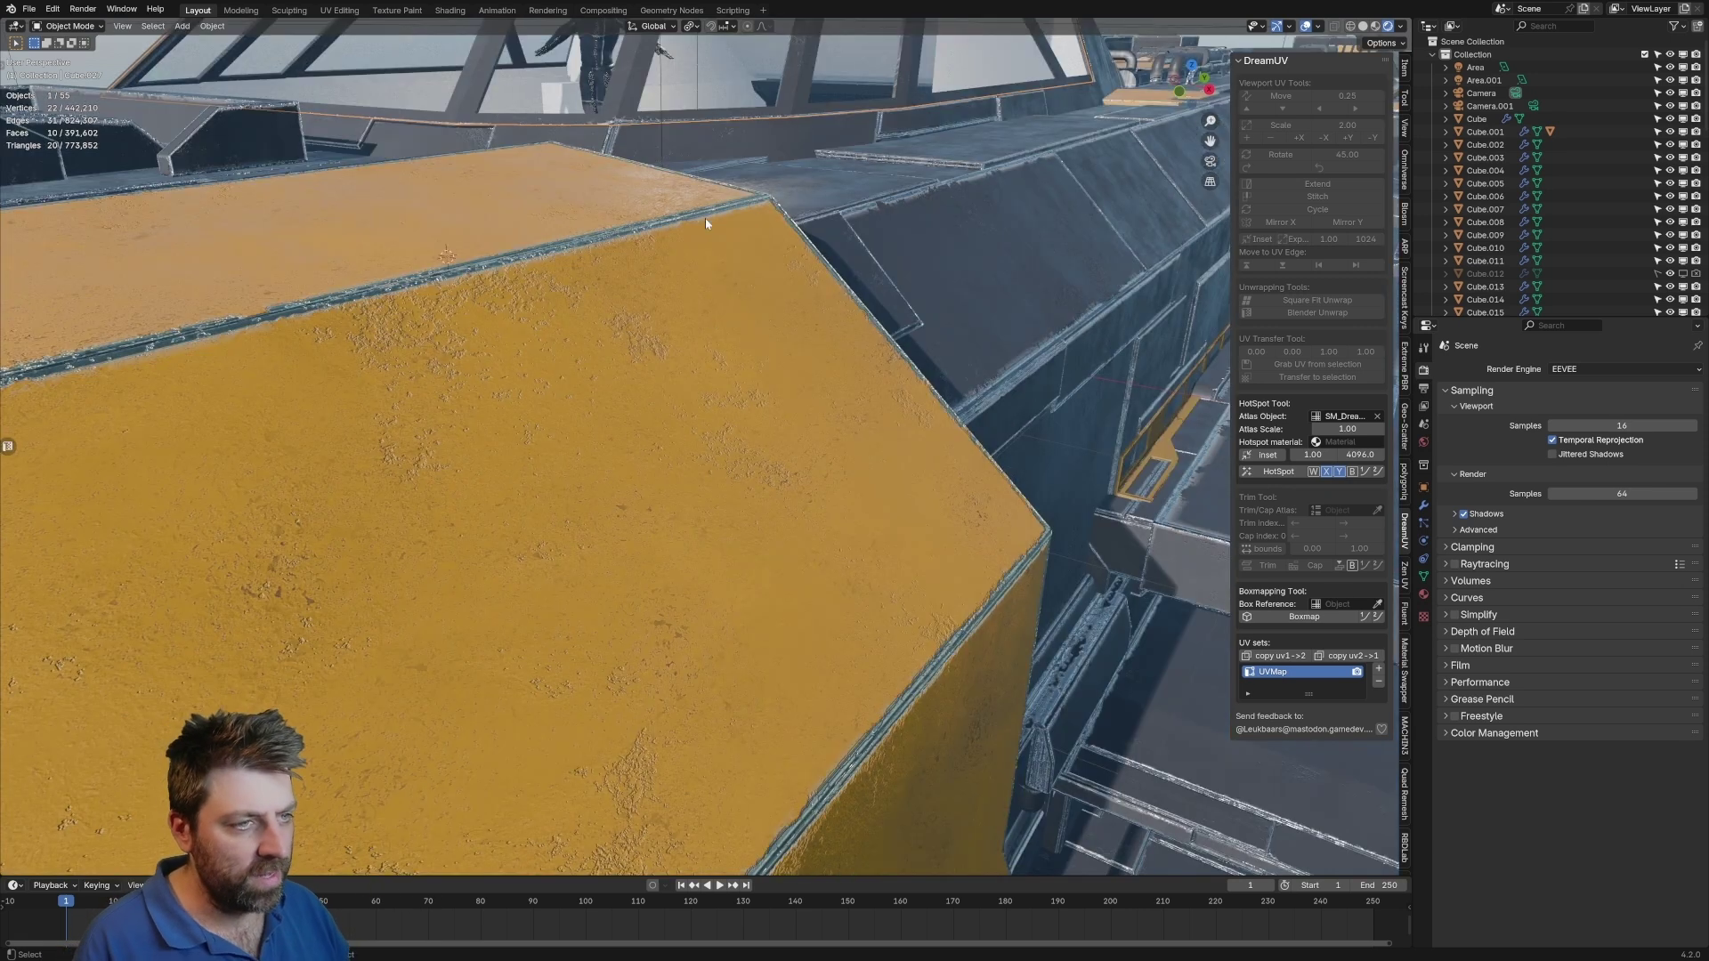
Replace the cockpit window's Mat_Glass material with a new material named Glass_2
mouse_move(705, 217)
middle_mouse_down("shift")
mouse_move(761, 283)
mouse_move(738, 317)
middle_mouse_up("shift")
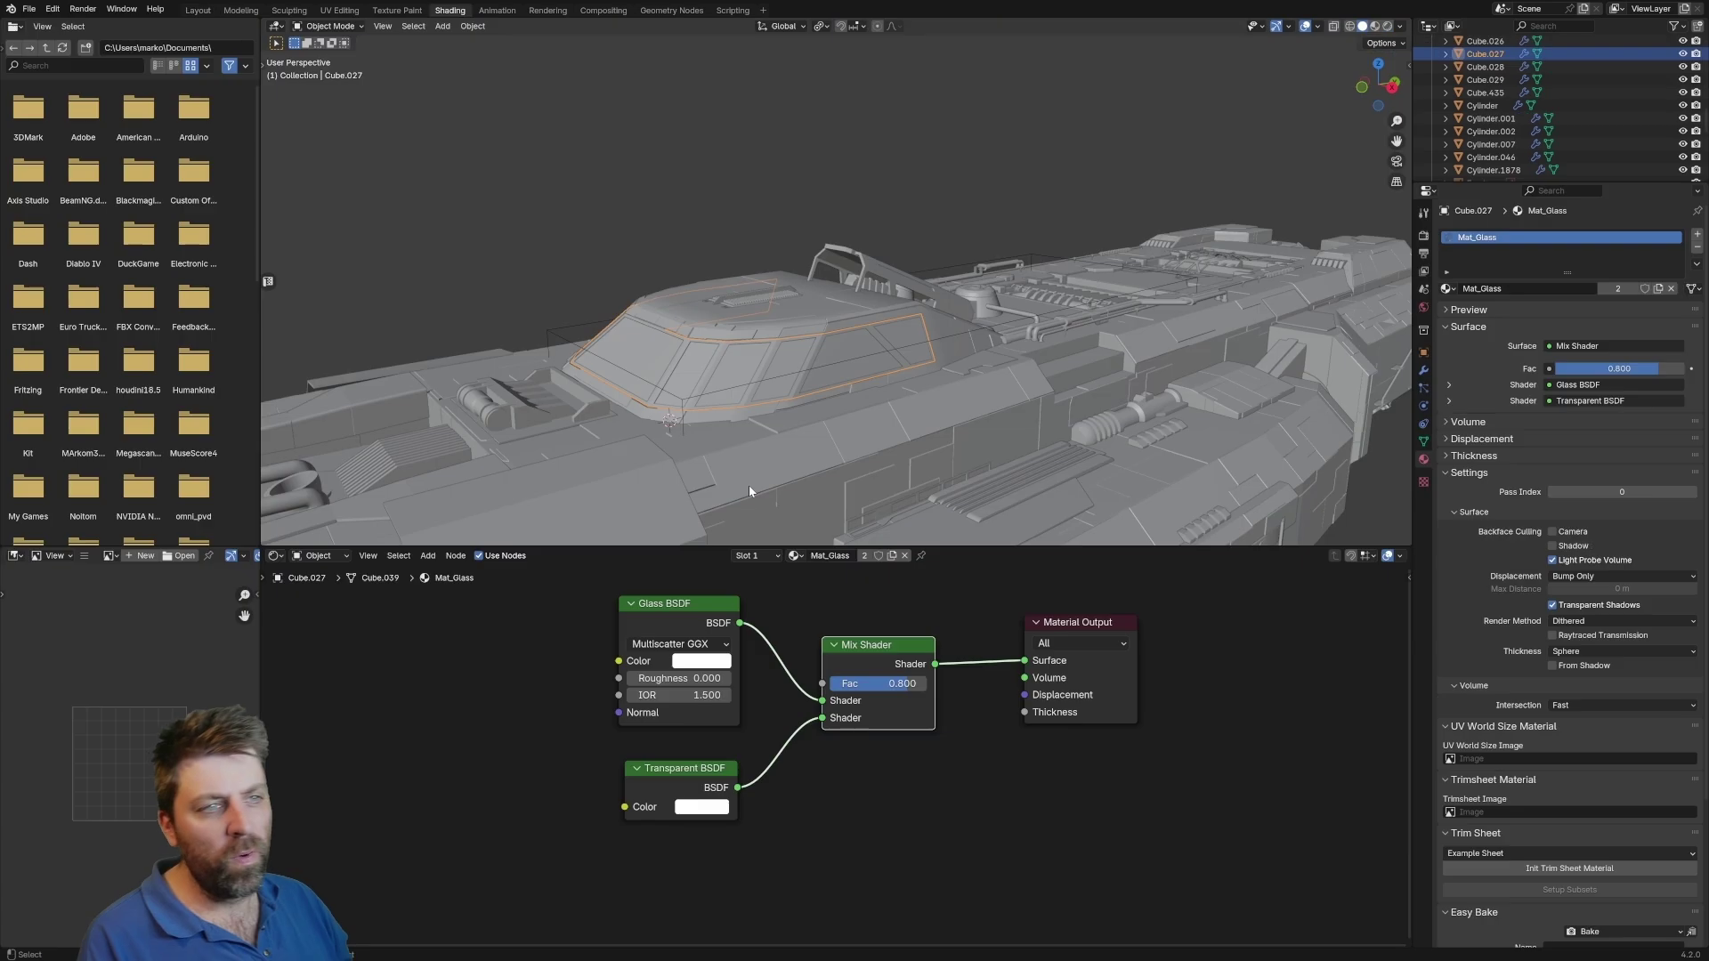
middle_click_drag(776, 461, 835, 409, "shift")
scroll(836, 409, "up", 2)
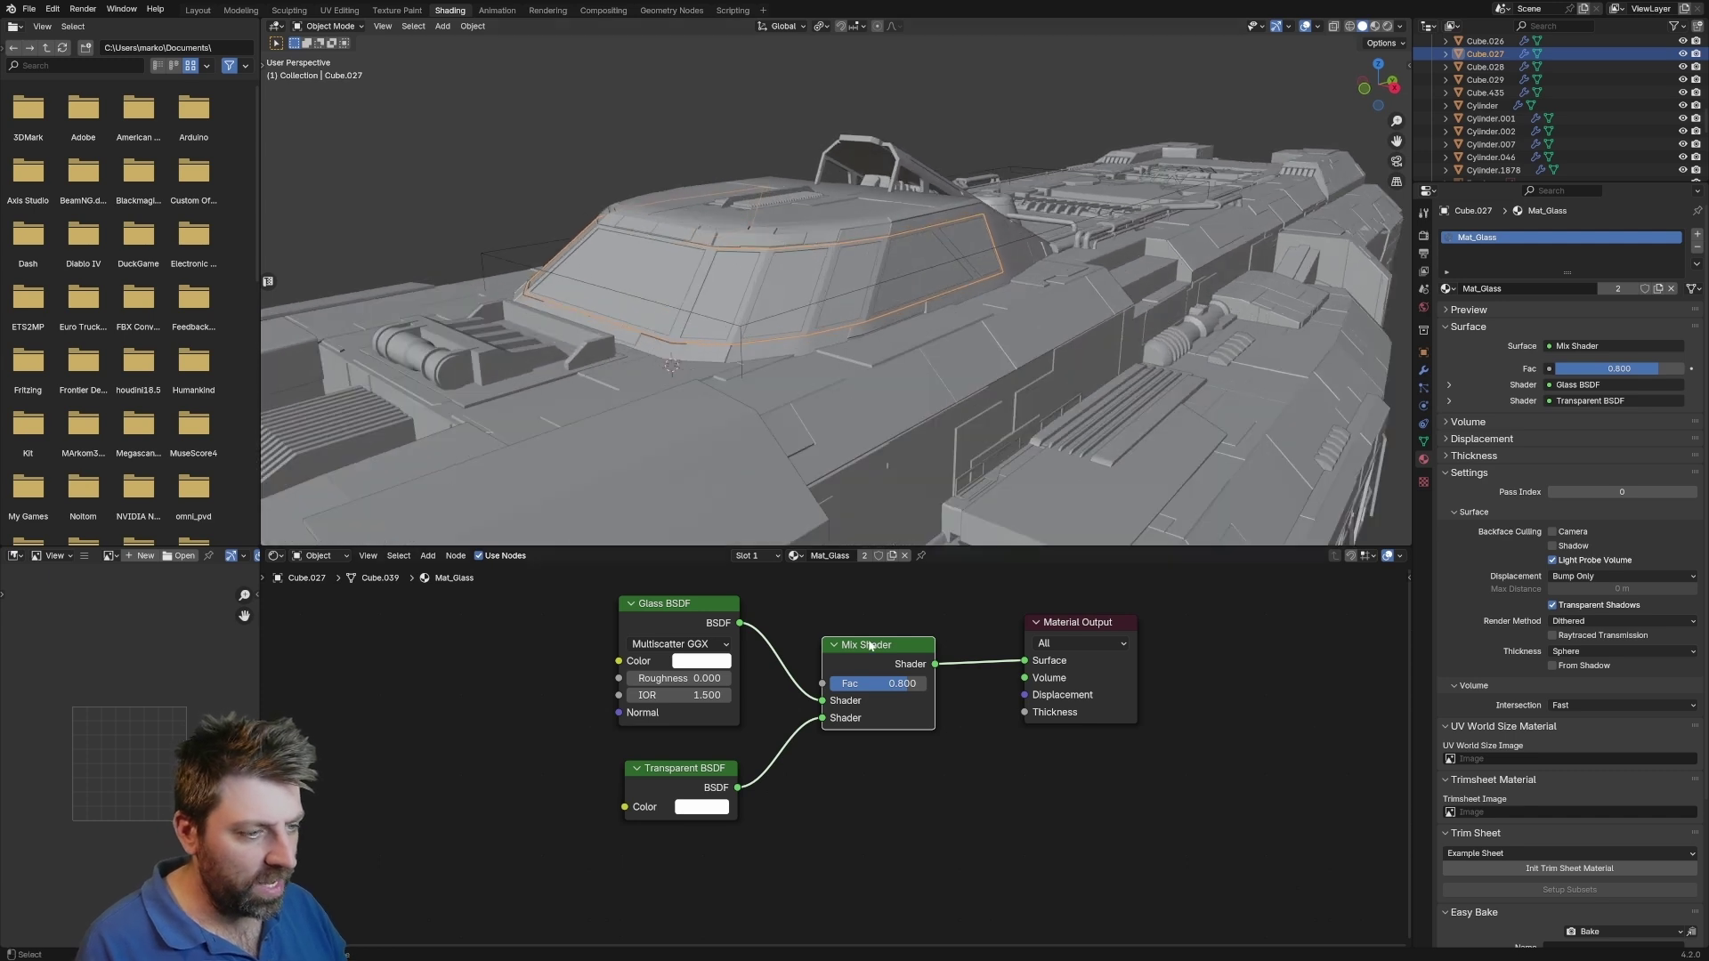
middle_click_drag(864, 603, 854, 637)
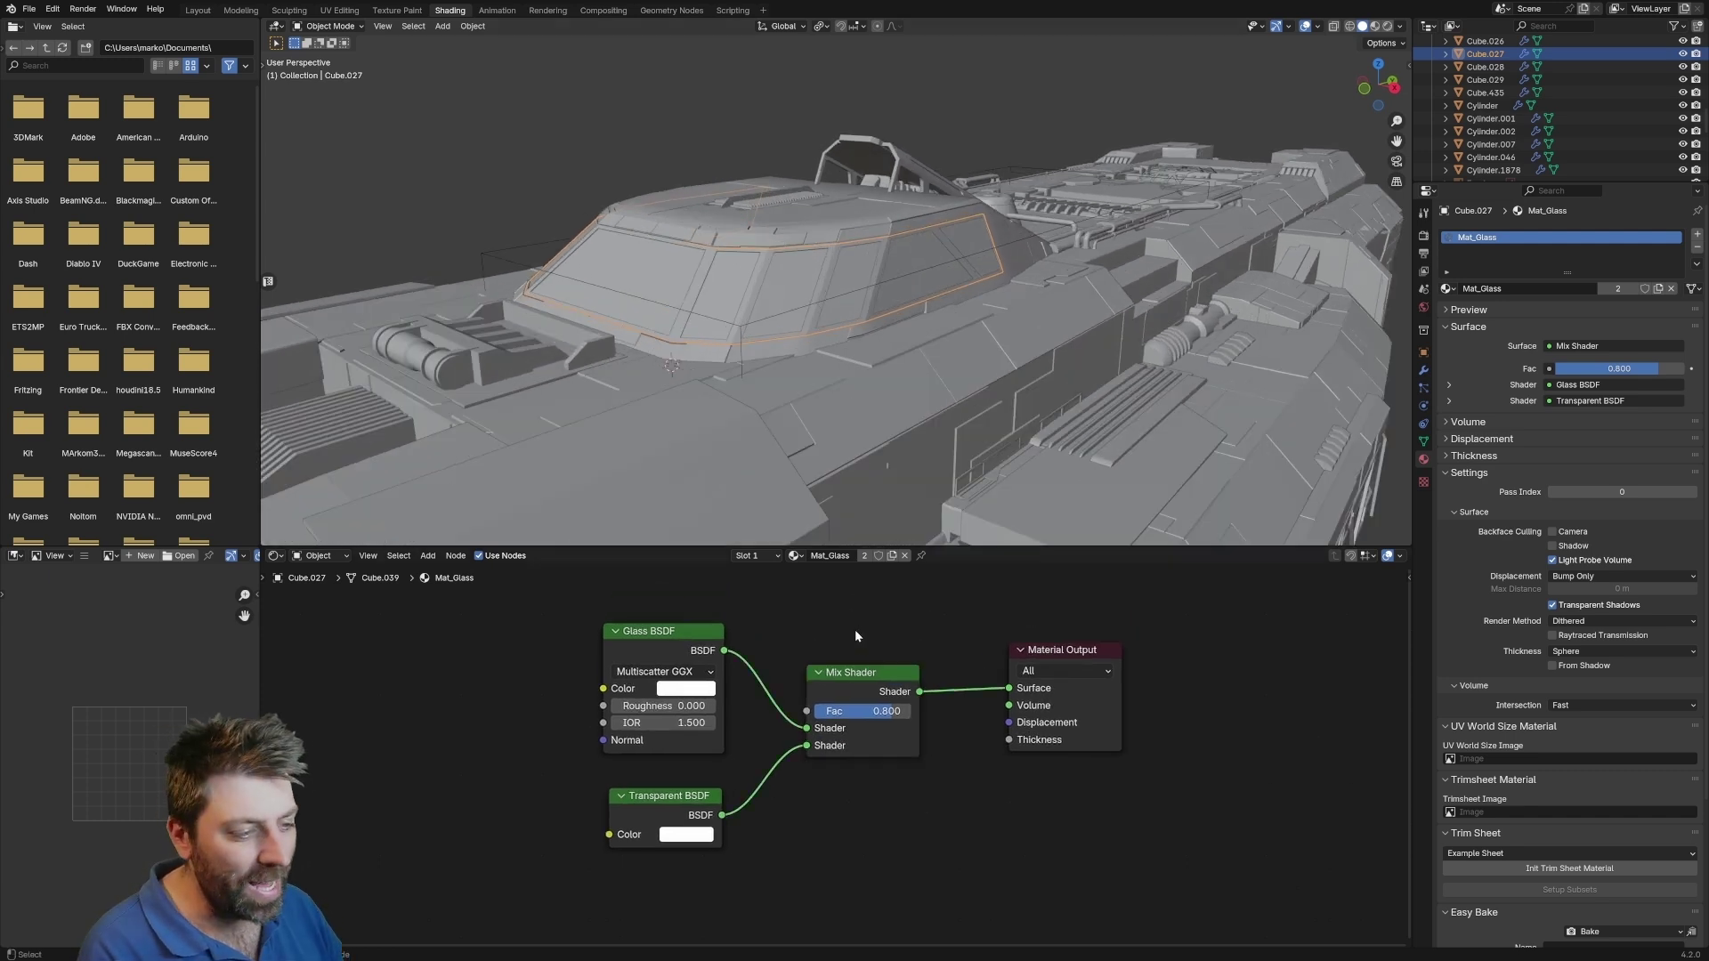
left_click(904, 555)
left_click(841, 555)
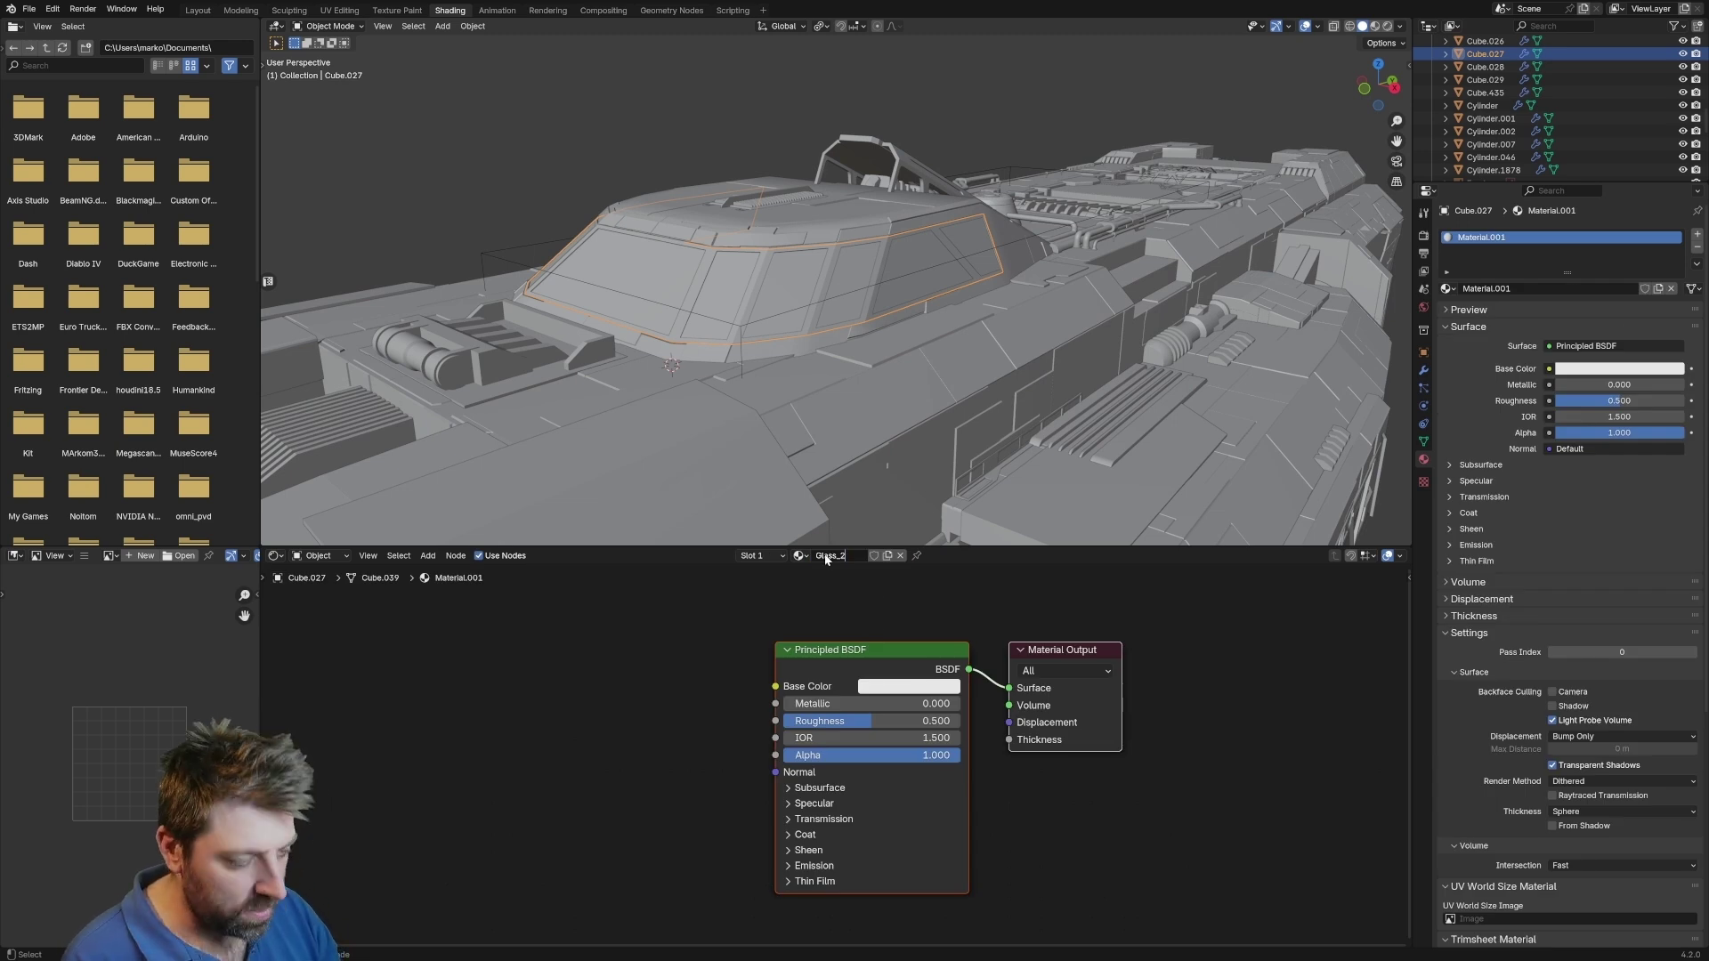
key("Return")
key("shift+a")
key("Escape")
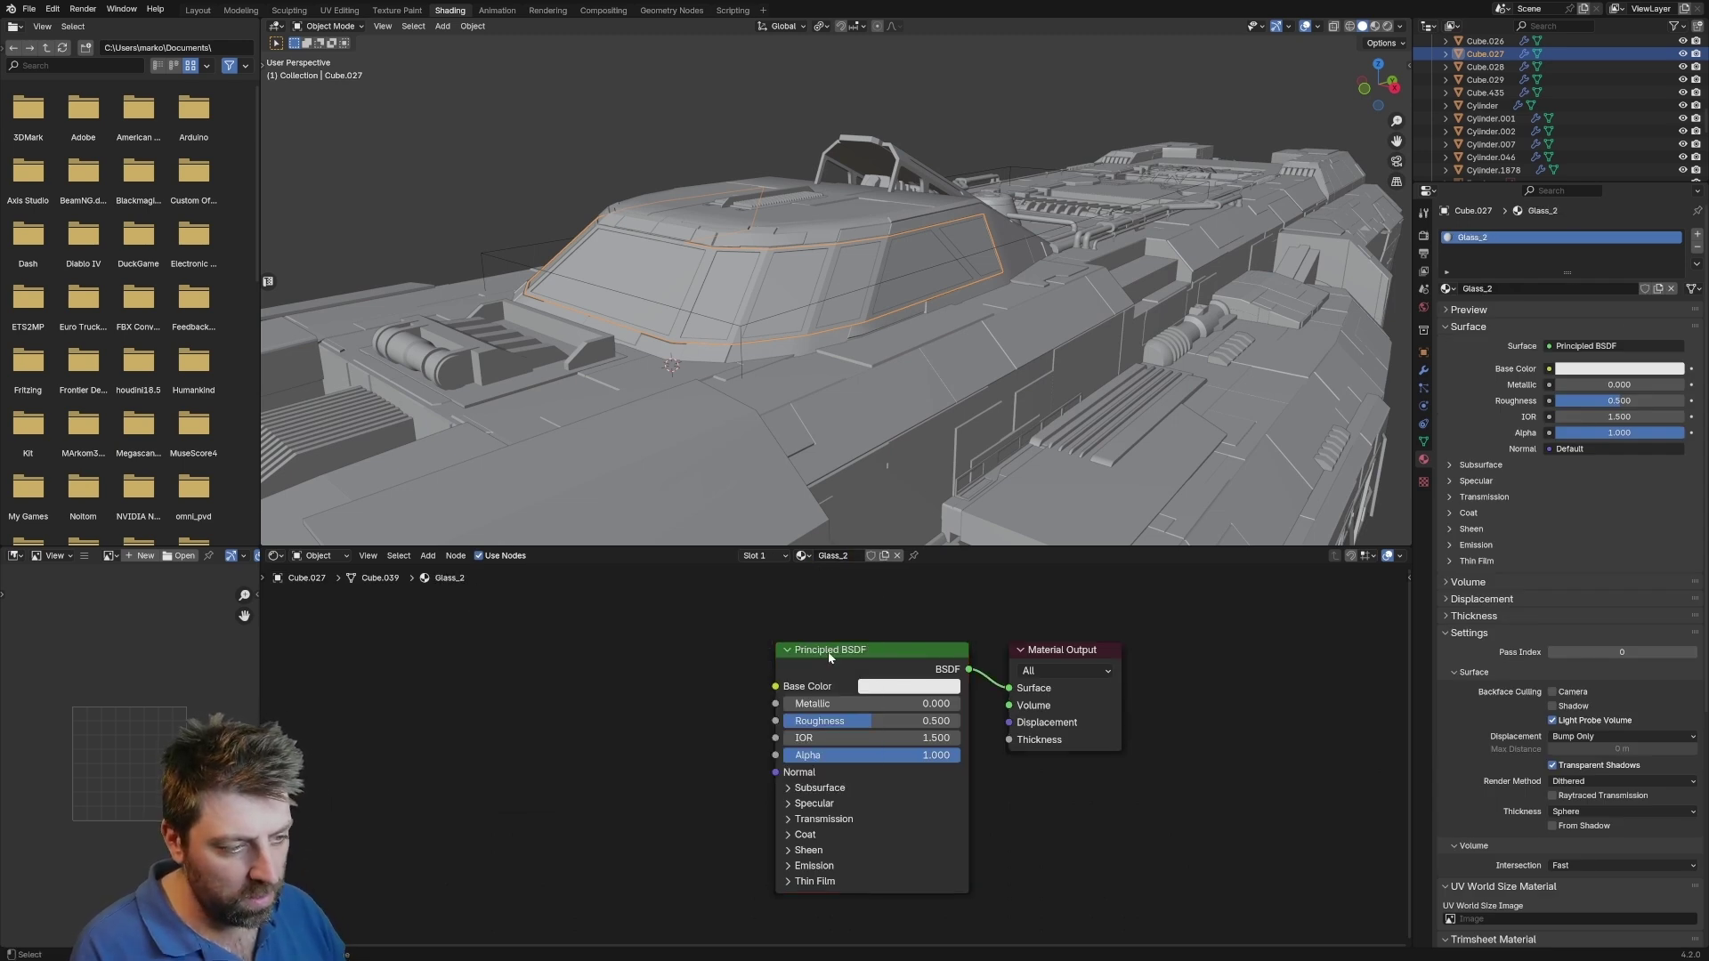
Add a mapped image texture setup to the Principled BSDF's base color and load GrungeWindow.png into it
key("ctrl+t")
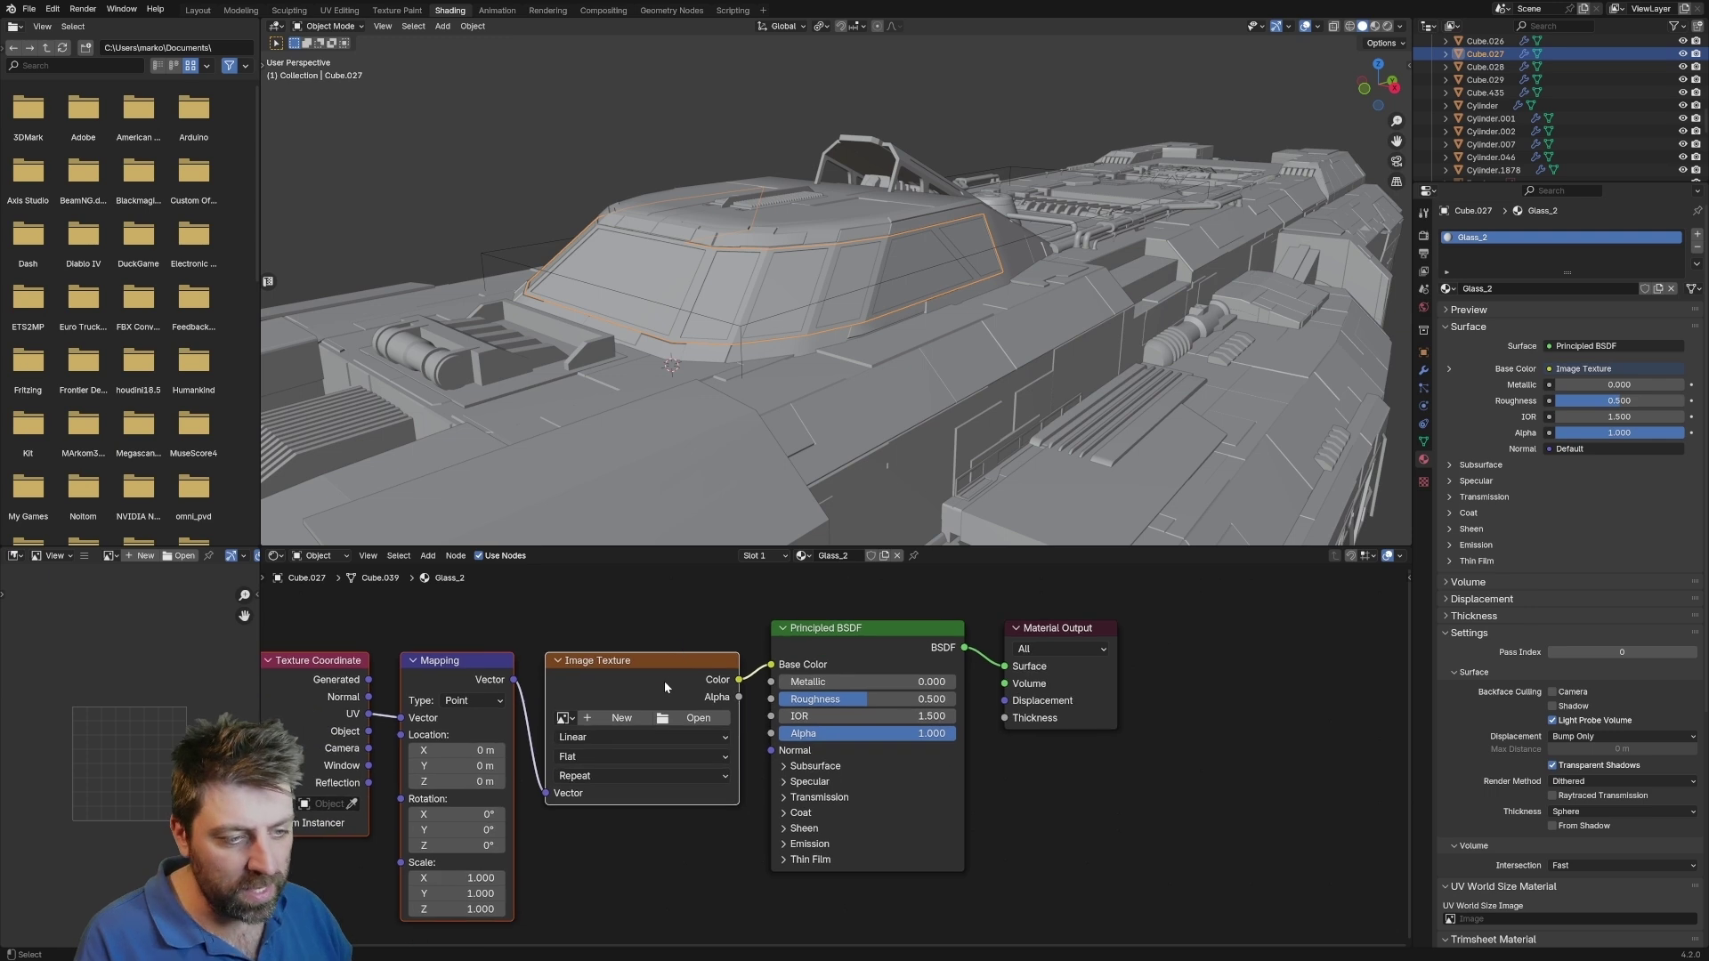
left_click(698, 717)
left_click(890, 357)
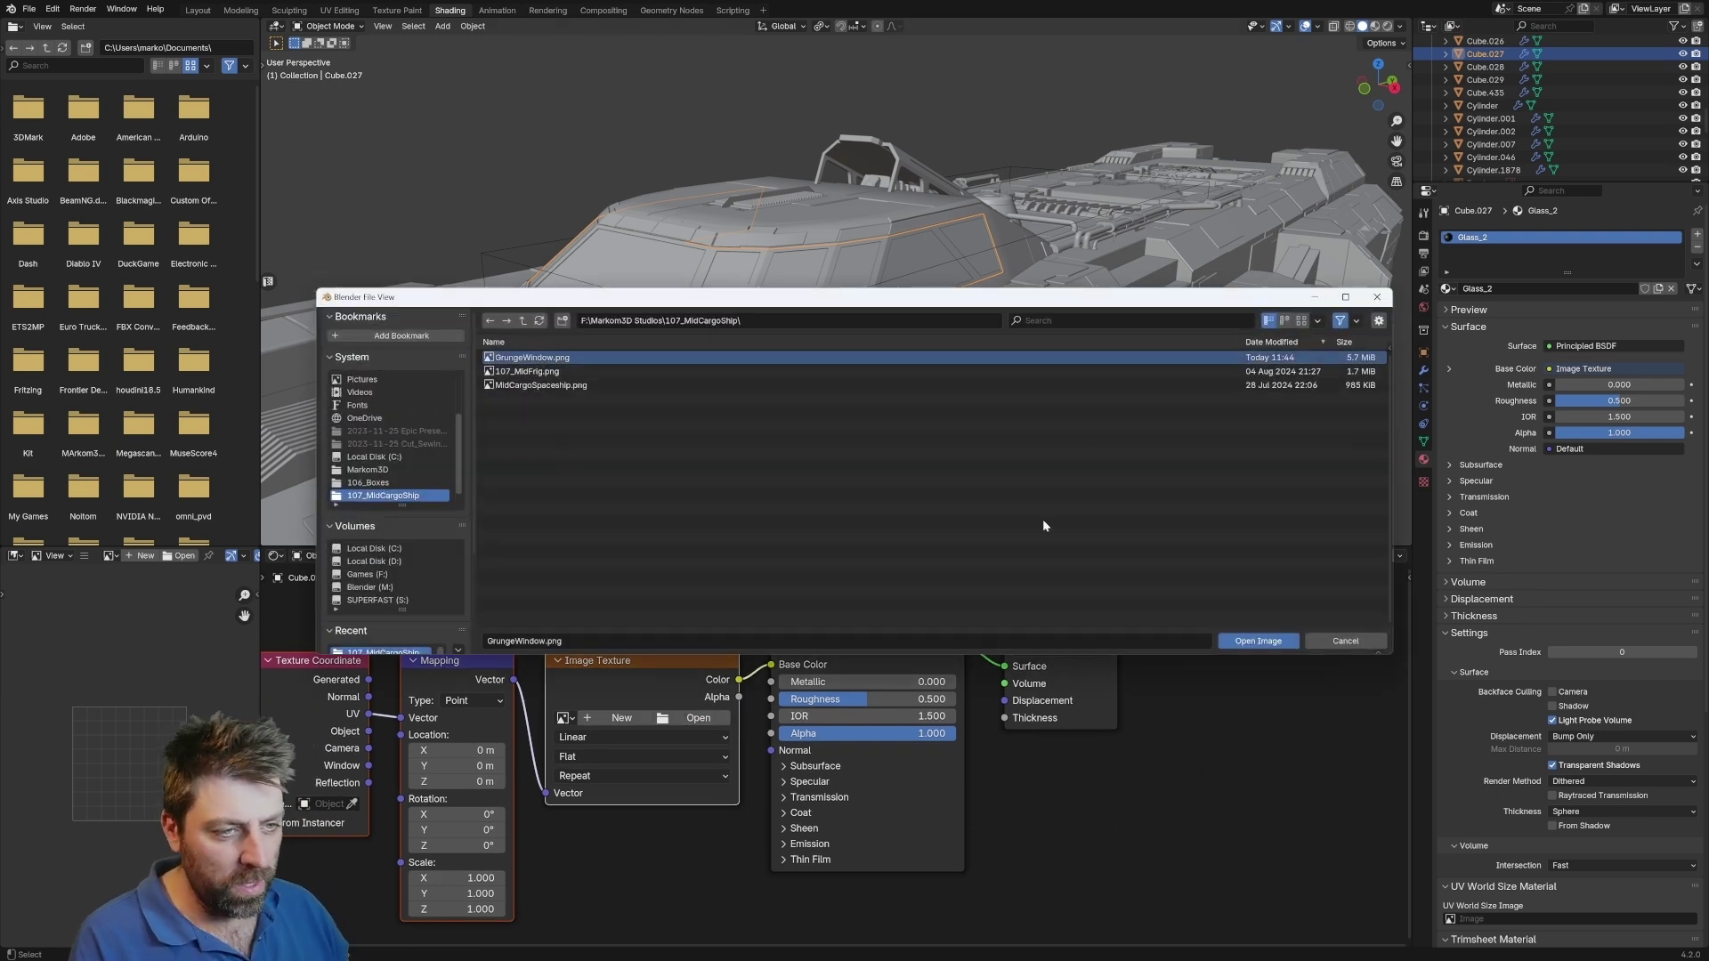
left_click(1258, 641)
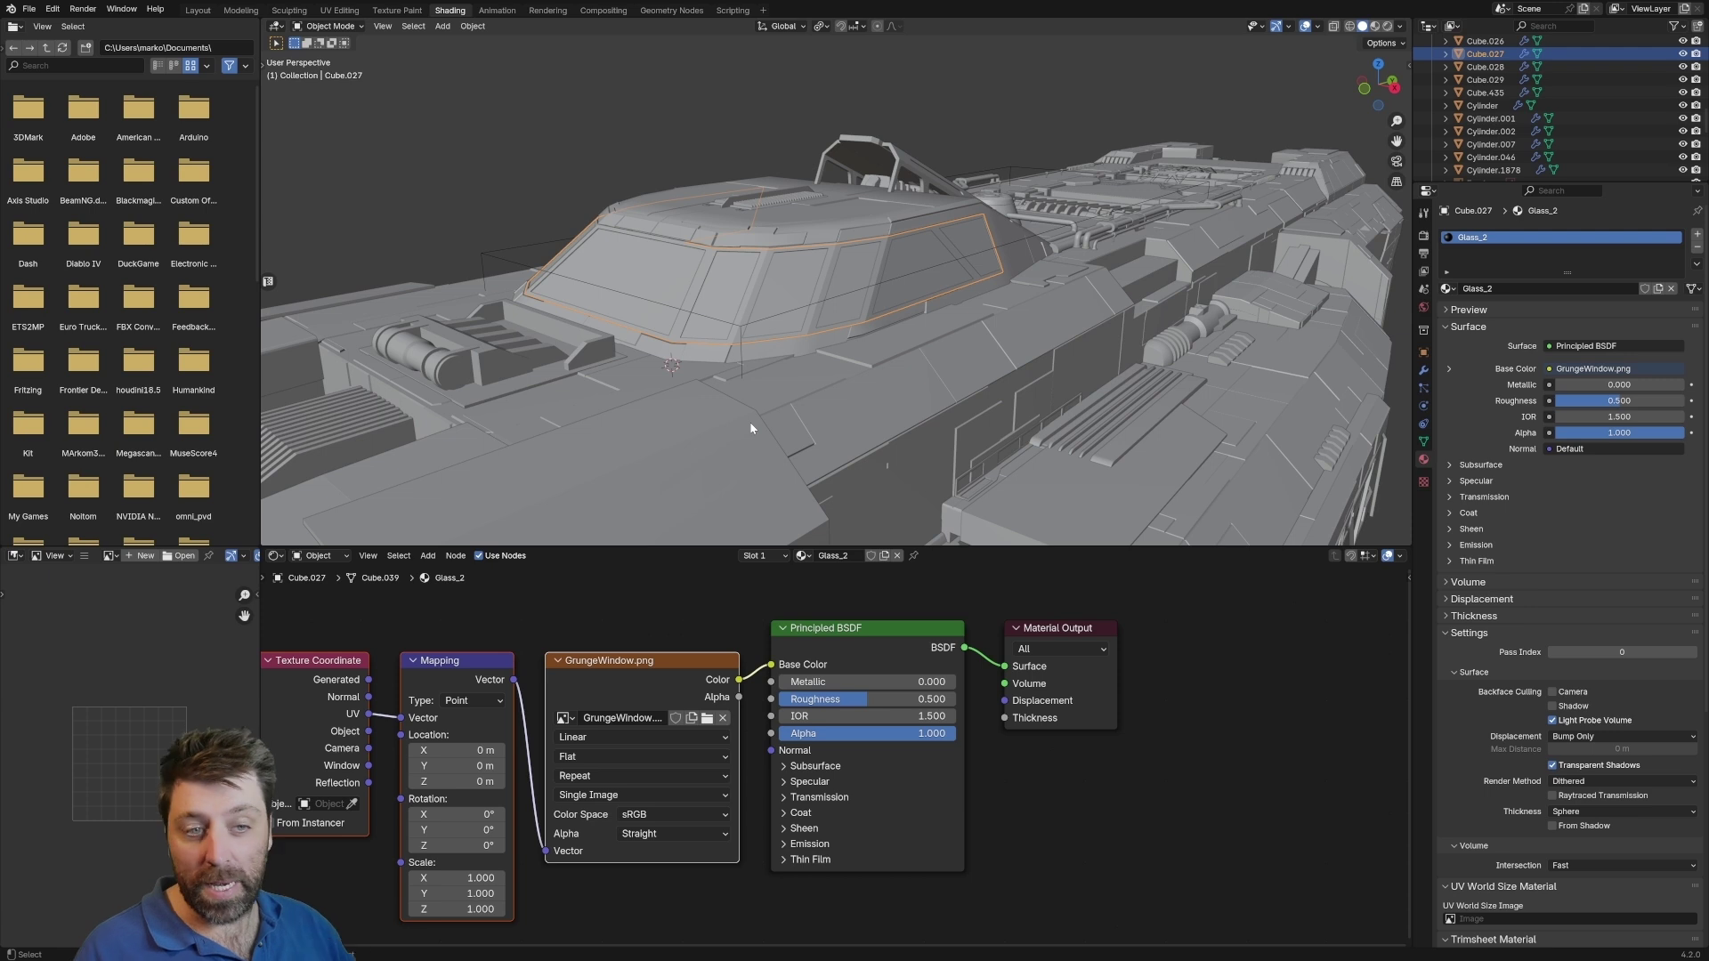
Go to the UV Editing workspace and apply the Mirror modifier on the cockpit window glass
middle_click_drag(750, 428, 837, 315)
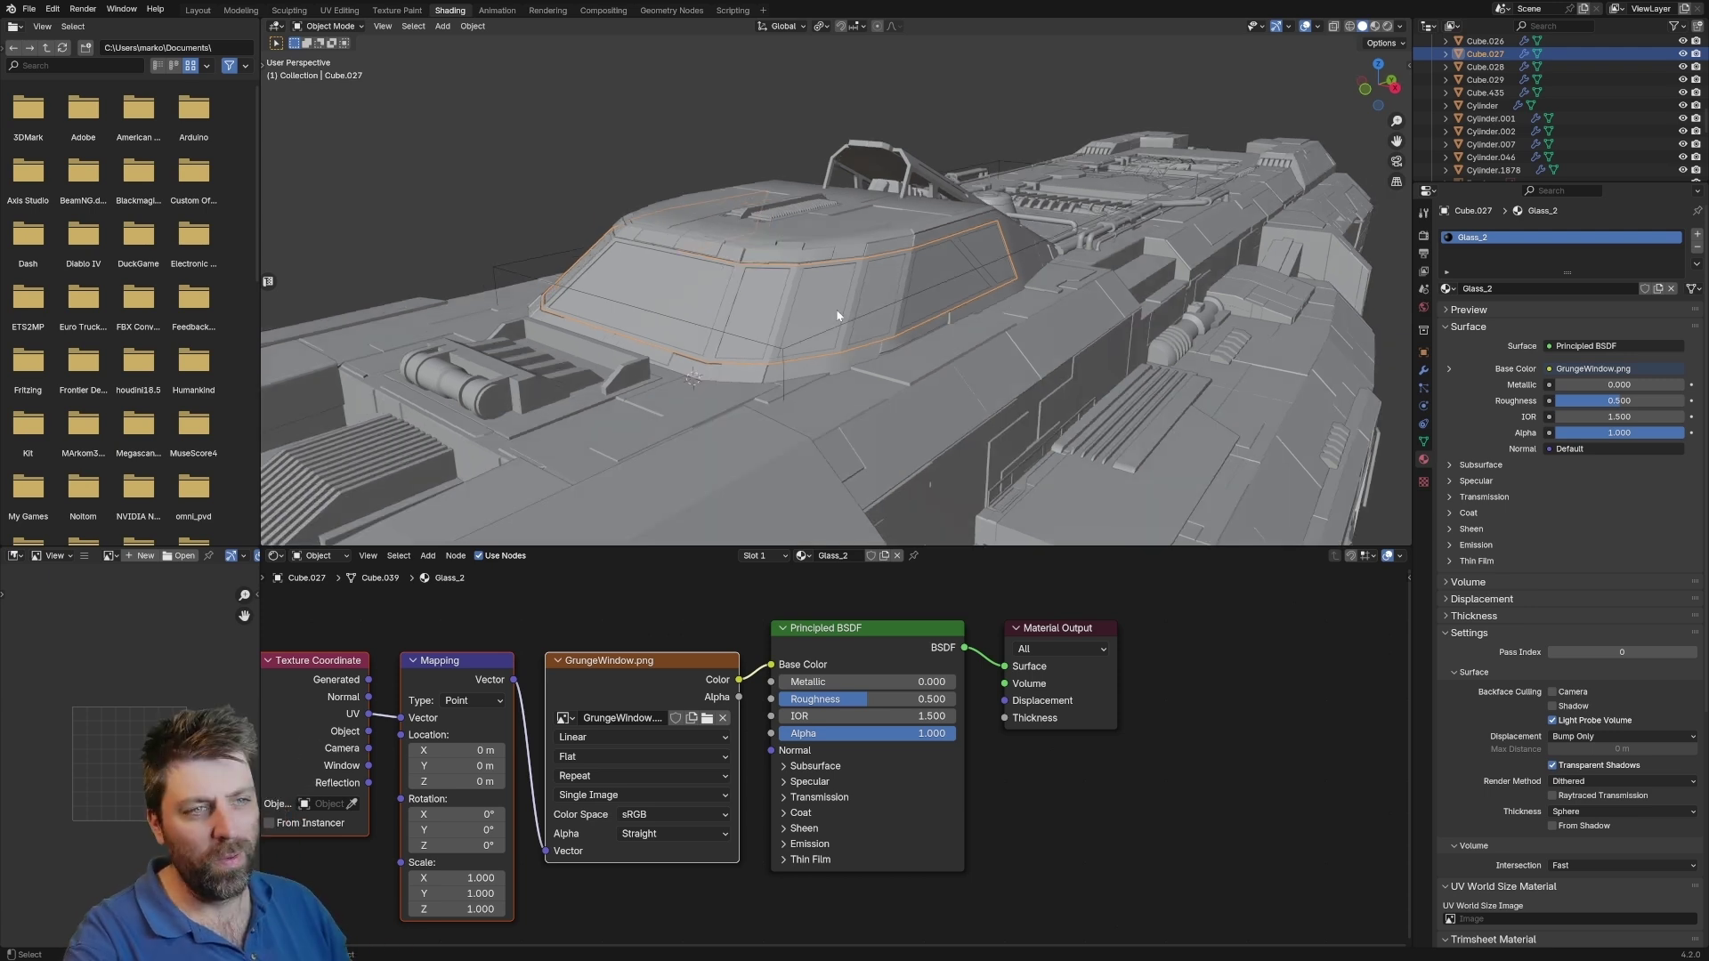
left_click(341, 10)
middle_click_drag(837, 499, 959, 479)
scroll(960, 479, "up", 2)
key("a")
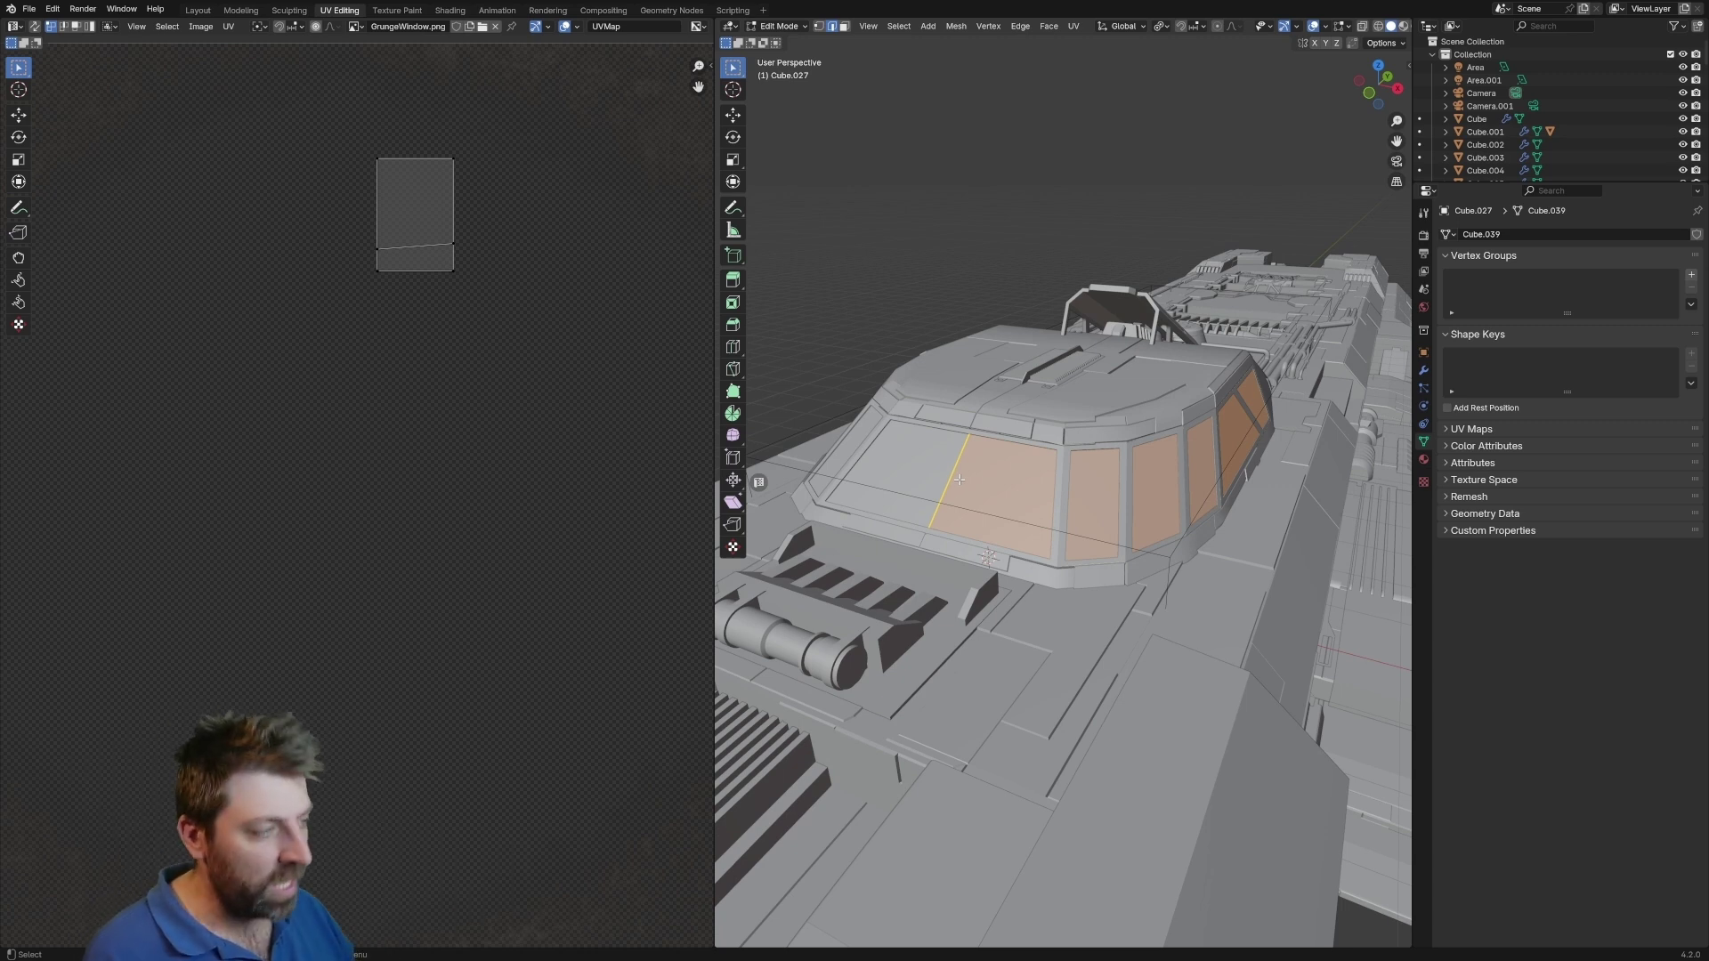
key("Tab")
left_click(1423, 370)
key("ctrl+a")
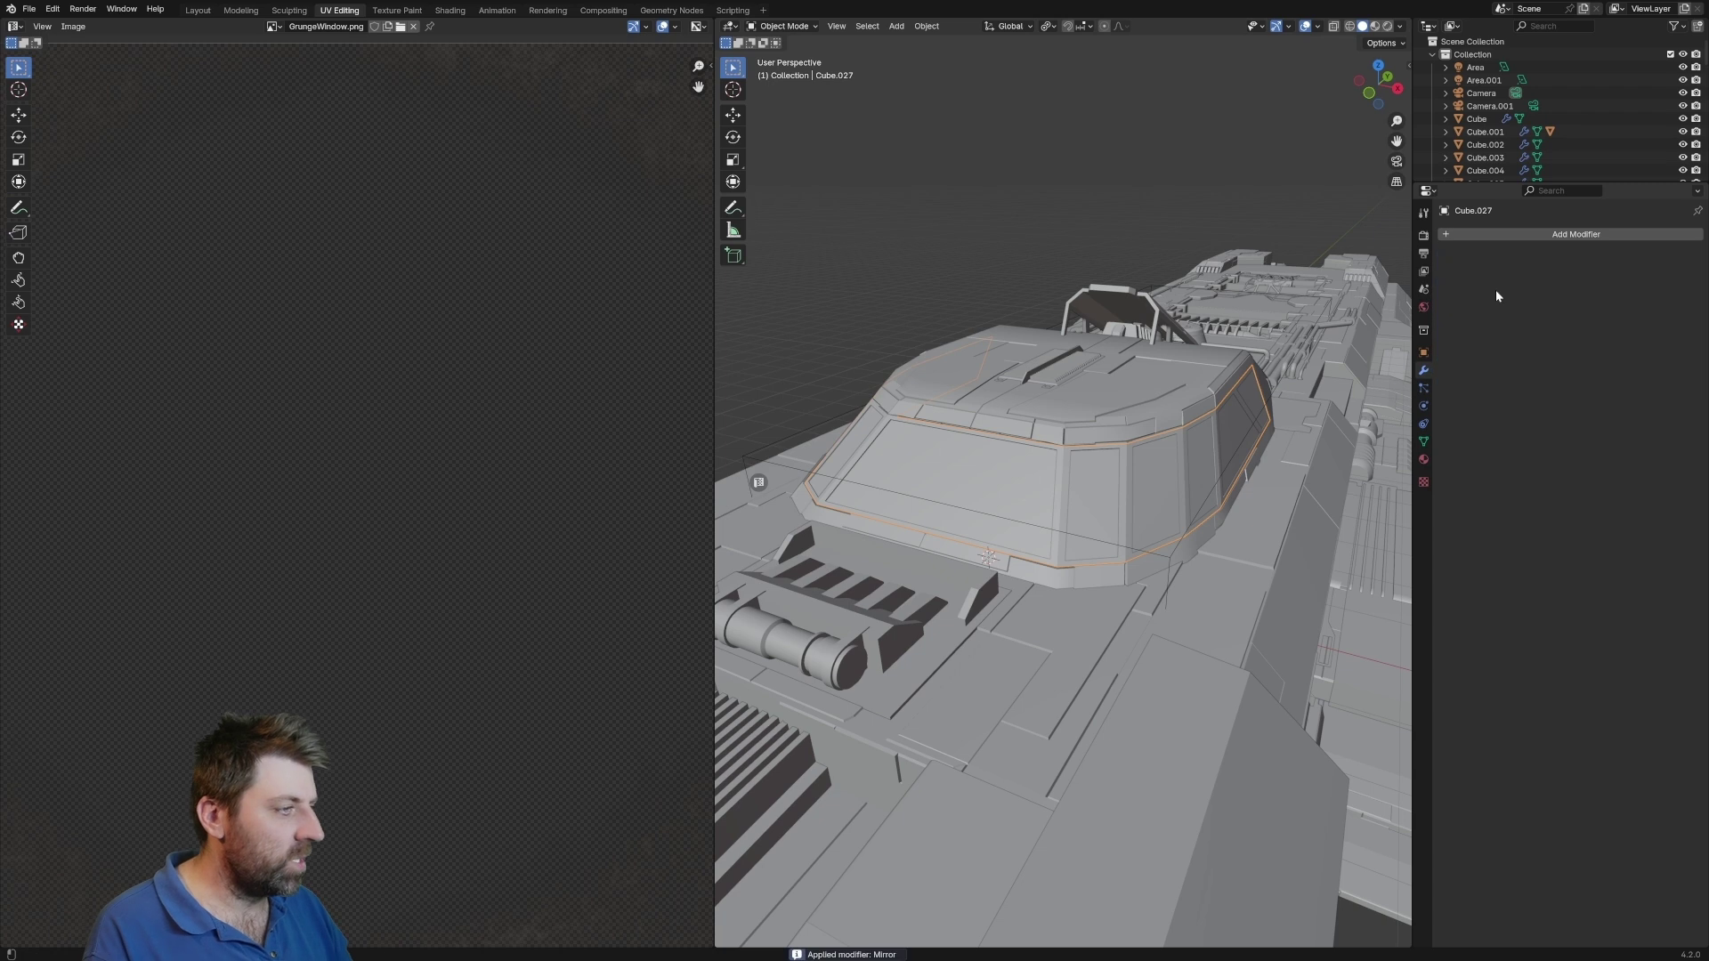
Unwrap all faces of the cockpit glass, including the mirrored half, and clear the selection in the UV layout
key("Tab")
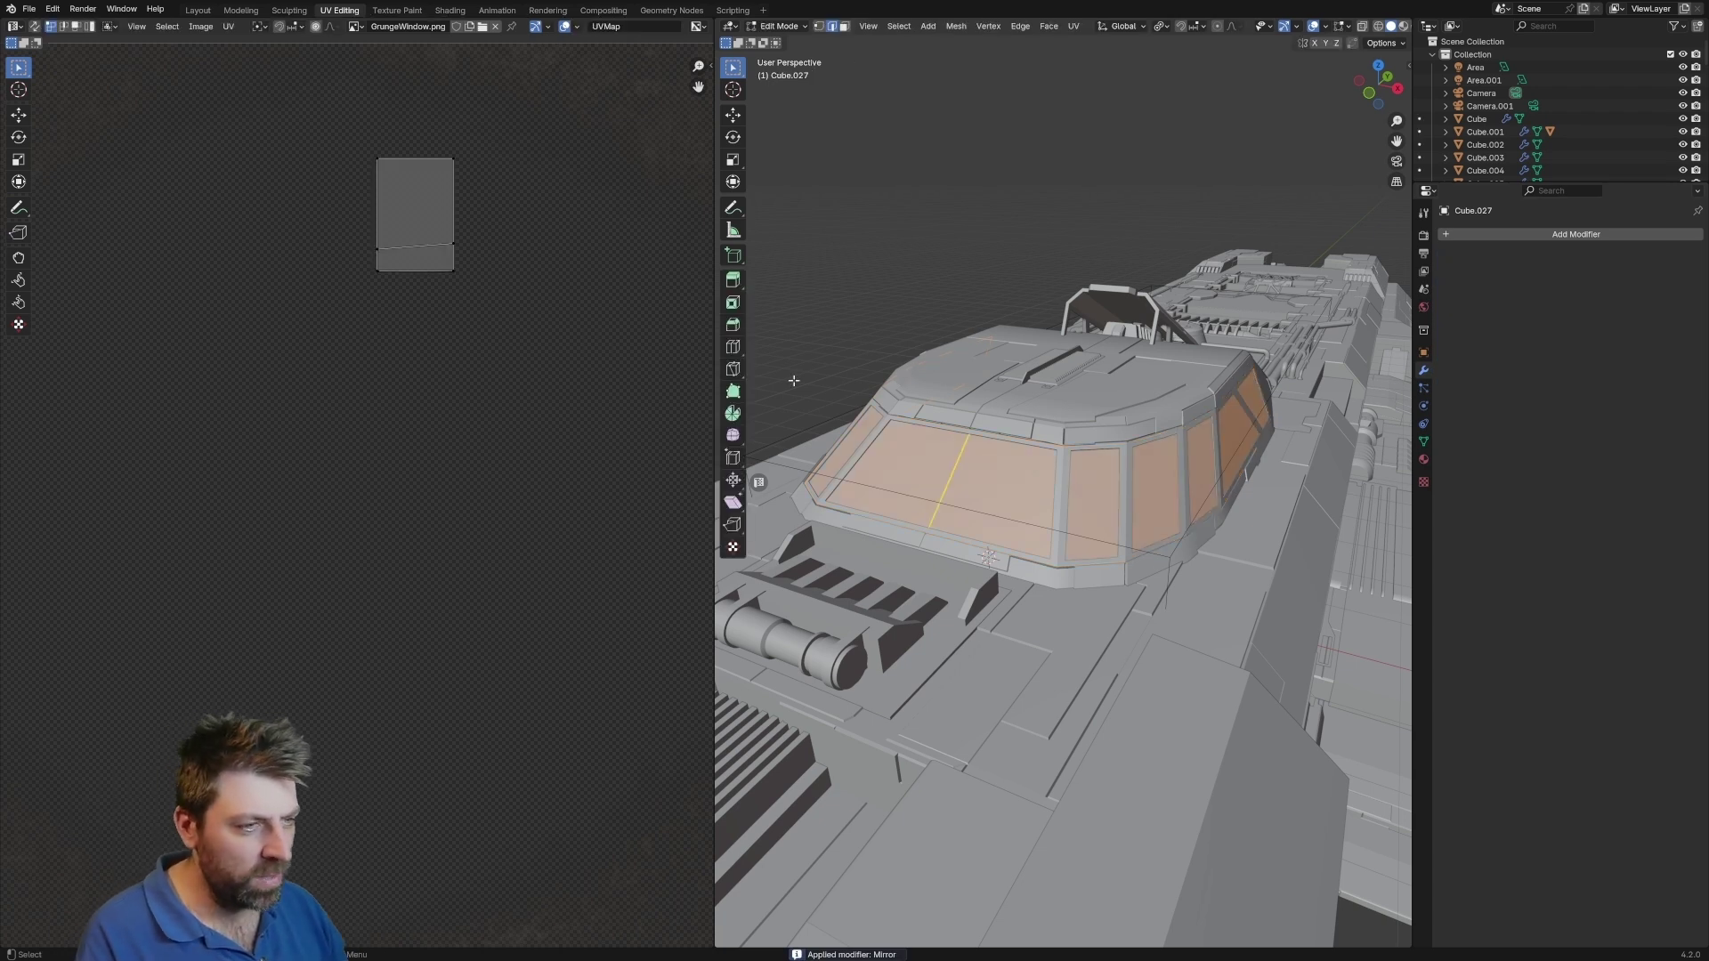
key("Home")
scroll(463, 328, "up", 1)
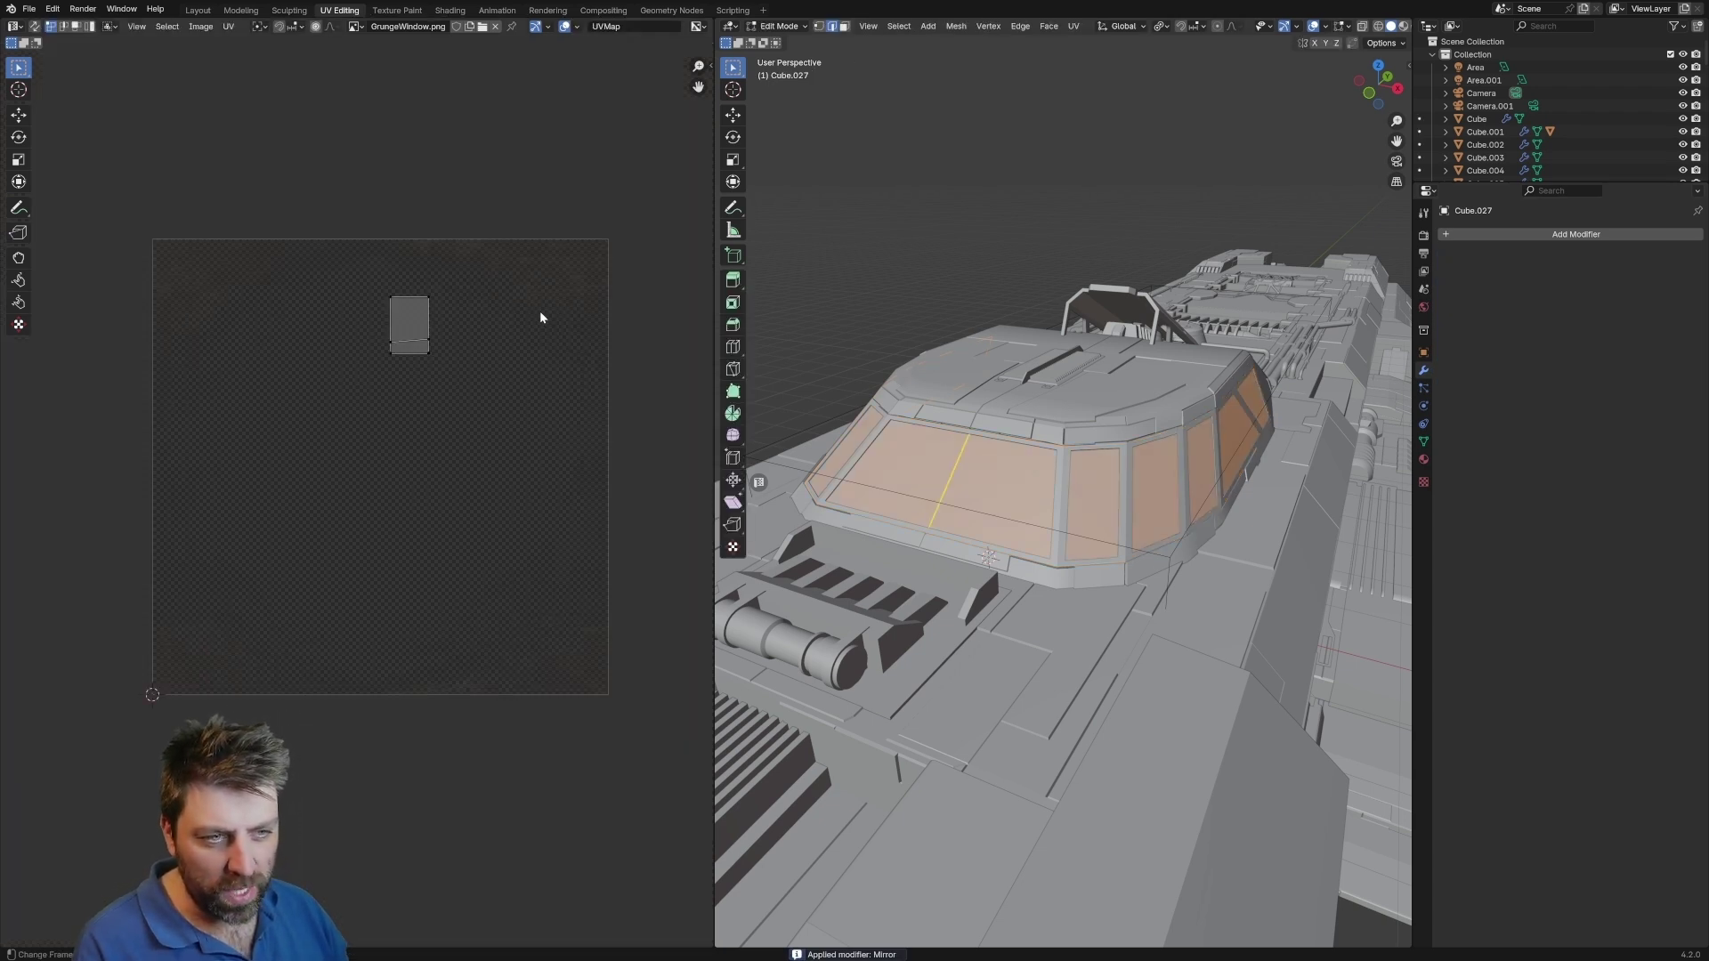
scroll(532, 287, "up", 2)
middle_click_drag(431, 363, 172, 615)
scroll(172, 615, "up", 1)
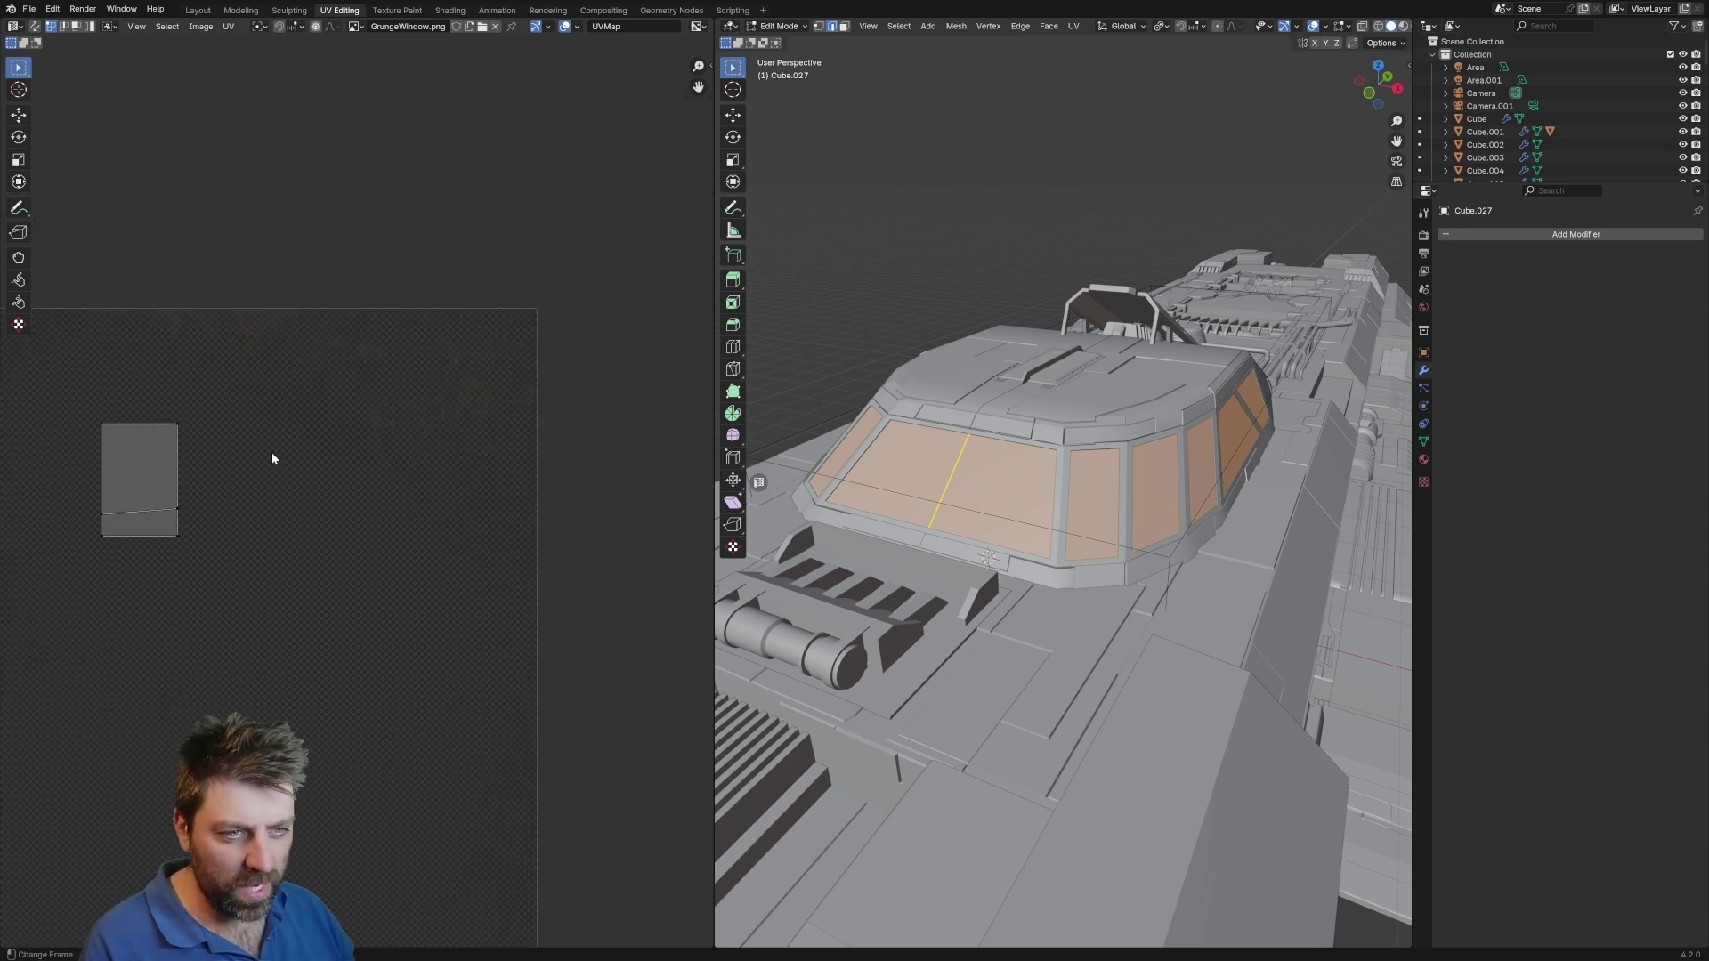
middle_click_drag(350, 471, 575, 312)
scroll(575, 312, "down", 3)
middle_click_drag(443, 460, 477, 414)
key("u")
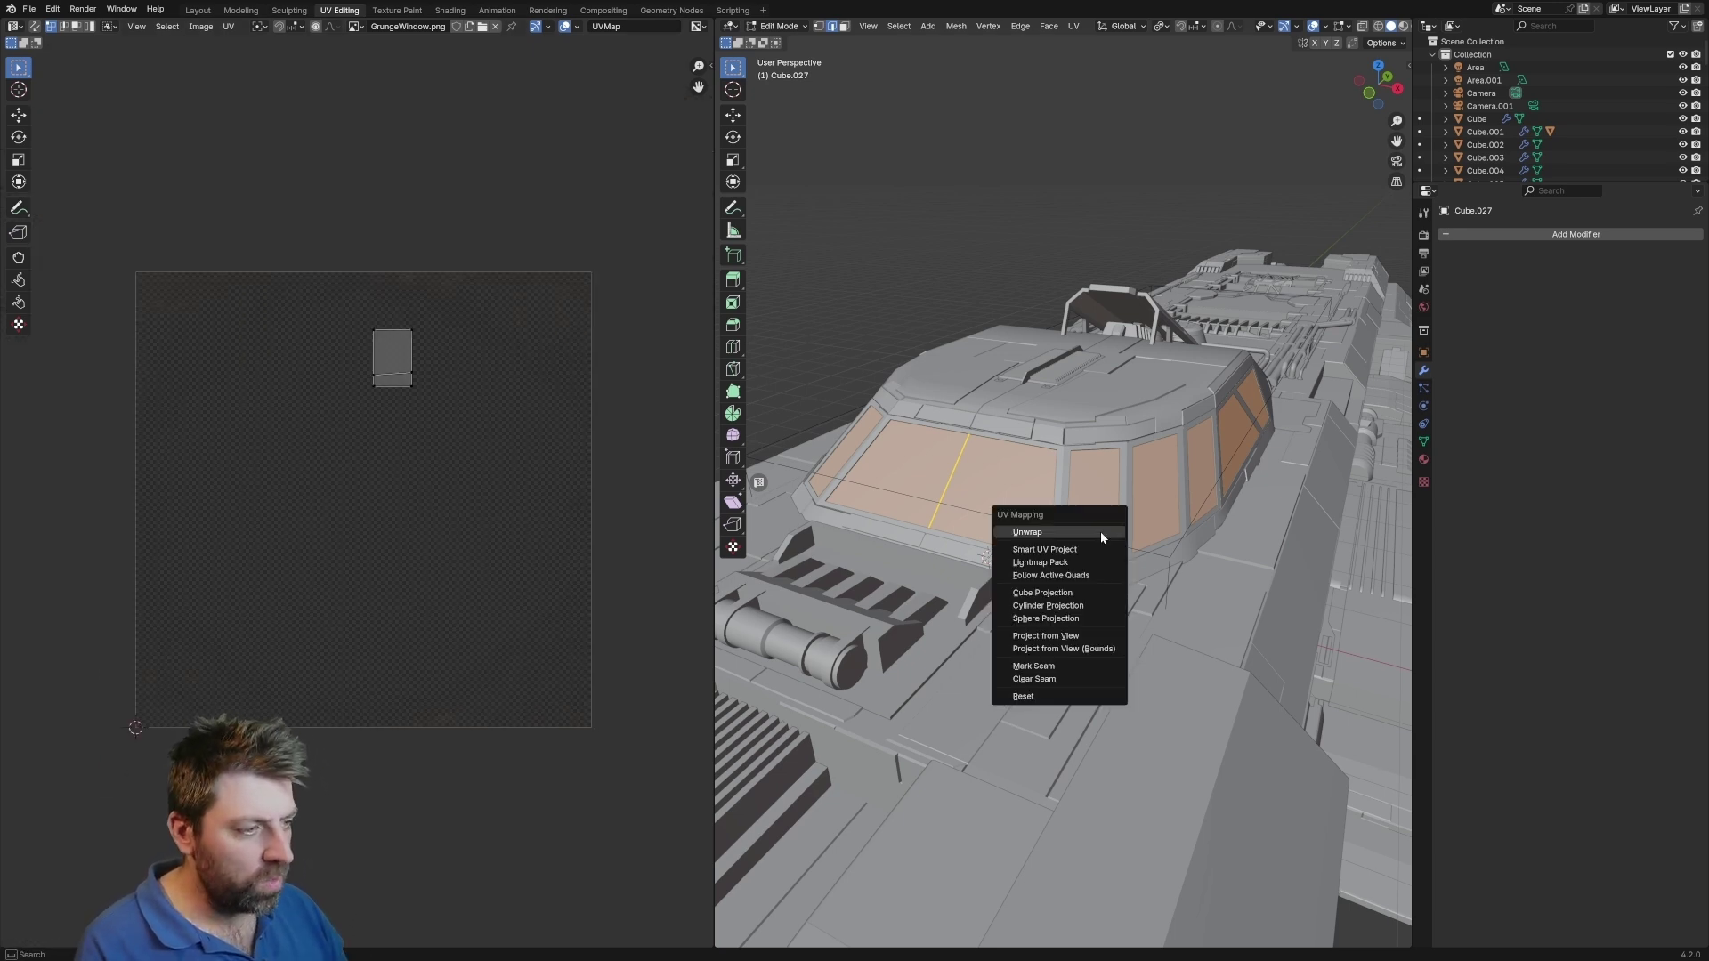
left_click(1100, 533)
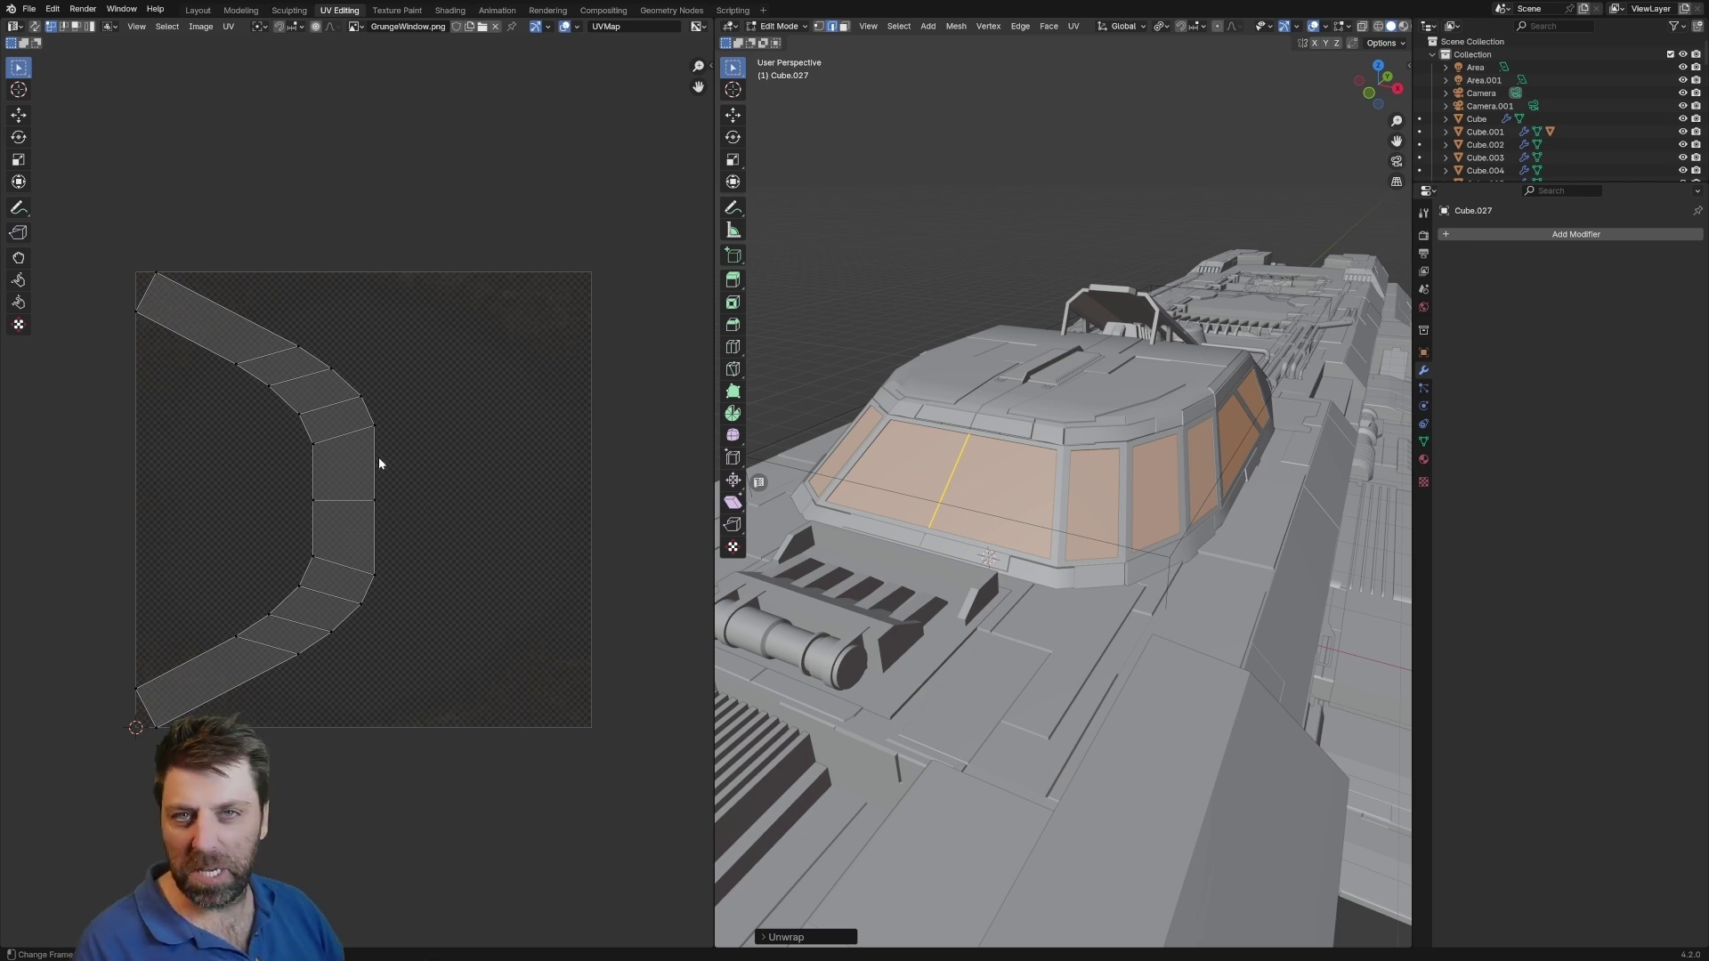
scroll(356, 511, "up", 2)
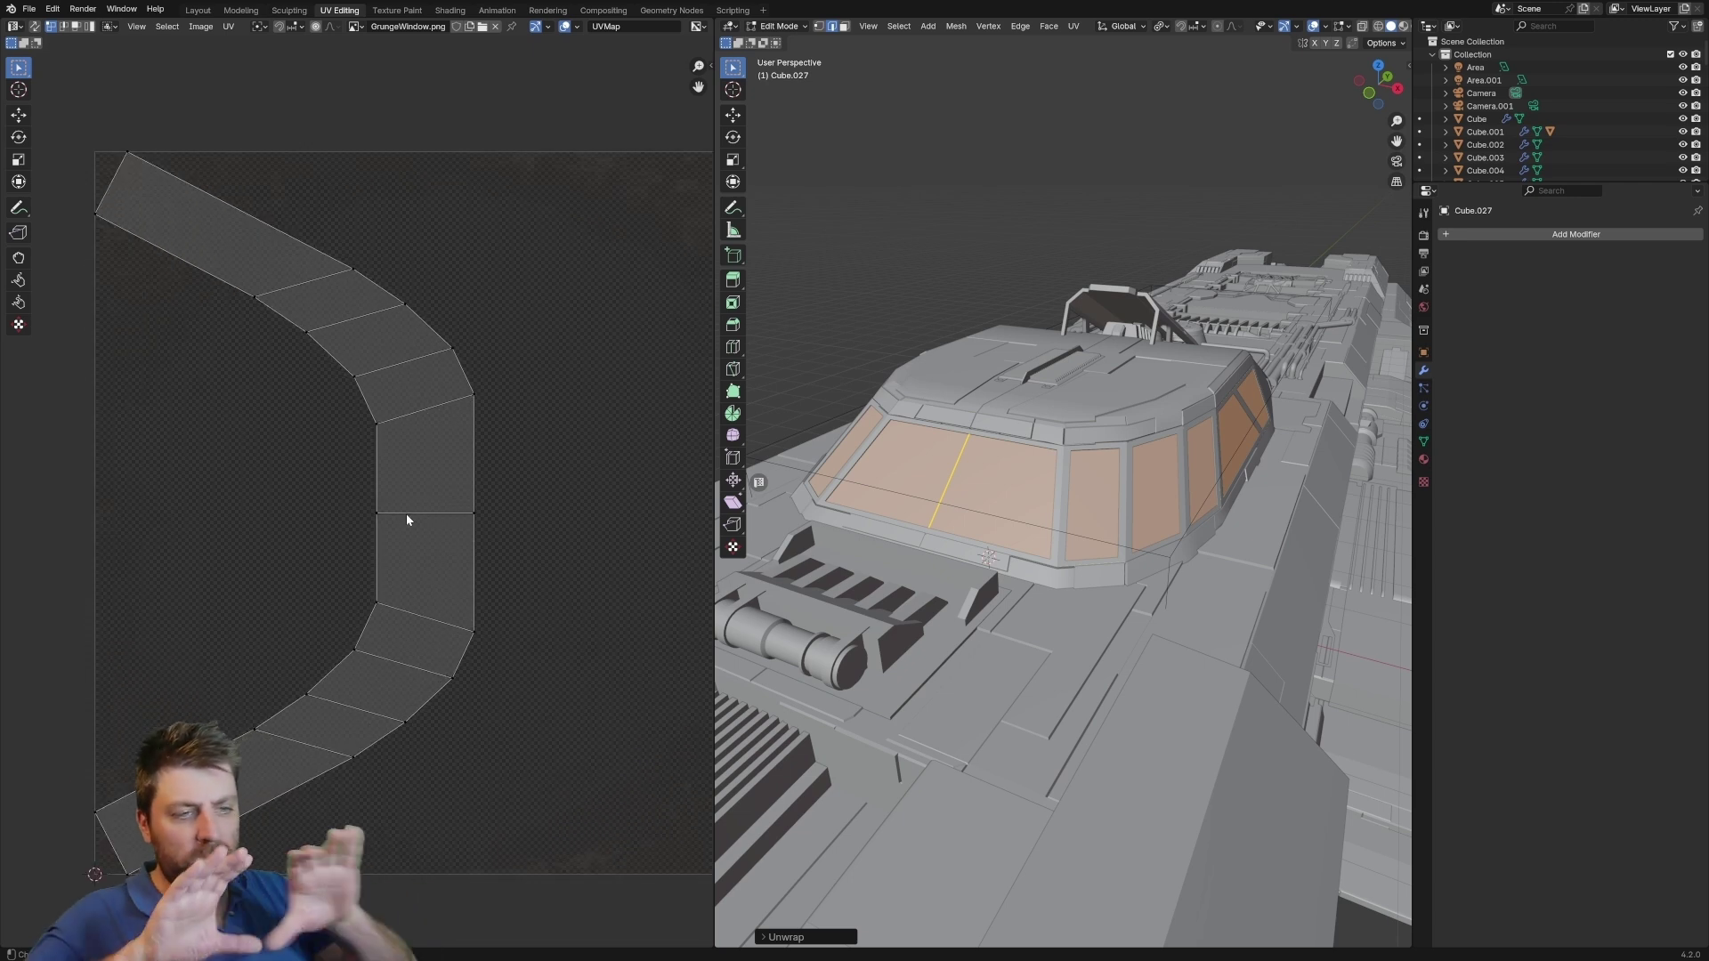
key("alt+a")
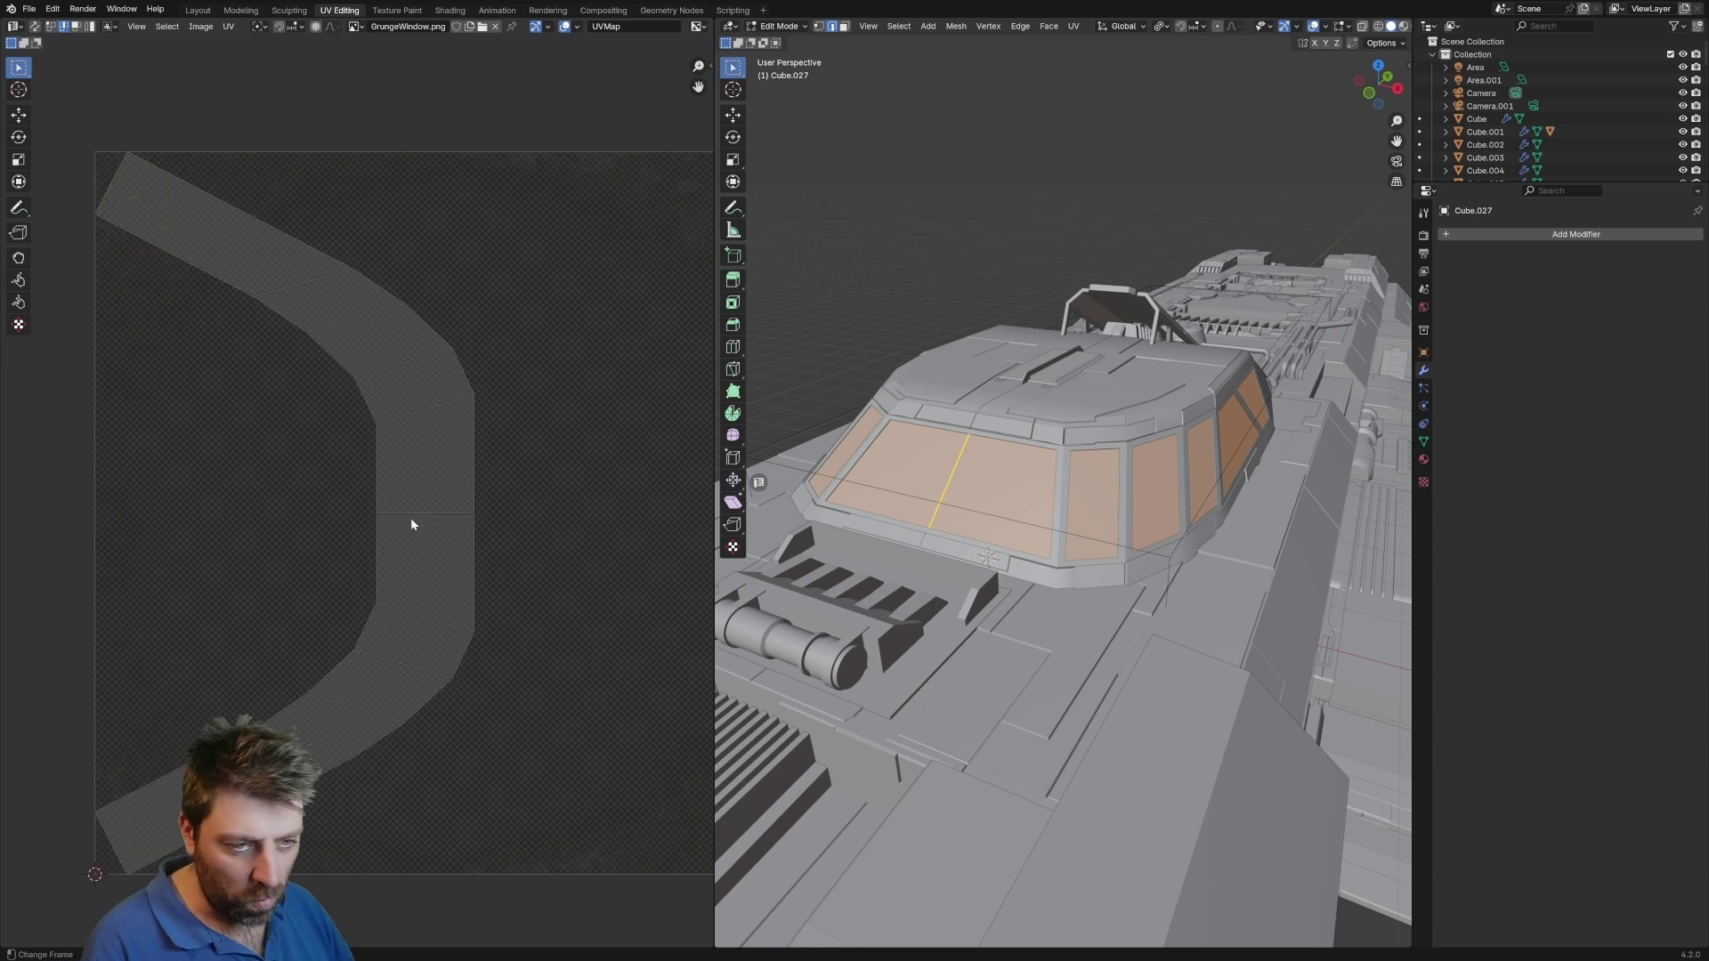
key("s")
key("0")
key("Return")
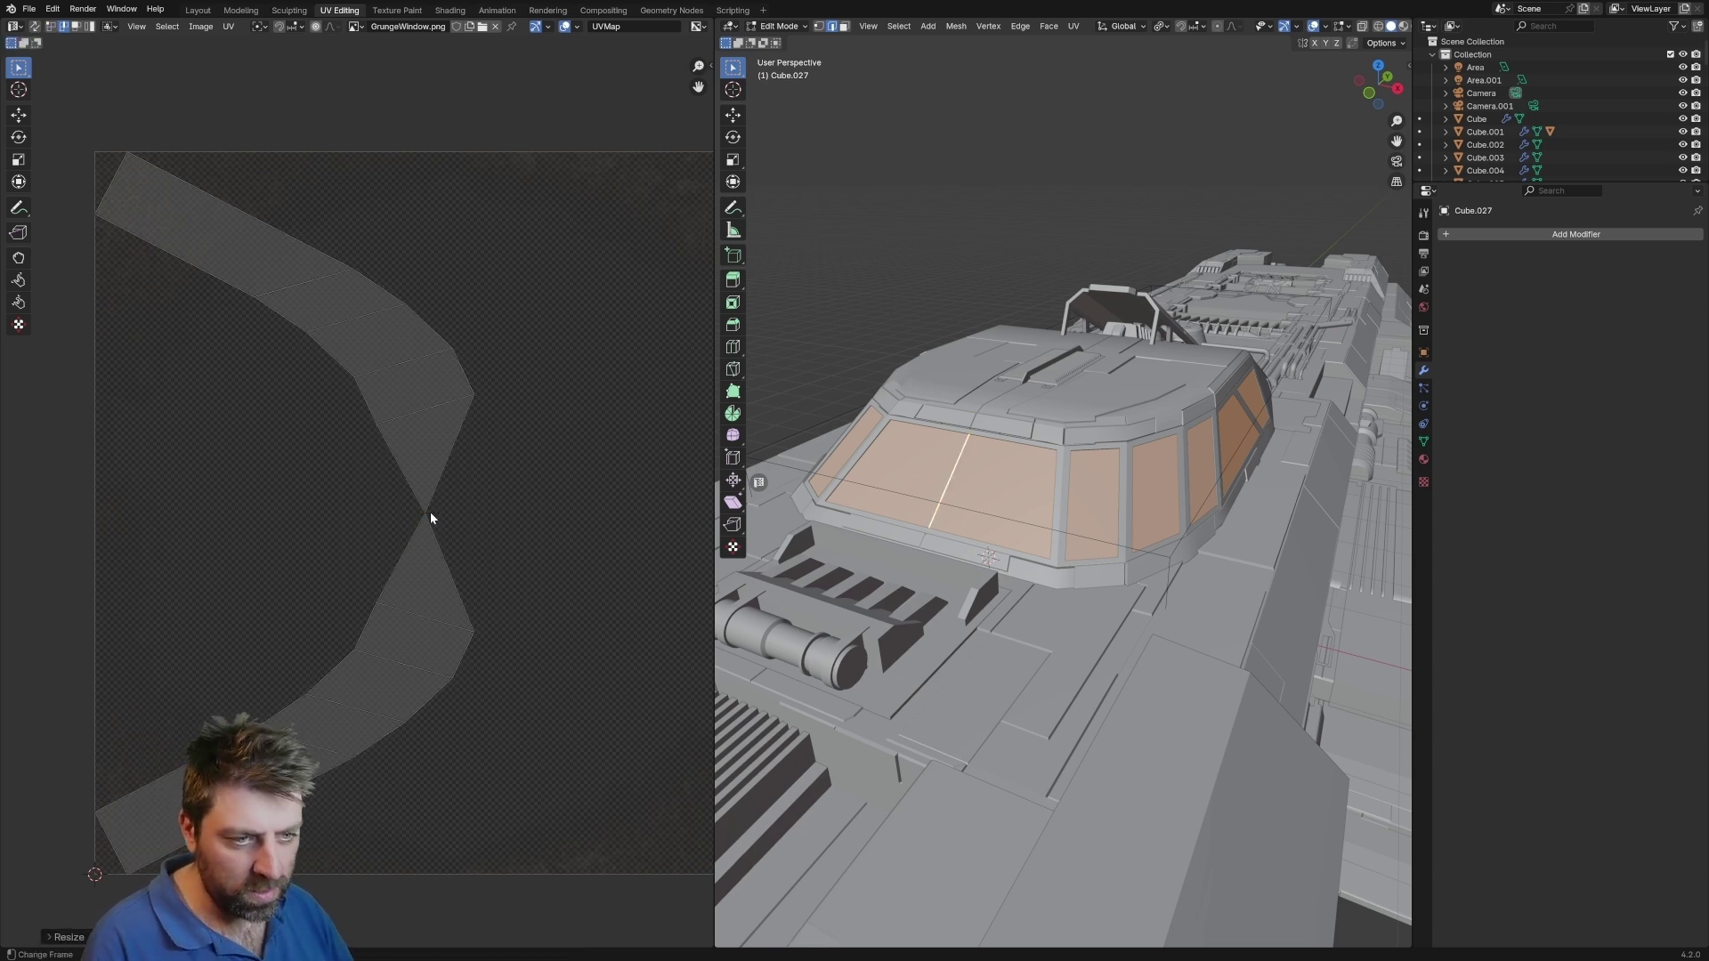
key("ctrl+z")
Square up the middle face of the UV strip by scaling its edges to 0 along the axis that flattens each one
key("s")
key("y")
key("0")
key("Return")
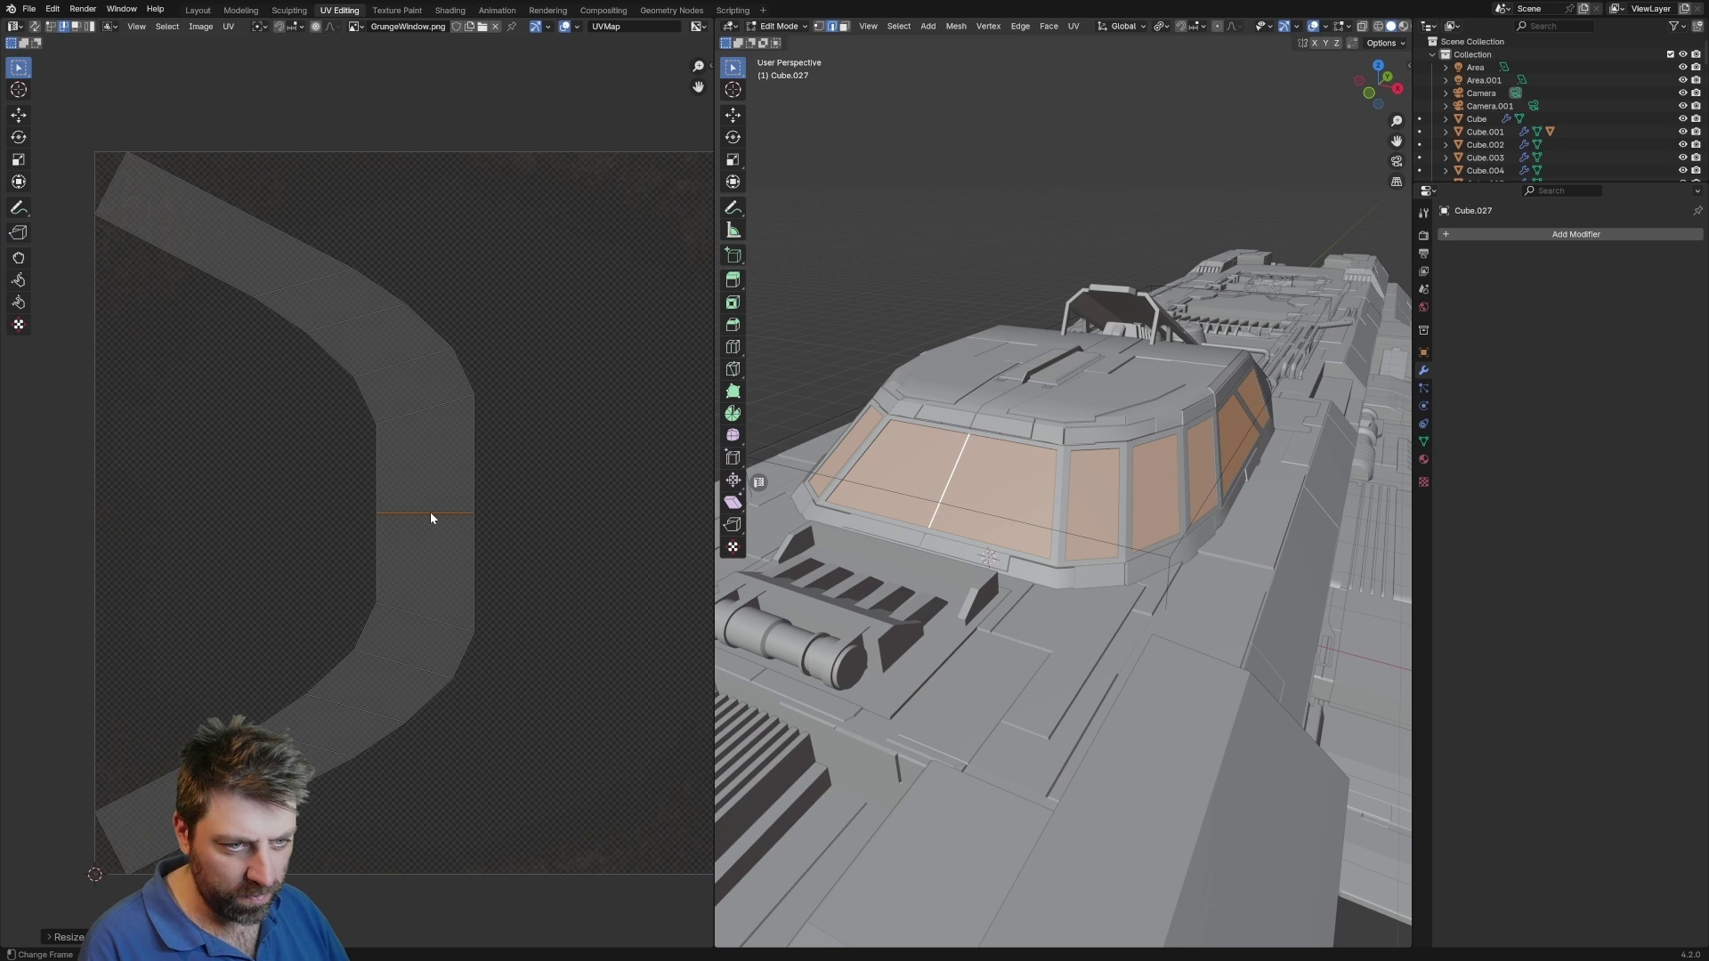
left_click(375, 472)
key("s")
left_click(375, 476)
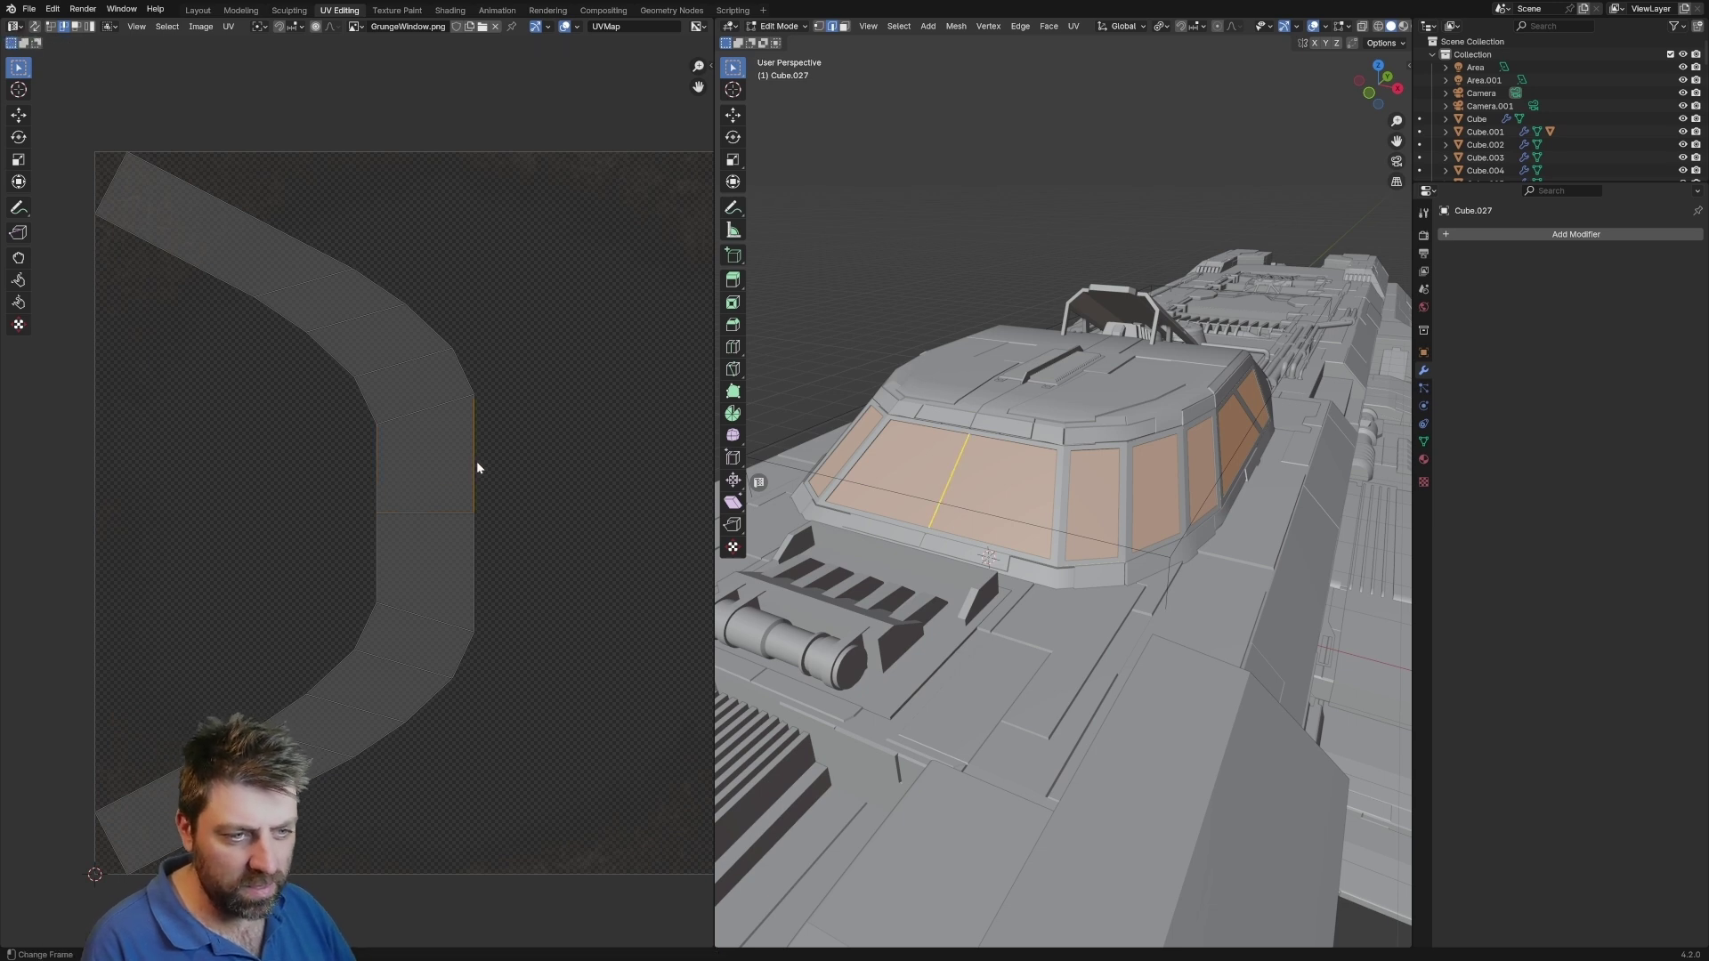
Straighten the whole linked UV strip with Follow Active Quads, using the squared front face as the active face
key("3")
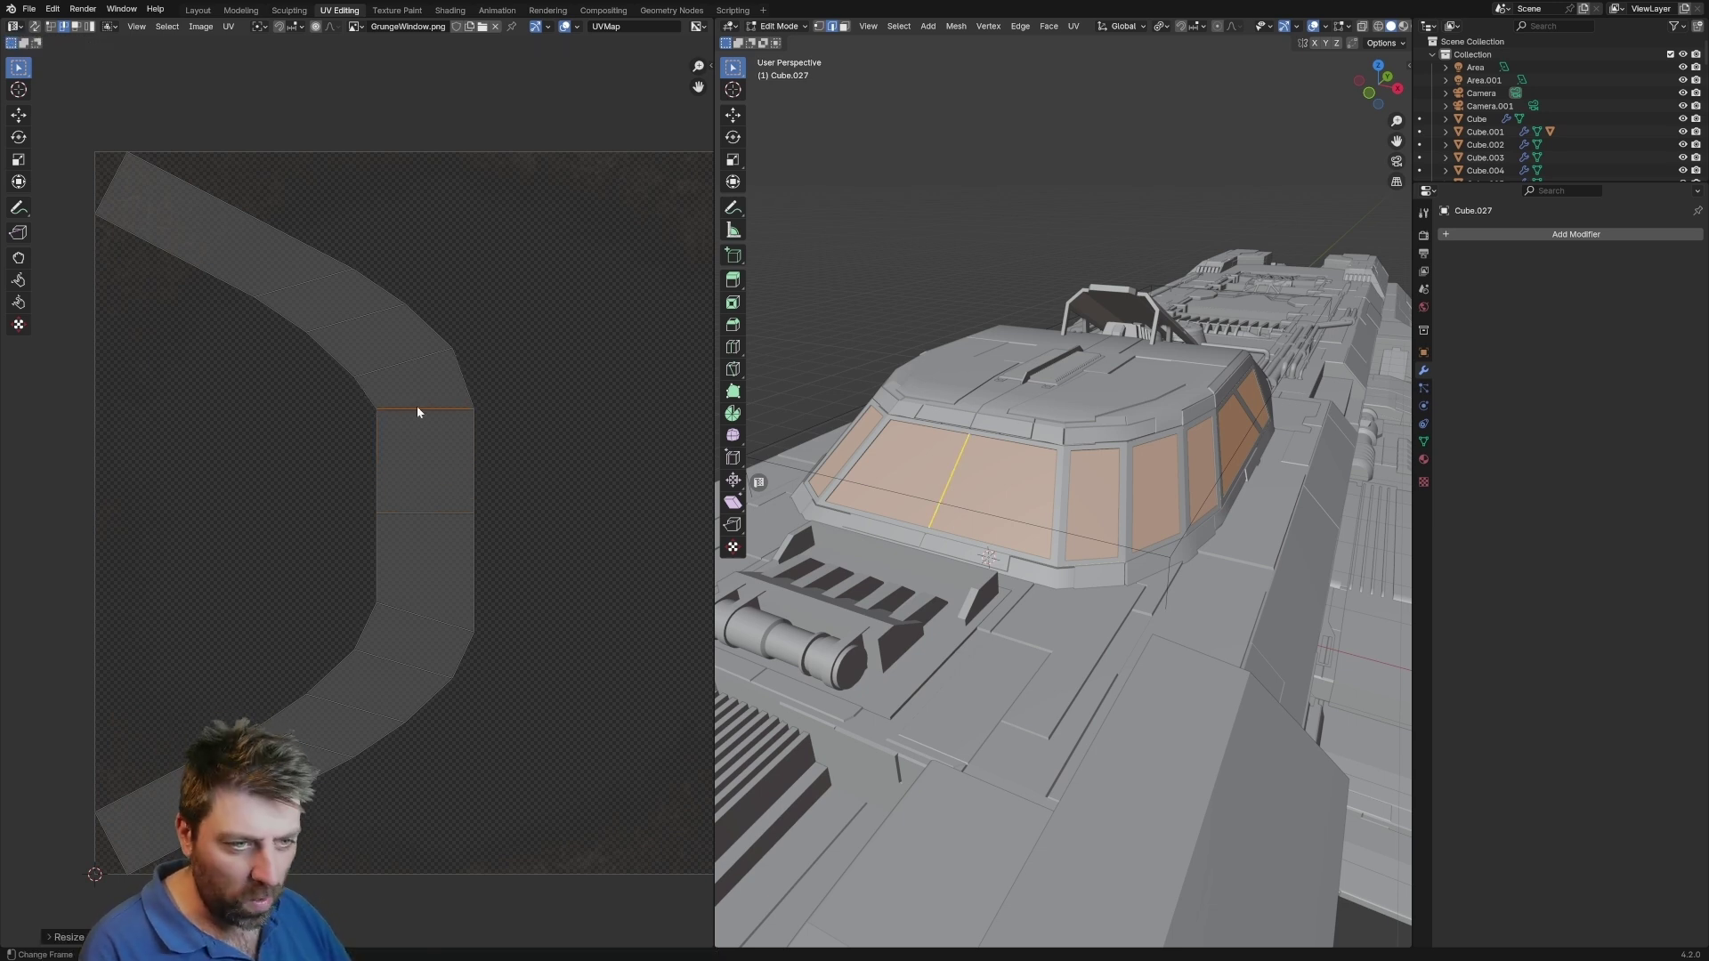
left_click(419, 470)
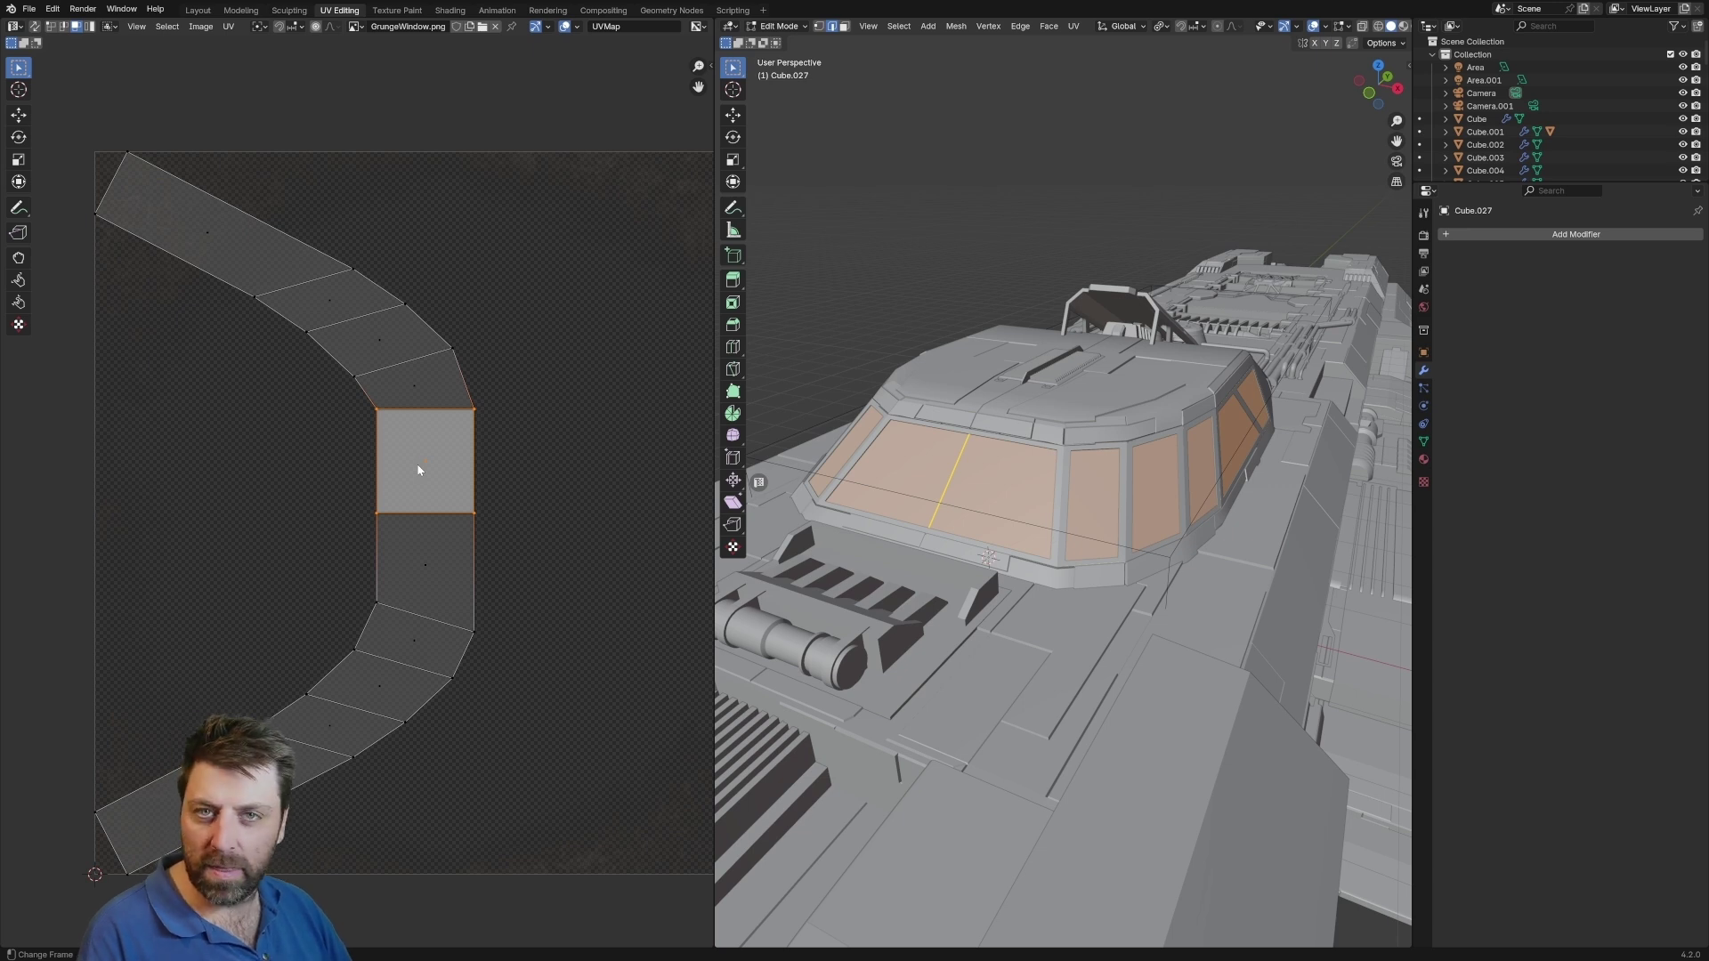
key("ctrl+l")
key("u")
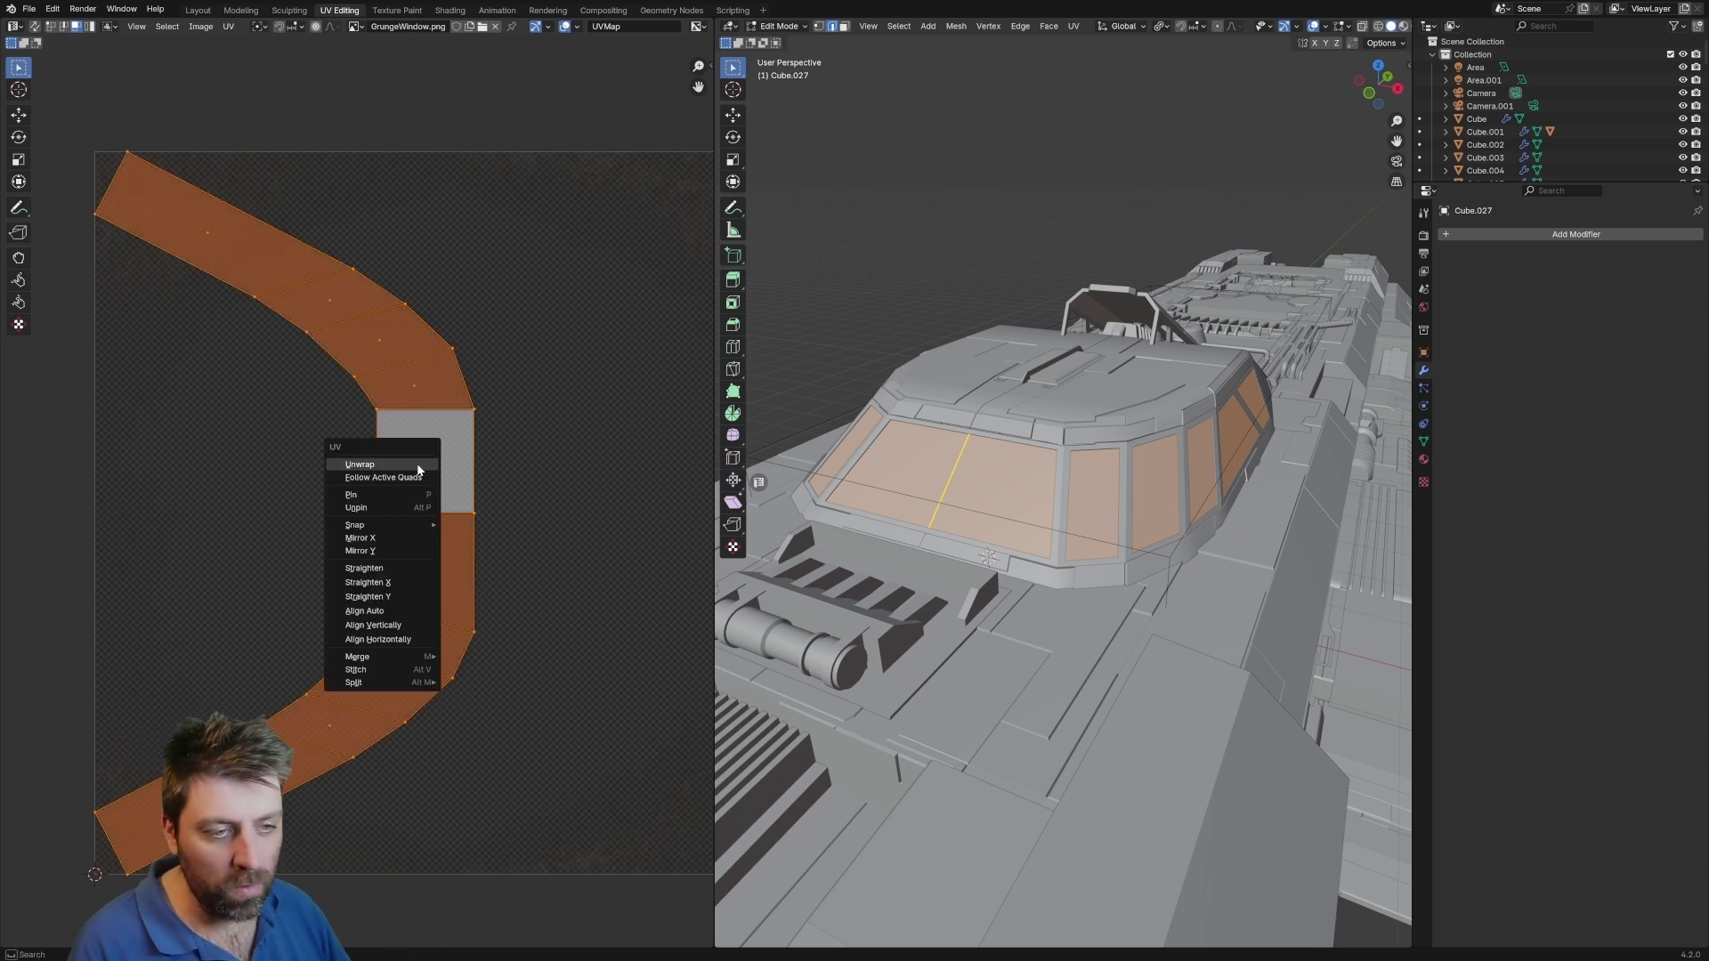
left_click(419, 478)
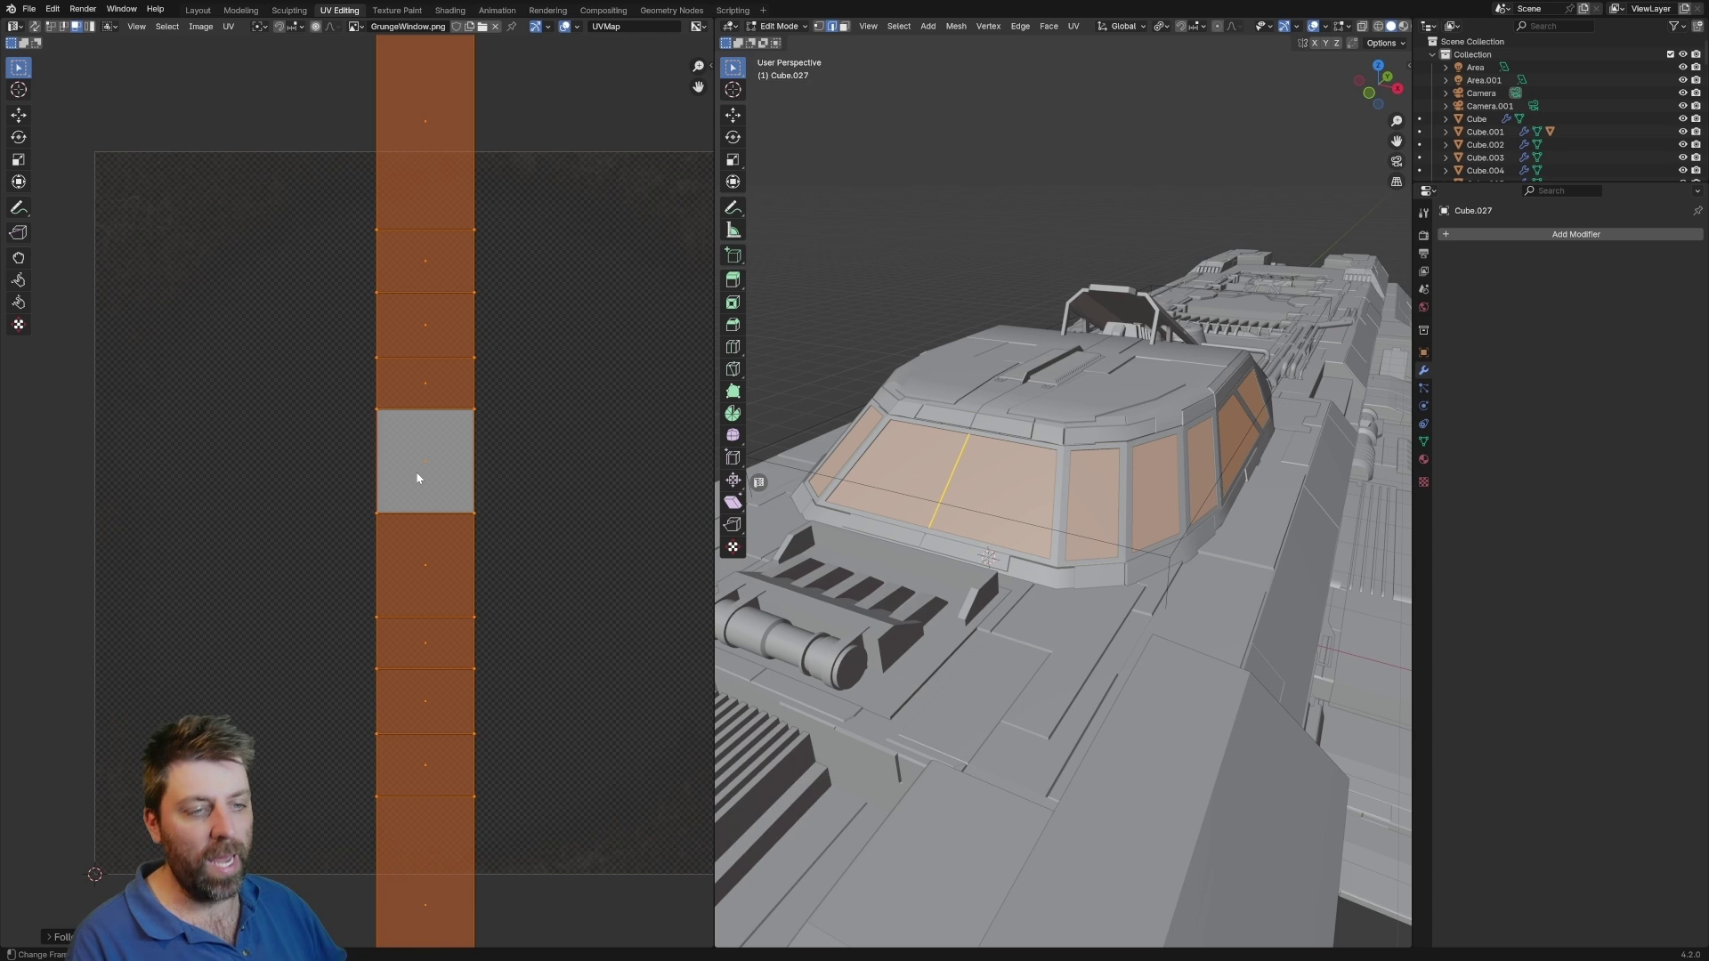
Enlarge the straightened UV strip and position it so that its width roughly matches the grunge texture
scroll(632, 677, "down", 4)
key("s")
left_click(670, 805)
key("g")
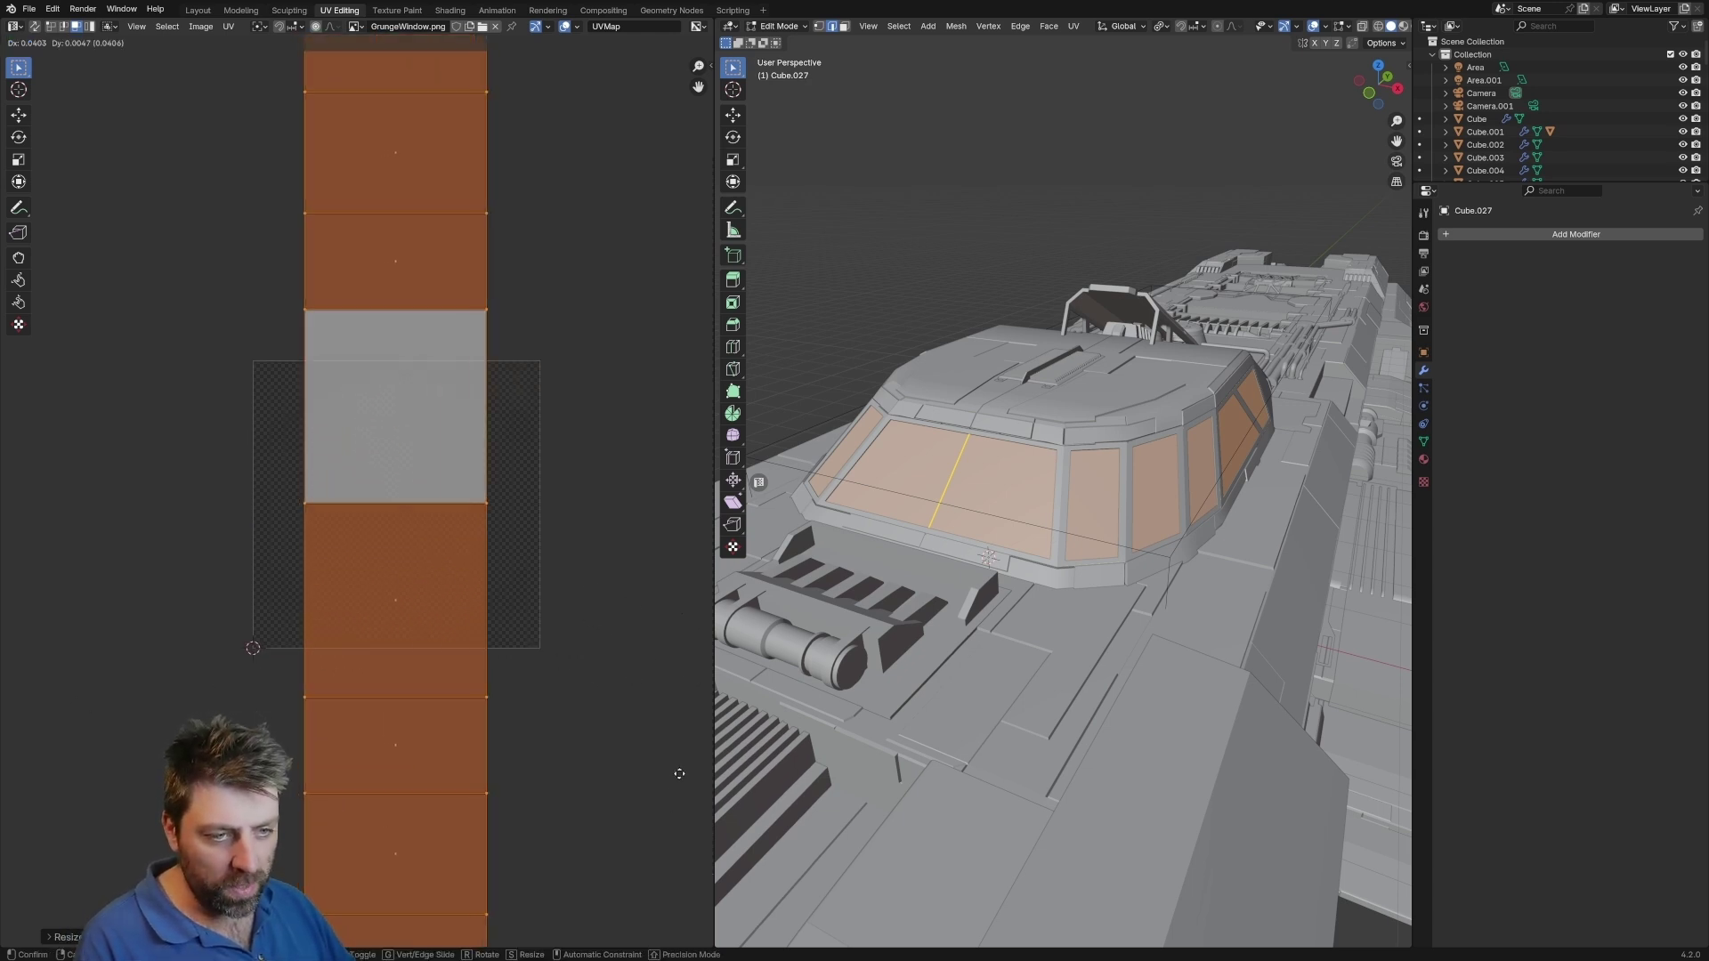
left_click(681, 775)
key("s")
left_click(525, 716)
key("g")
left_click(516, 711)
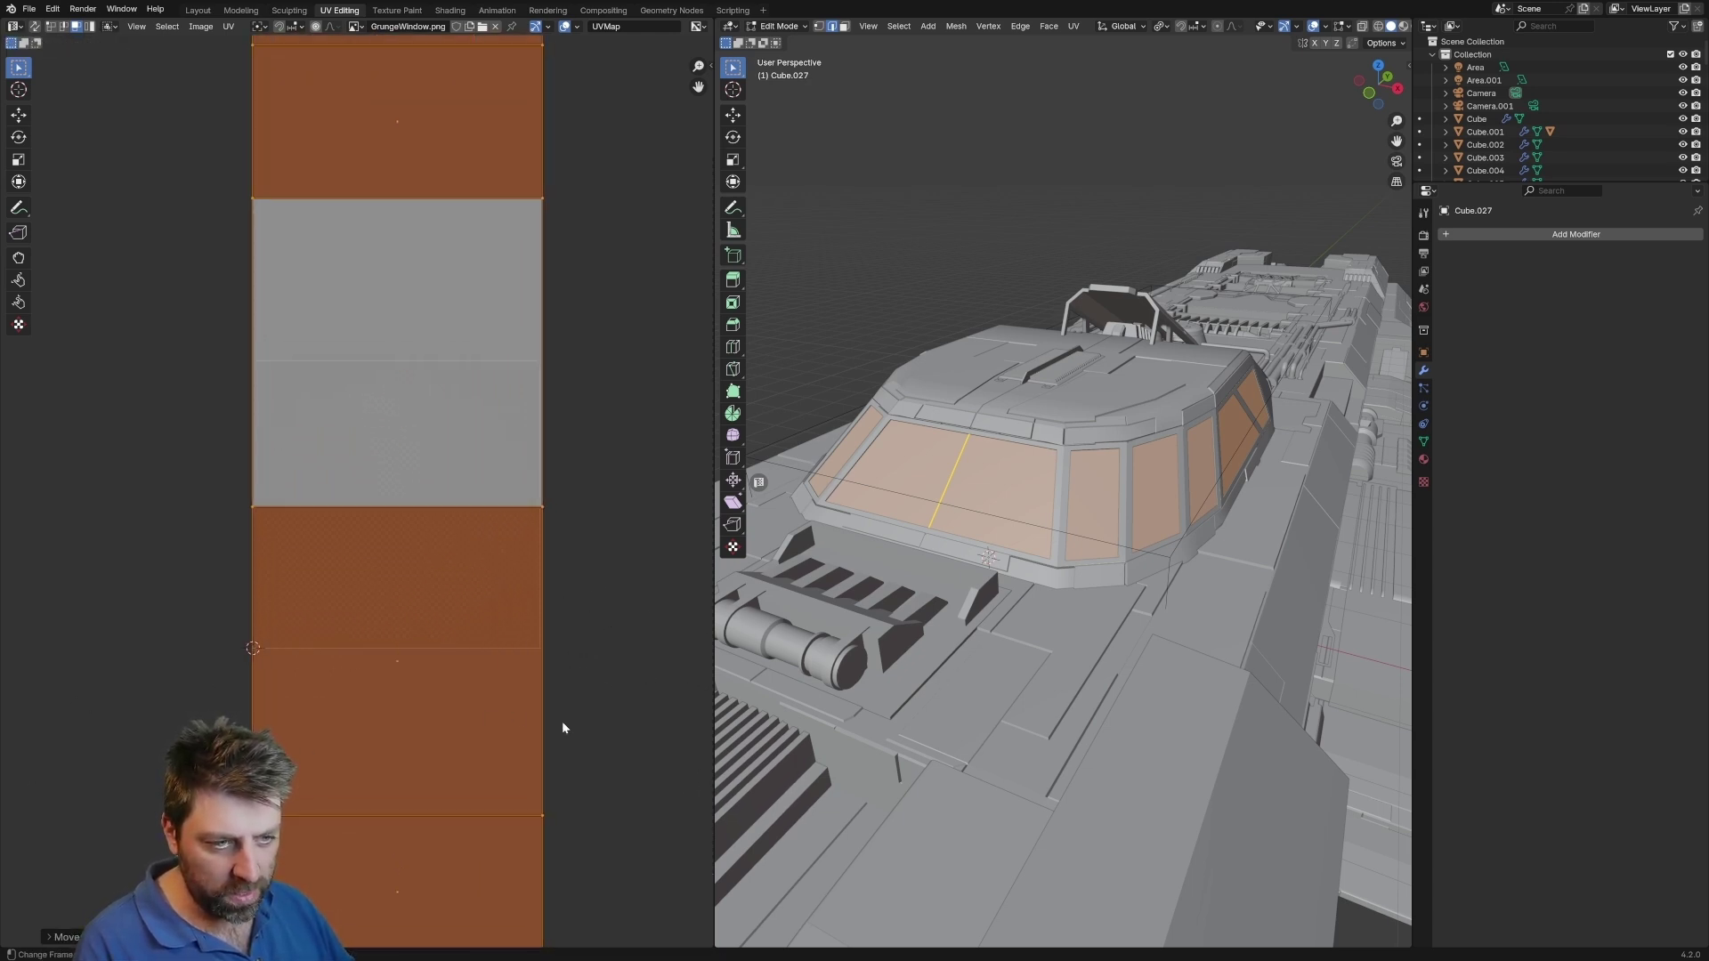
Squash the UV strip along Y and reposition it so both front pane halves fit inside the texture square
key("s")
key("y")
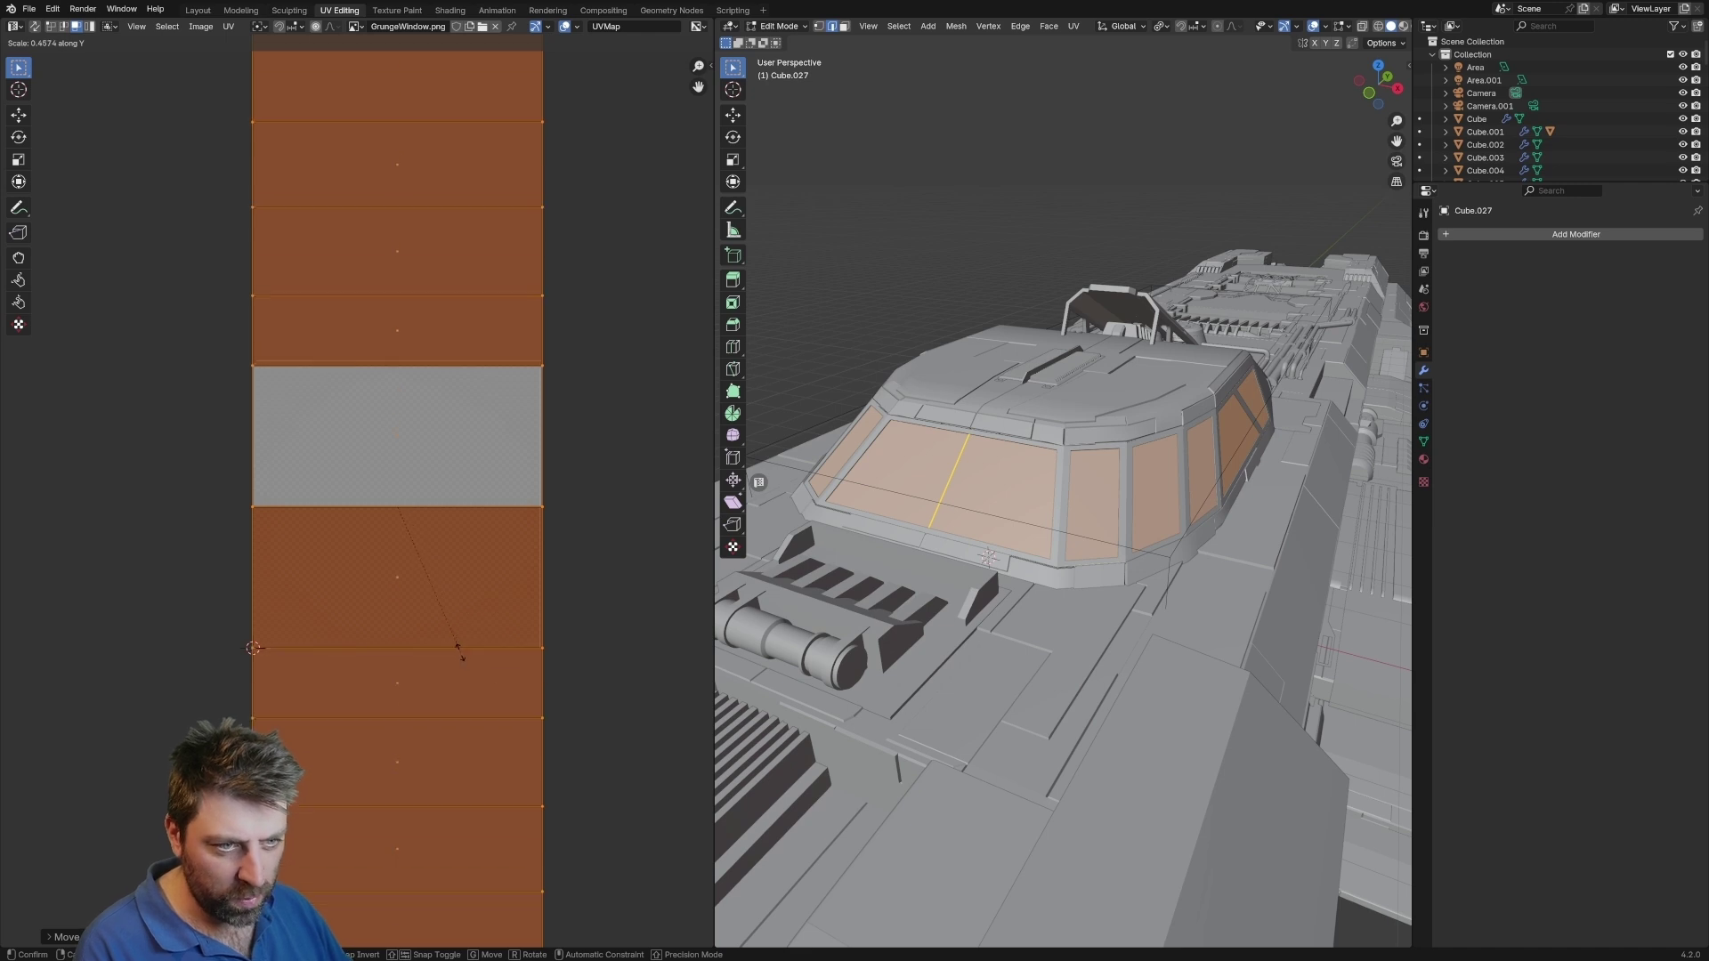
left_click(518, 660)
key("g")
left_click(515, 655)
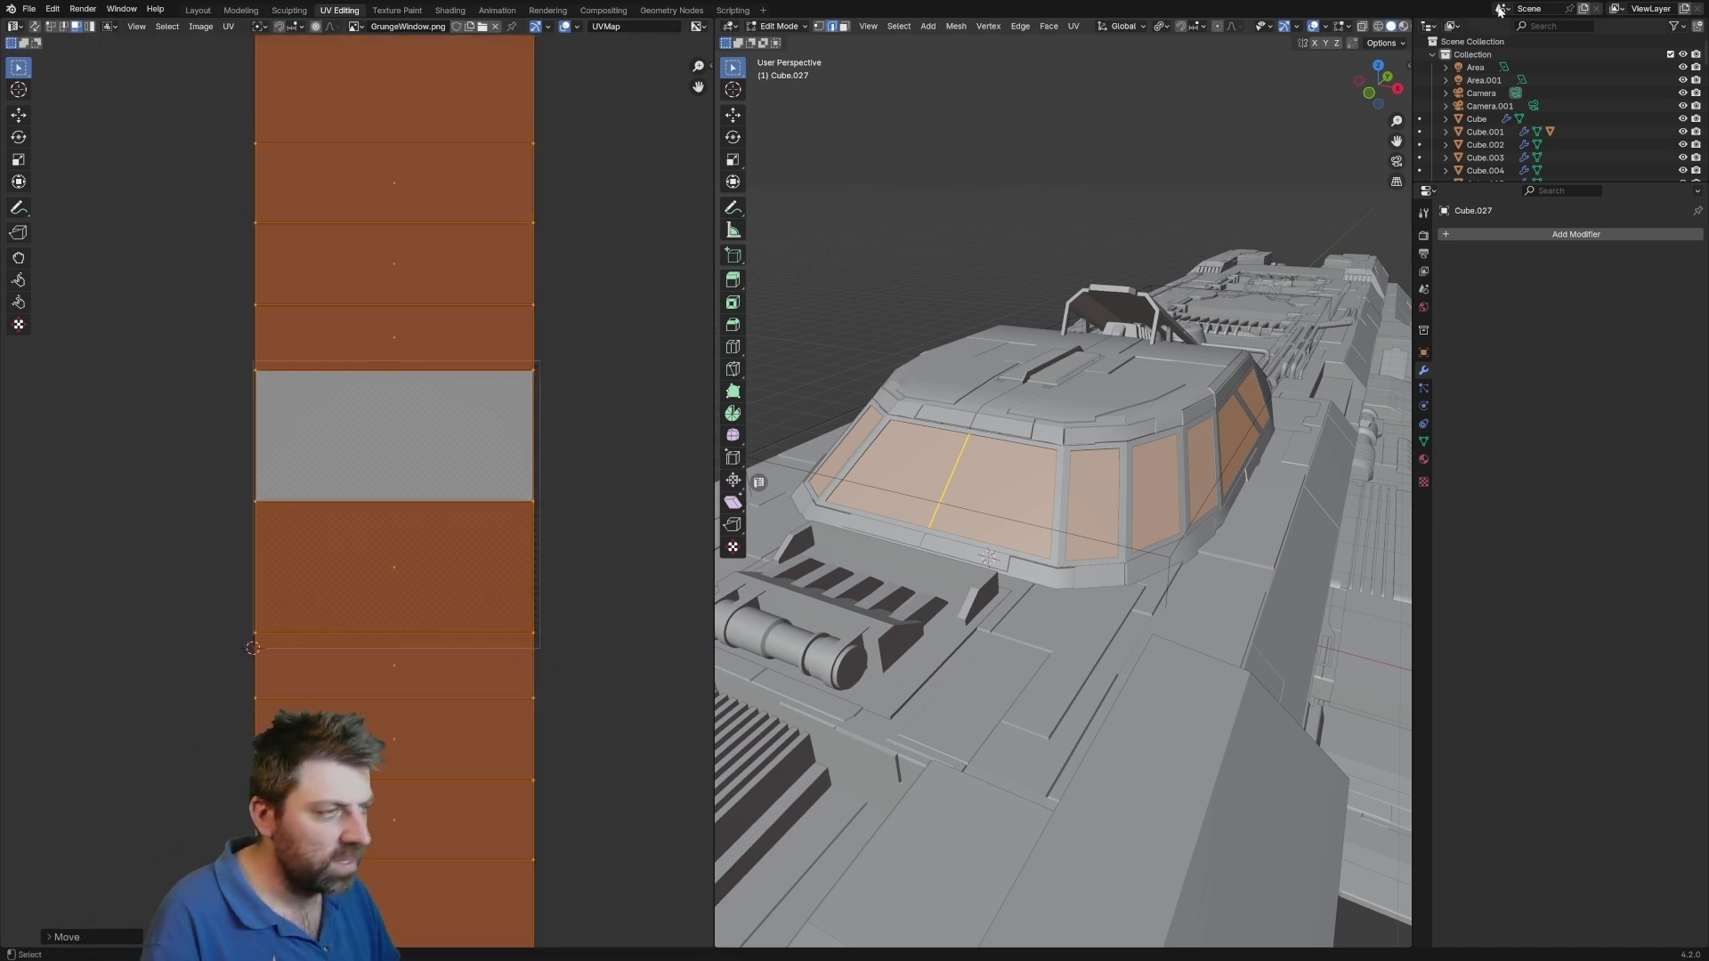
Switch the viewport to rendered shading, leave mesh editing and inspect the grunge on the front and side panes
left_click(1402, 26)
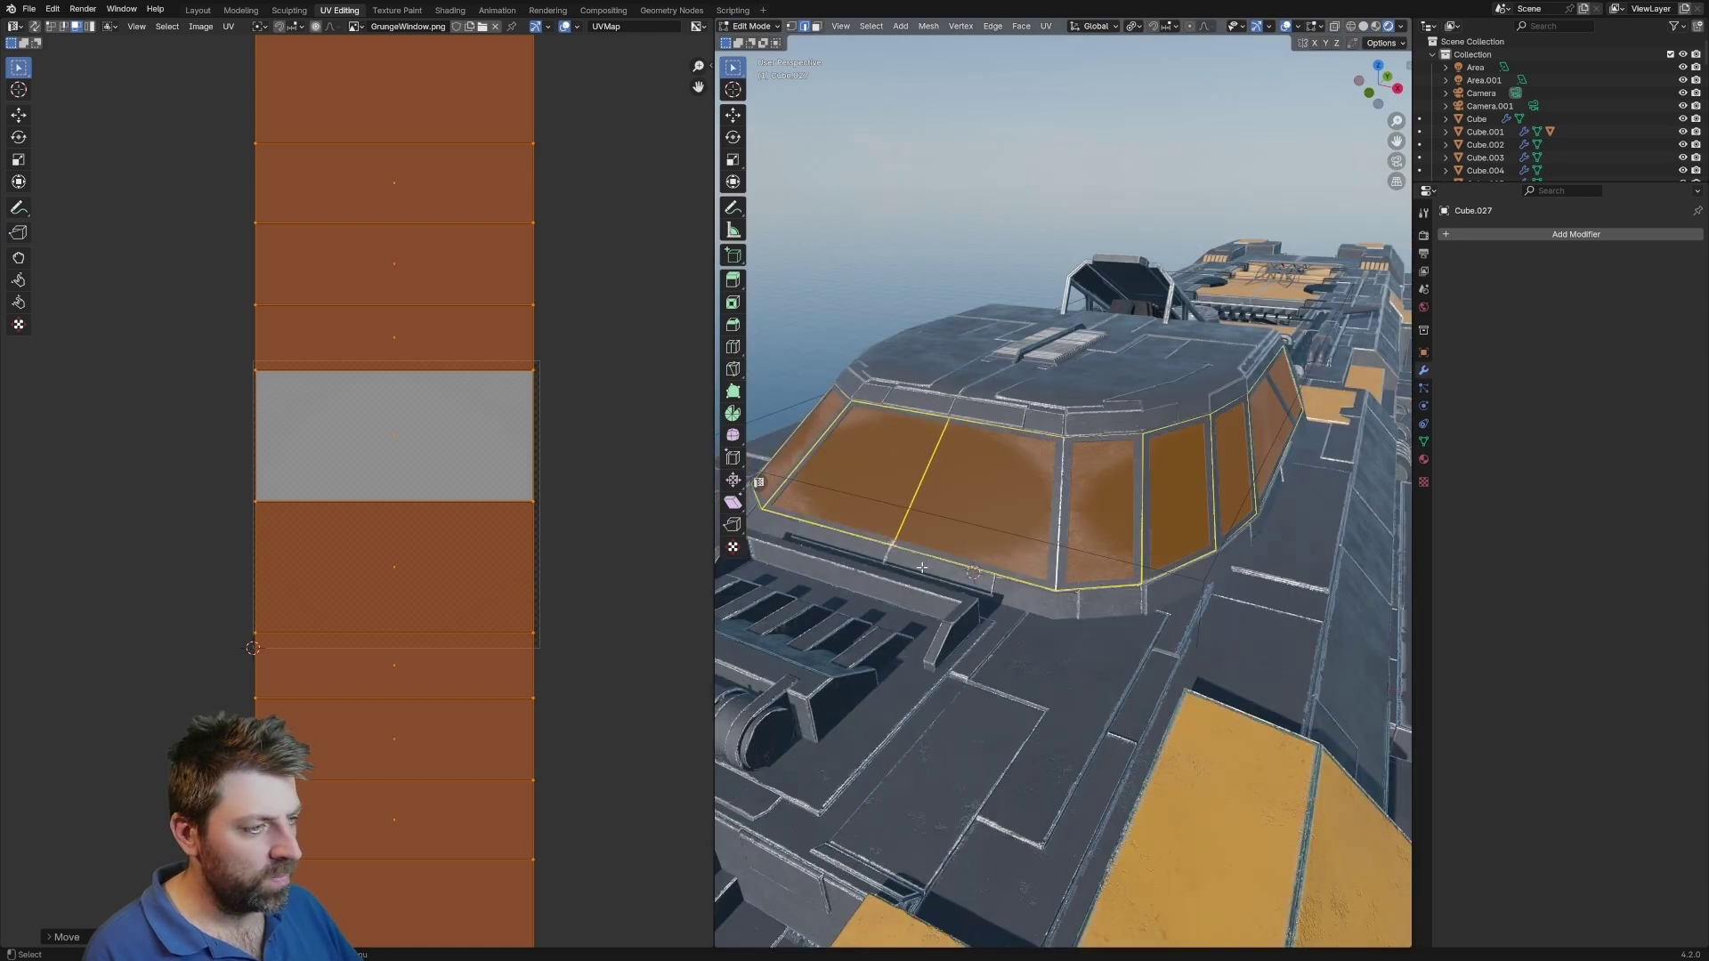
key("Tab")
middle_click_drag(1008, 486, 1061, 485)
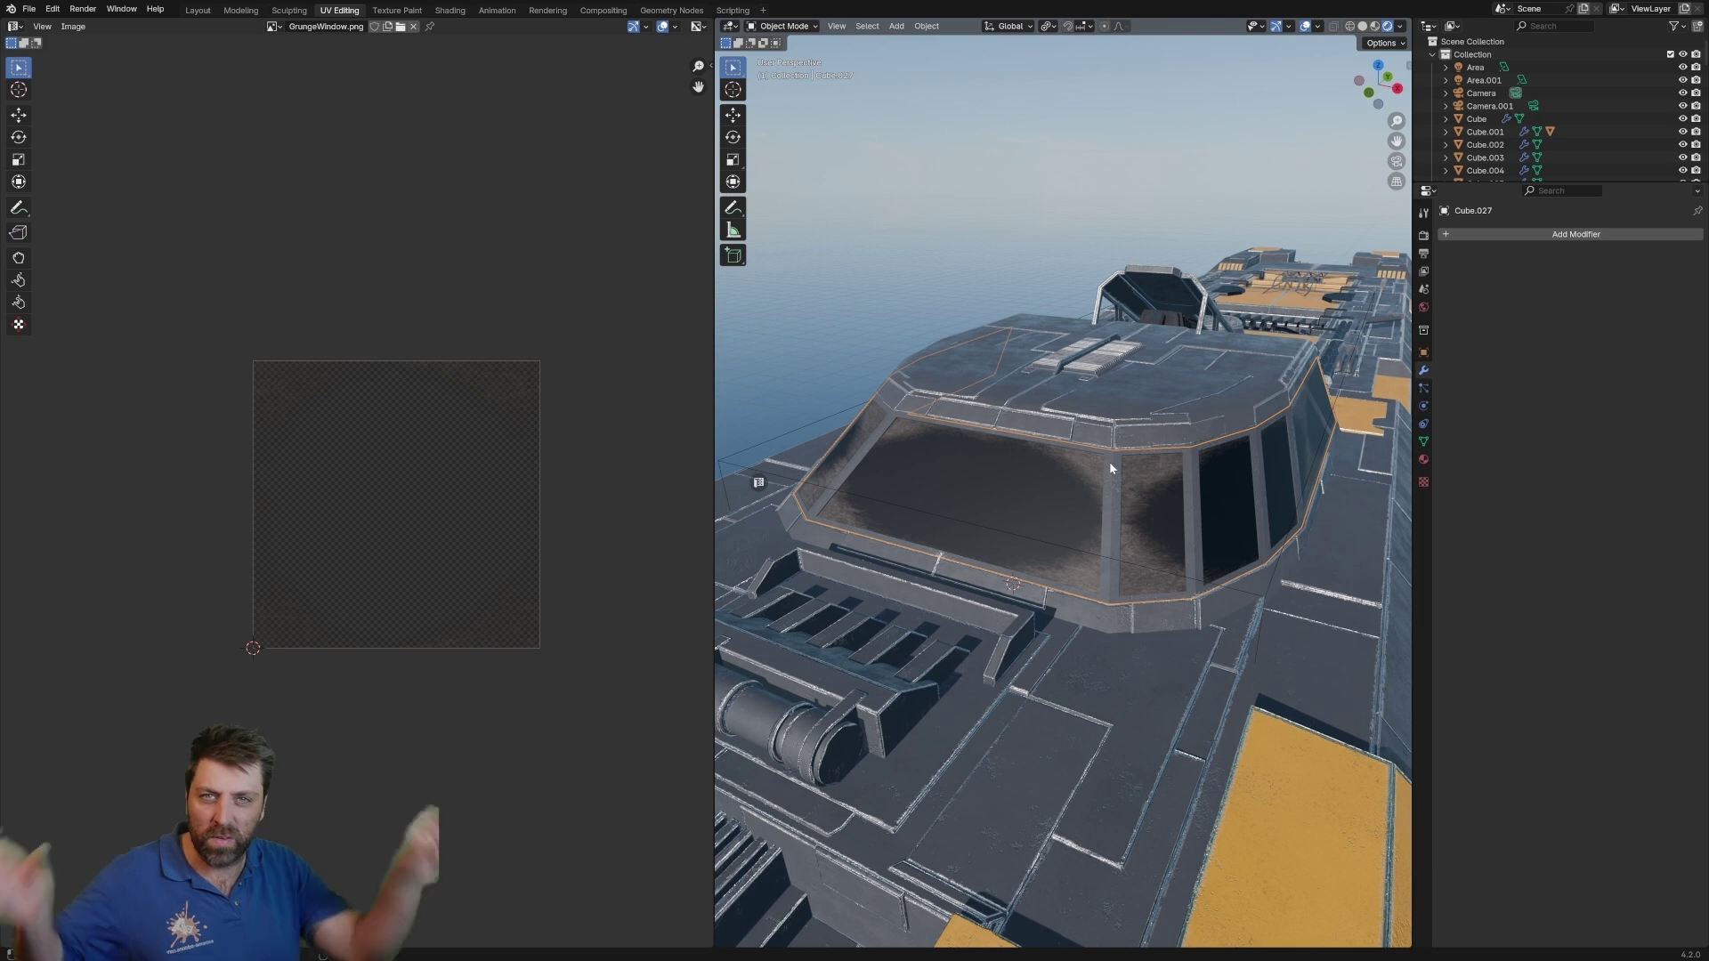
middle_click_drag(1109, 461, 985, 467)
Select the first side pane next to the front window, move its UV face onto the texture and stretch it along Y
key("Tab")
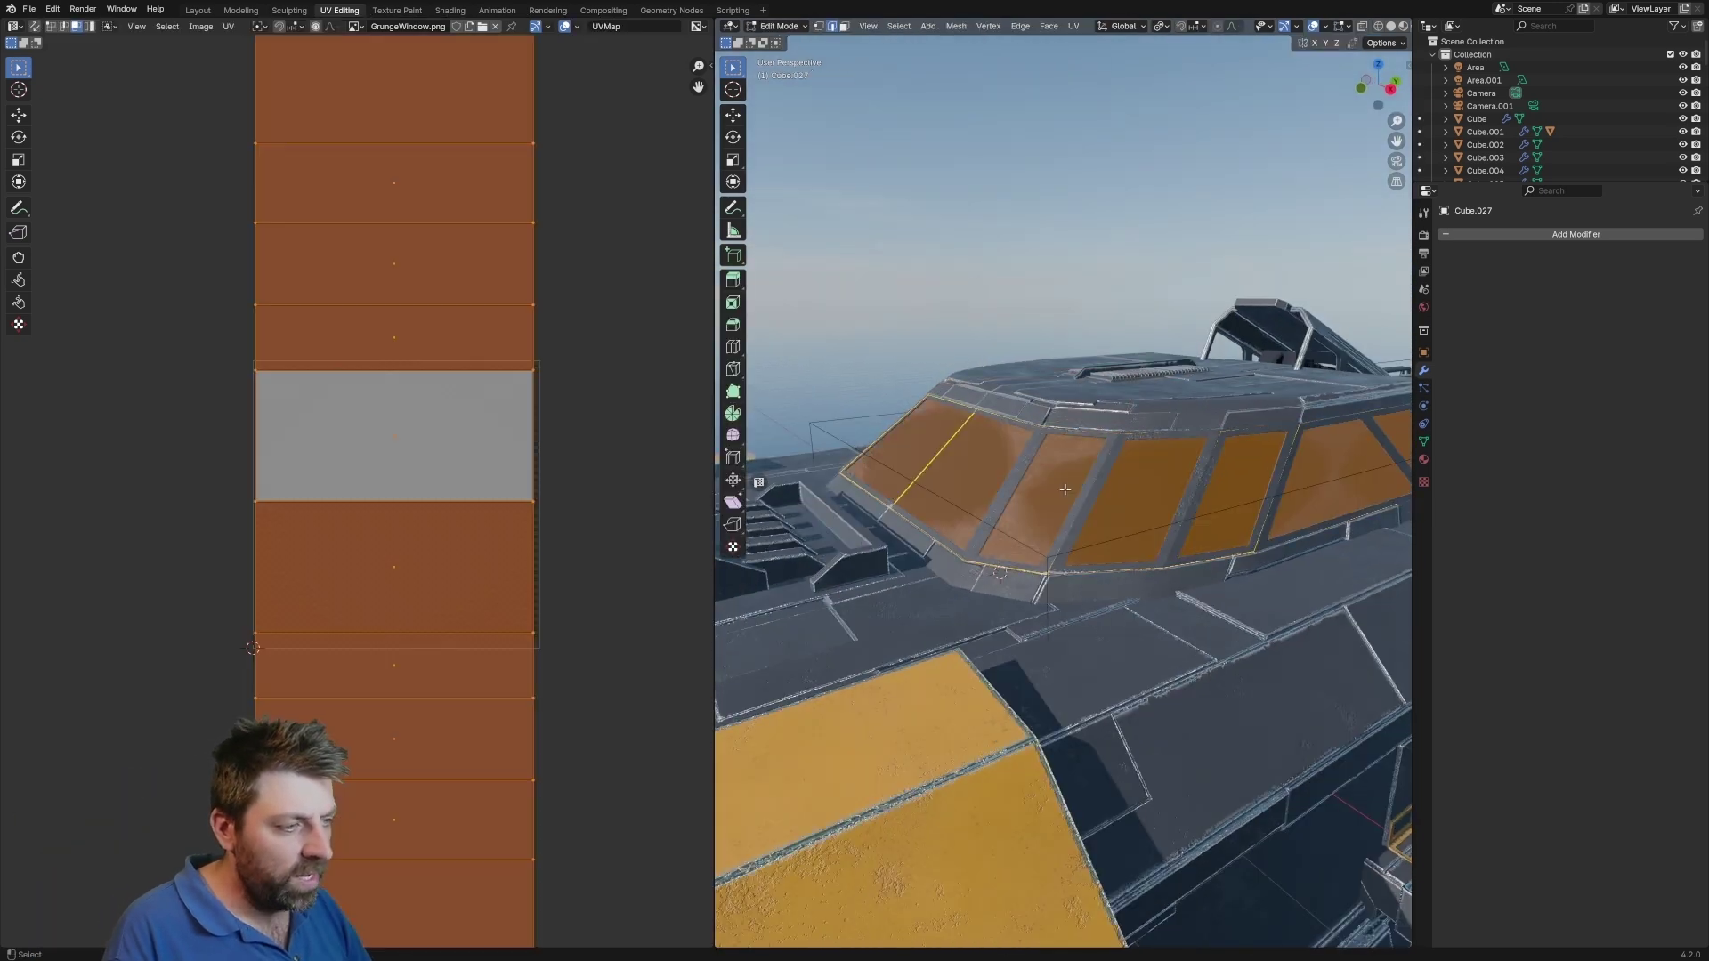
key("alt+a")
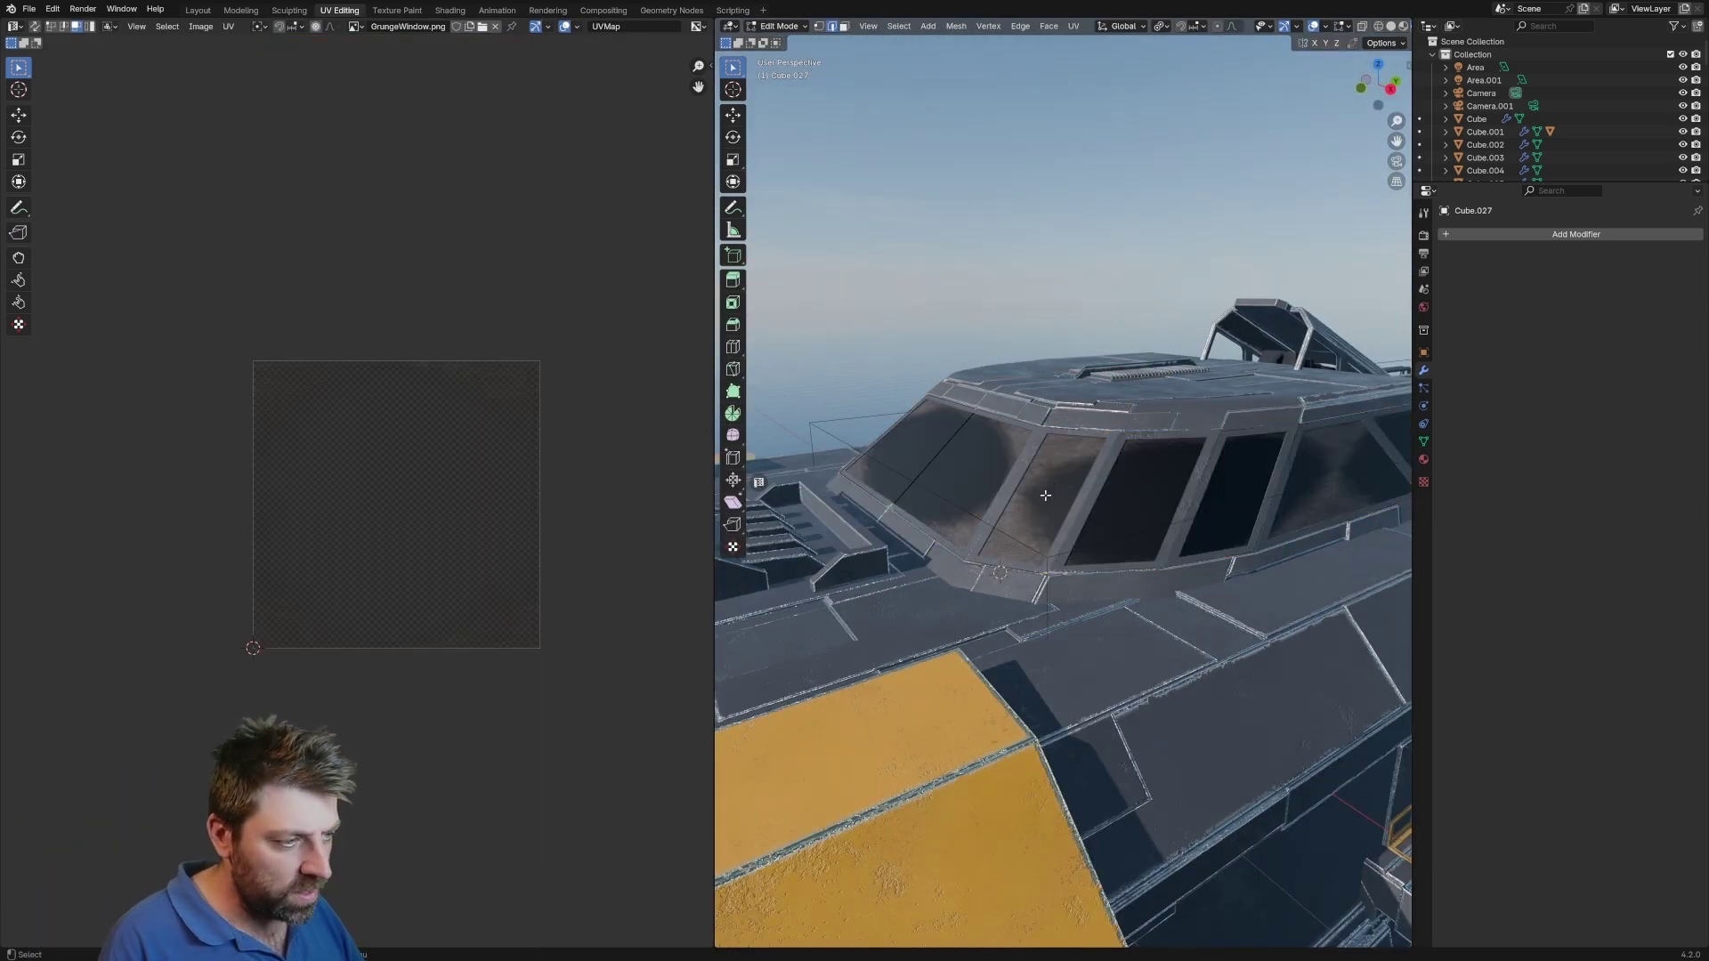
left_click(1045, 495)
key("g")
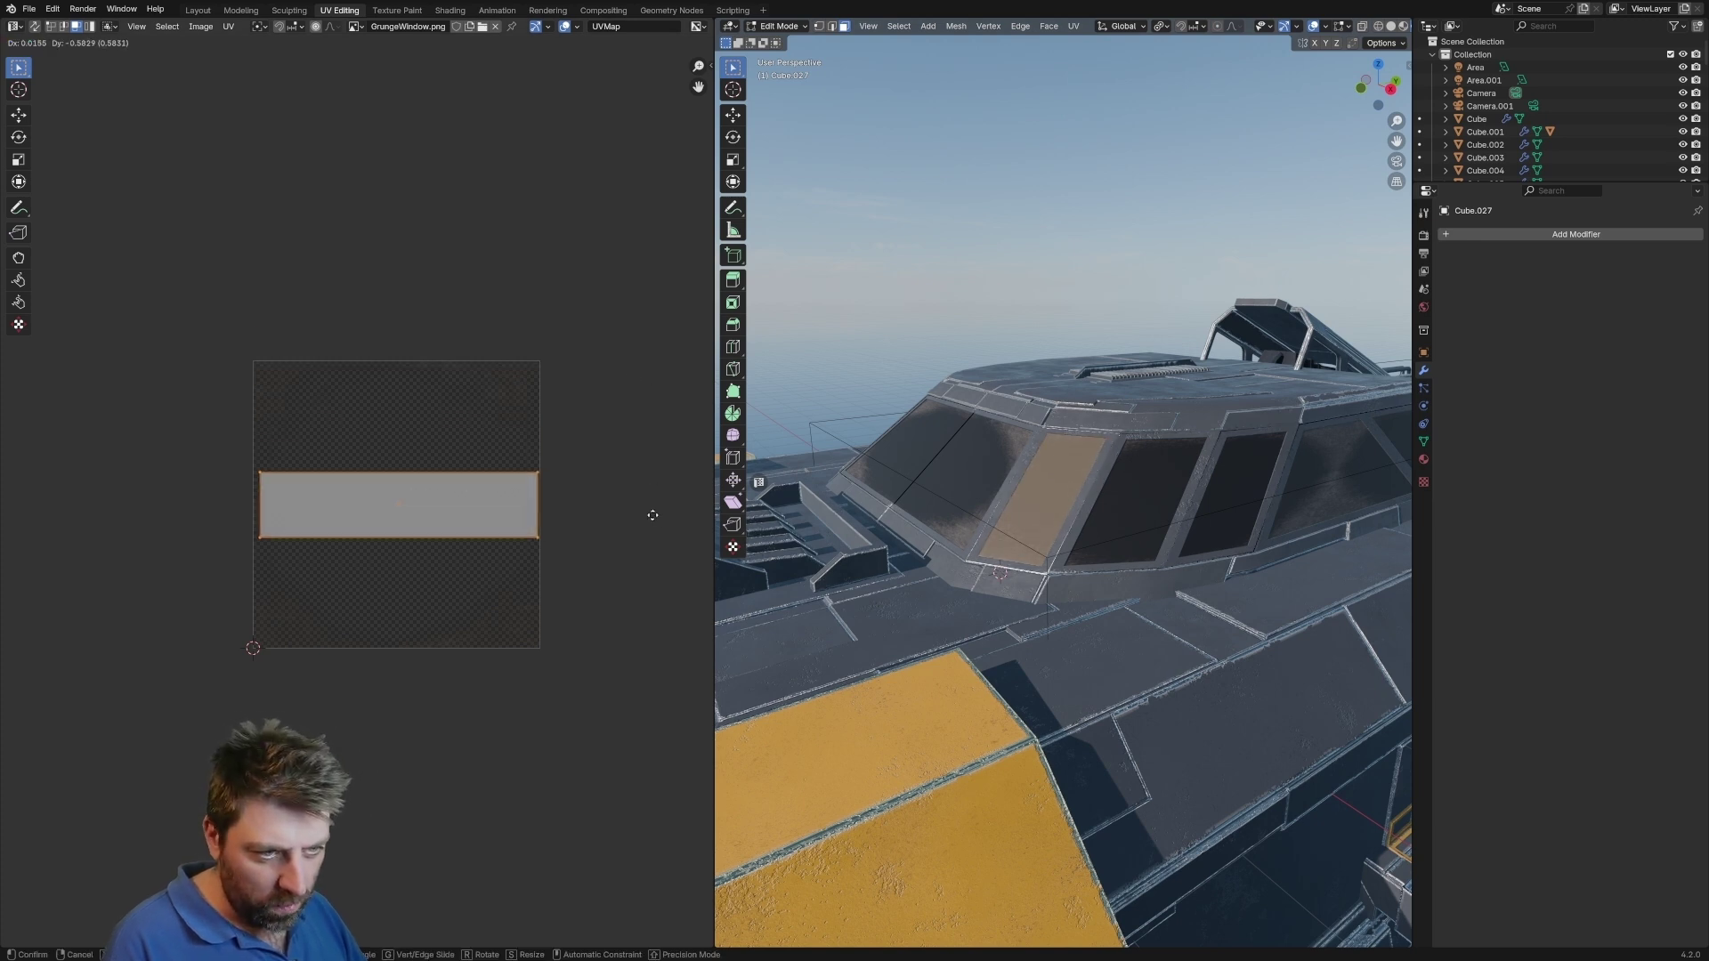
key("Return")
key("s")
key("y")
key("Escape")
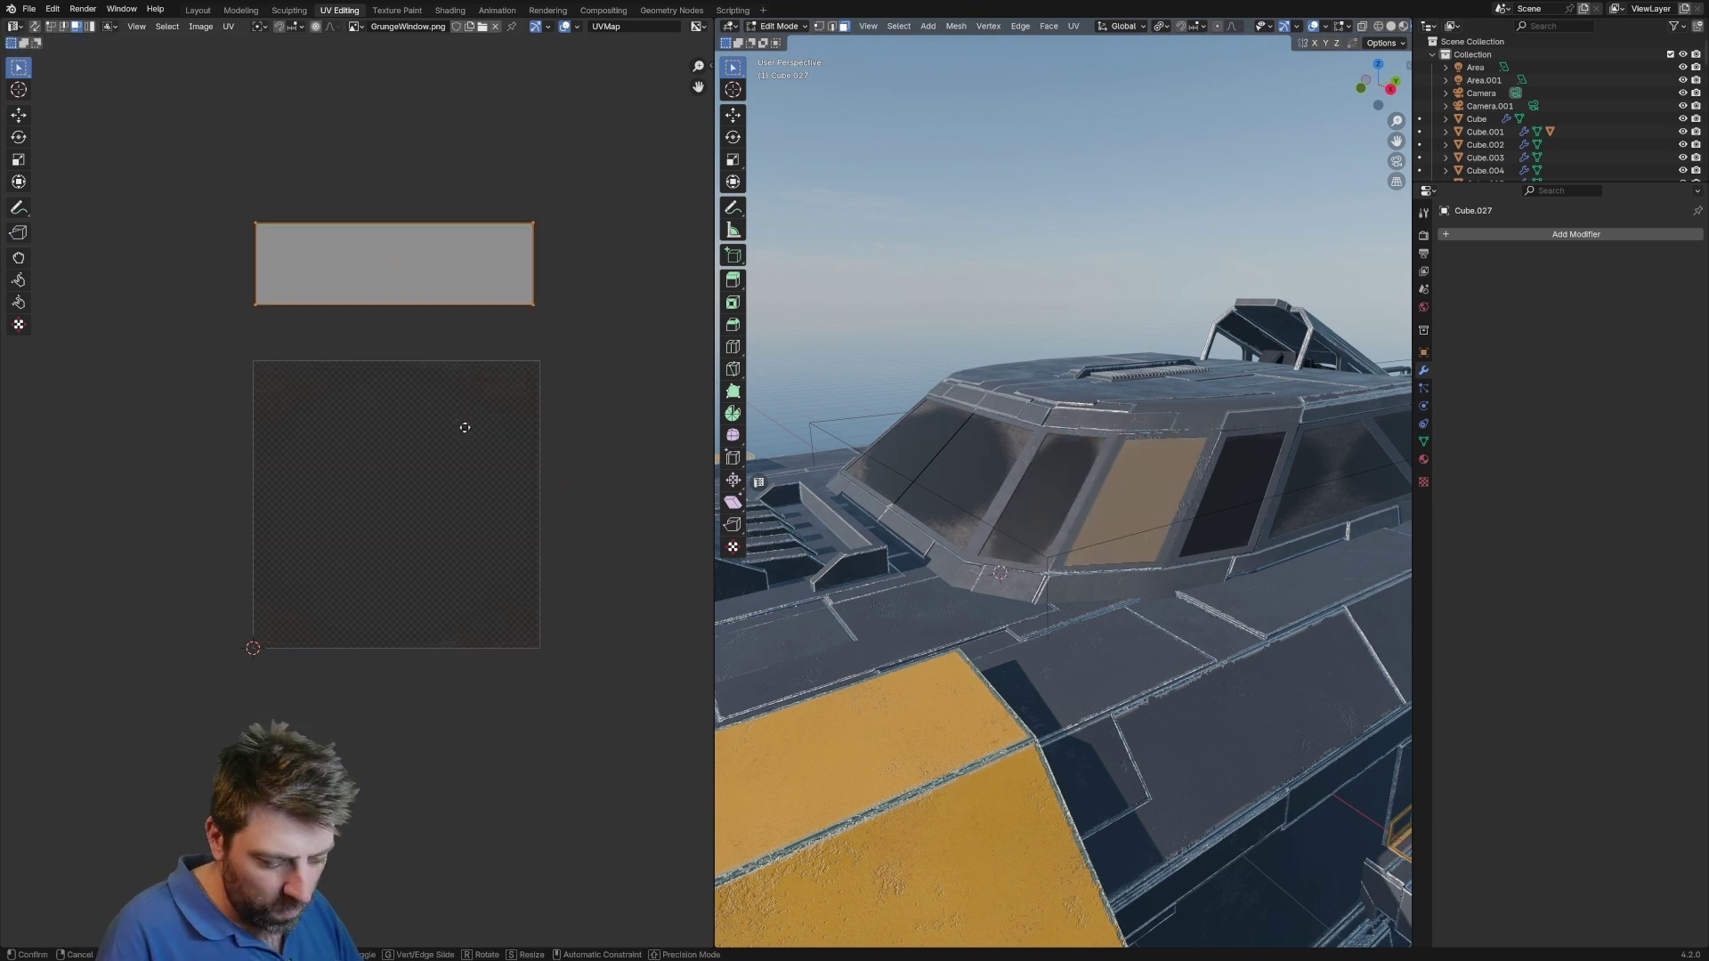
Move the second side pane's UV face onto the grunge texture and stretch it along Y to fill the square
key("g")
key("s")
key("y")
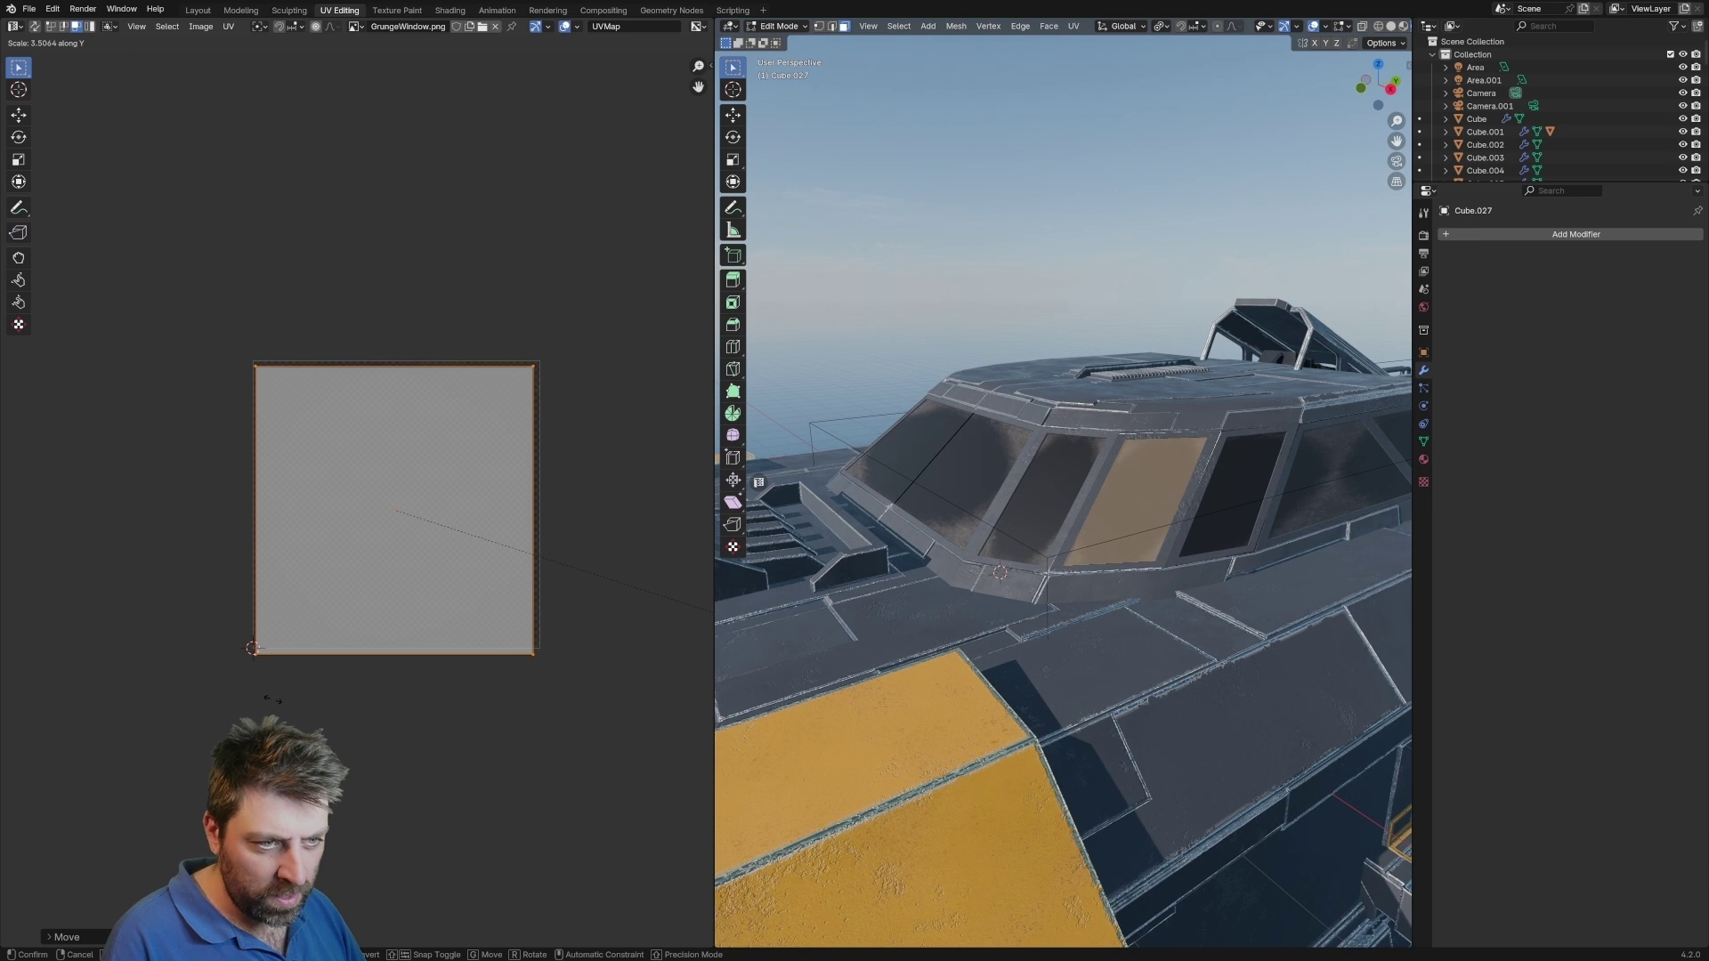
left_click(256, 688)
key("g")
left_click(259, 680)
key("ctrl+z")
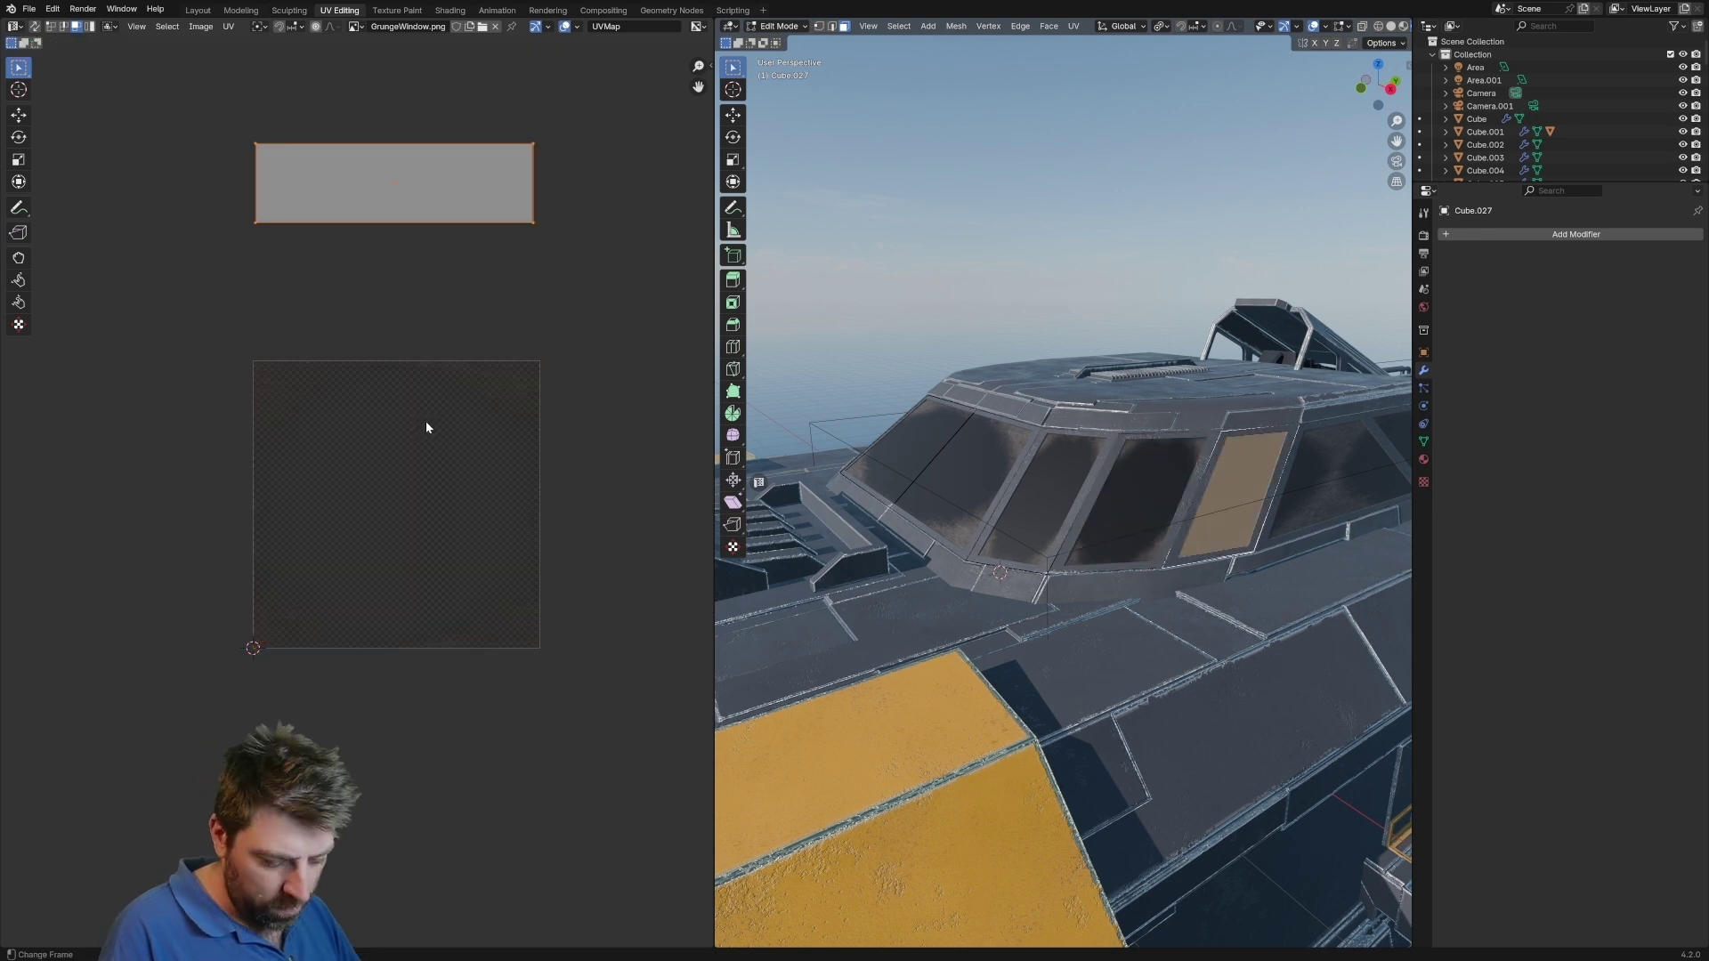
Move the third side pane's UV face onto the grunge texture and scale it along Y to fit
key("g")
key("Return")
key("s")
key("y")
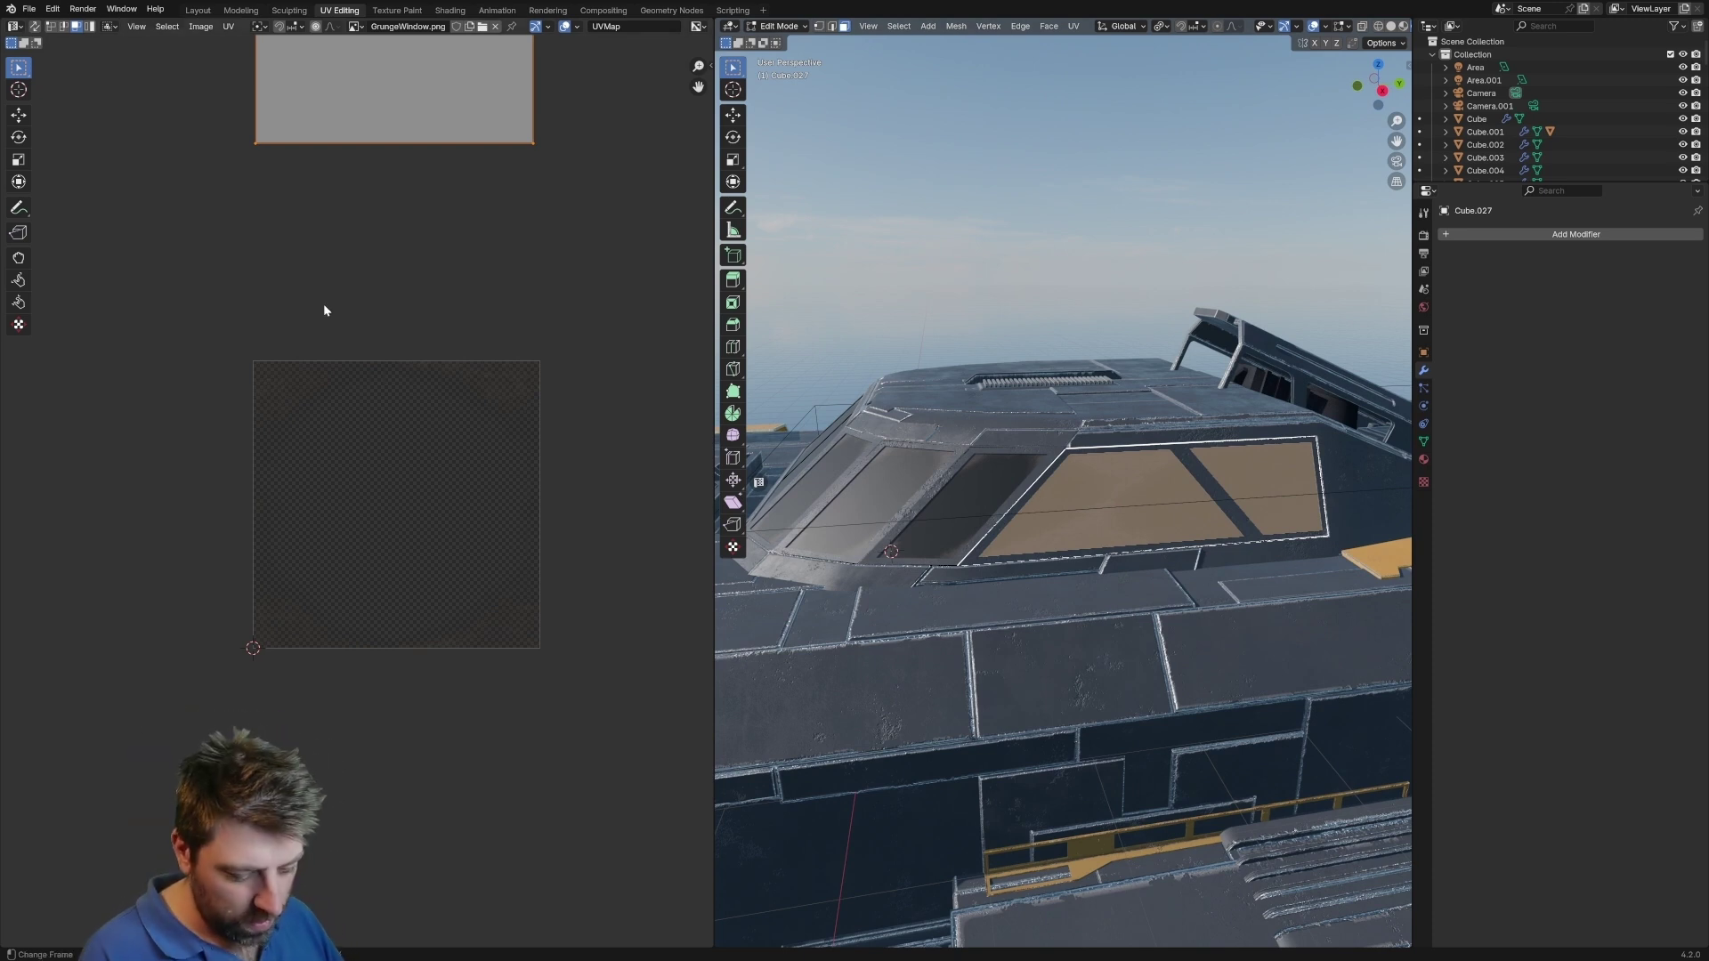
Move the rear side window's UVs along Y onto the grunge texture, leave mesh editing and inspect the panes
key("g")
key("y")
left_click(354, 803)
key("Tab")
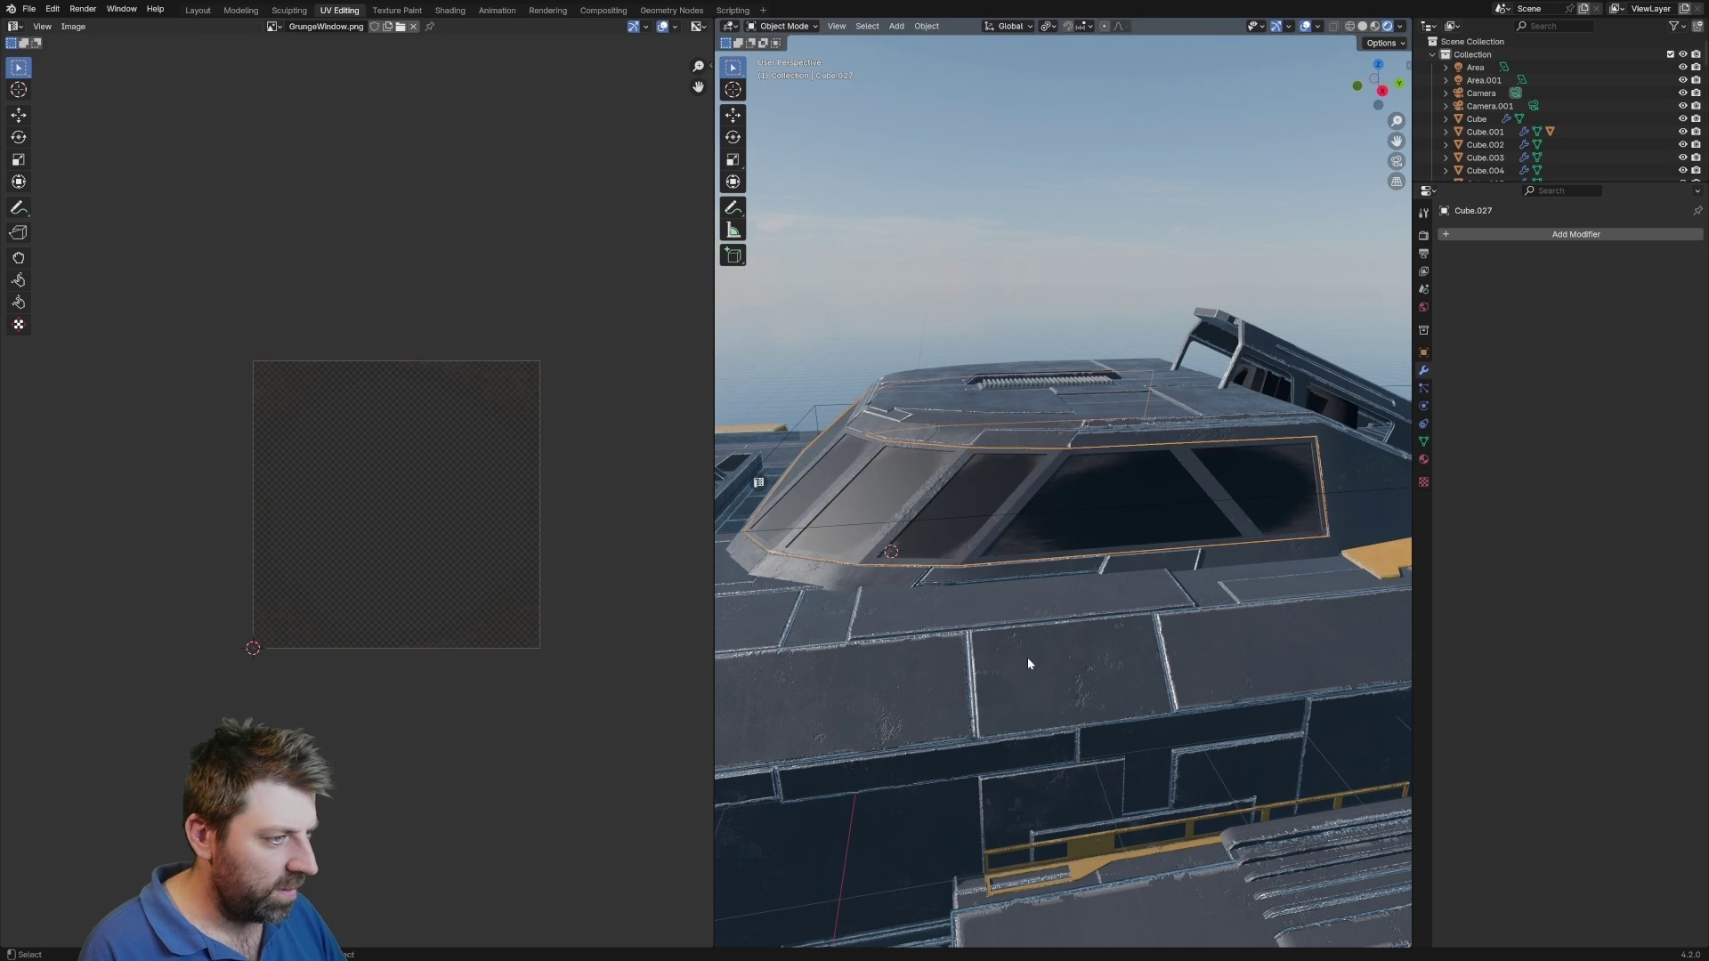
middle_click_drag(1027, 657, 1020, 581)
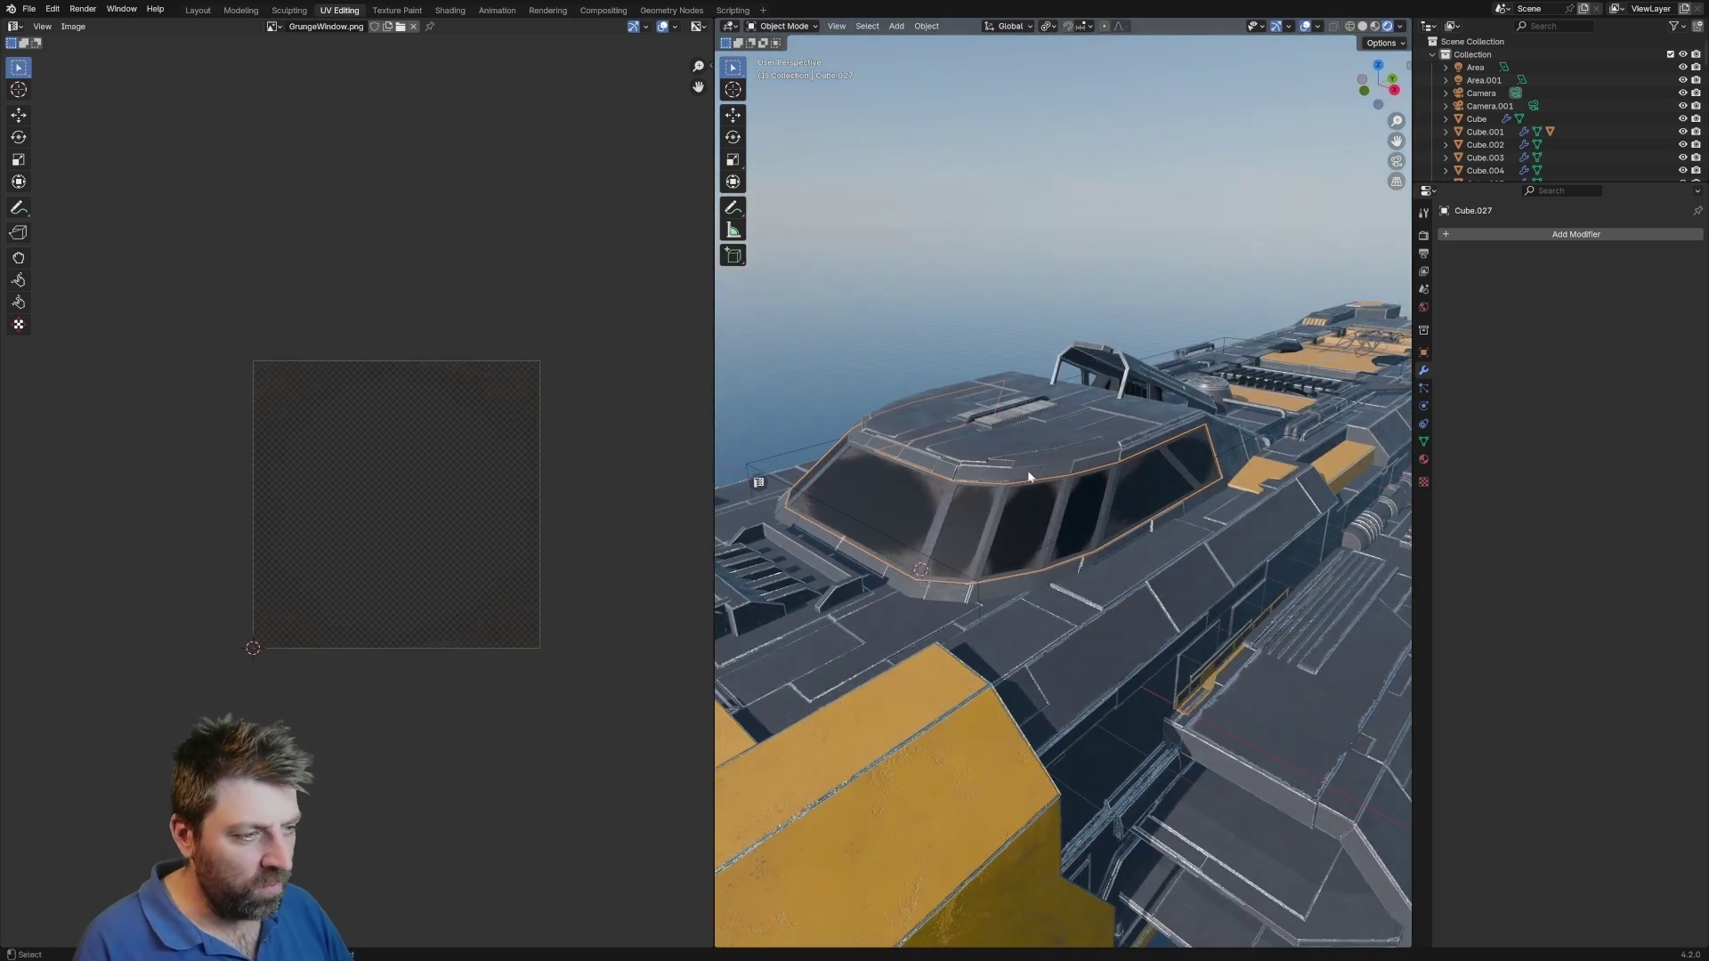
Connect the GrungeWindow.png alpha to the Principled BSDF alpha in the Glass_2 material and inspect the transparent cockpit glass
left_click(449, 10)
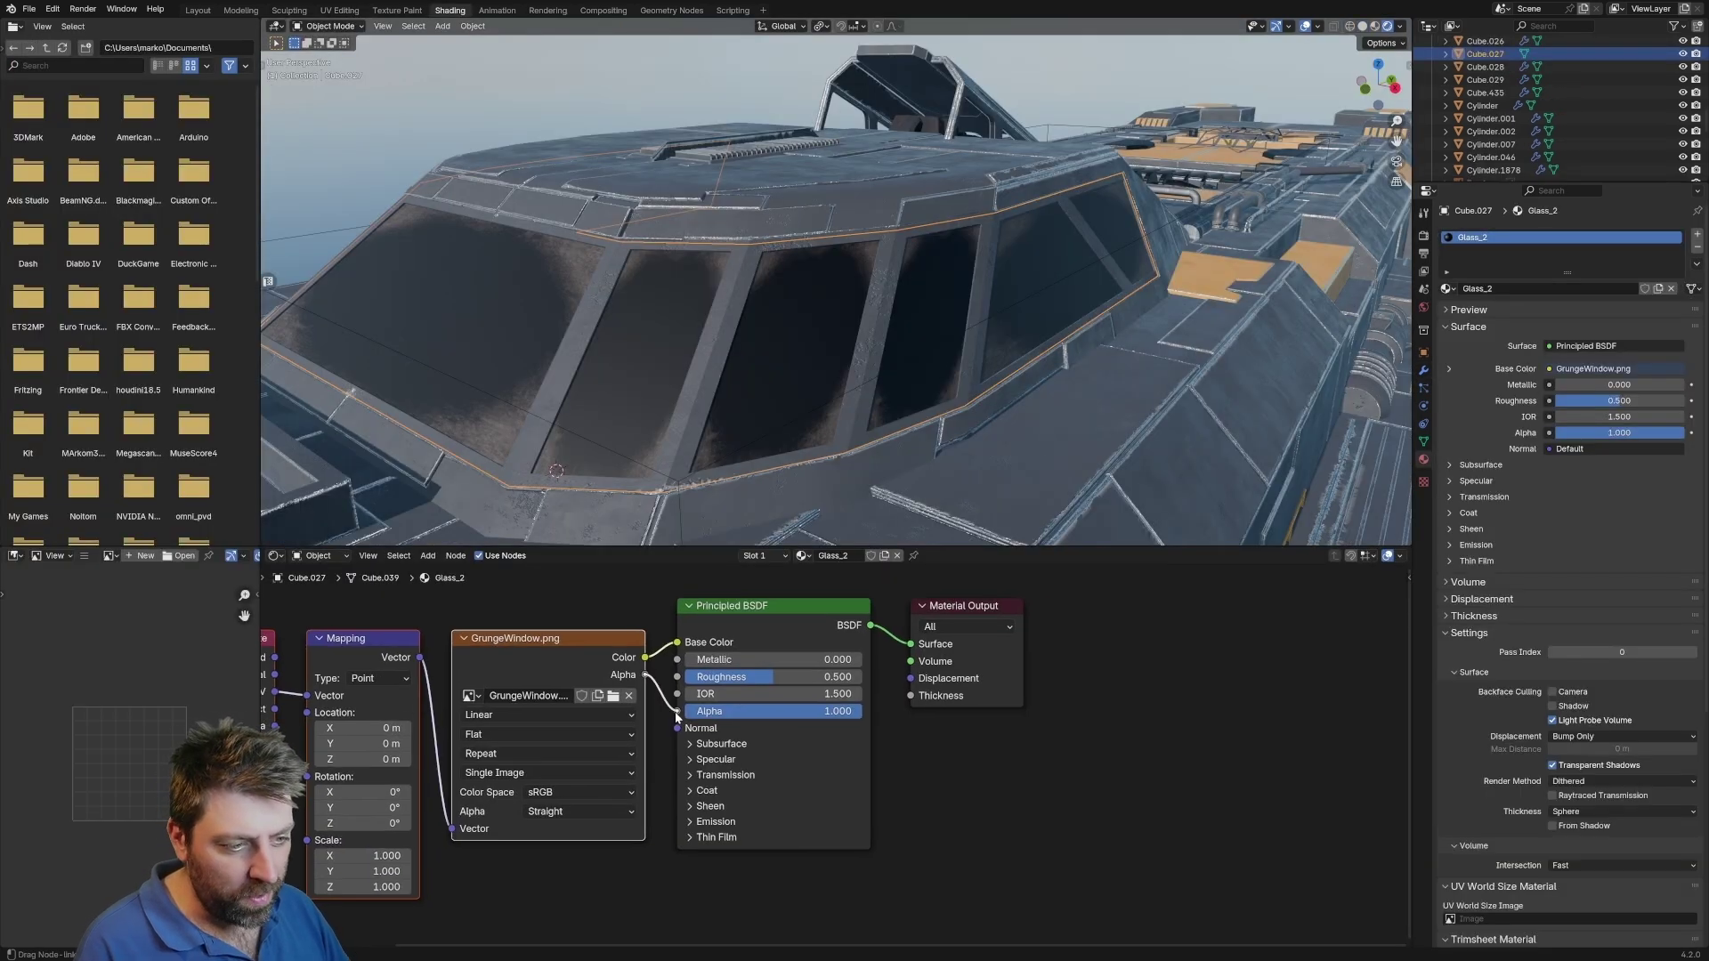
left_click_drag(676, 717, 677, 711)
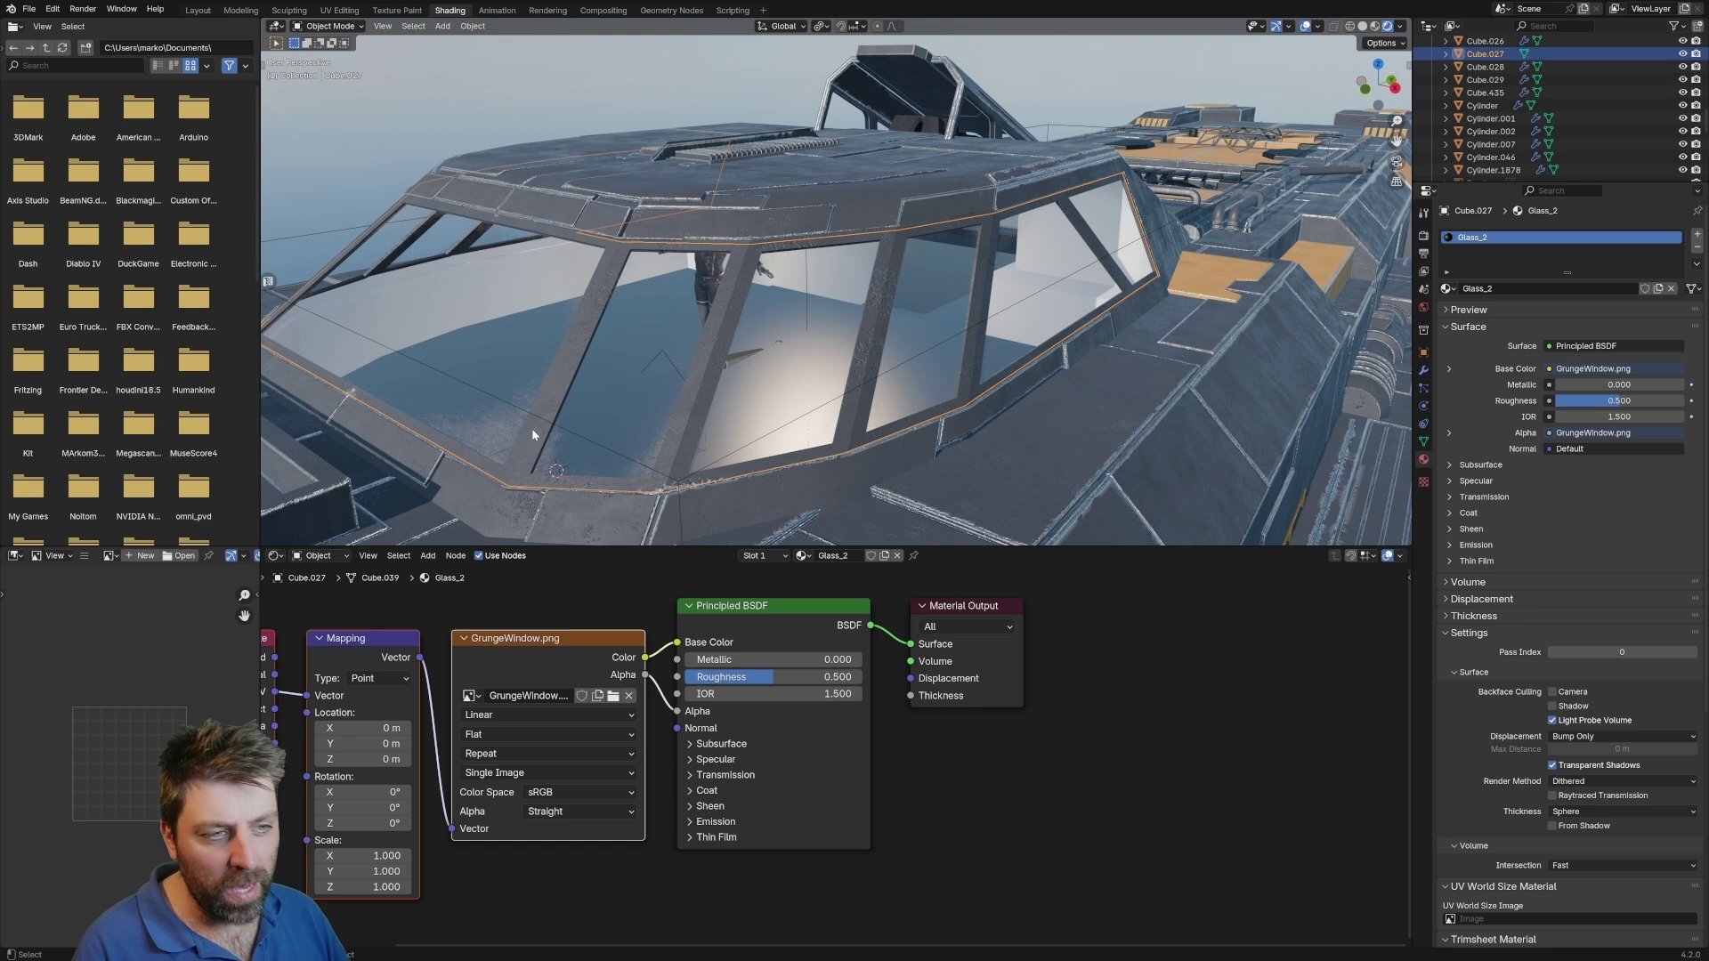
middle_click_drag(532, 429, 794, 376)
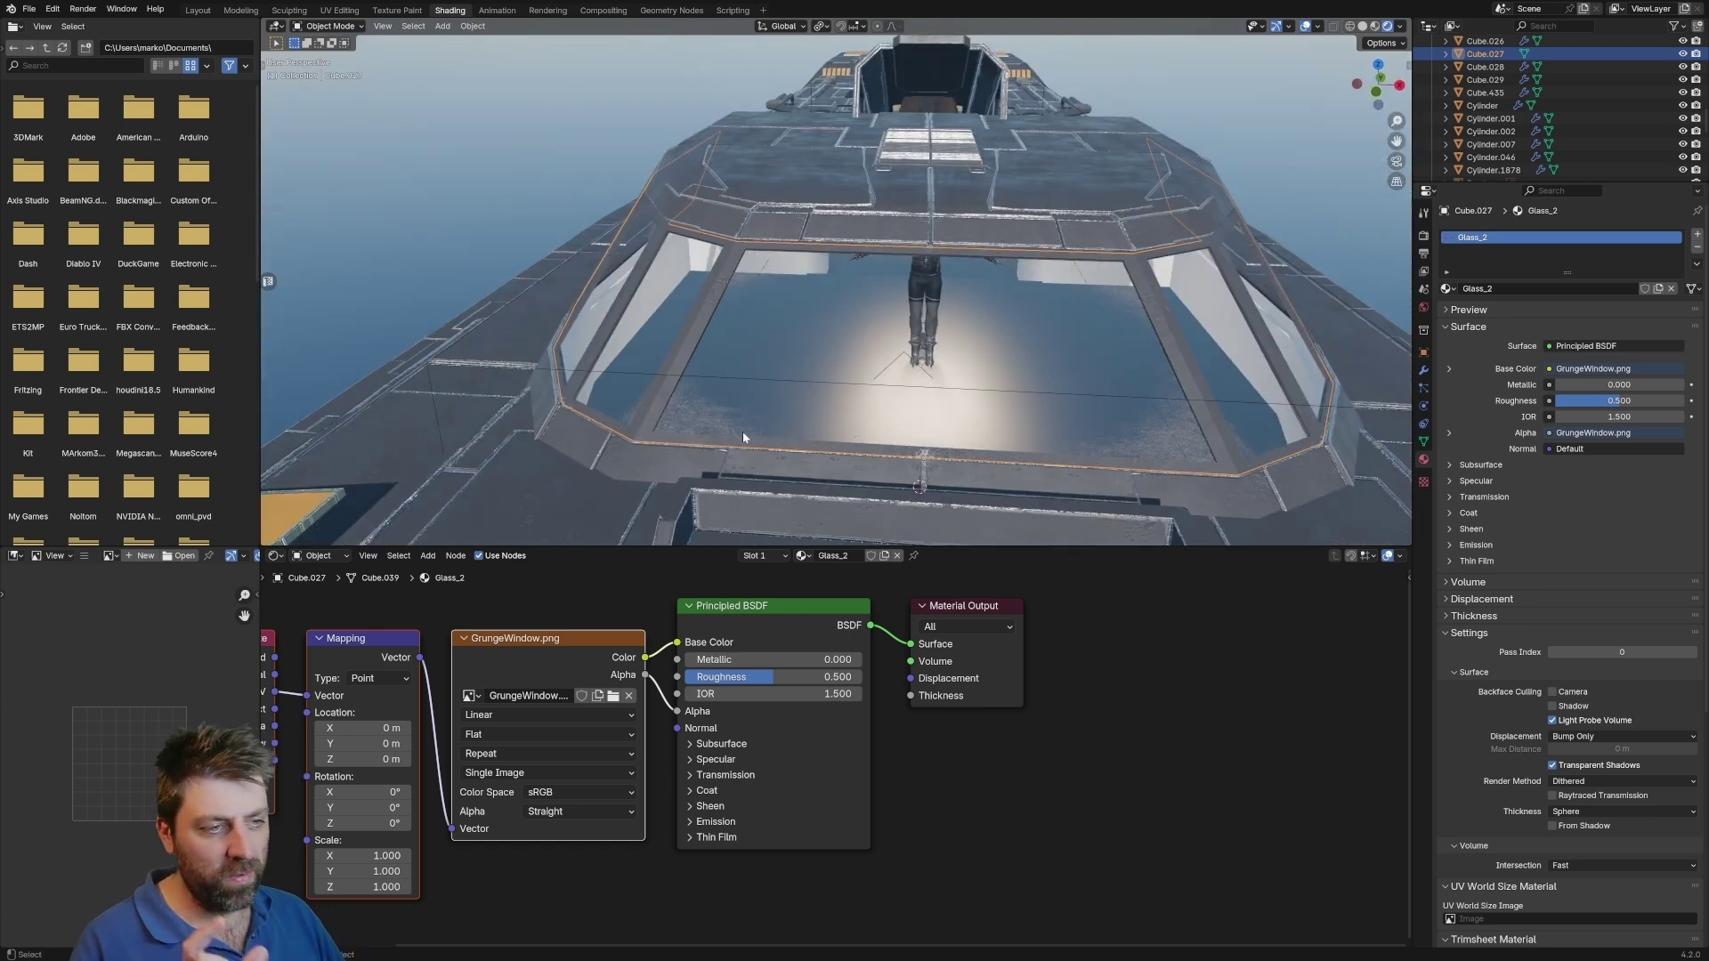
Move the Material Output away from the Principled BSDF and place a Glass BSDF node above the Principled BSDF
scroll(889, 682, "down", 1)
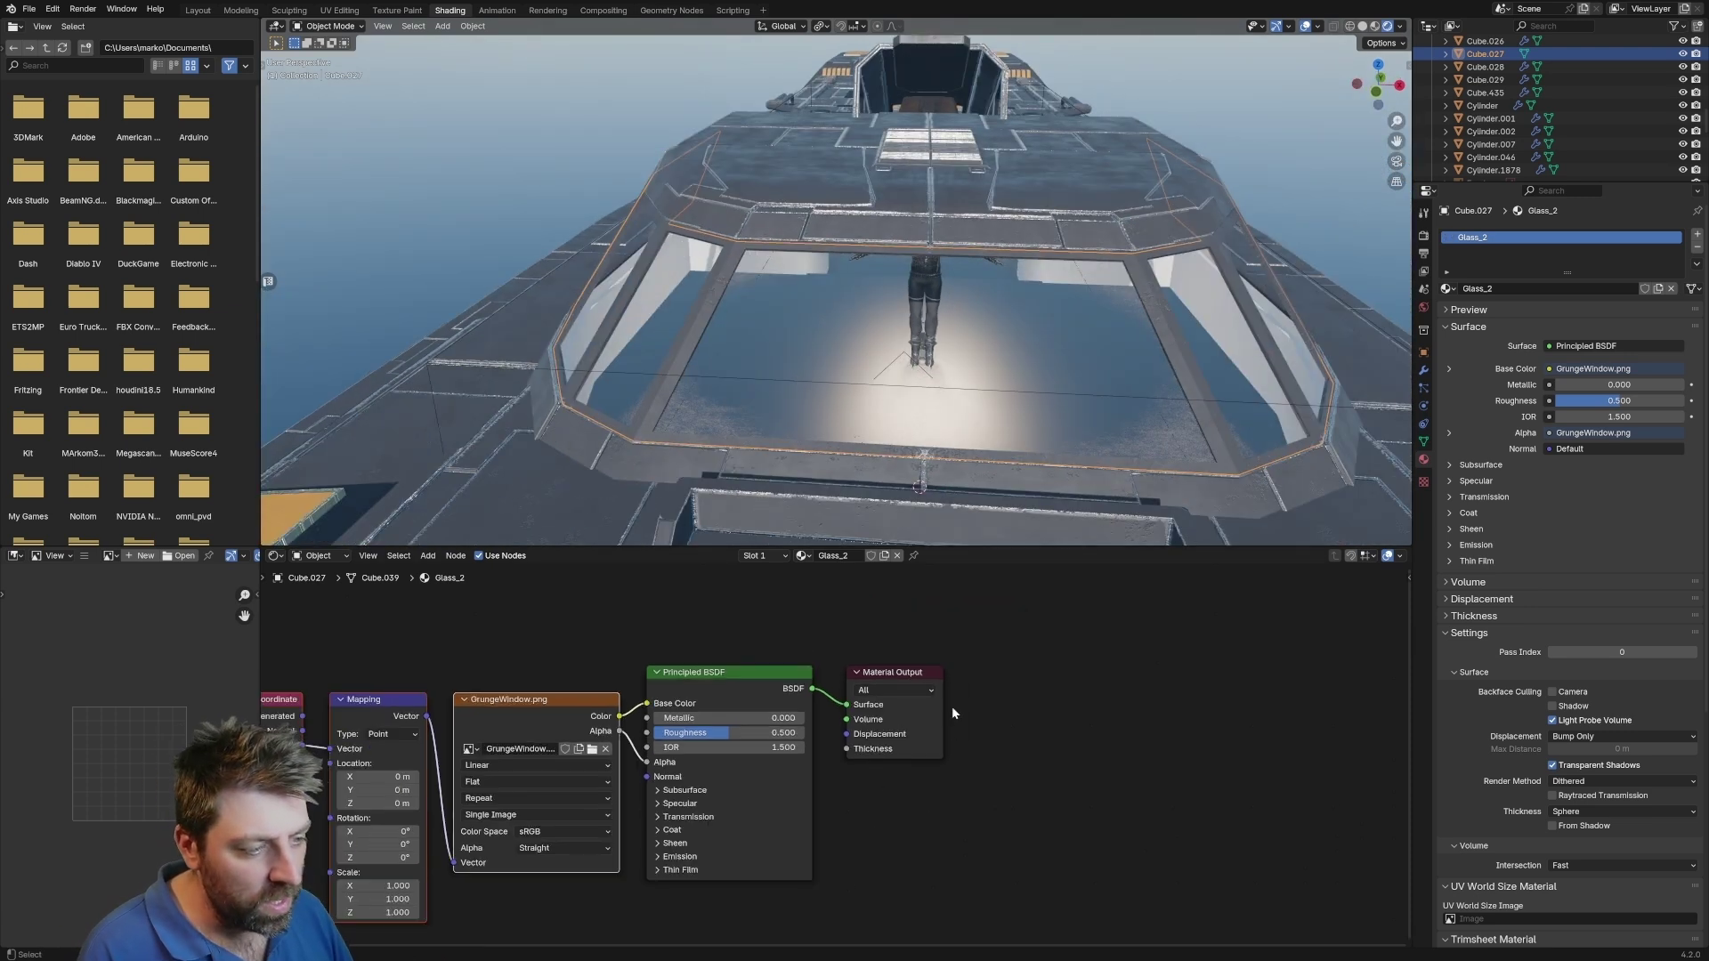
left_click_drag(887, 677, 1082, 674)
middle_click_drag(838, 627, 729, 701)
key("shift+a")
left_click(724, 690)
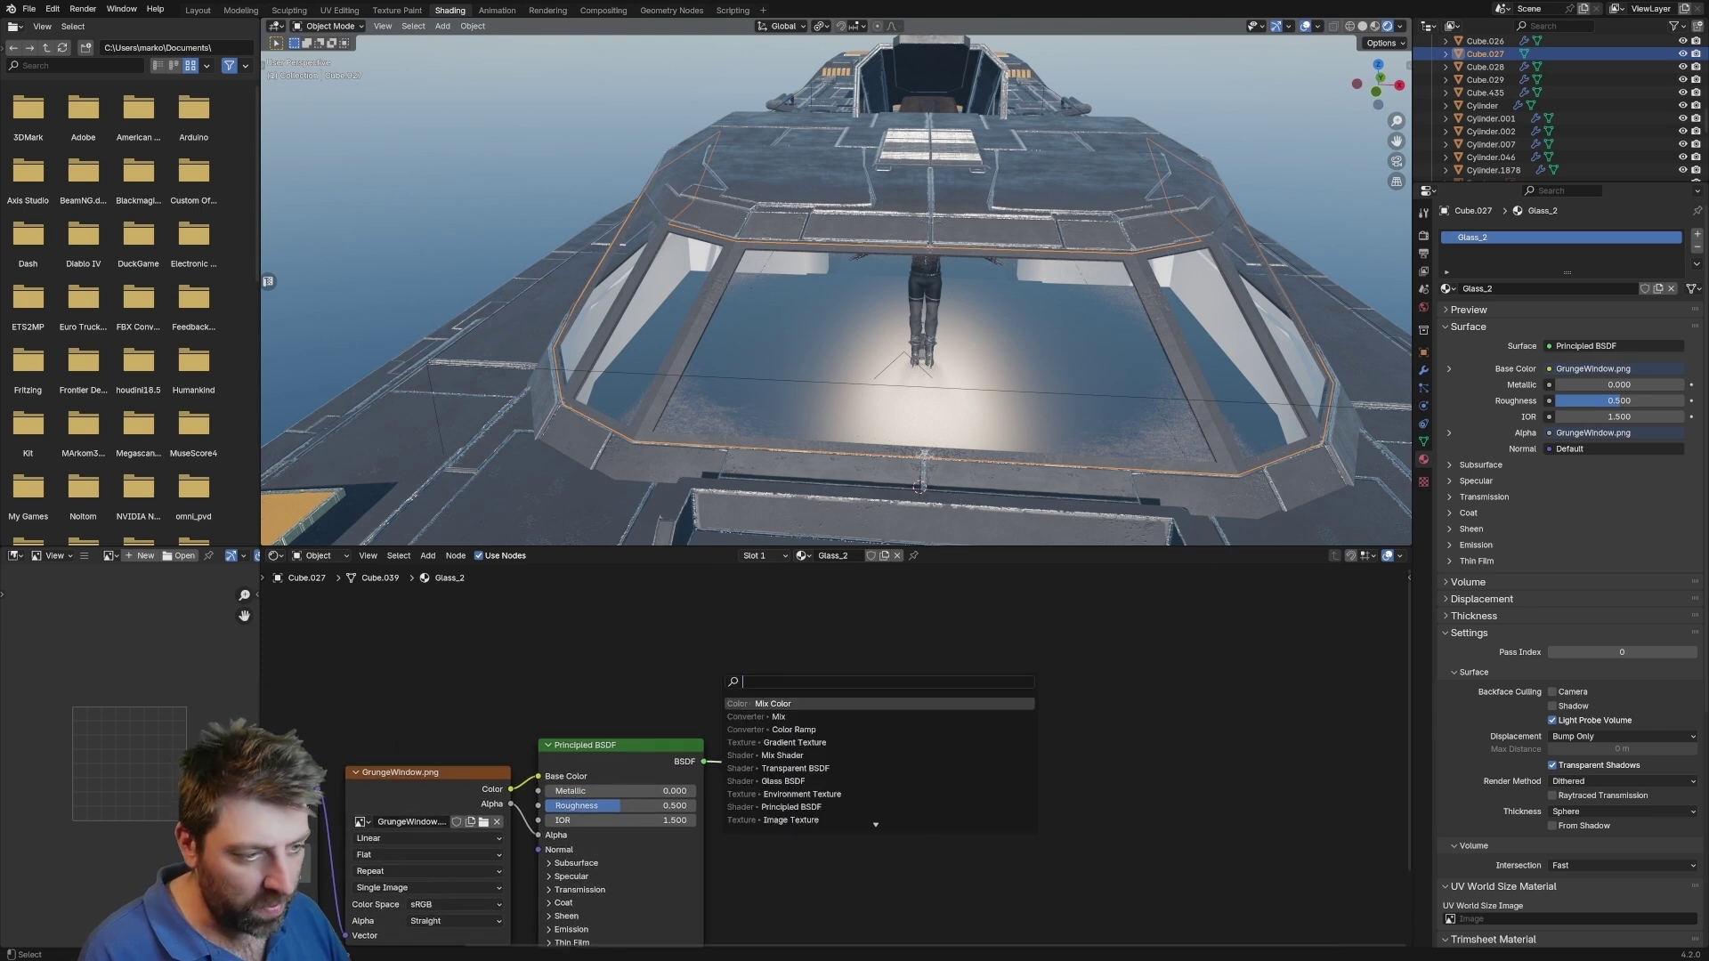
type("glass")
key("Return")
left_click(589, 603)
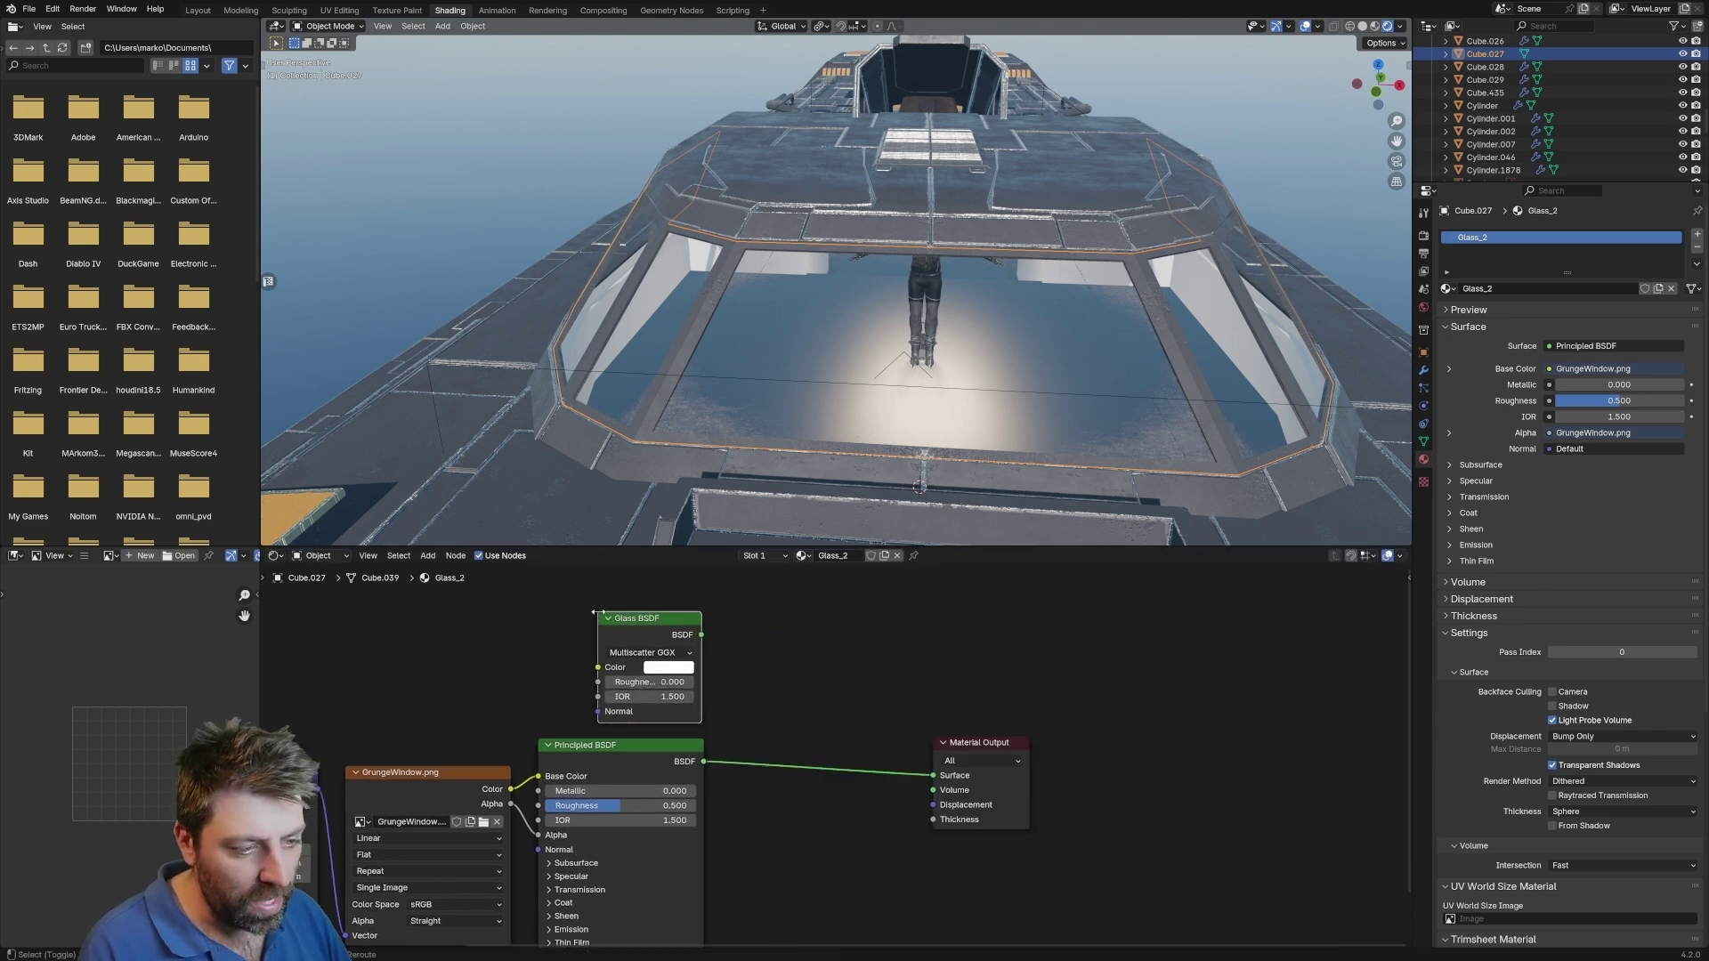
Insert a Mix Shader between the Principled BSDF and the Material Output, and feed the Glass BSDF into it
key("shift+a")
left_click(602, 622)
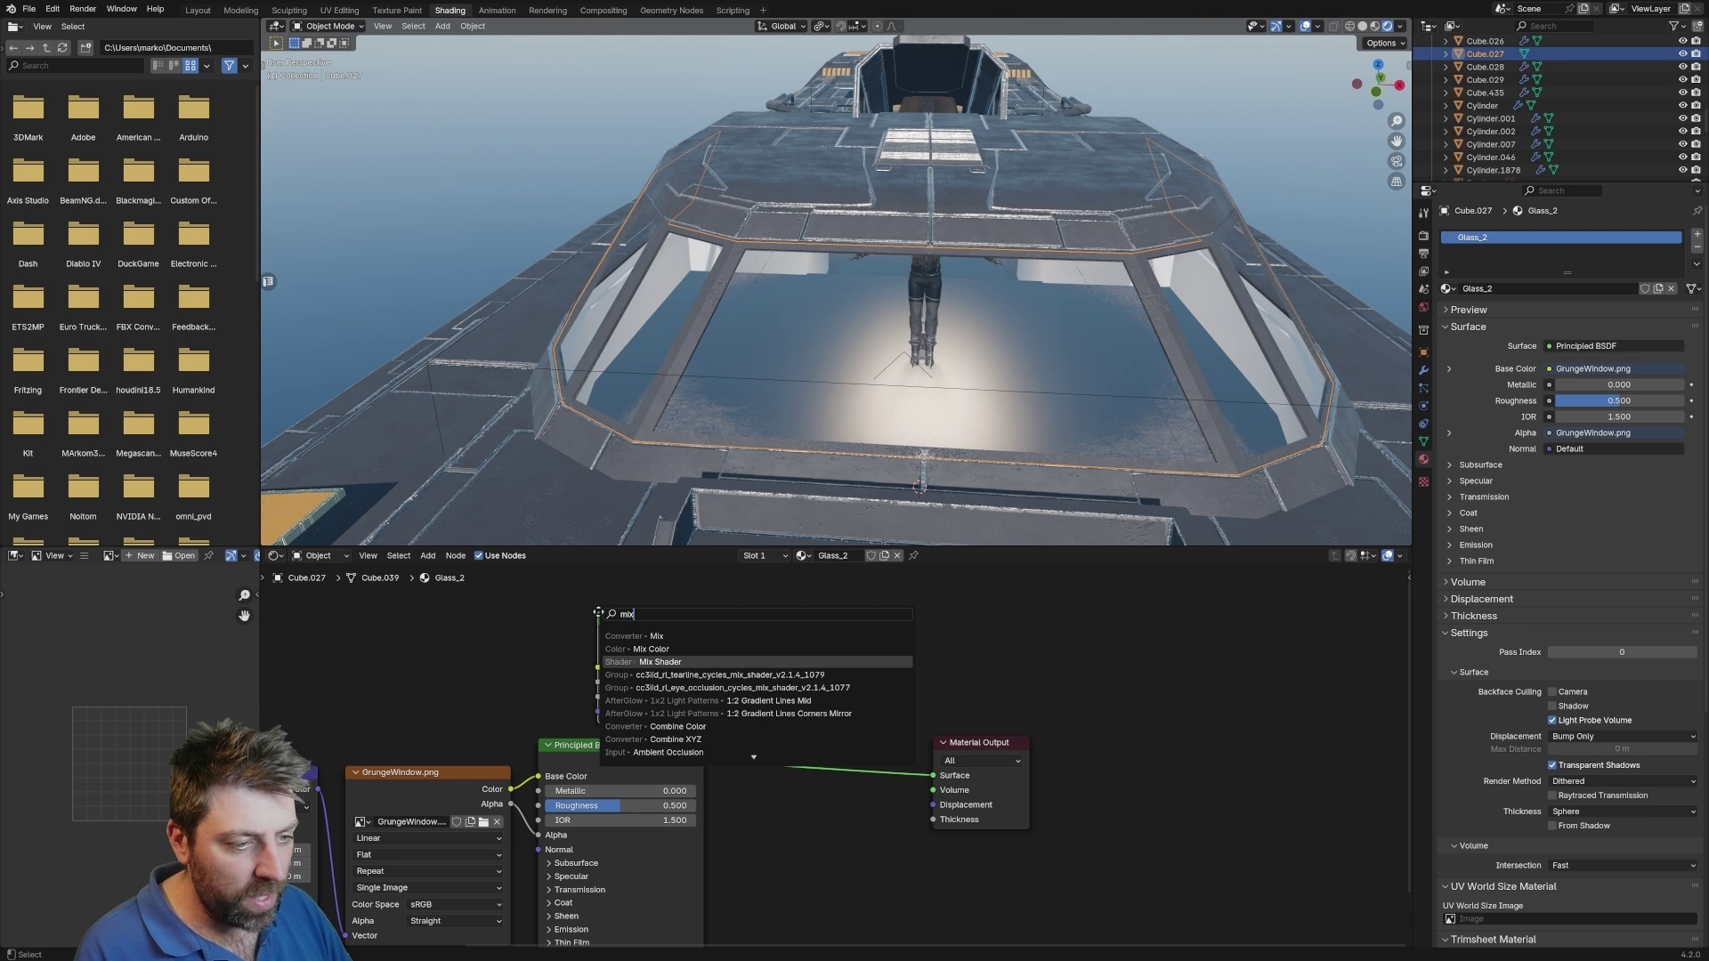
left_click(659, 700)
left_click(760, 711)
left_click_drag(702, 635, 785, 775)
middle_click_drag(991, 517, 951, 497)
scroll(950, 497, "up", 3)
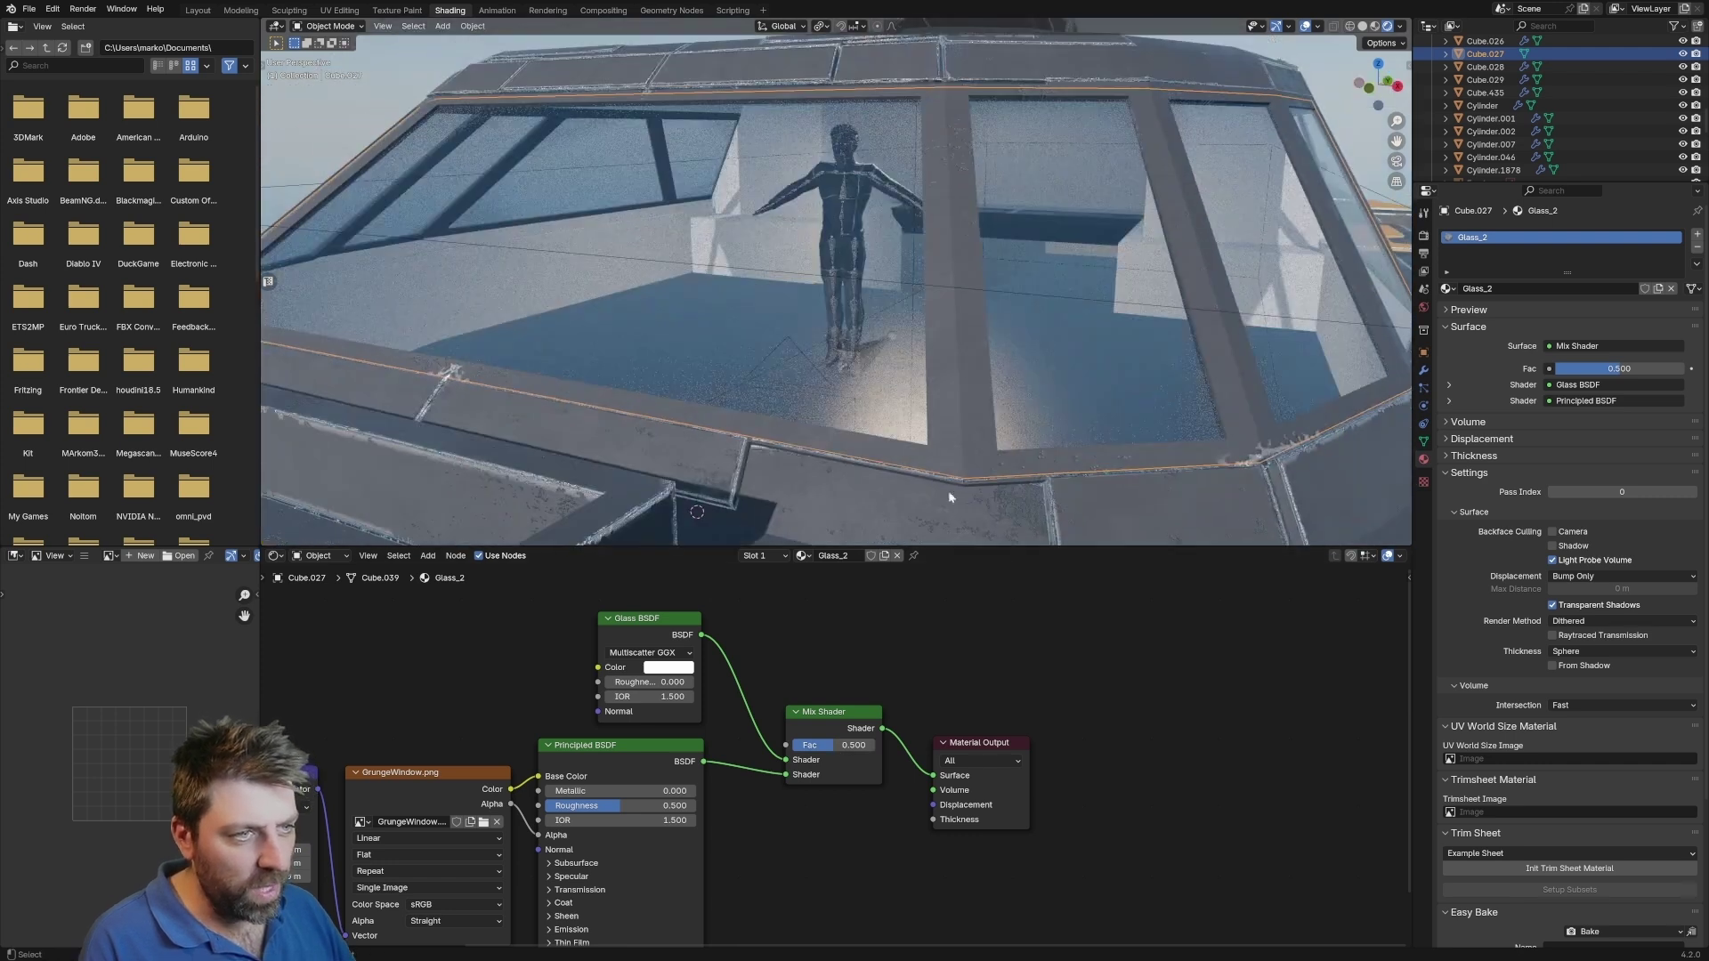
Set the Mix Shader factor to 0.9 in favour of the Principled BSDF
left_click_drag(831, 748, 875, 745)
left_click(867, 745)
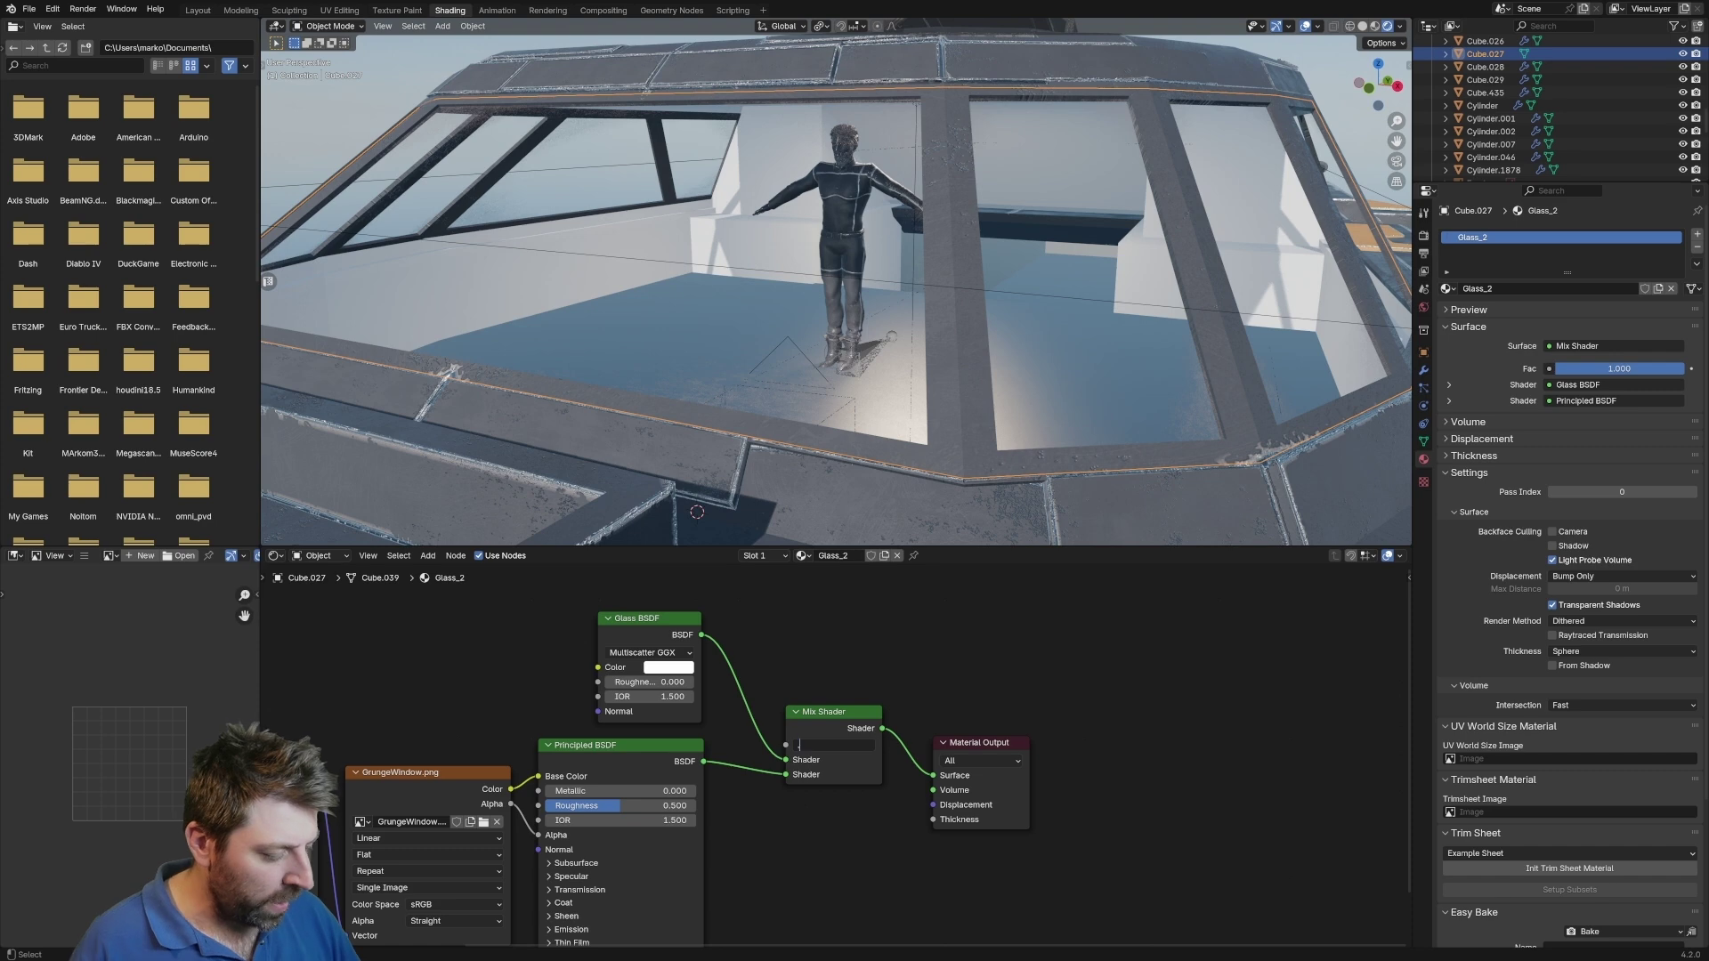
type(".9")
key("Return")
Change the render engine to Cycles and render the cockpit through the scene camera
left_click(1424, 235)
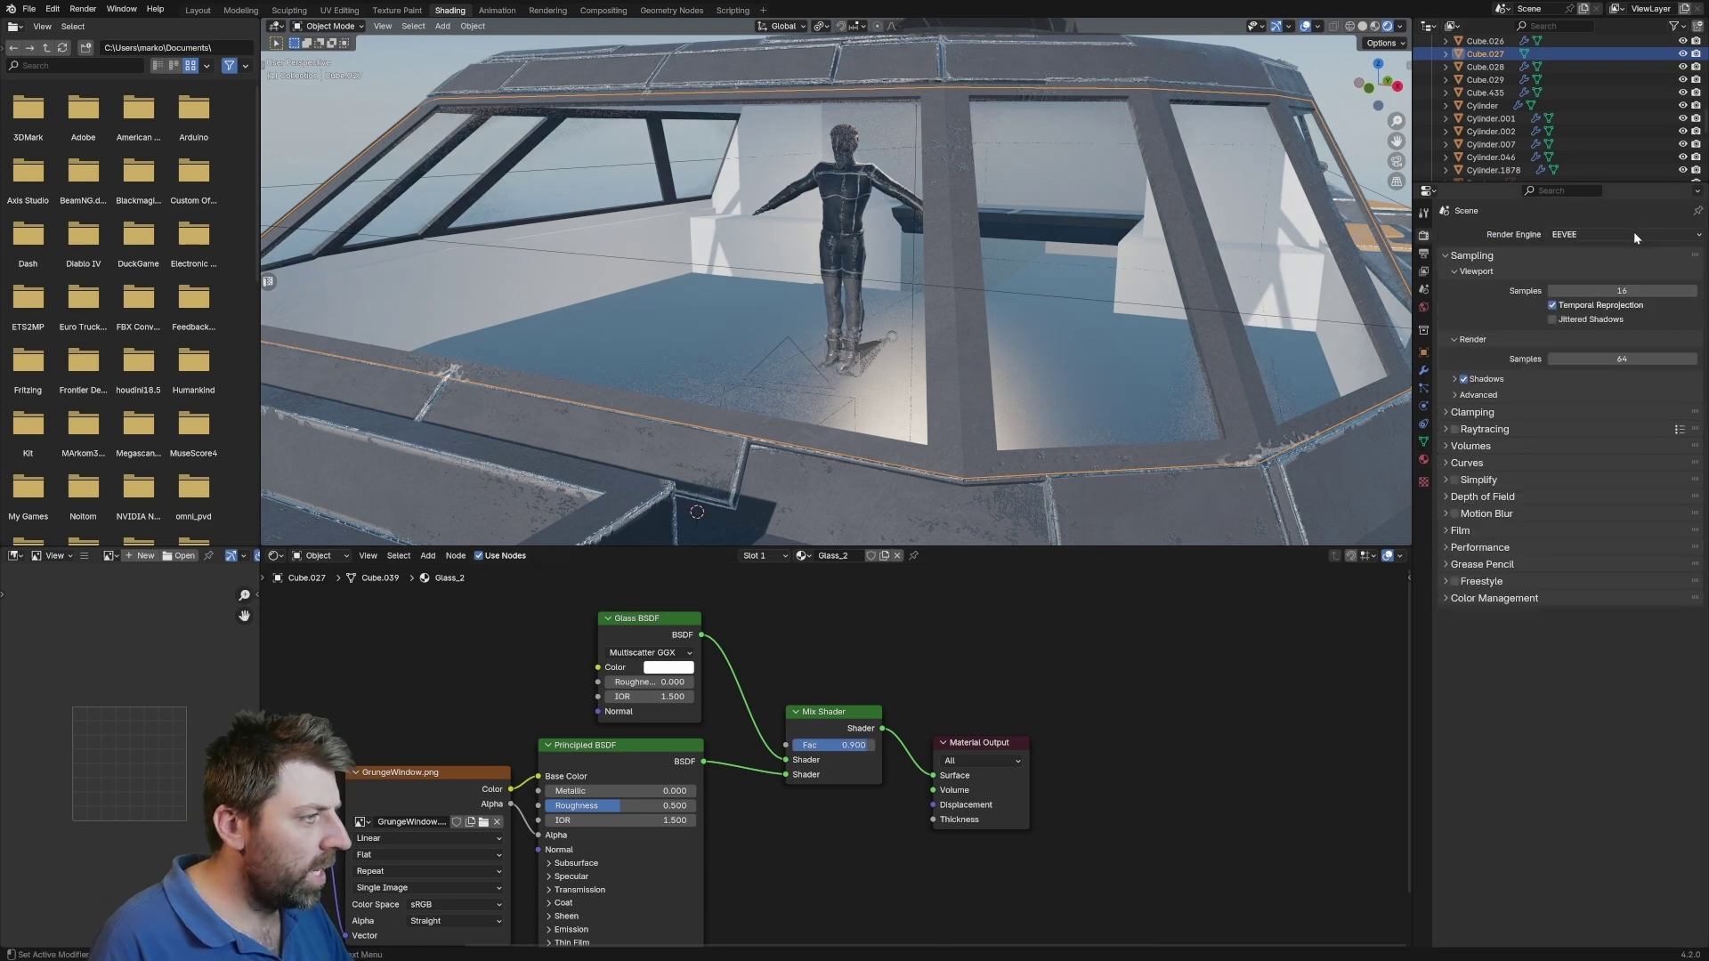
left_click(1633, 233)
key("KP_0")
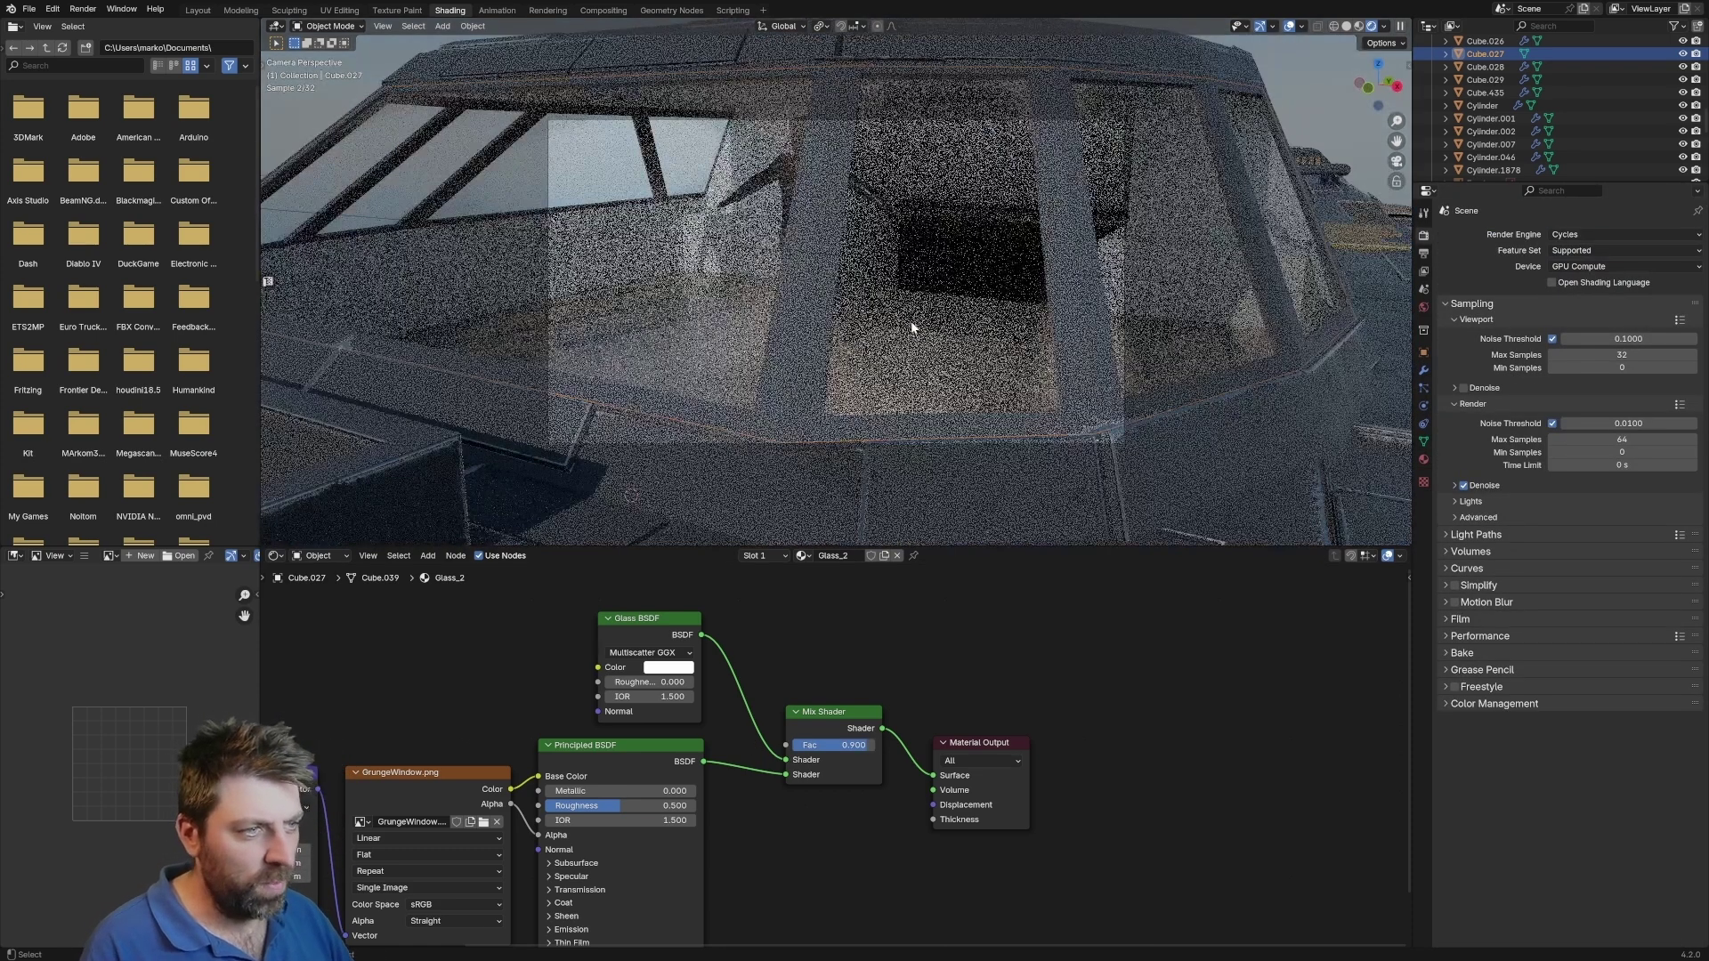
left_click(881, 429)
left_click(546, 367)
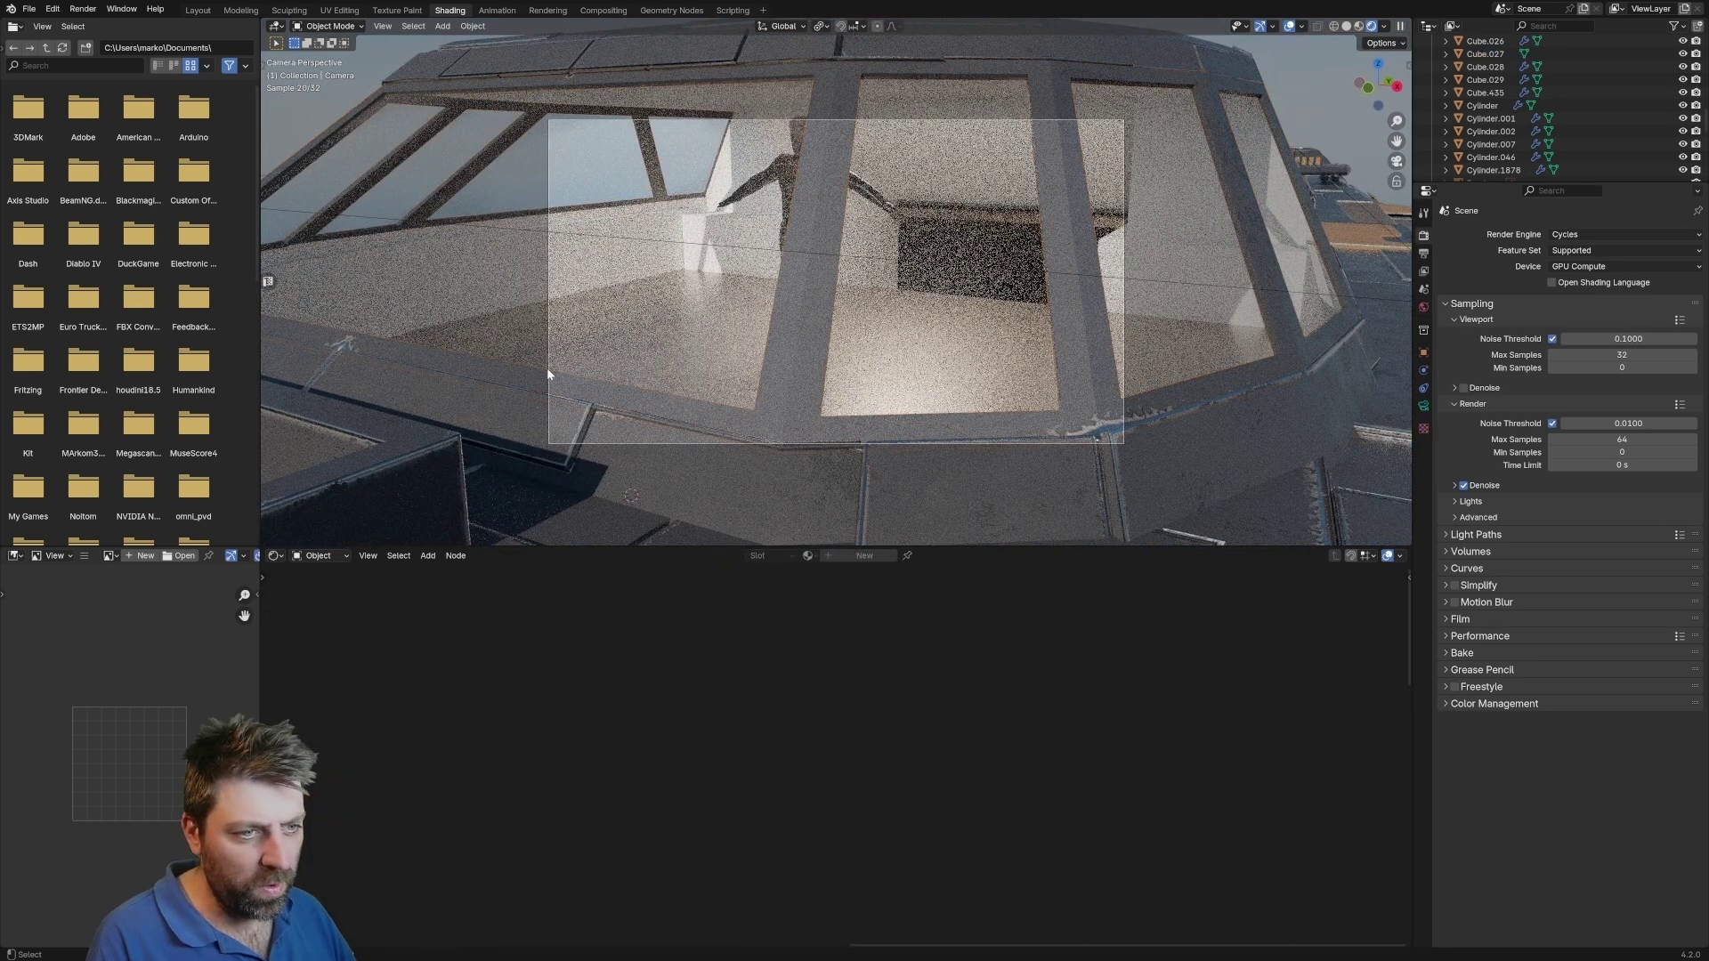
key("F12")
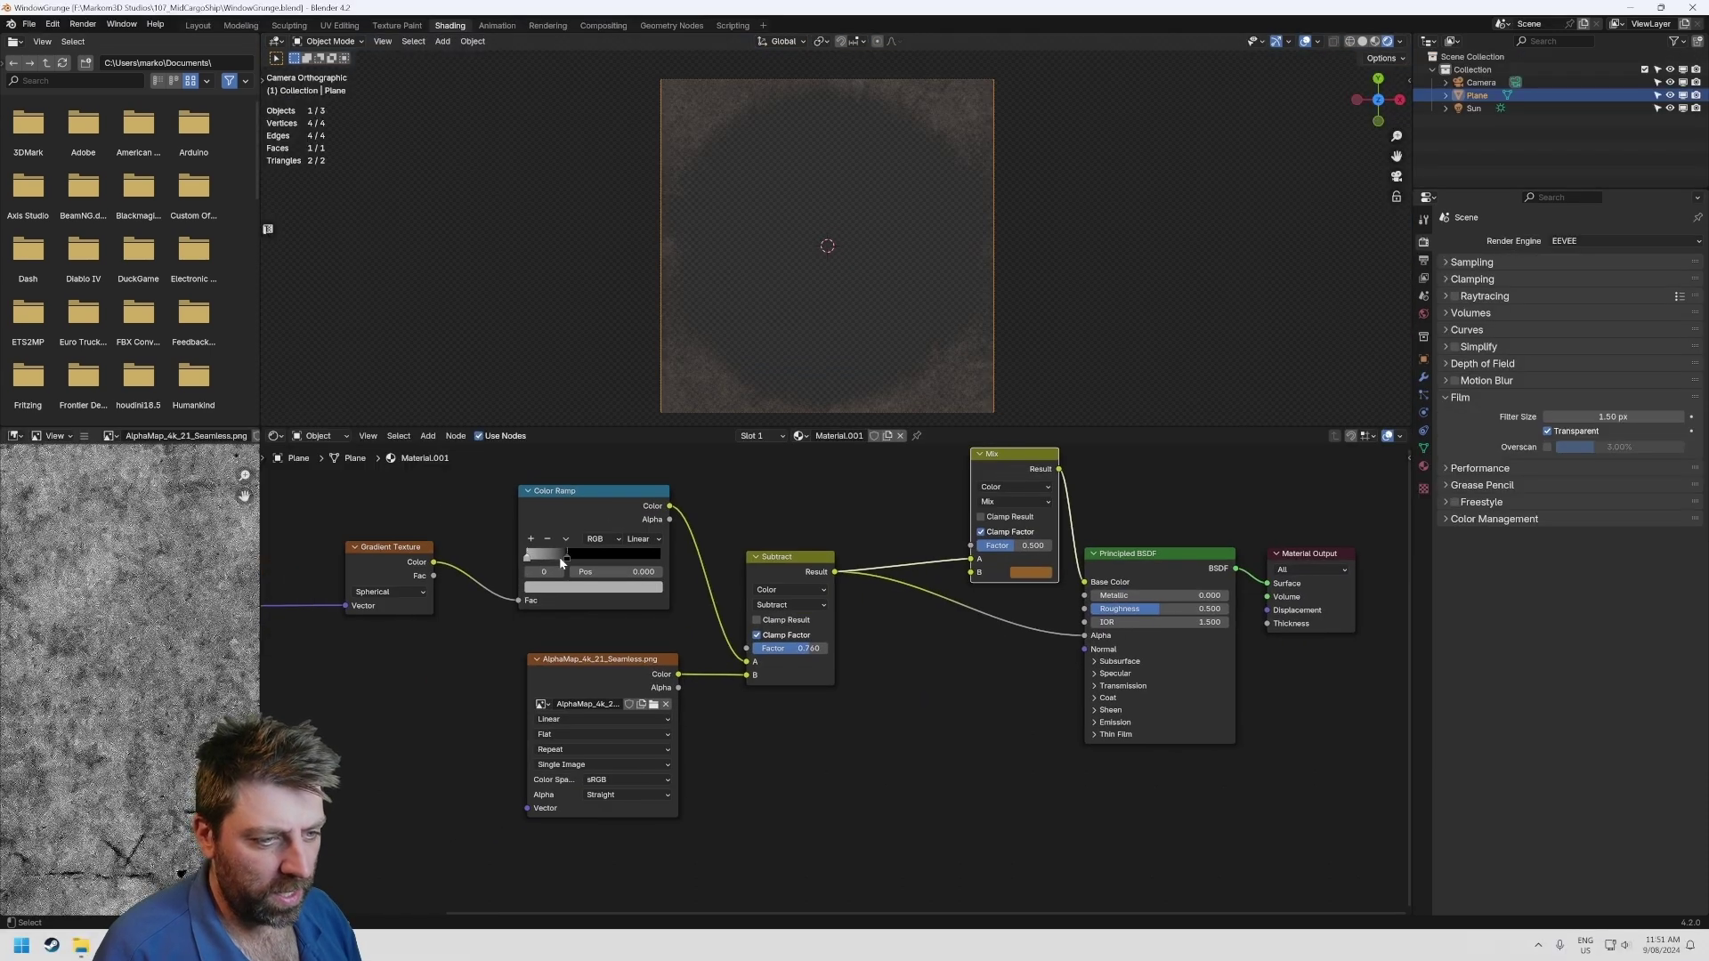
In the WindowGrunge file, brighten the Color Ramp's first stop to near white to strengthen the grunge
left_click(539, 588)
left_click_drag(651, 416, 651, 392)
left_click(639, 587)
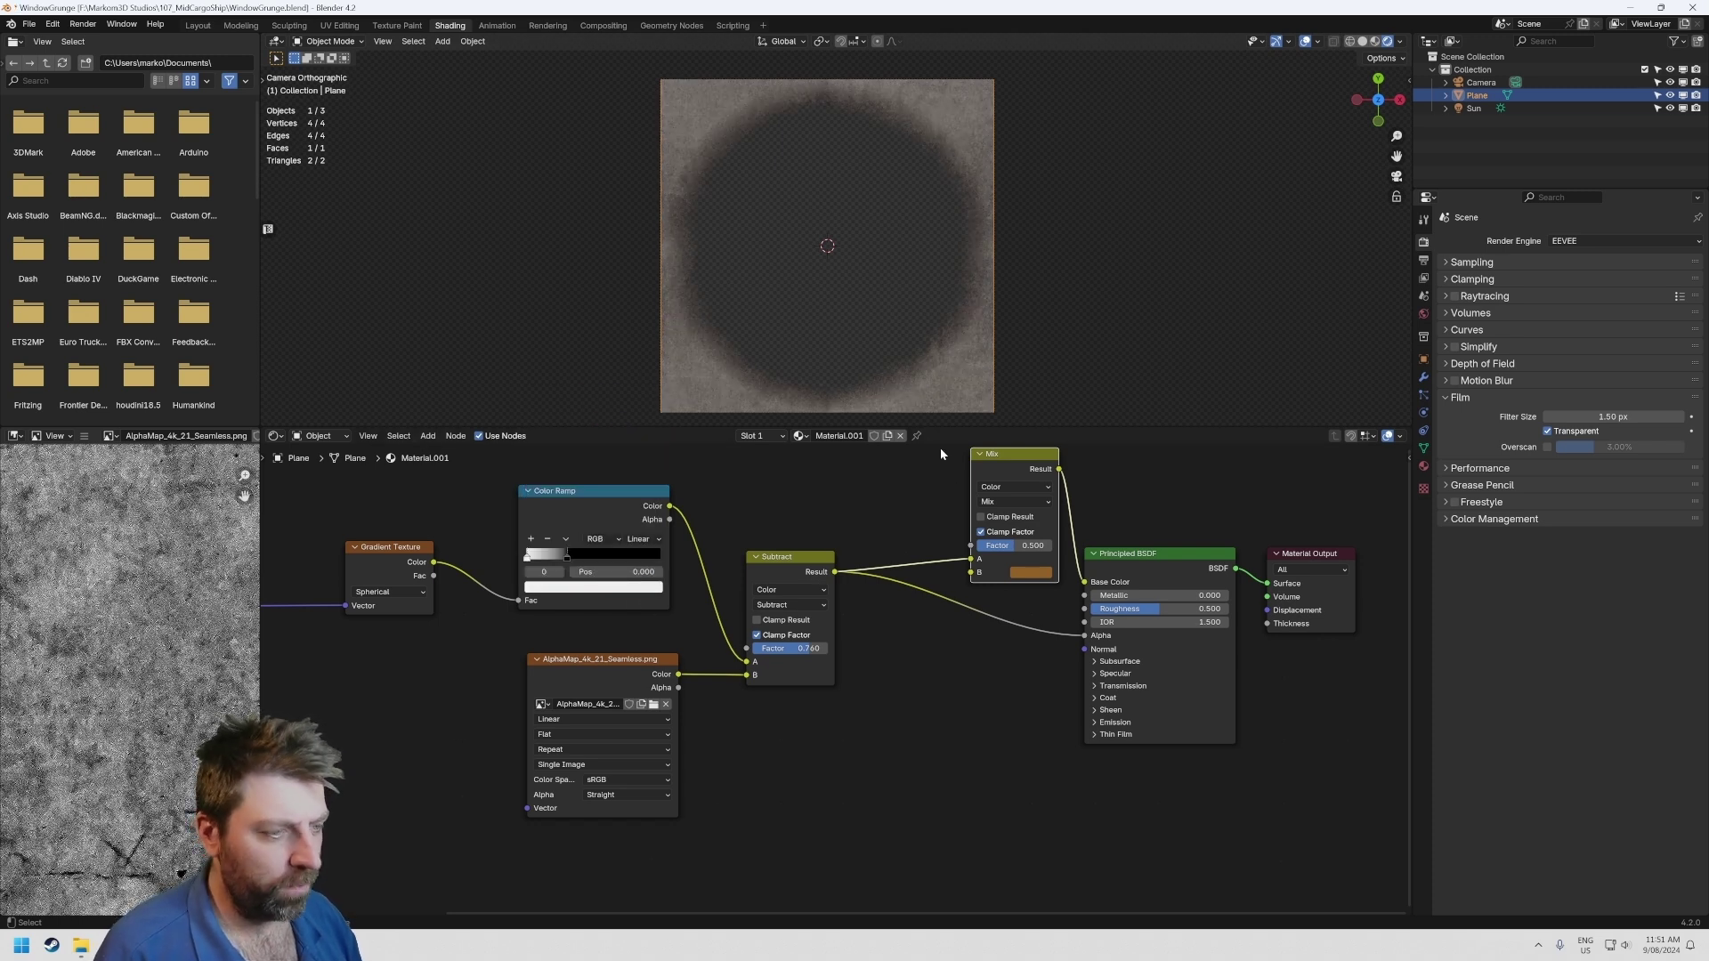
Render the brighter grunge image and save it over GrungeWindow.png in the 107_MidCargoShip folder as an RGBA PNG
key("F12")
left_click(597, 28)
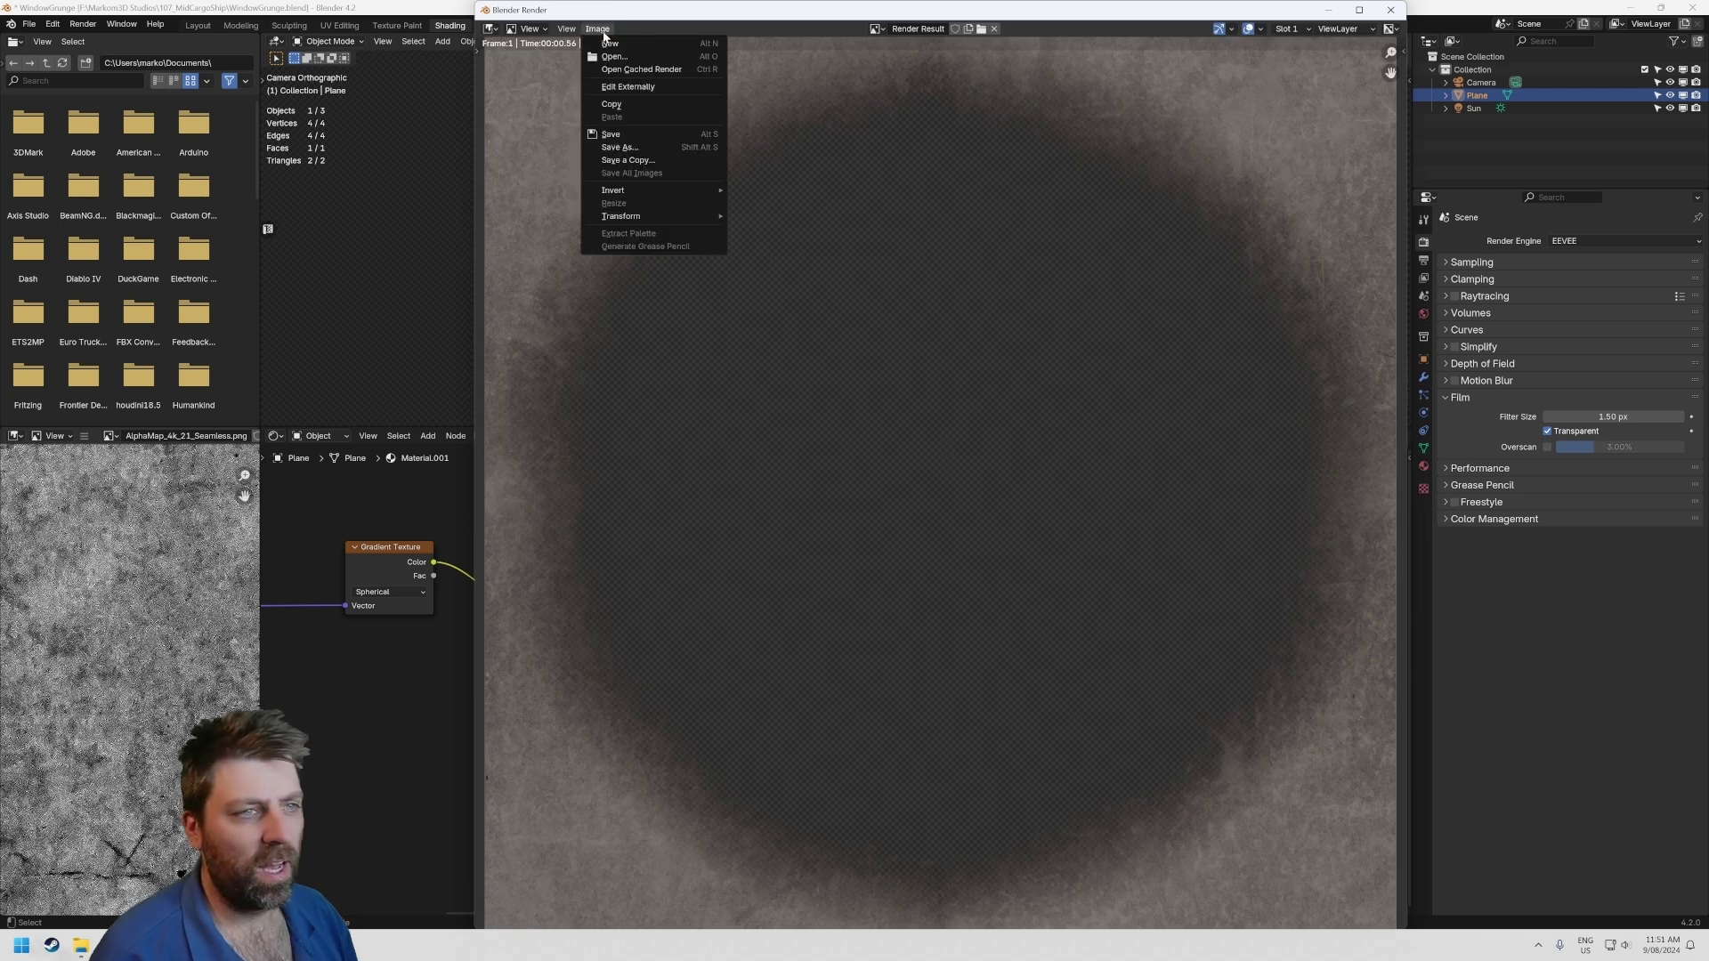
left_click(623, 139)
left_click(801, 351)
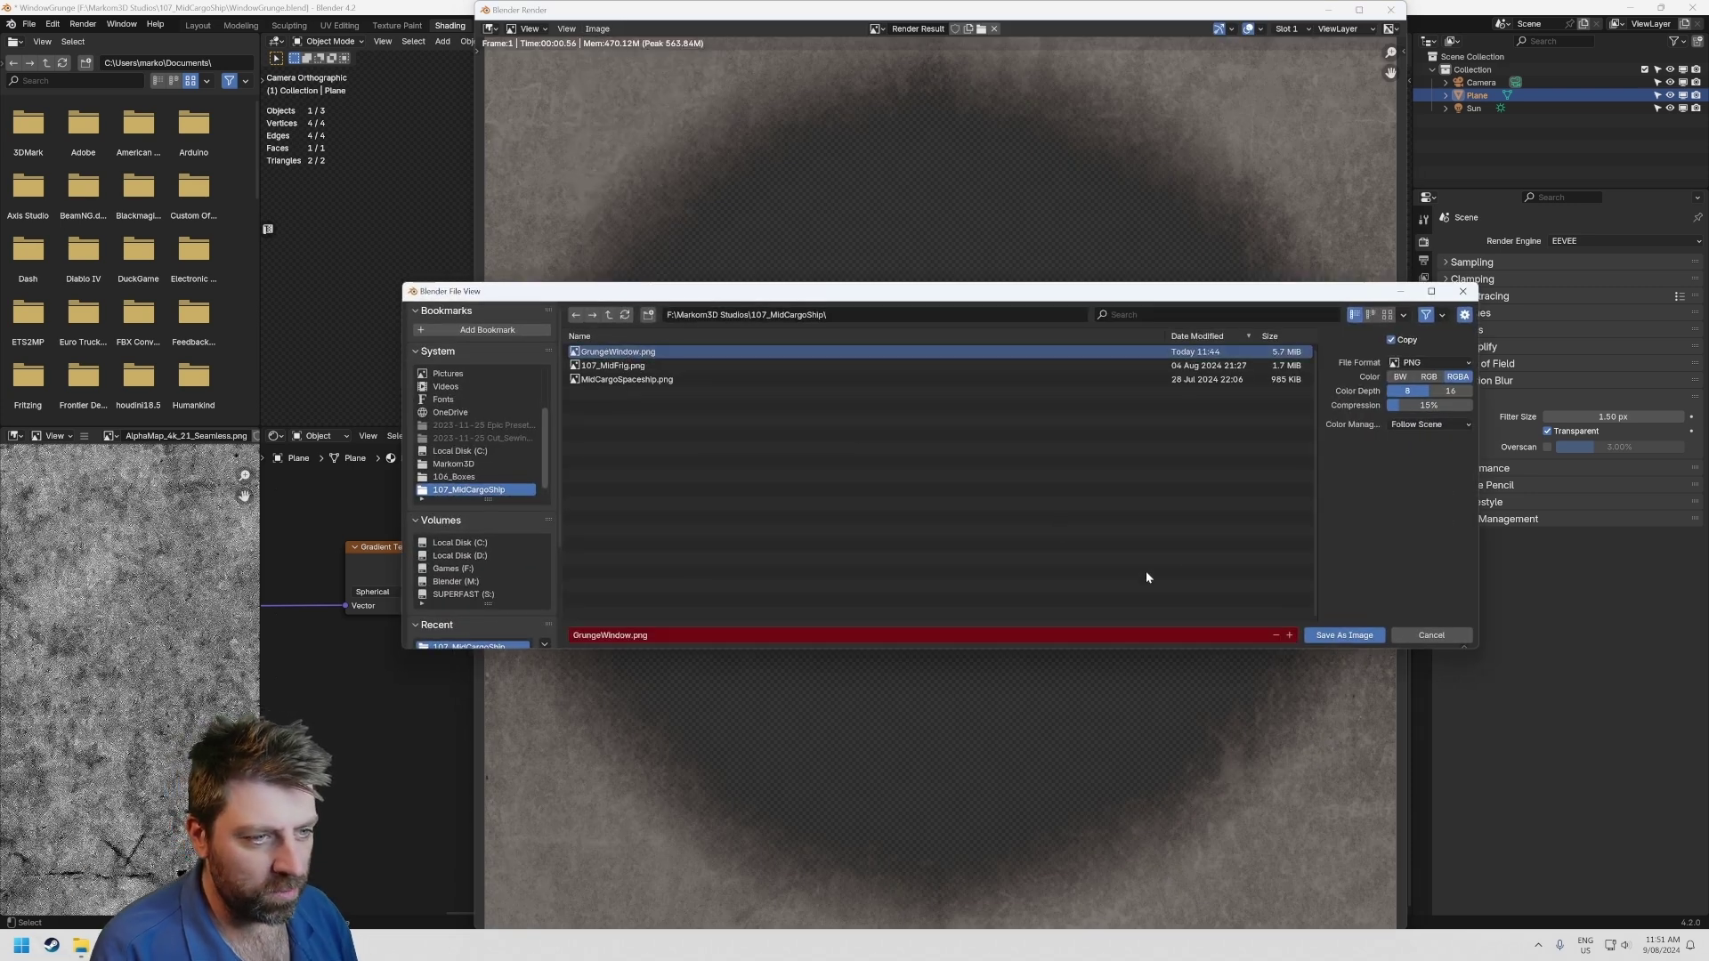
left_click(1344, 634)
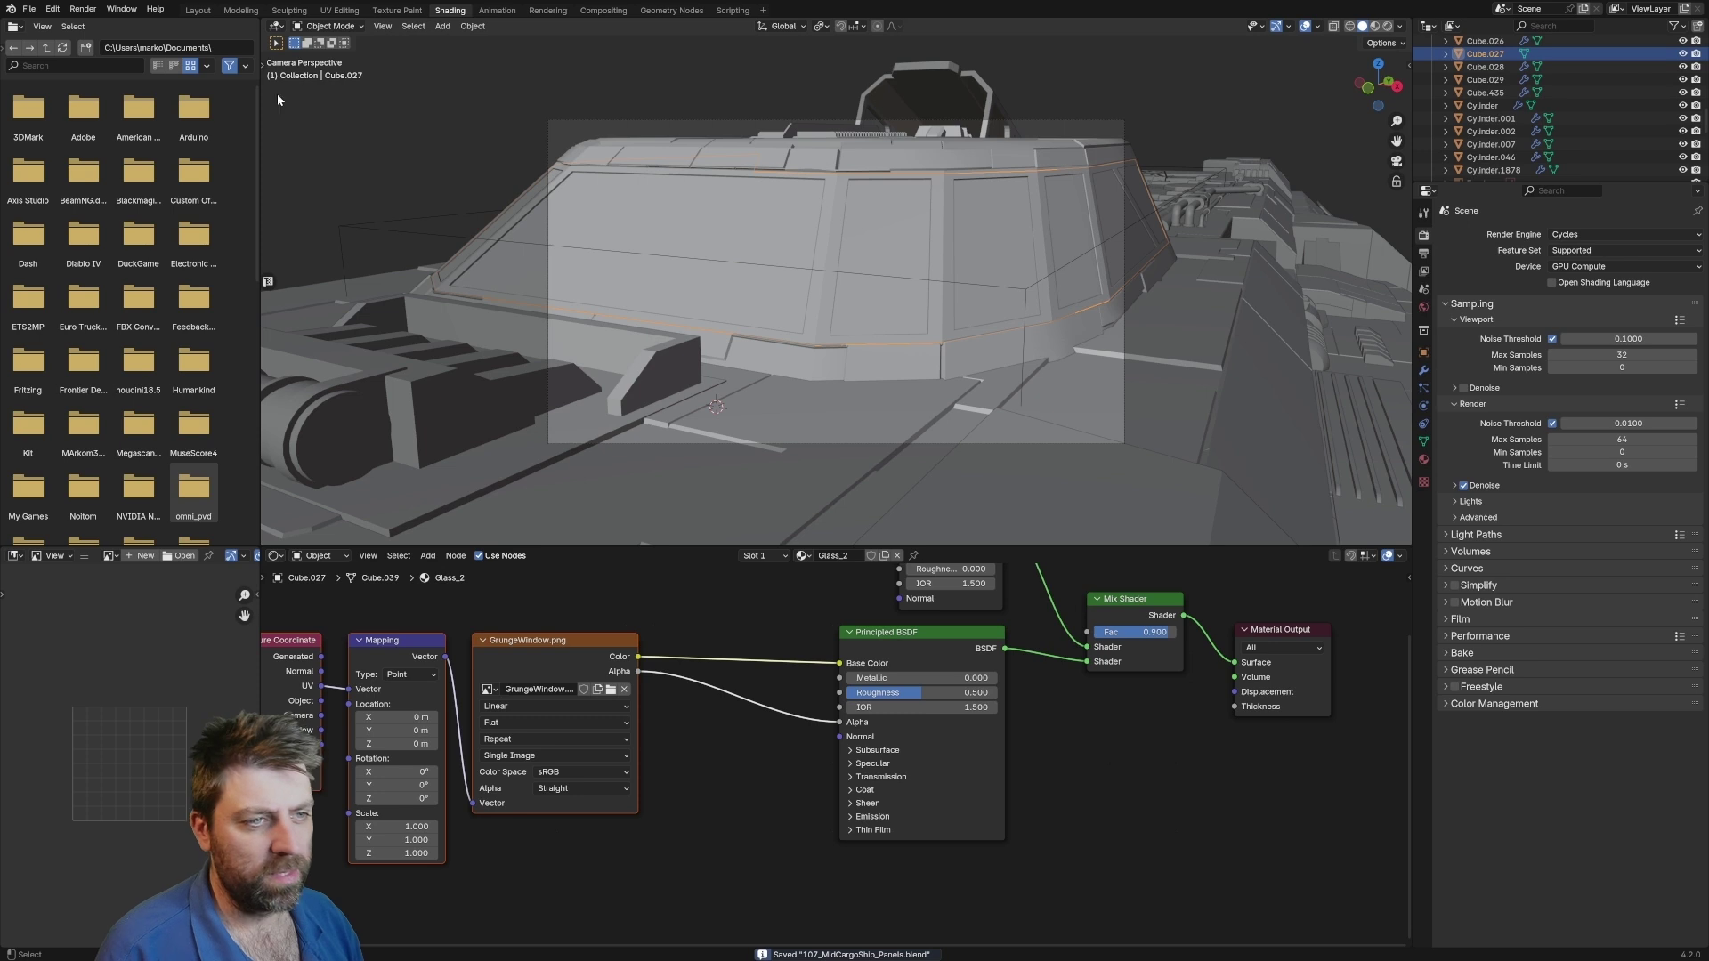
Reload the saved spaceship file to pick up the updated grunge image, check the cockpit render and close it
left_click(29, 9)
mouse_move(81, 49)
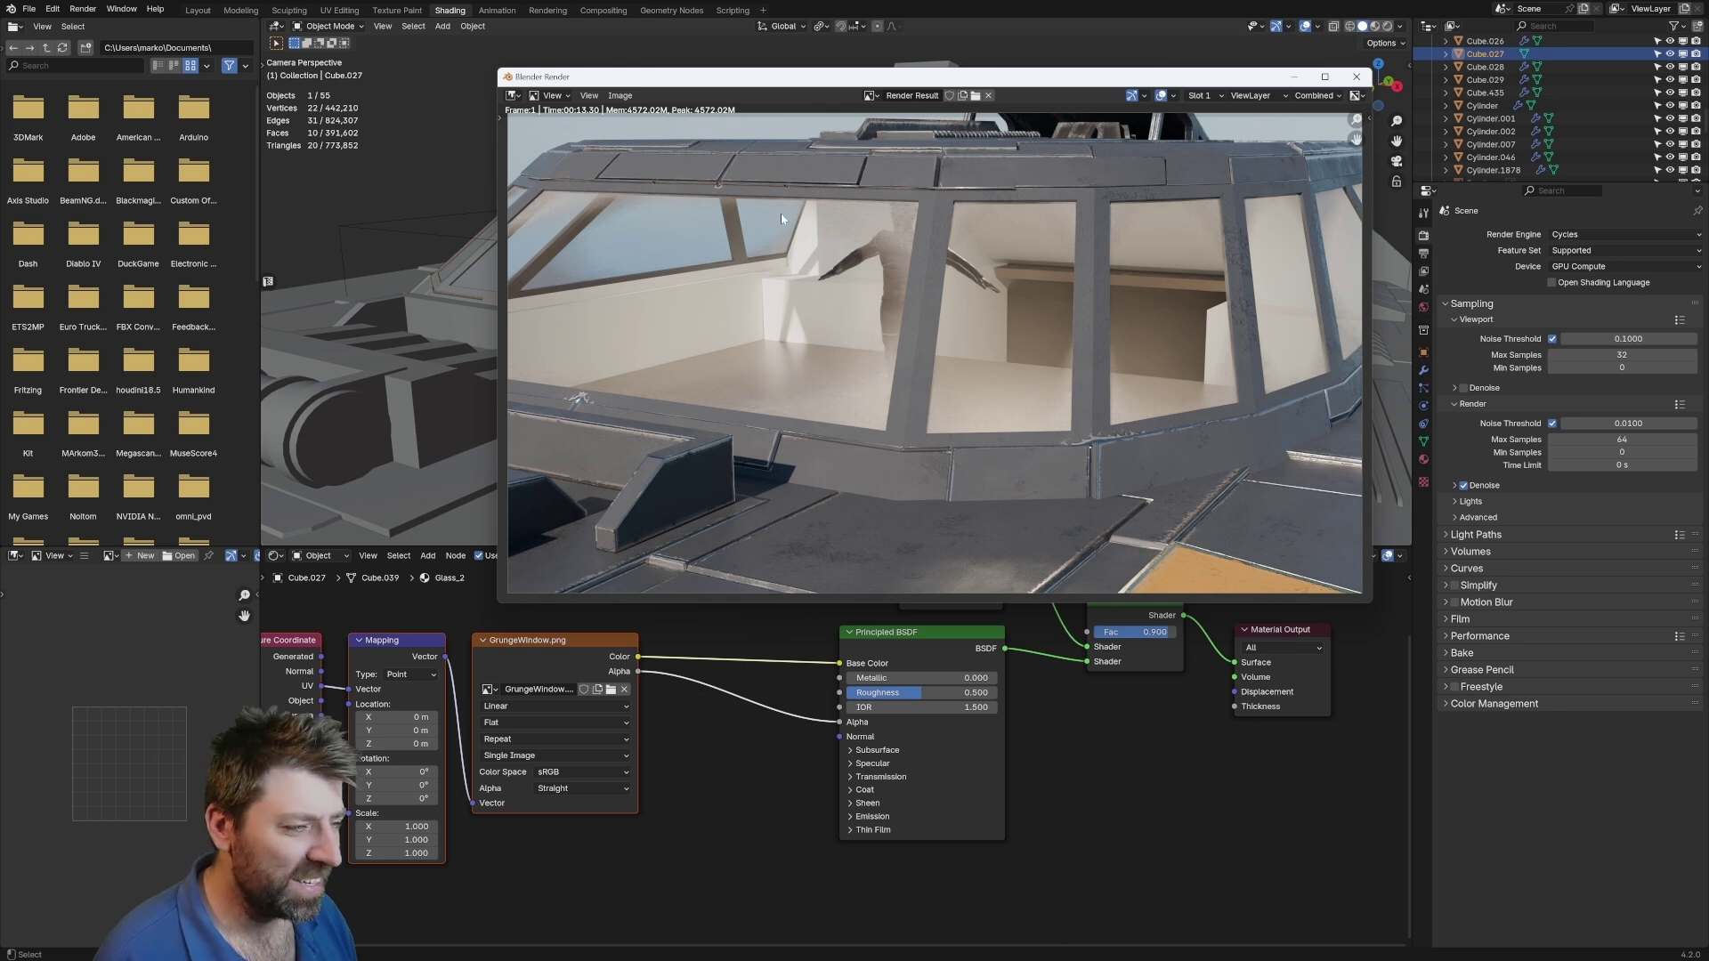
left_click(1357, 81)
Leave the camera view and switch the viewport to rendered shading to see the cockpit glass
middle_click_drag(979, 265, 967, 260)
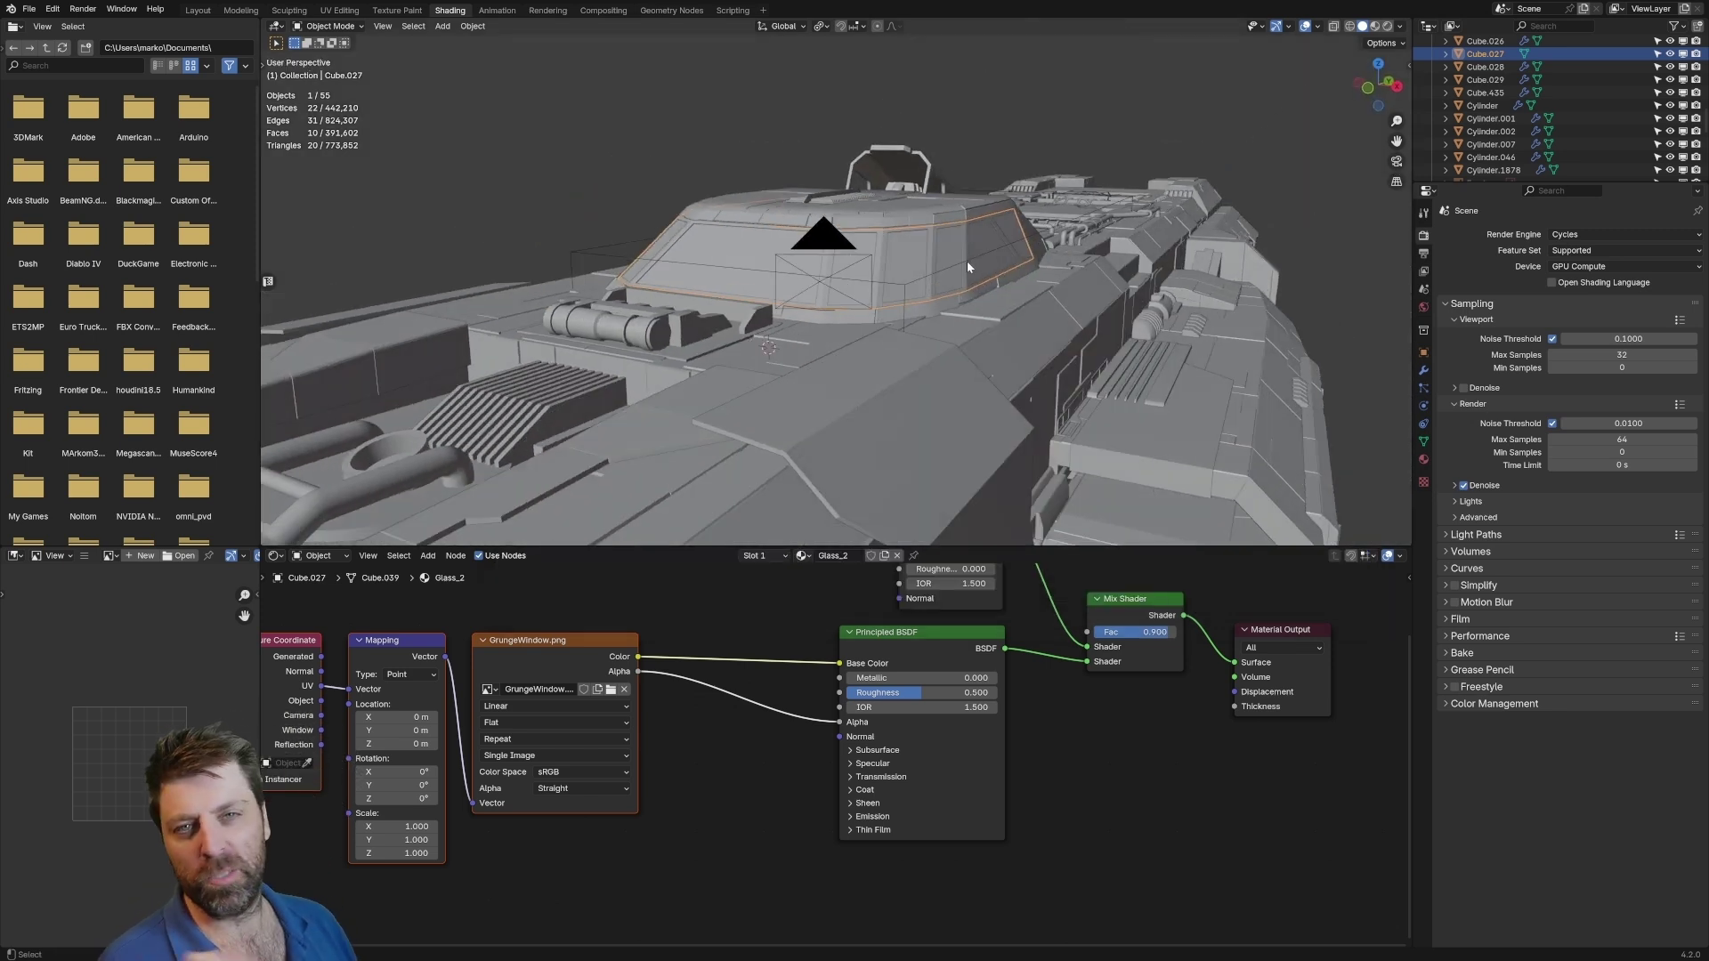
key("z")
left_click(1106, 246)
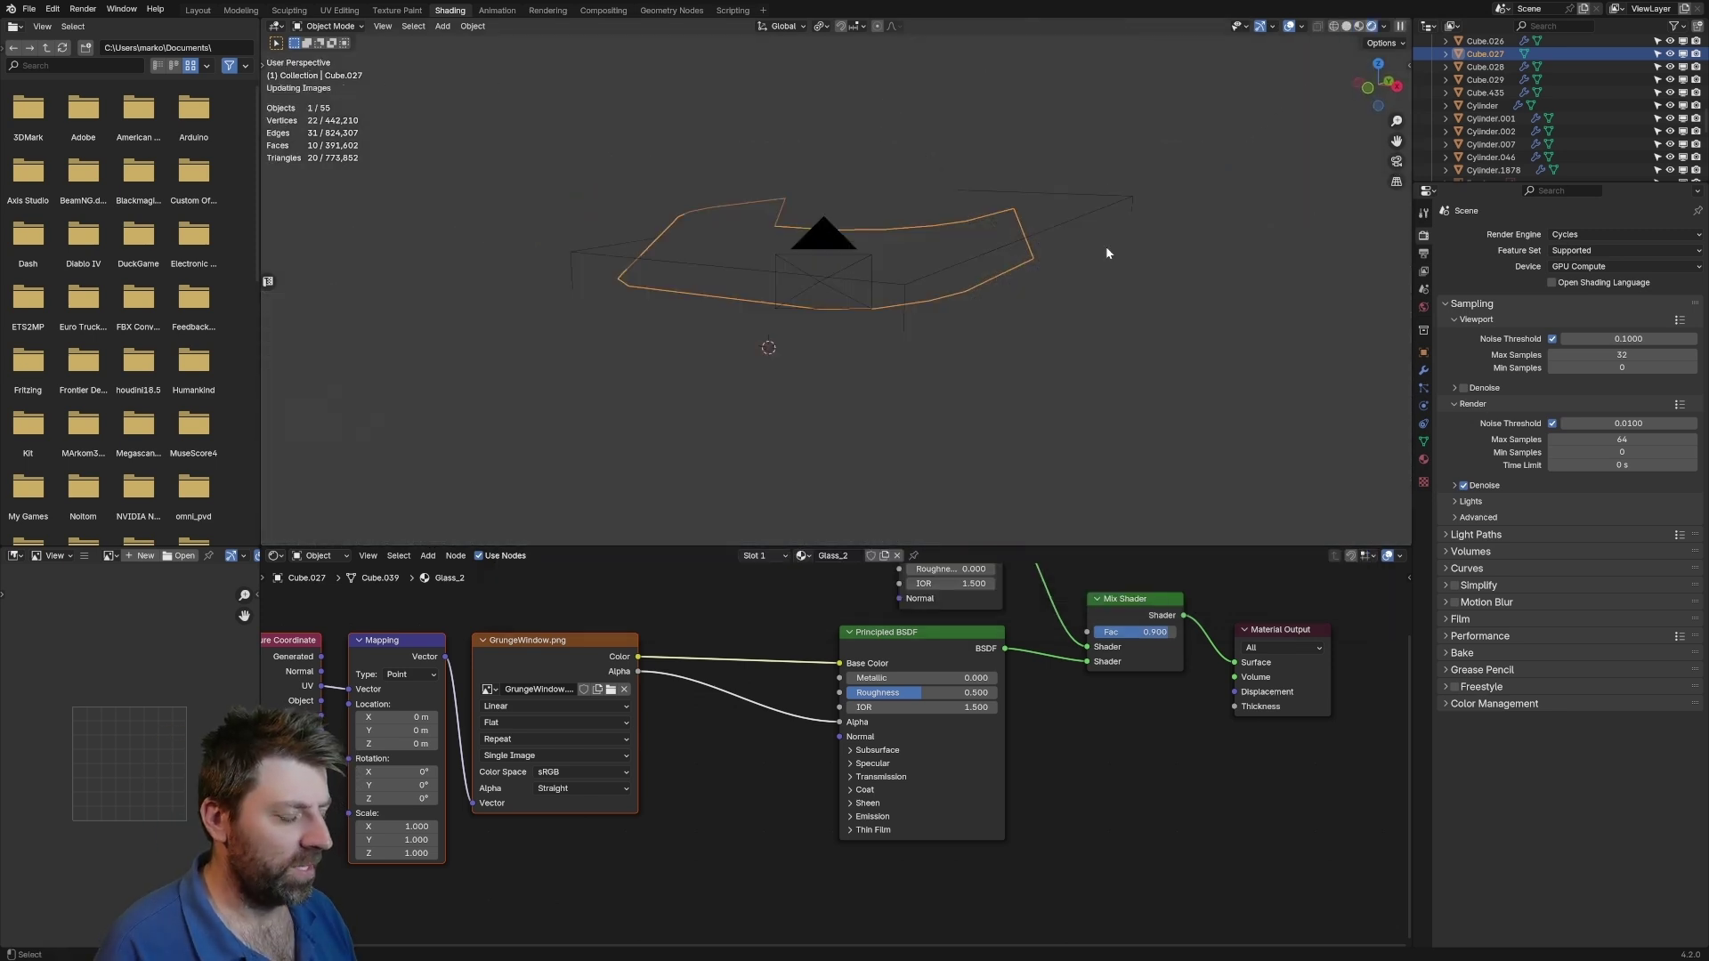